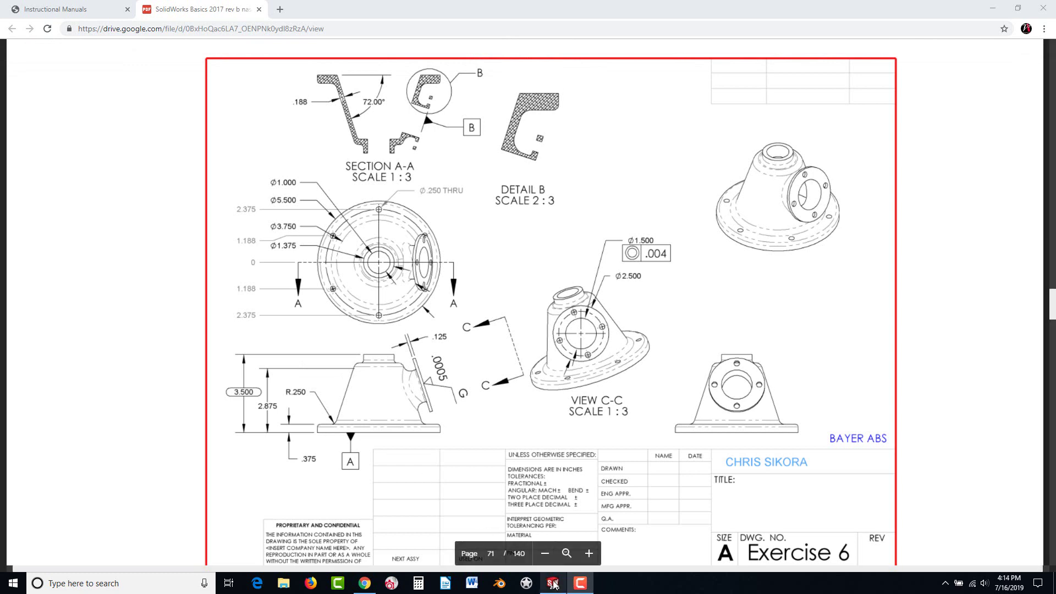
- Go through the vertanux1.com home and instructional manuals pages to the page of downloadable part files
mouse_move(552, 584)
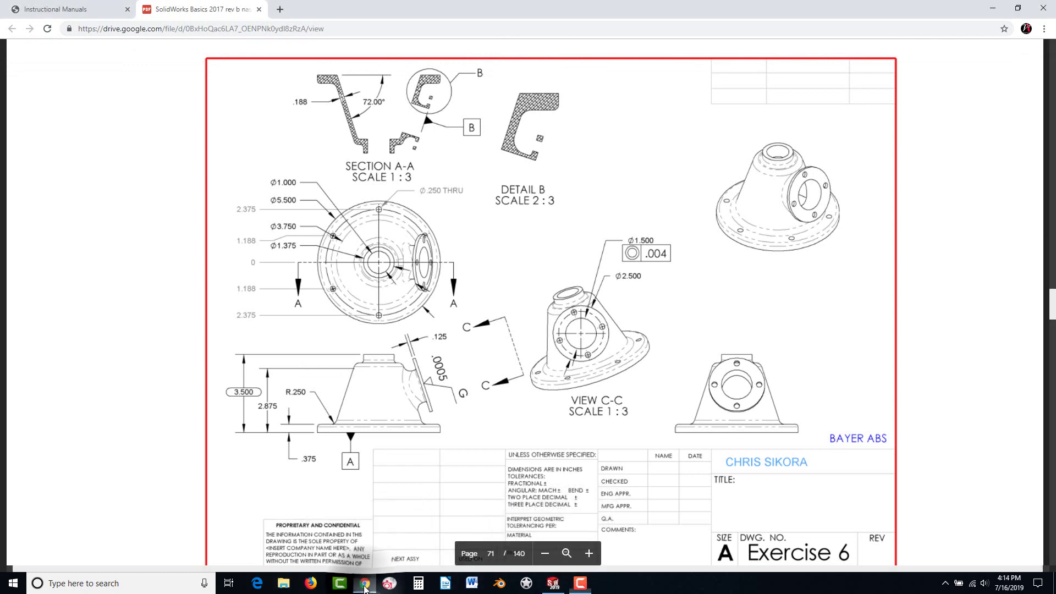
click(80, 9)
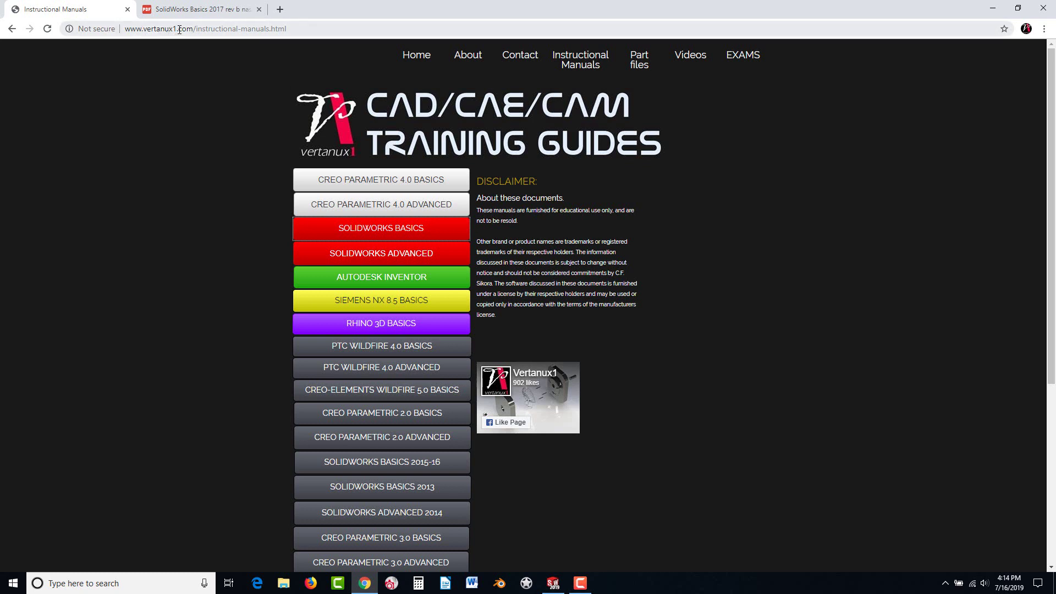
click(411, 59)
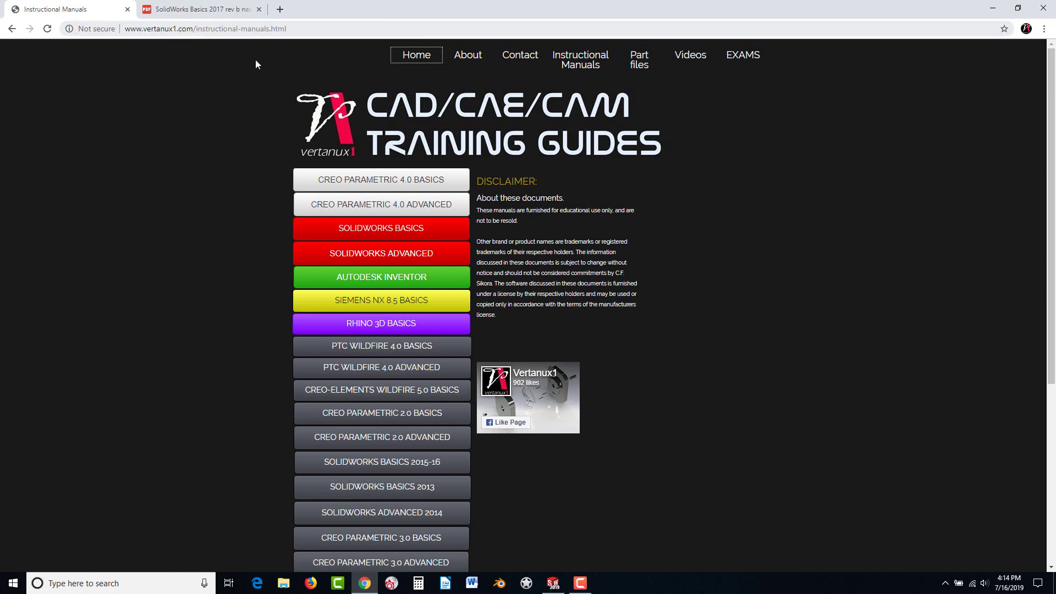
click(413, 59)
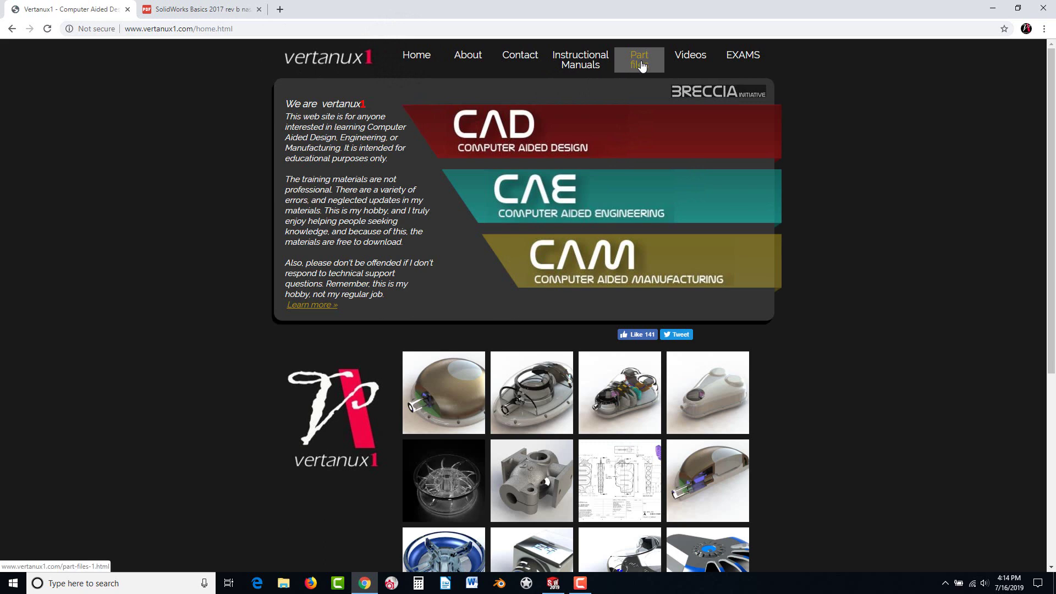
click(600, 66)
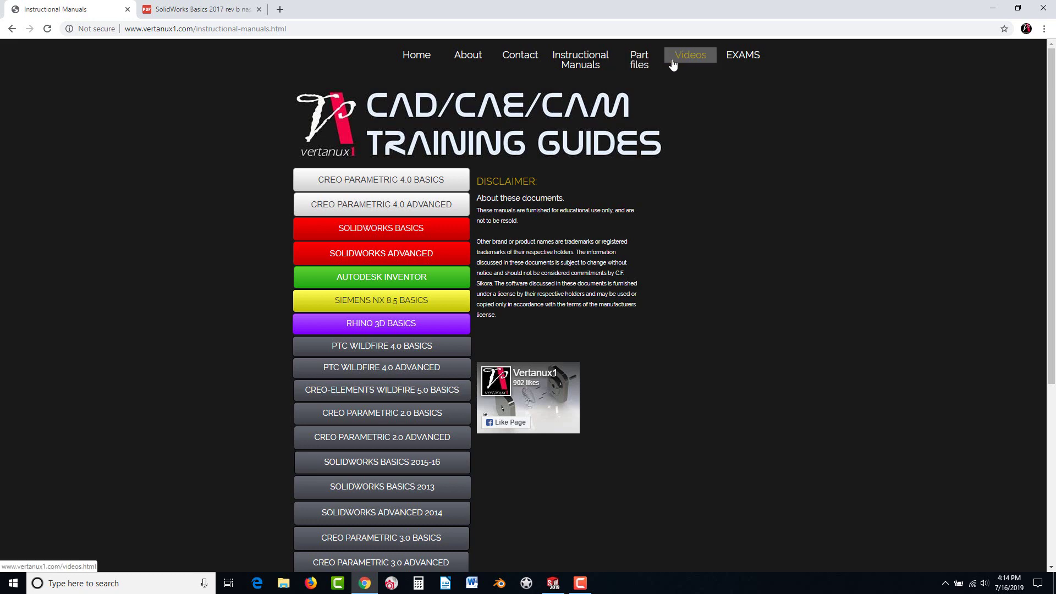
click(647, 70)
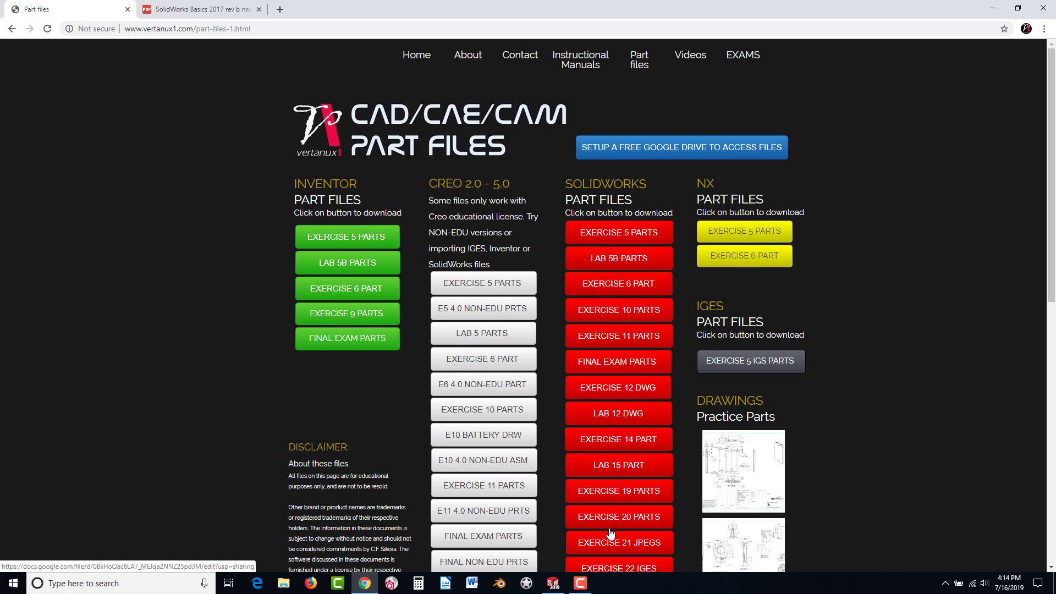
- Download the SolidWorks Exercise 6 part file, EXERCISE_6.SLDPRT, and open the downloaded copy in SOLIDWORKS
click(622, 287)
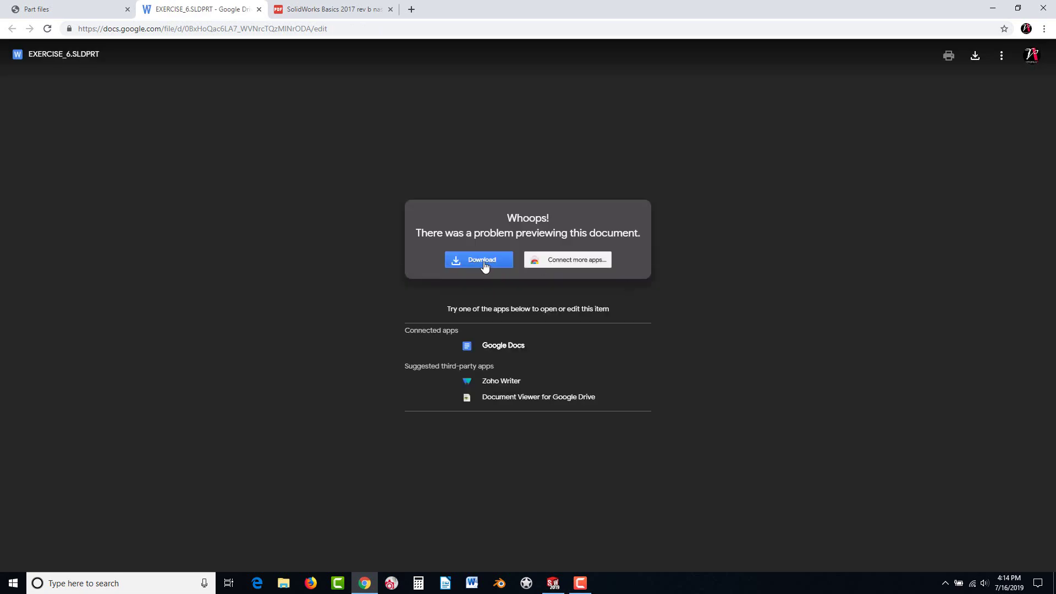
click(972, 59)
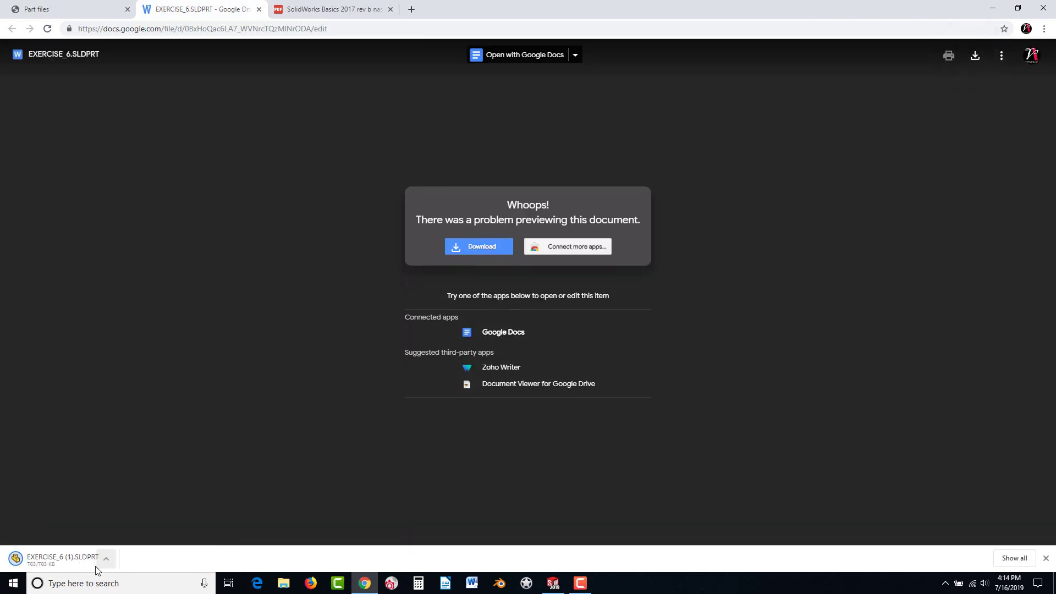
click(45, 565)
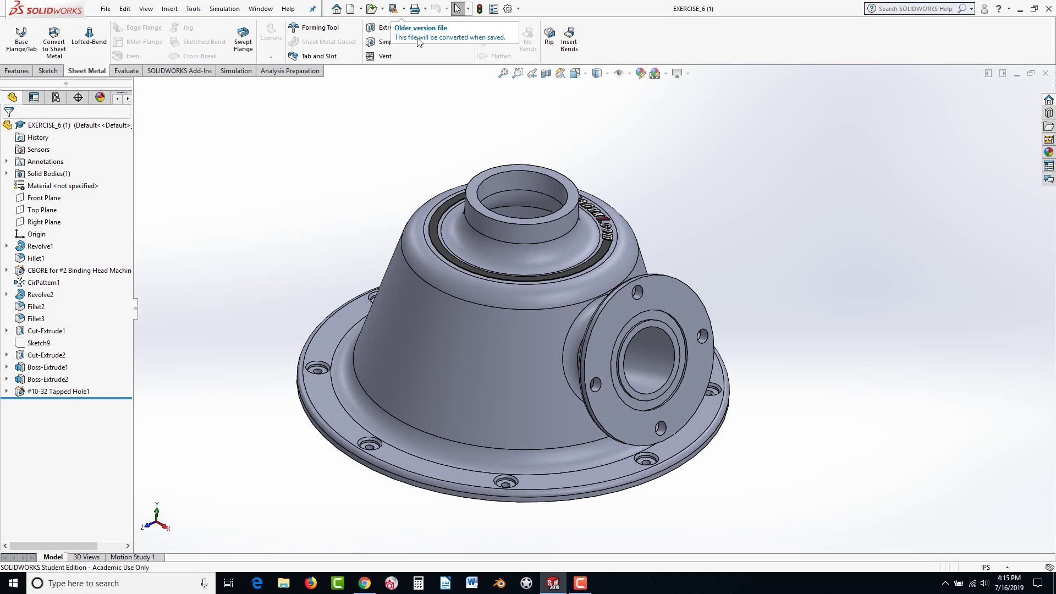
- Save the part, accepting the conversion of the older-version file to the current version, and show the feature commands
click(393, 10)
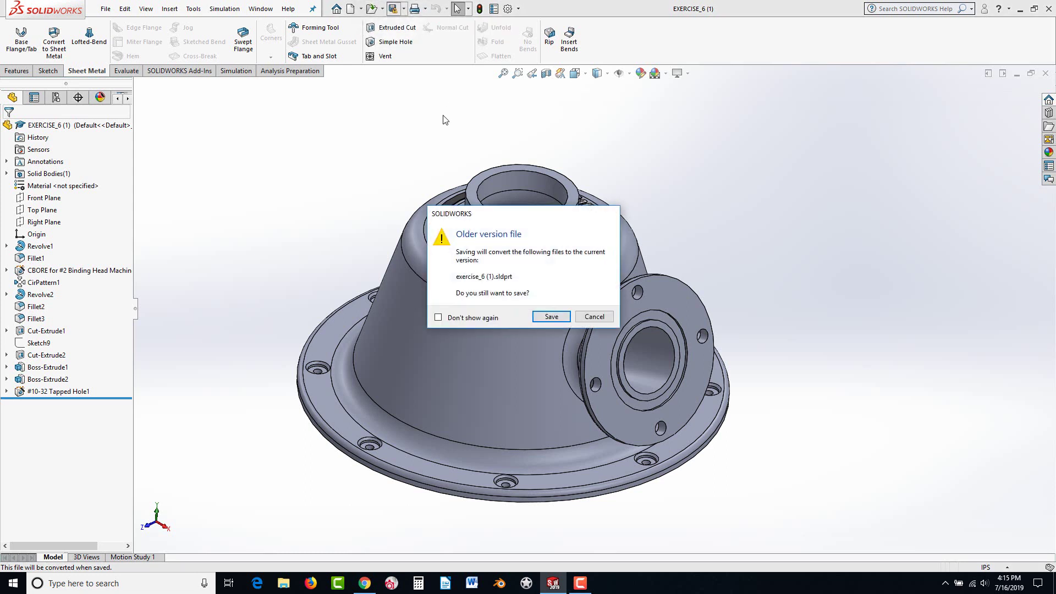
click(548, 314)
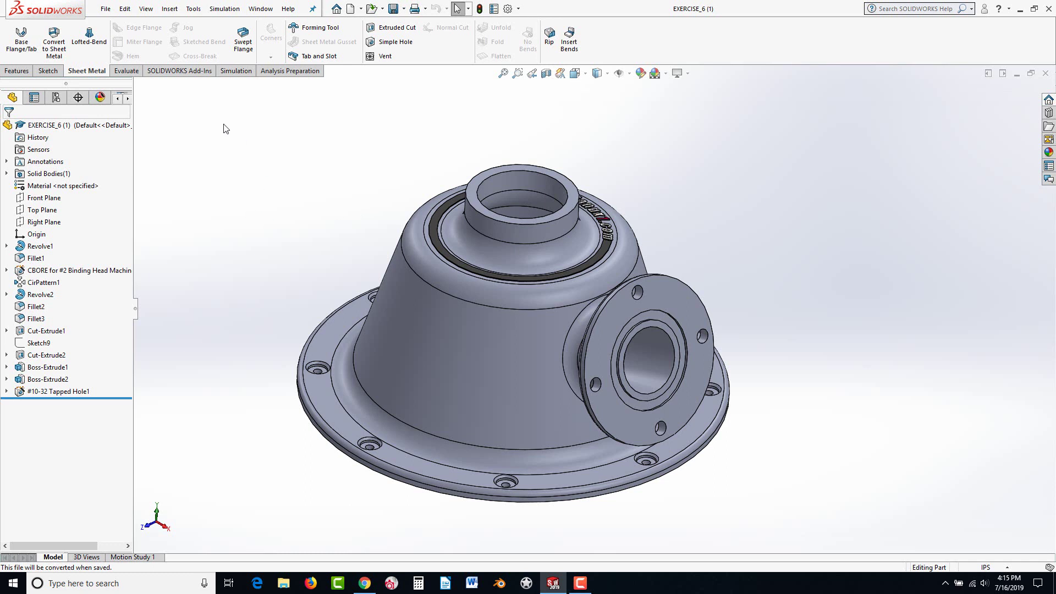
click(17, 71)
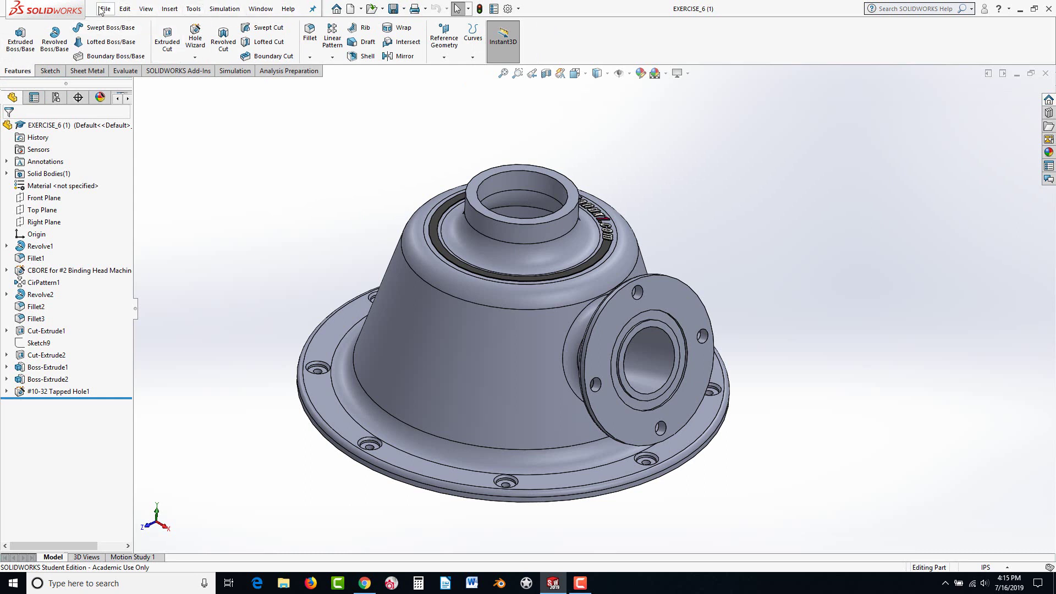
click(314, 9)
click(287, 10)
click(137, 9)
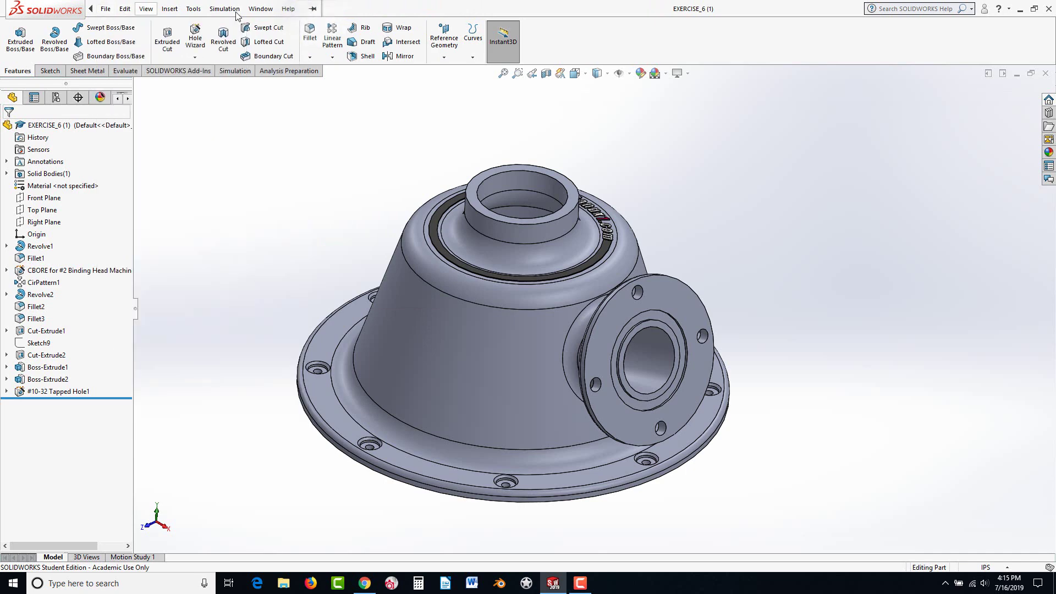
click(264, 10)
click(172, 215)
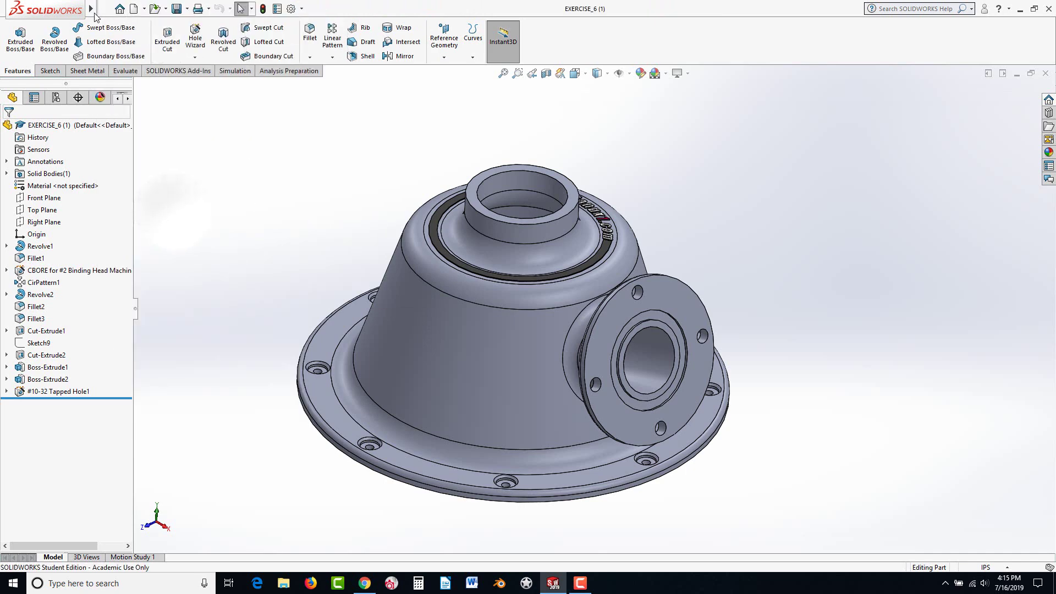
click(287, 9)
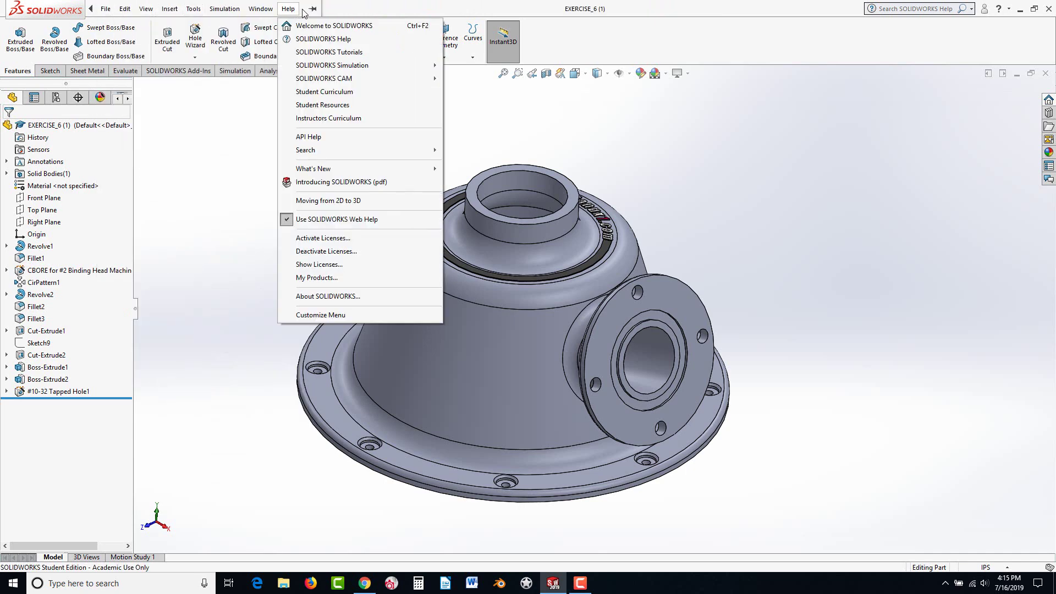
click(313, 9)
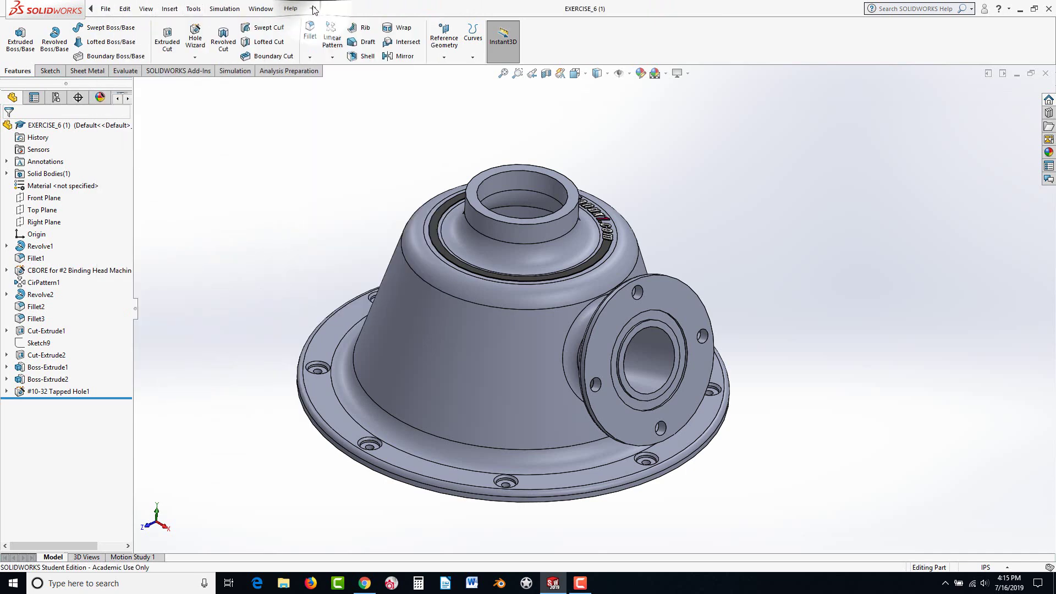
click(170, 8)
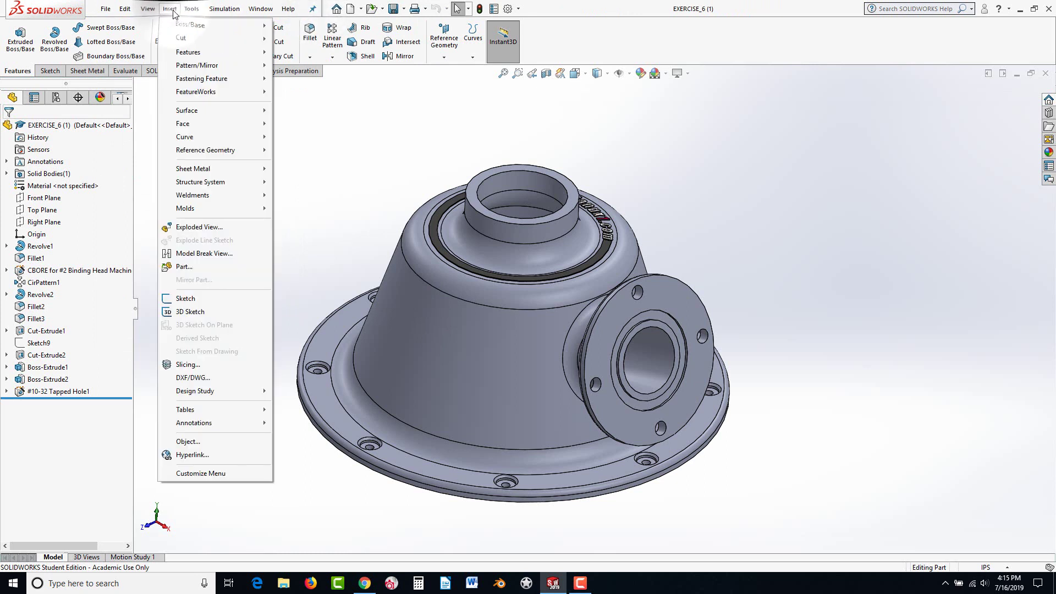
click(147, 9)
- Start a new drawing from the open part
click(105, 10)
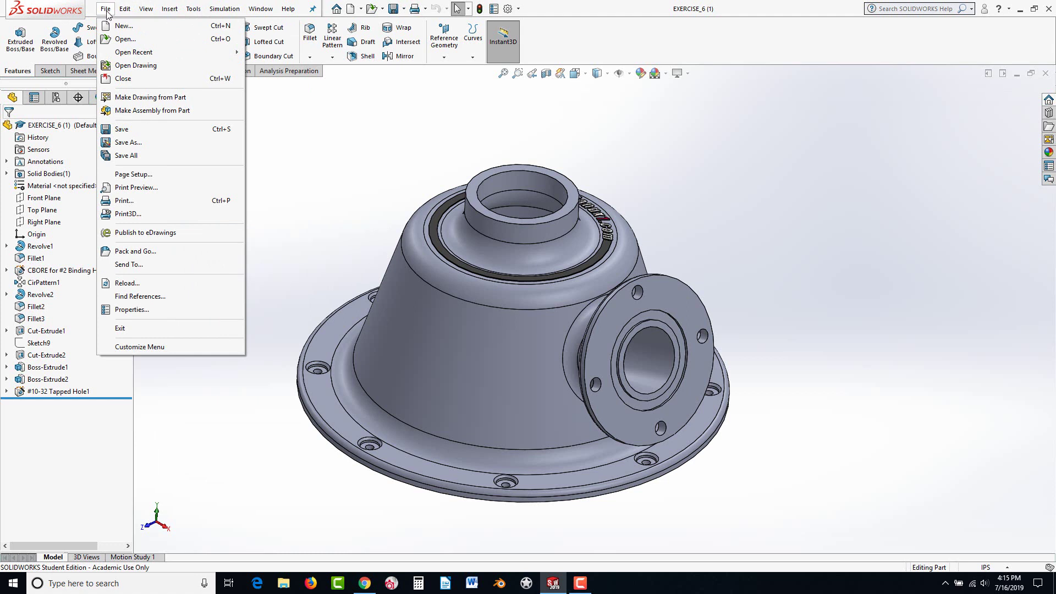
click(150, 98)
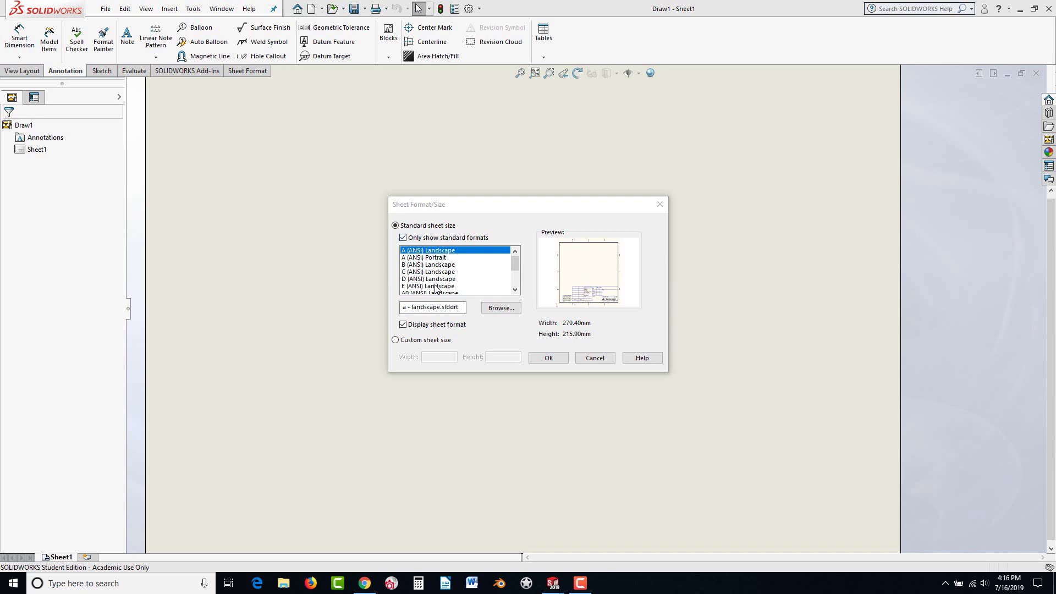
mouse_move(515, 264)
mouse_down()
mouse_move(516, 286)
mouse_move(516, 259)
mouse_up()
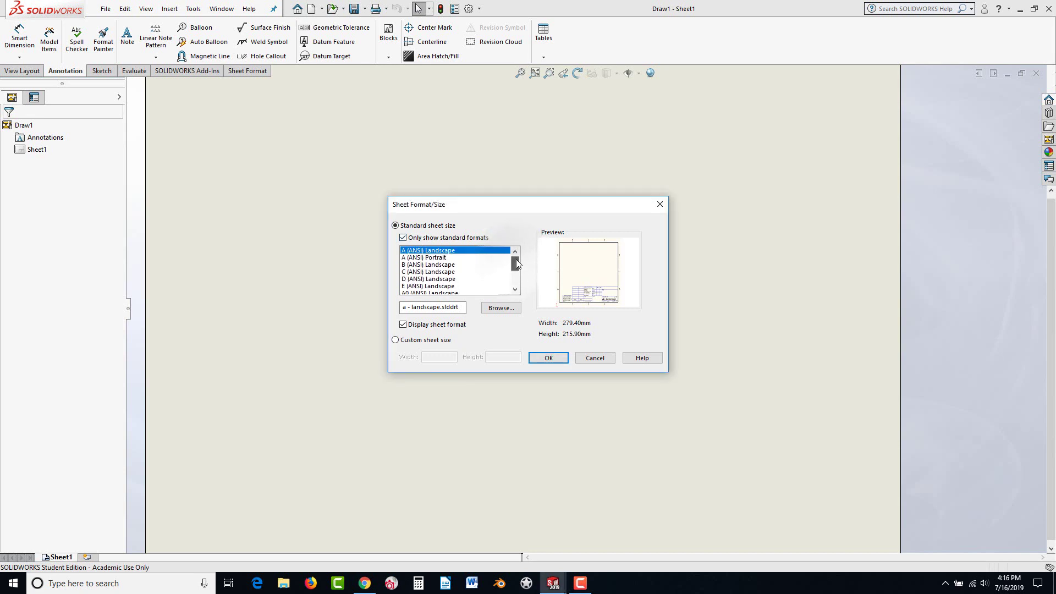
click(403, 238)
mouse_move(515, 262)
mouse_down()
mouse_move(513, 283)
mouse_move(517, 272)
mouse_up()
scroll(420, 263, up, 5)
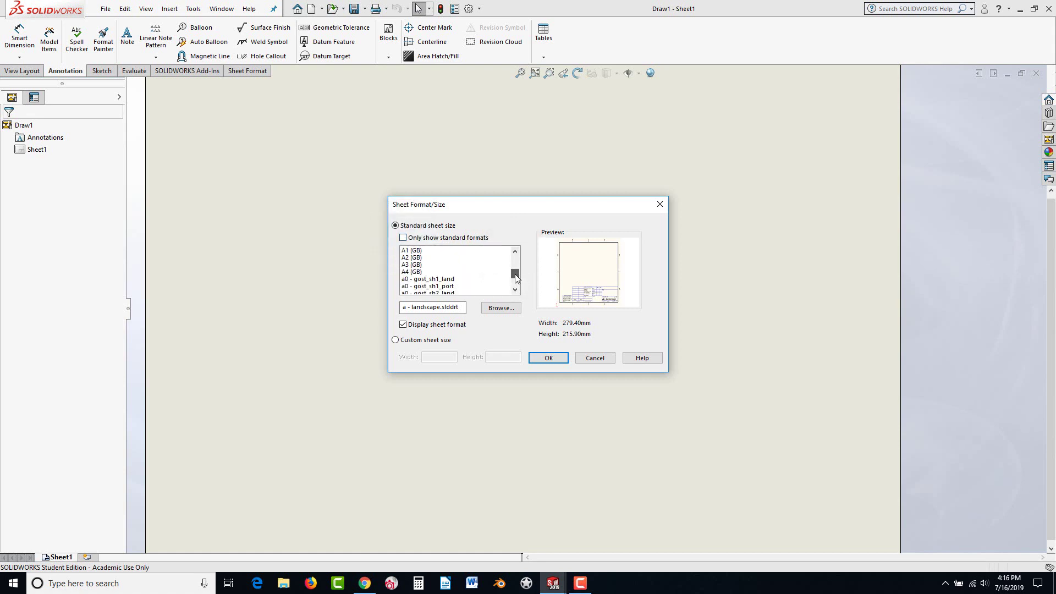
click(403, 237)
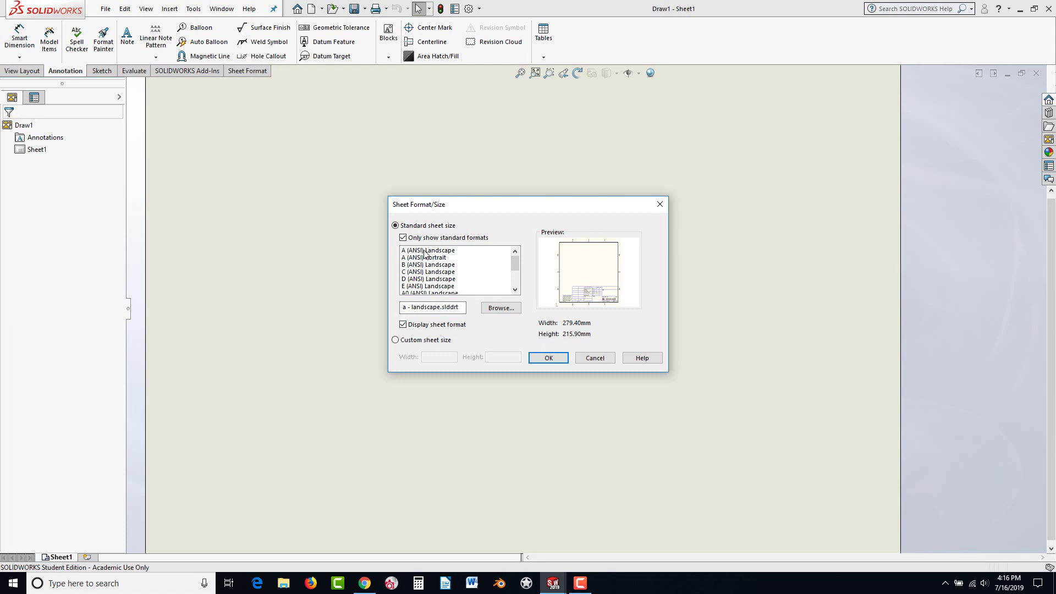
- Create the drawing sheet with the standard A (ANSI) Landscape size
click(424, 251)
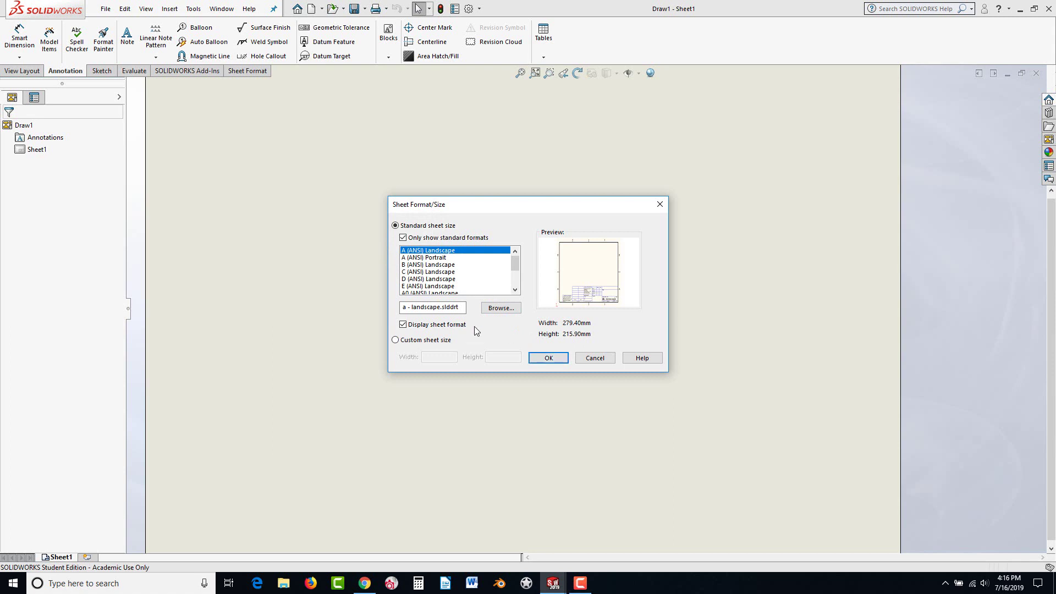
click(548, 359)
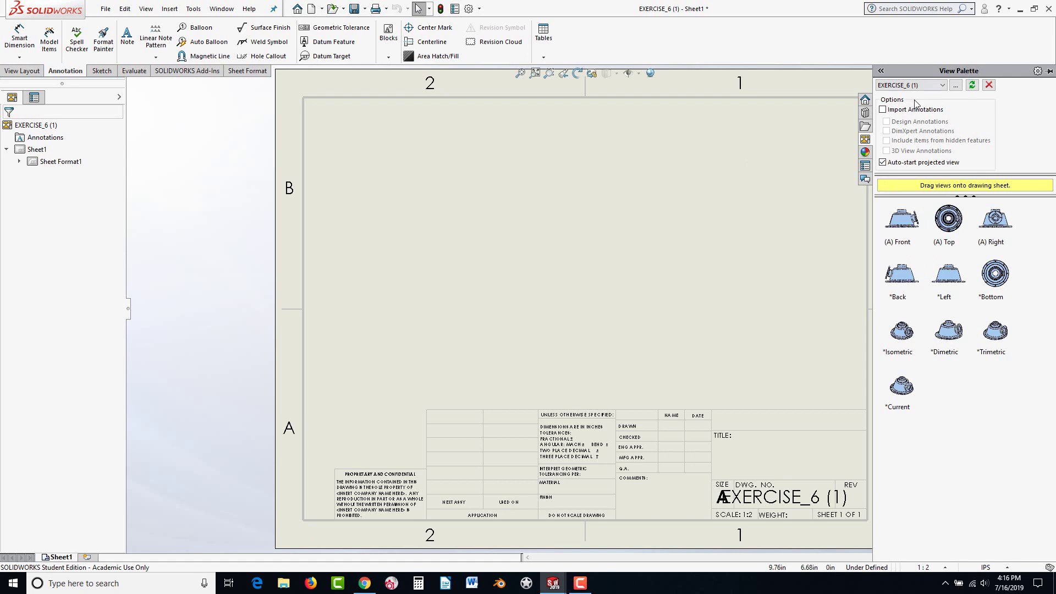
- Place the part's front view in the lower-left area of the drawing sheet and choose the Hidden Lines Removed display style
click(942, 86)
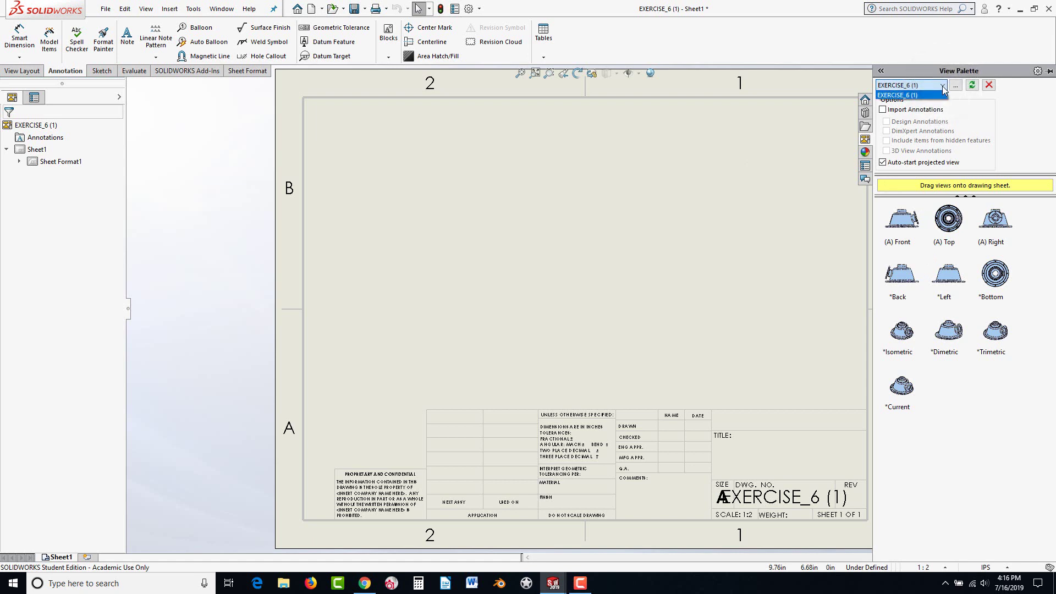
click(943, 85)
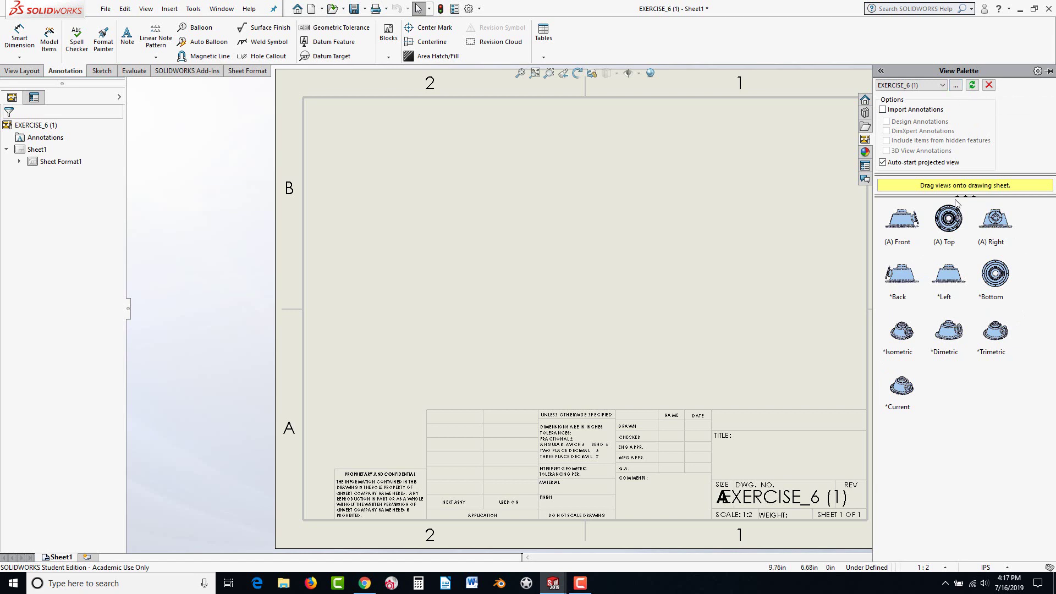
click(900, 229)
mouse_move(899, 230)
mouse_down()
mouse_move(743, 306)
mouse_move(542, 360)
mouse_move(404, 357)
mouse_up()
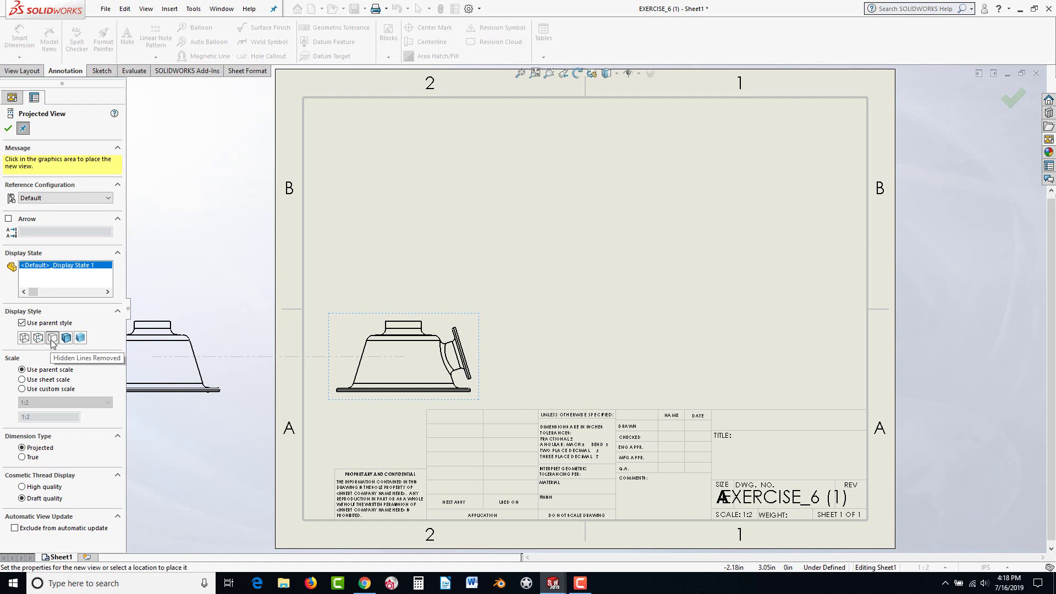
click(53, 339)
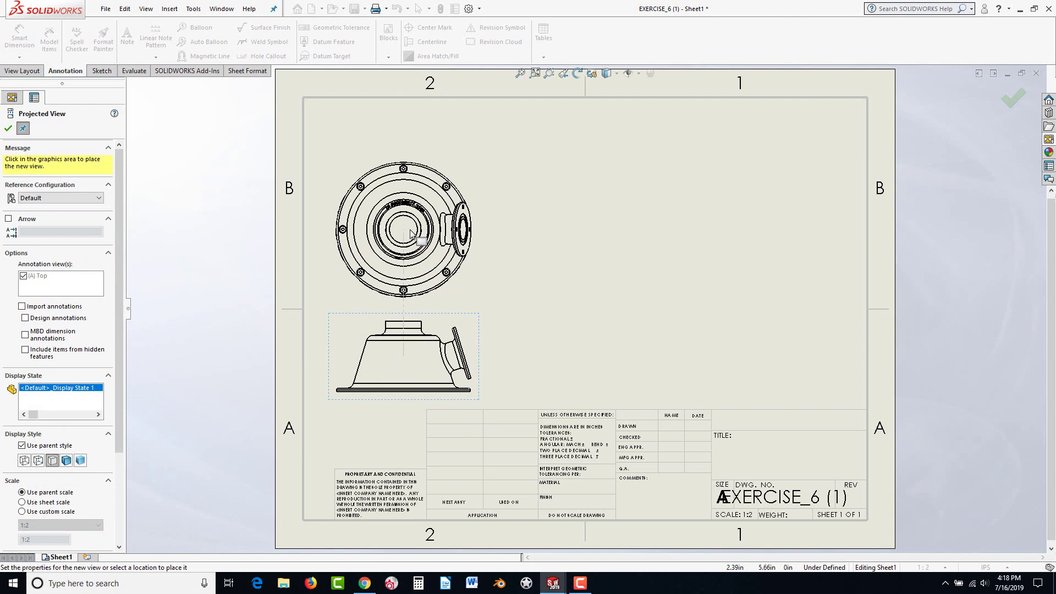
- Project a top view above the front view, a right view beside it and an isometric view diagonally above, and finish placing views
click(407, 237)
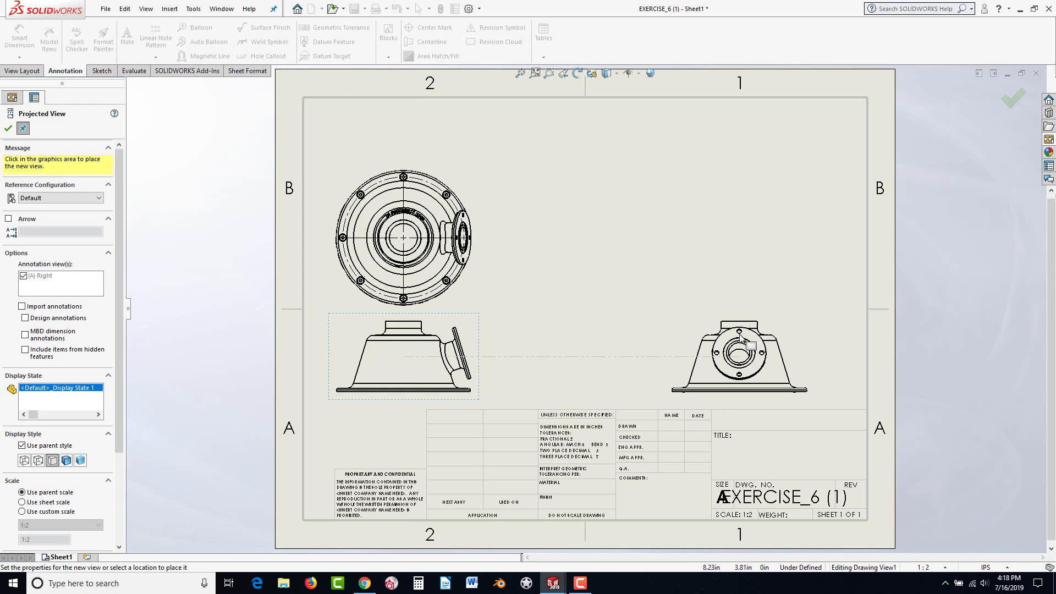
click(741, 336)
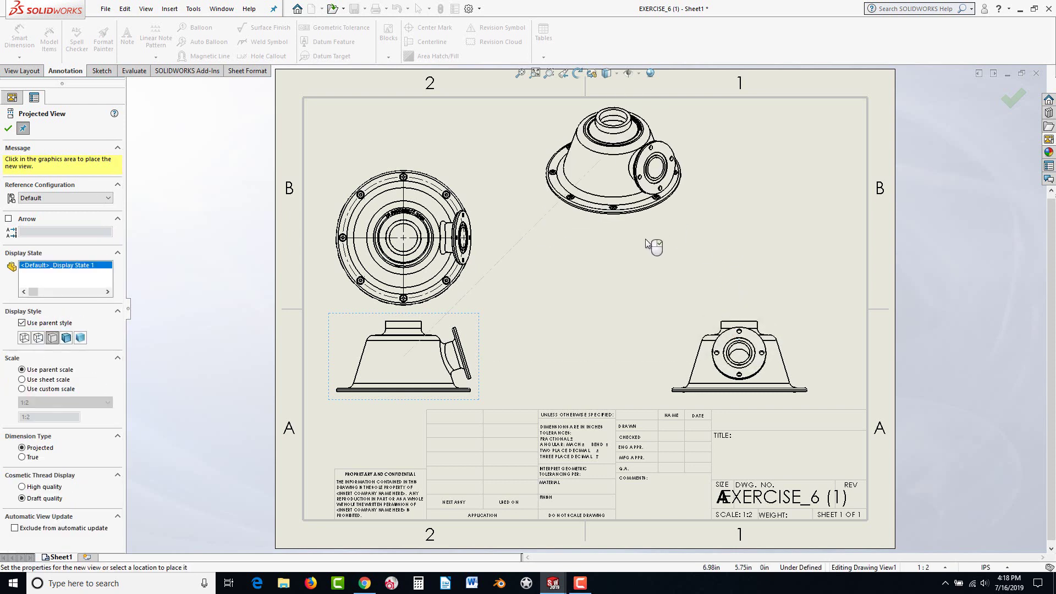
click(666, 217)
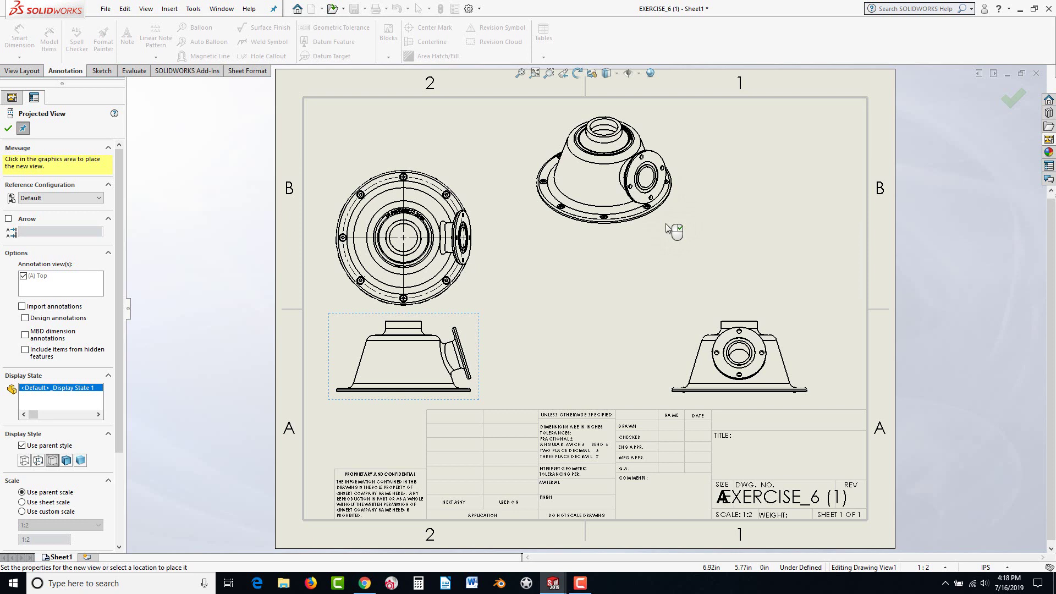
right_click(665, 224)
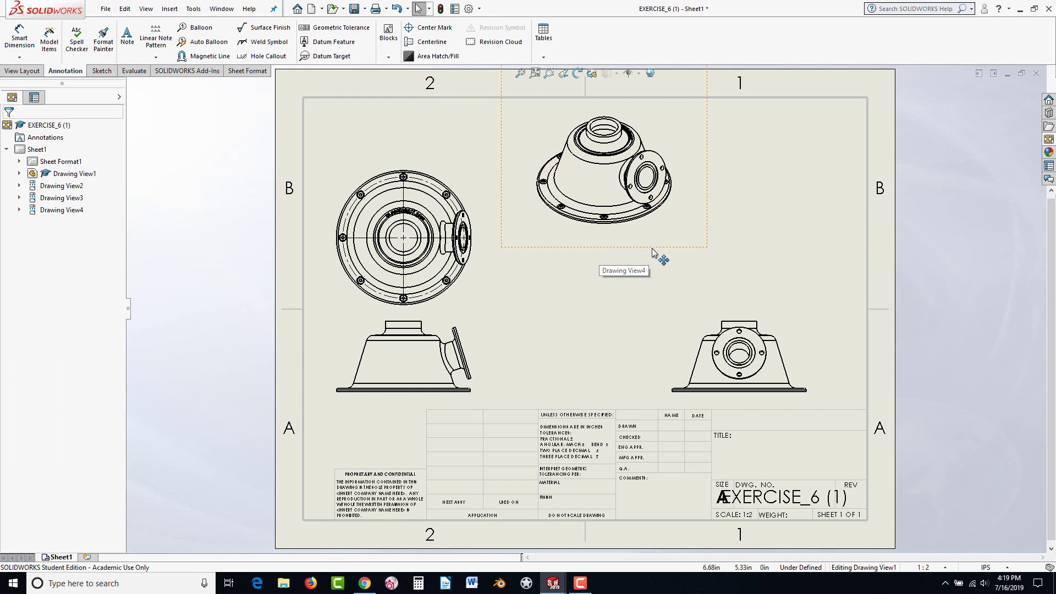
- Move the isometric view to the sheet's upper-right corner and set its display style to Shaded With Edges
mouse_move(653, 253)
mouse_down()
mouse_move(750, 266)
mouse_move(801, 261)
mouse_up()
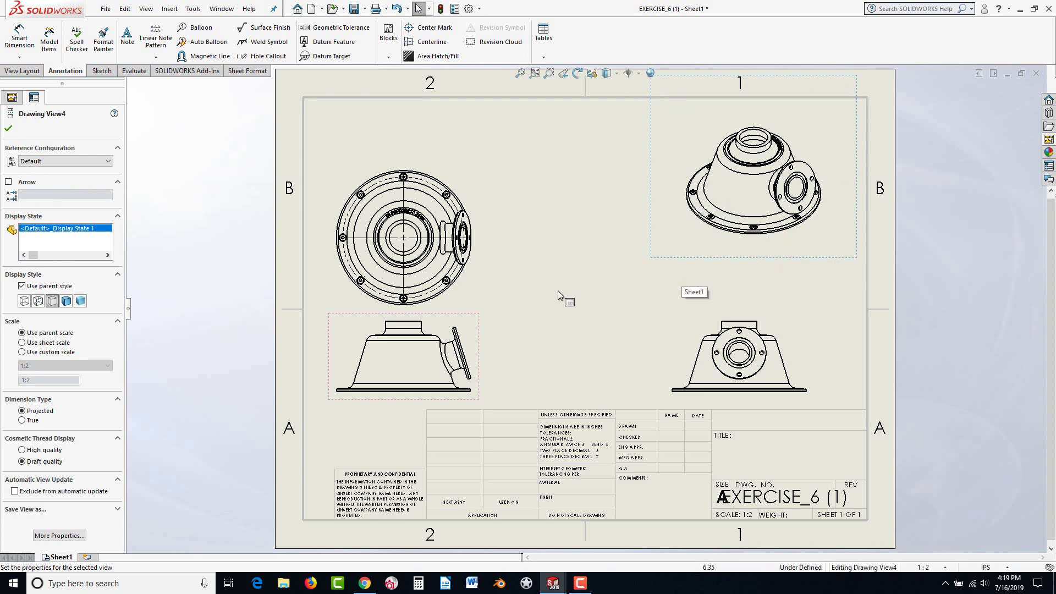
click(66, 302)
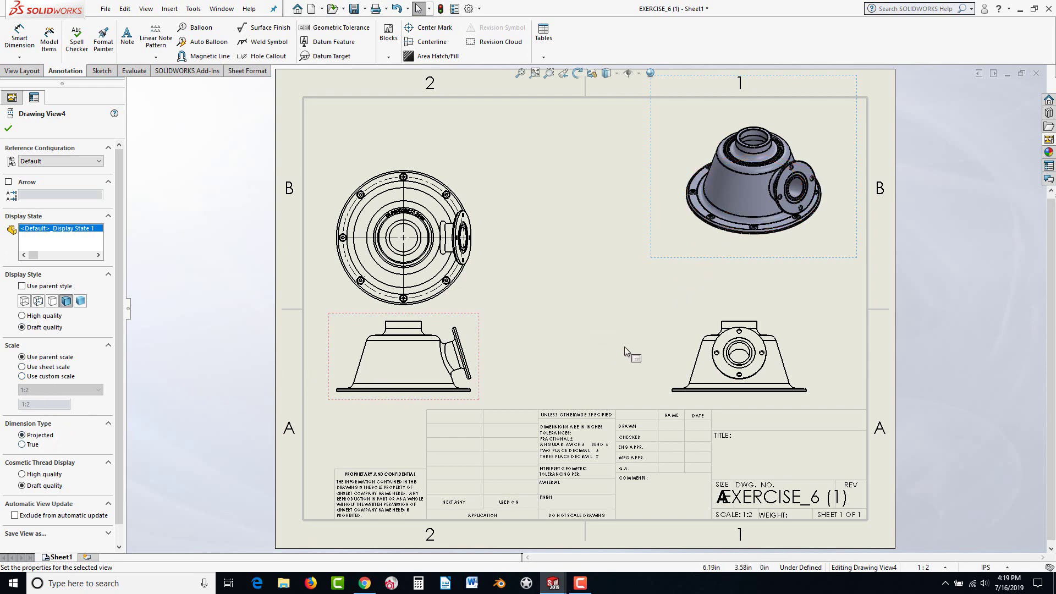
- Shift the right view slightly toward the front view and the top view slightly downward, keeping both aligned with the front view
click(691, 318)
mouse_move(692, 318)
mouse_down()
mouse_move(641, 316)
mouse_move(711, 311)
mouse_move(630, 330)
mouse_move(716, 322)
mouse_move(589, 330)
mouse_move(691, 325)
mouse_move(607, 327)
mouse_move(678, 324)
mouse_up()
mouse_move(479, 281)
mouse_down()
mouse_move(491, 236)
mouse_move(487, 287)
mouse_up()
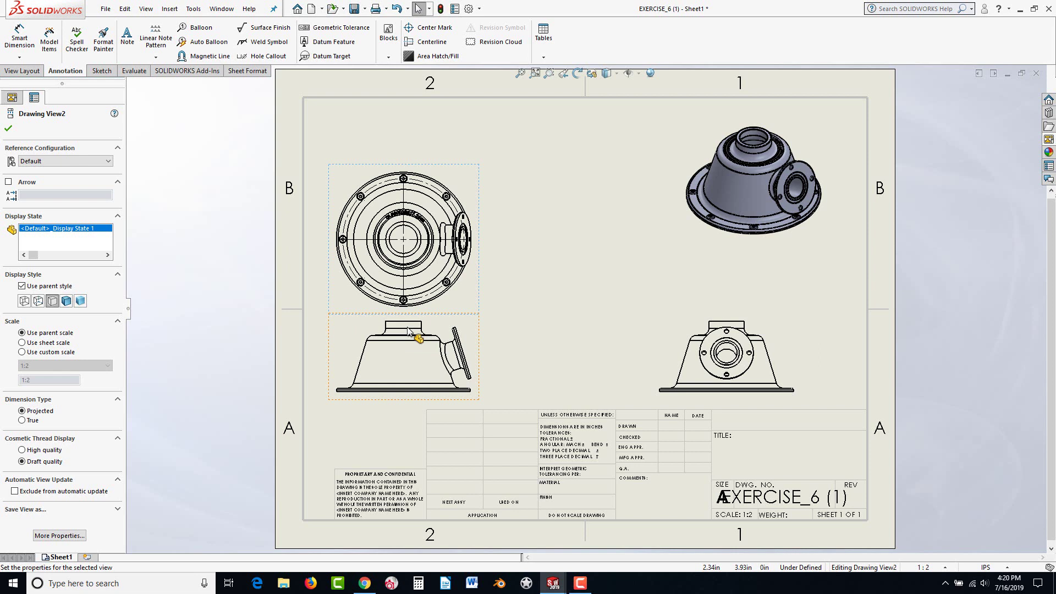
- Set the front view's tangent edges to Tangent Edges With Font
click(471, 336)
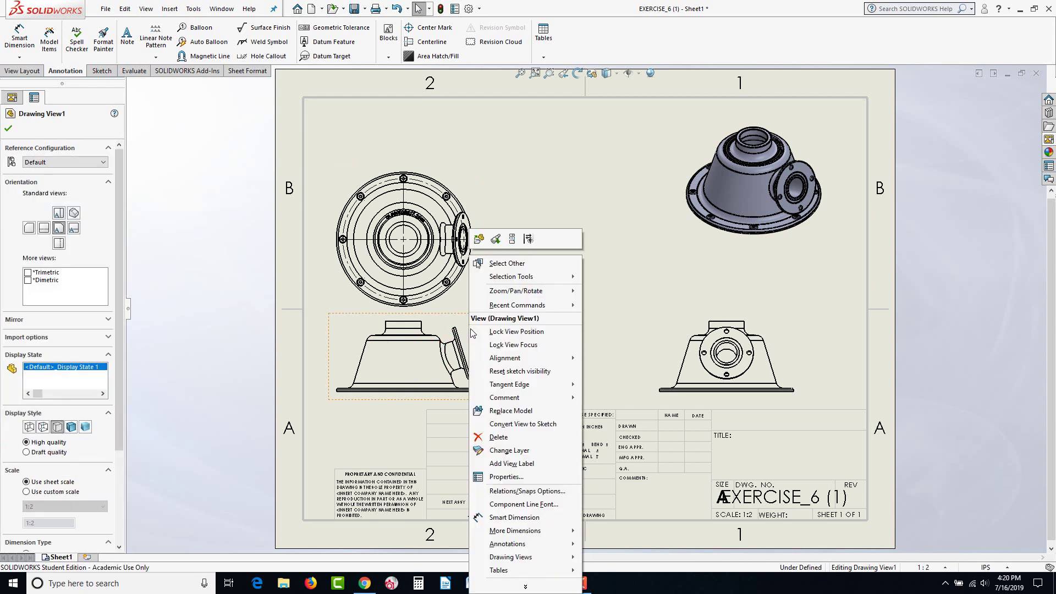
right_click(472, 334)
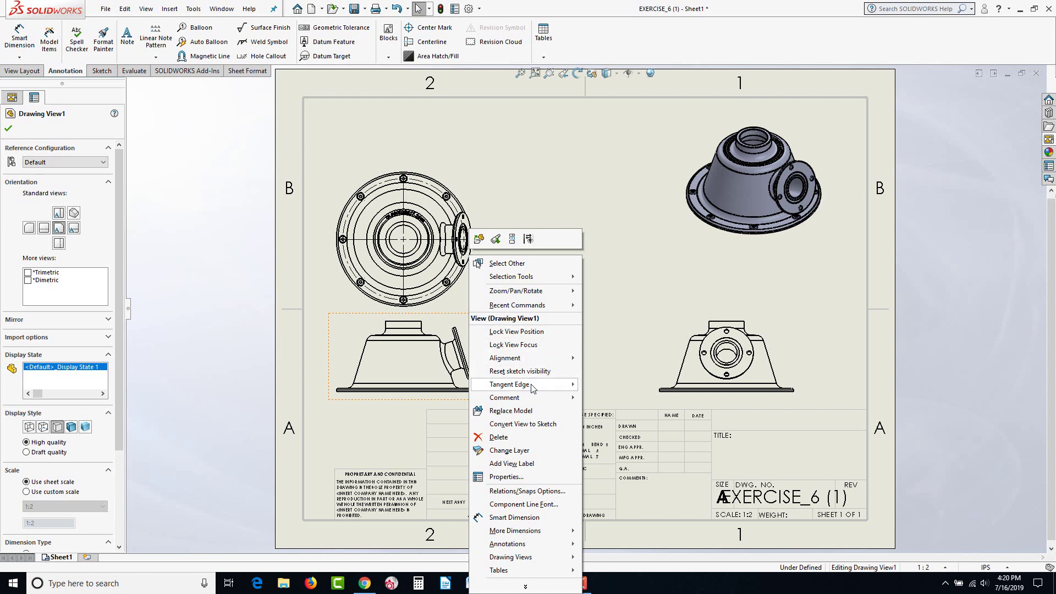
mouse_move(532, 387)
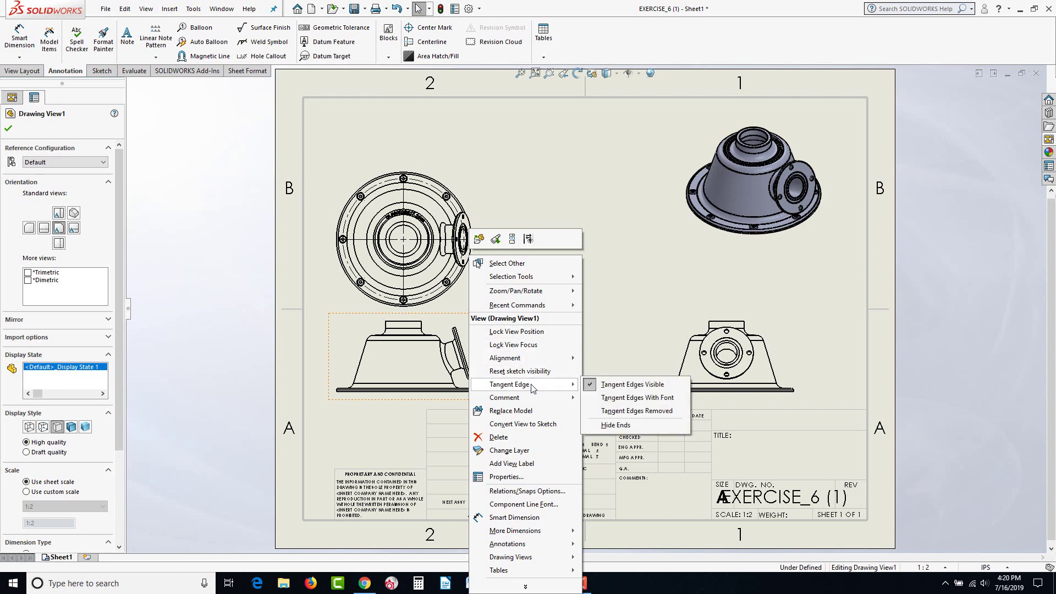
click(589, 399)
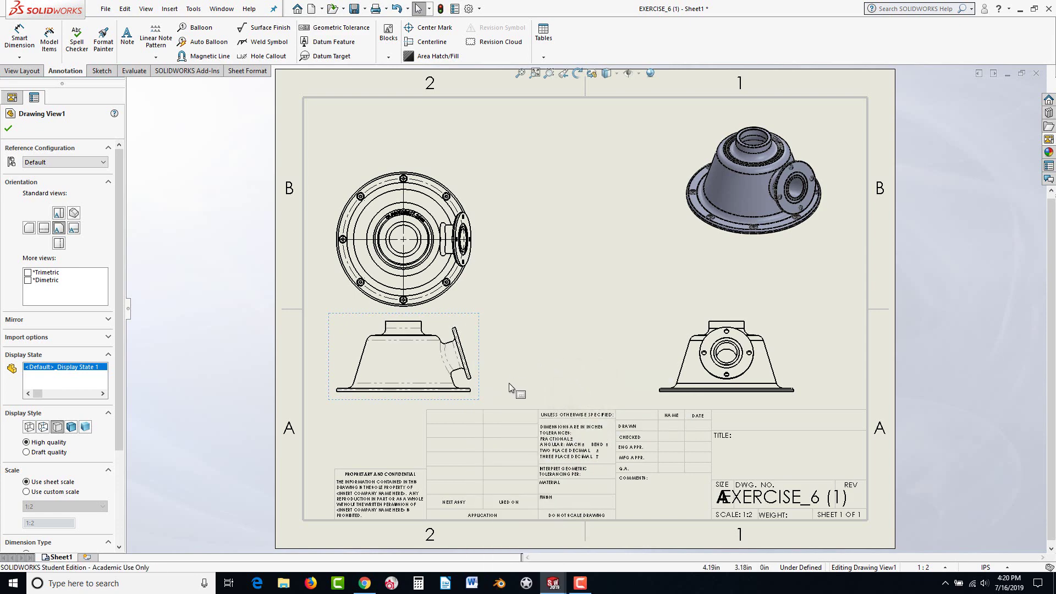
- Examine the front view's tangent edge lines up close, and return to the overall sheet layout
scroll(405, 359, down, 4)
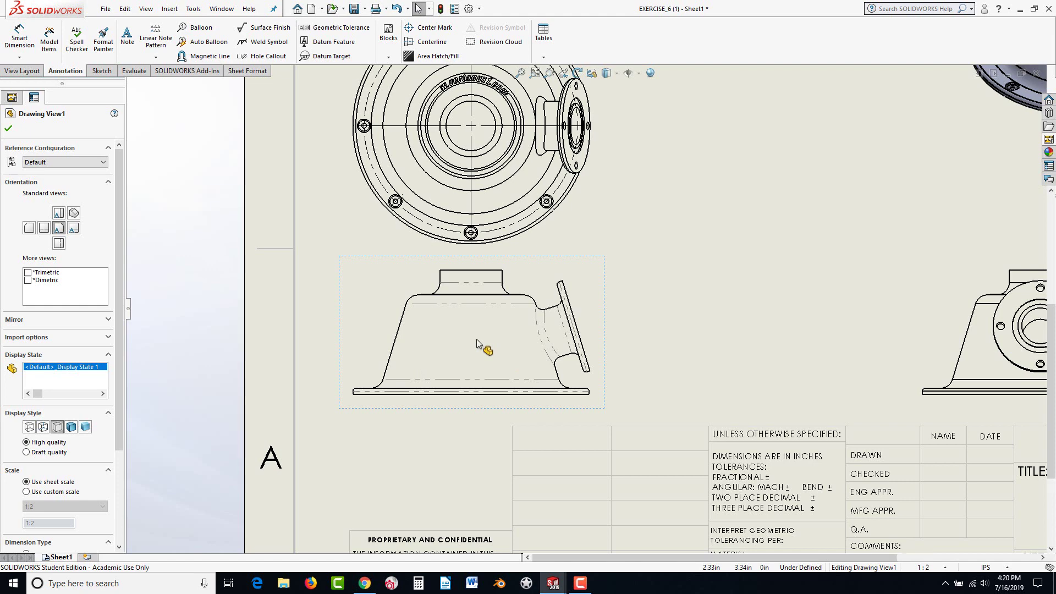
scroll(476, 338, down, 1)
scroll(477, 339, down, 1)
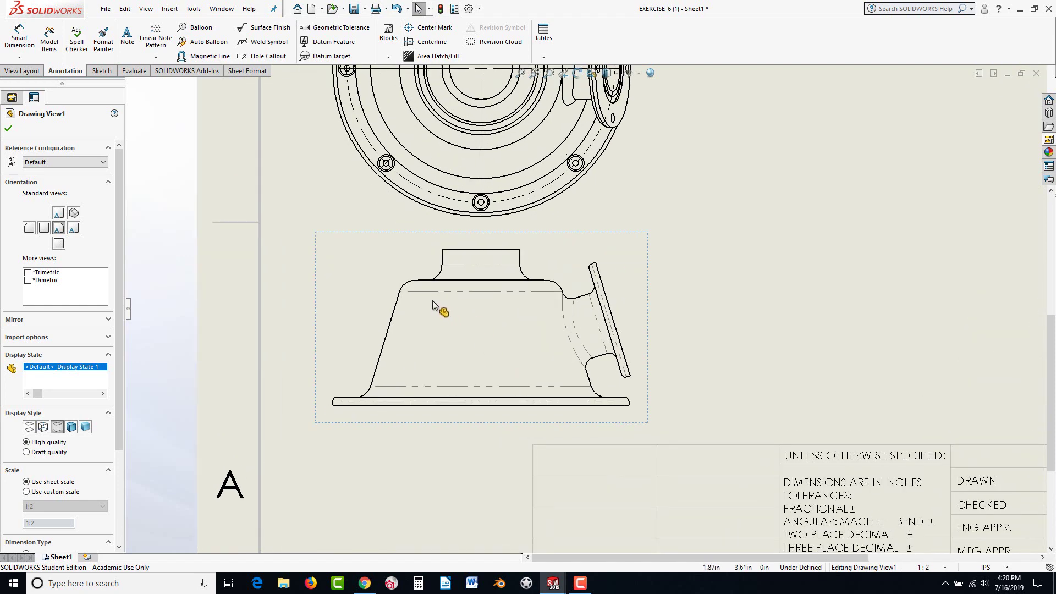
scroll(535, 368, up, 1)
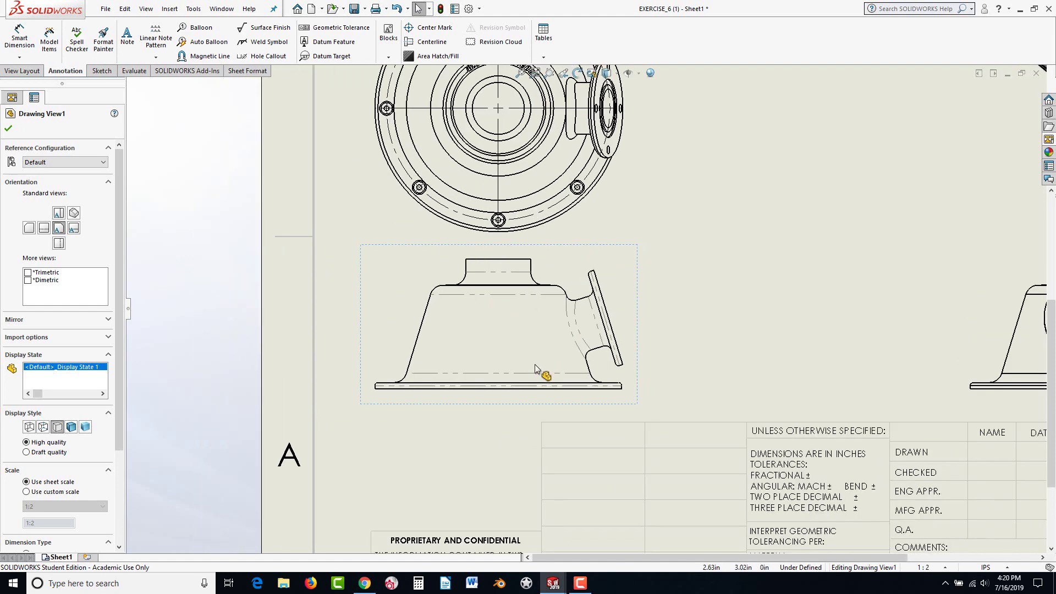
scroll(510, 384, up, 3)
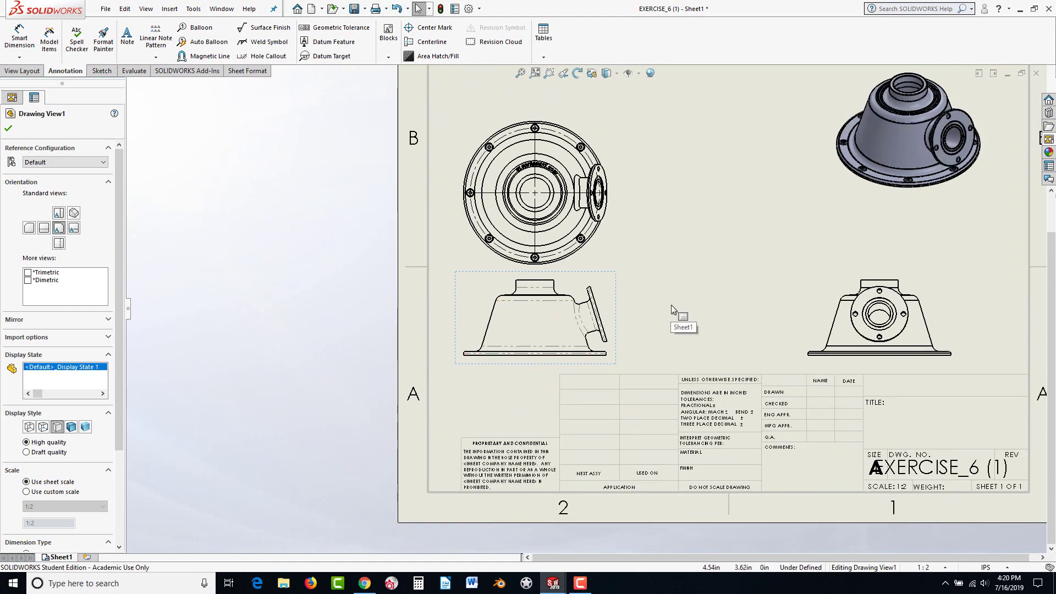
scroll(659, 316, up, 1)
scroll(711, 243, down, 2)
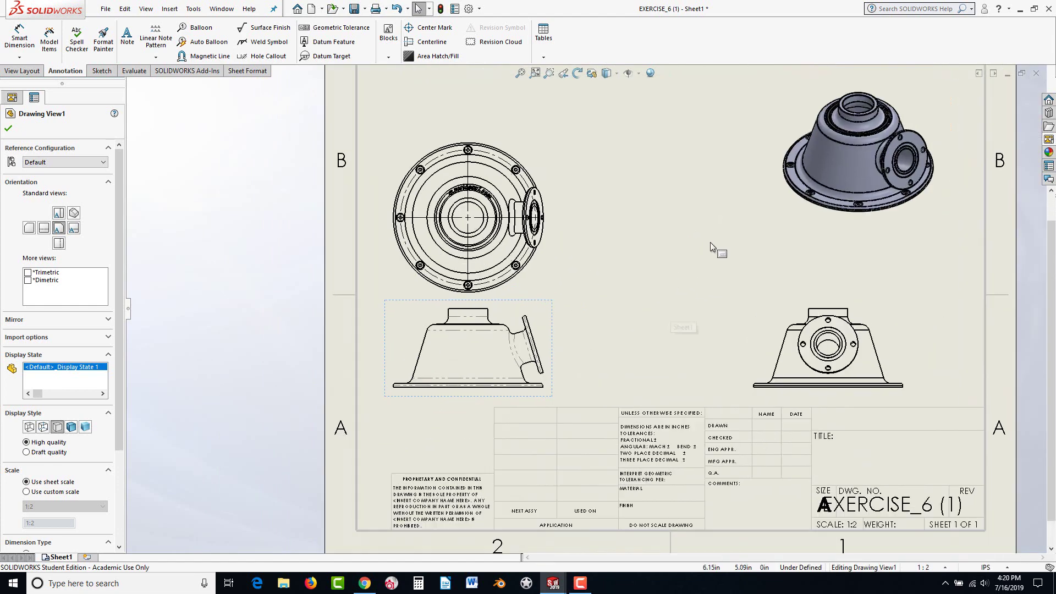
- Apply Tangent Edges With Font to the top and right views together
click(545, 263)
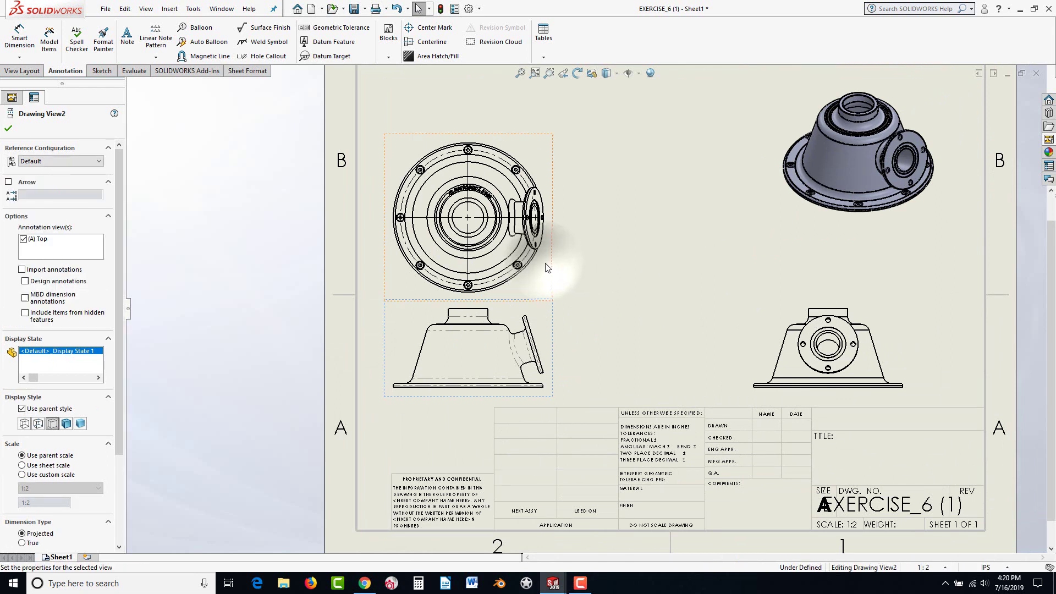
ctrl+click(765, 321)
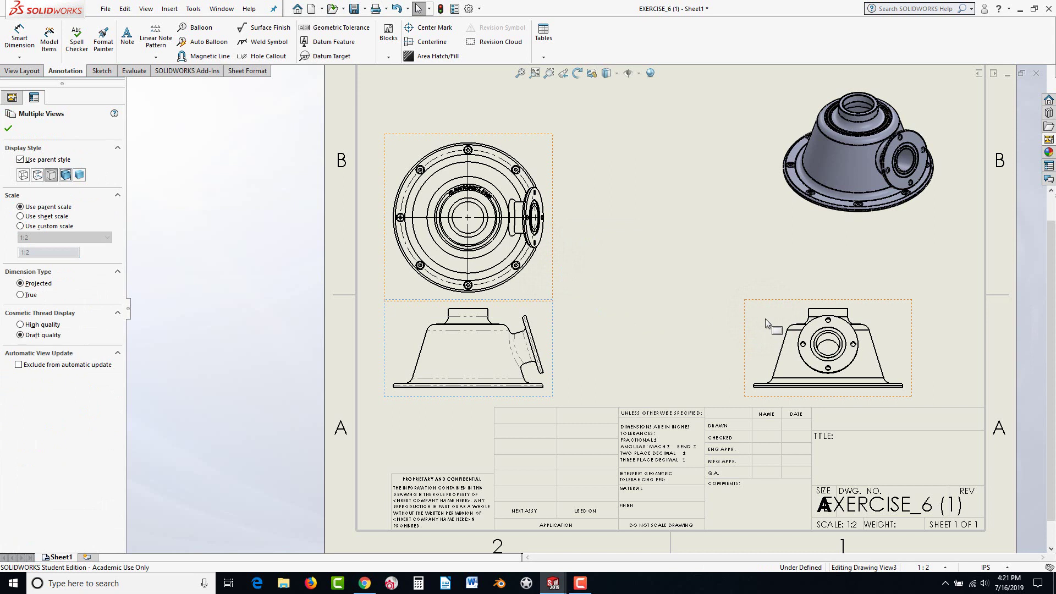
click(658, 301)
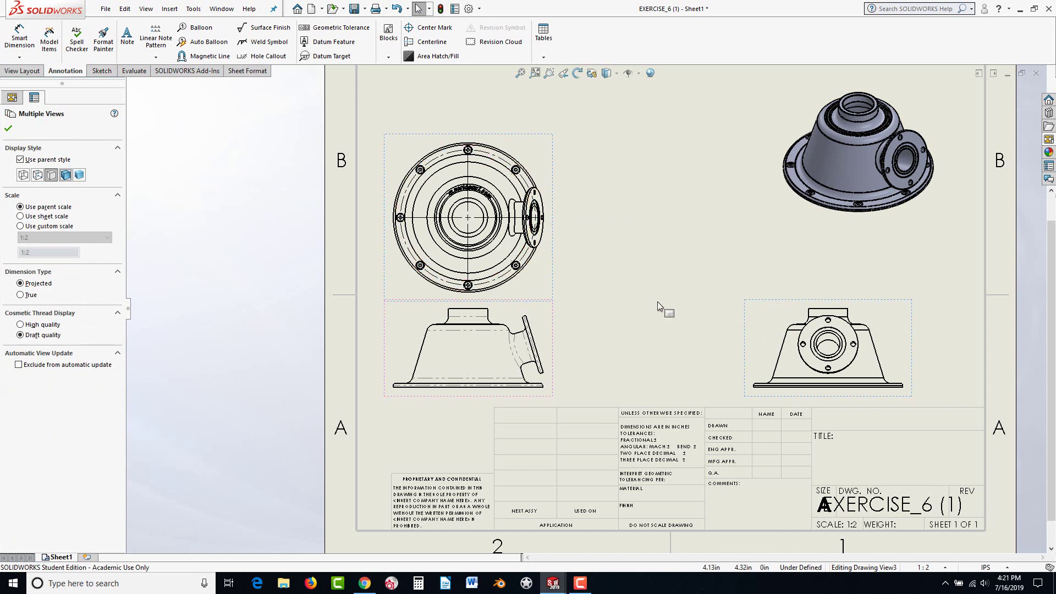
right_click(761, 312)
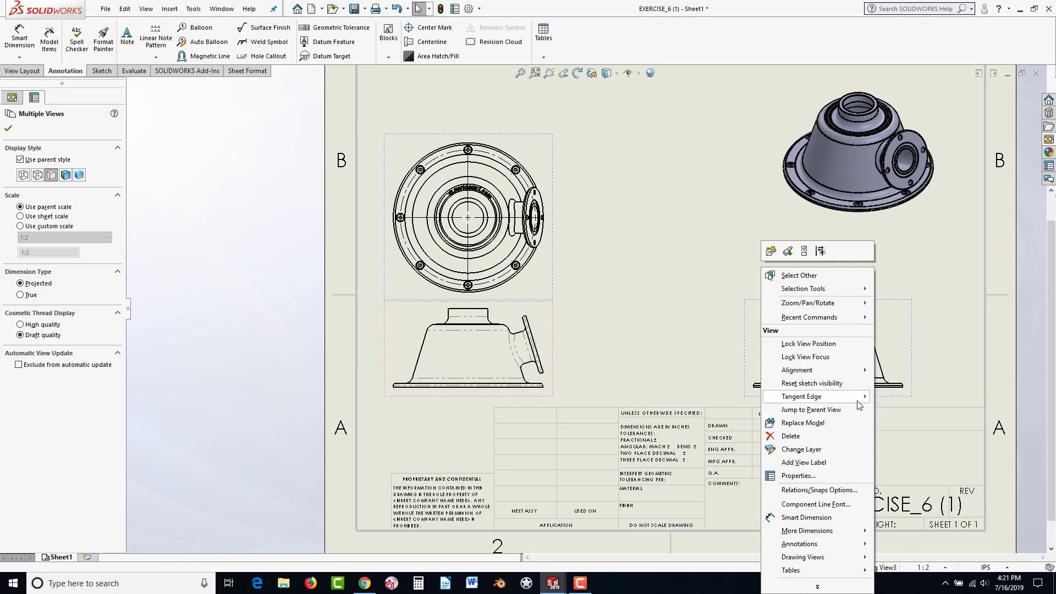
click(886, 408)
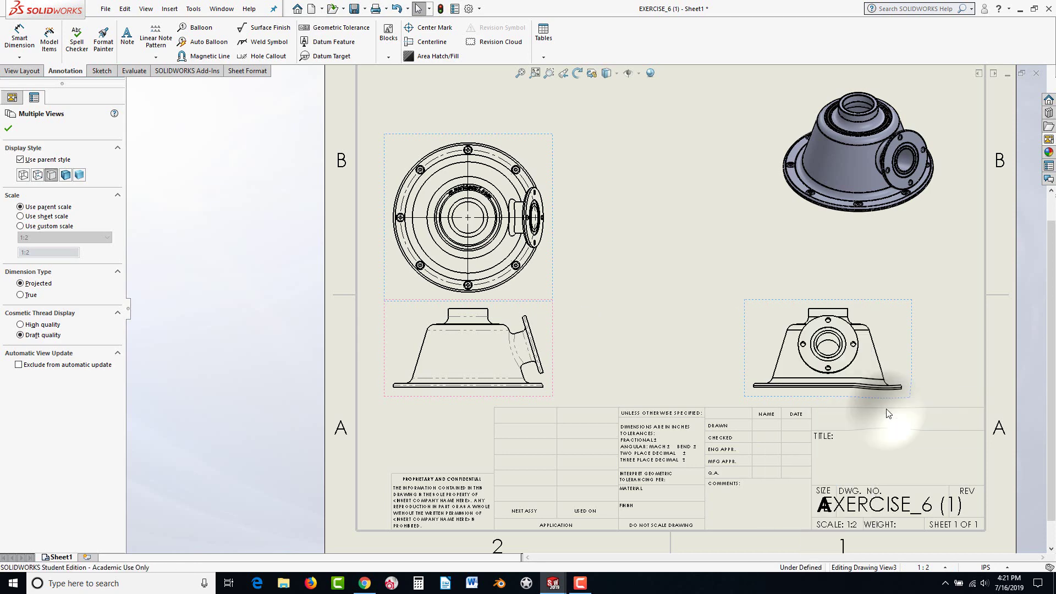
click(679, 325)
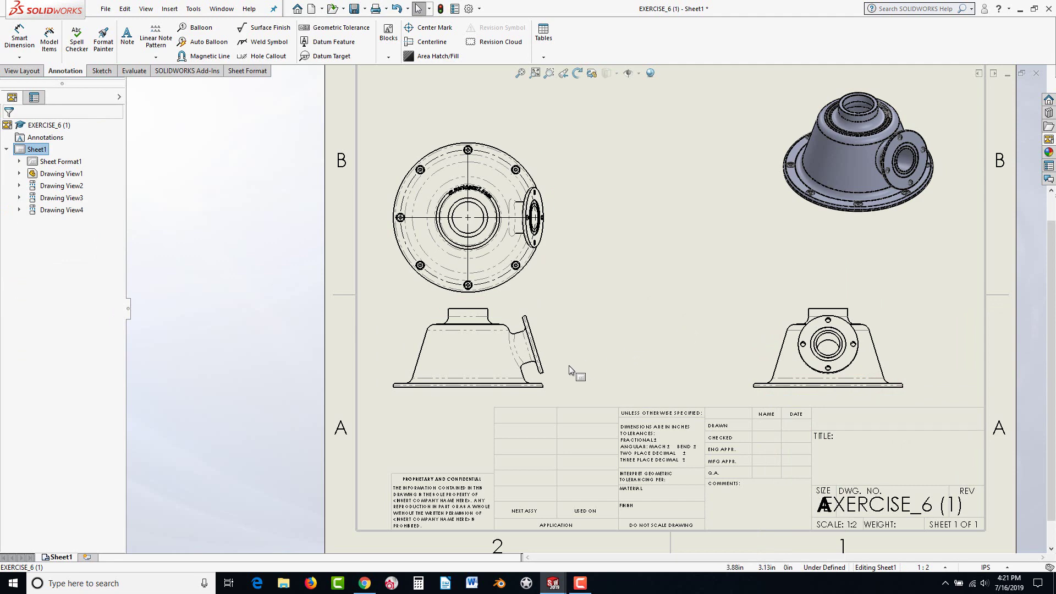
- Change the drawing sheet's scale to 1:5
key(f)
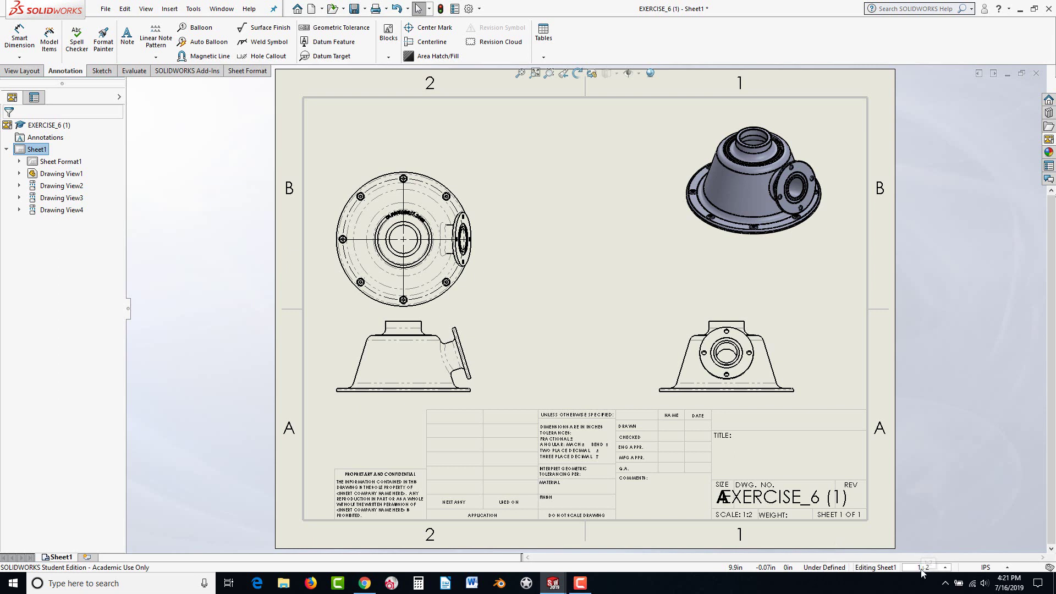
click(945, 567)
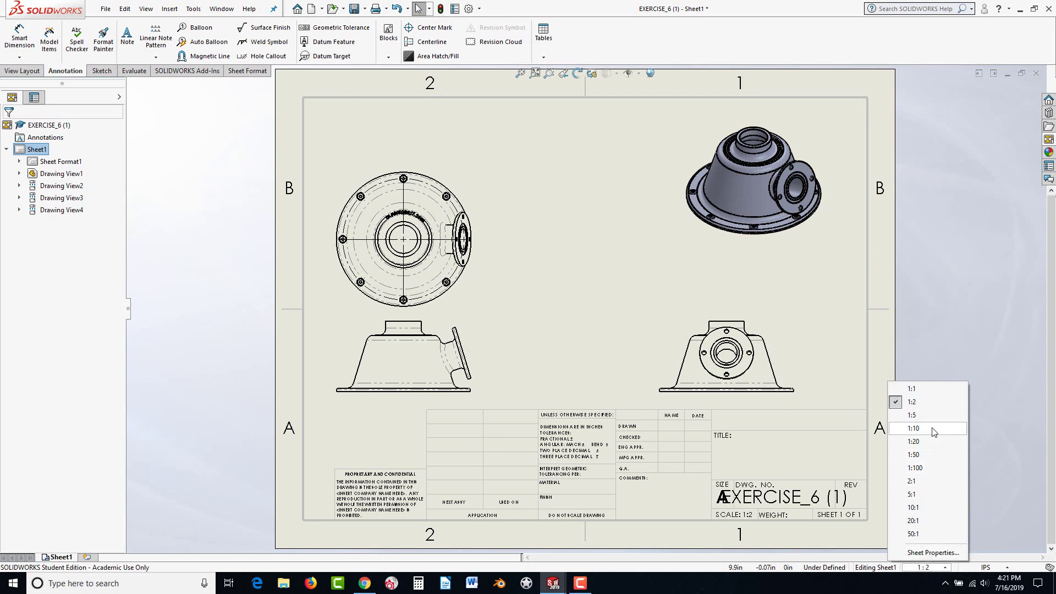
click(905, 417)
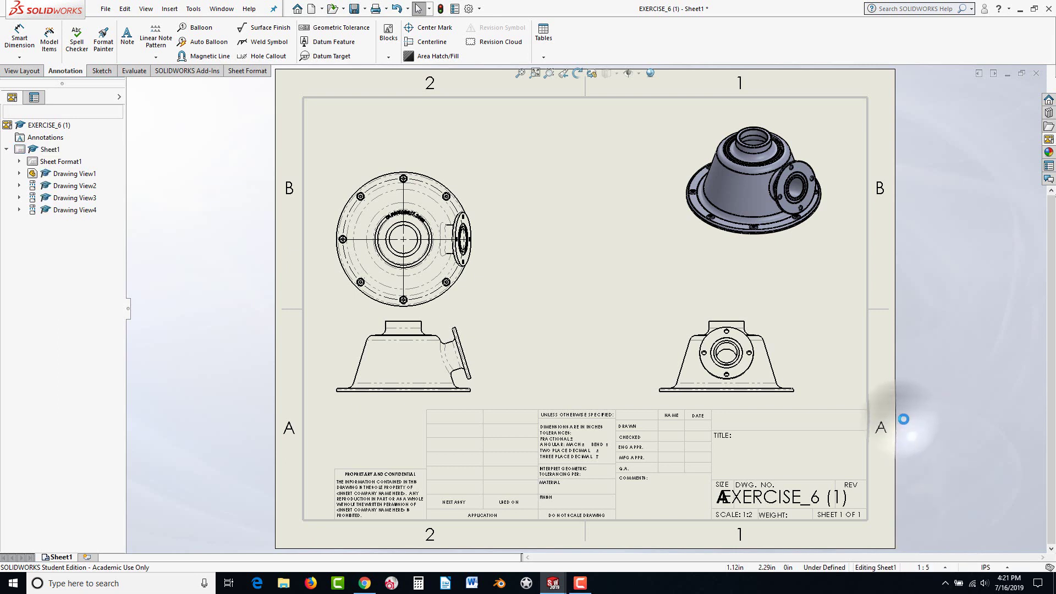
click(946, 569)
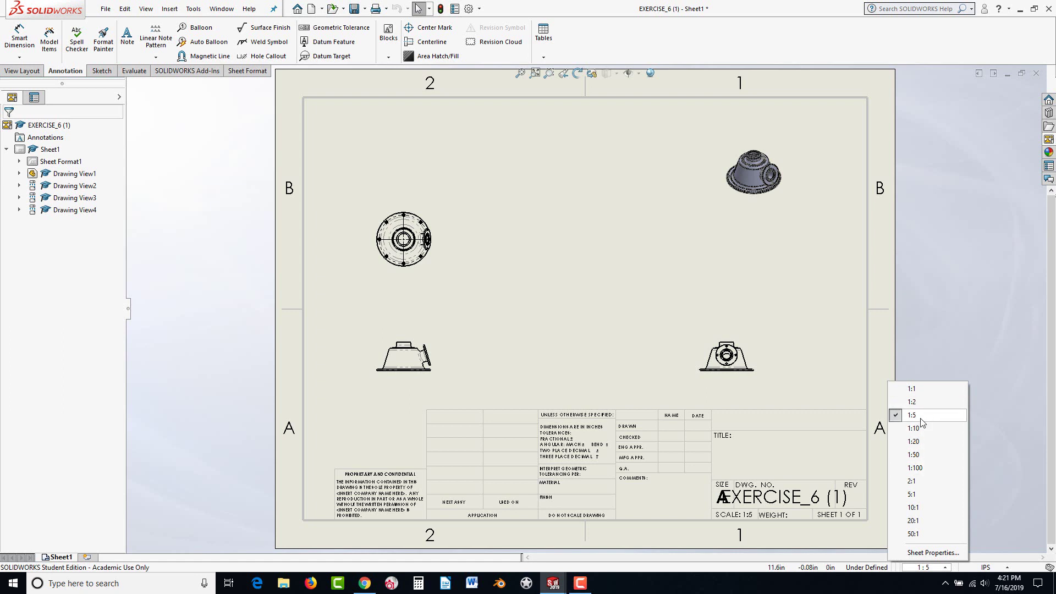
click(916, 553)
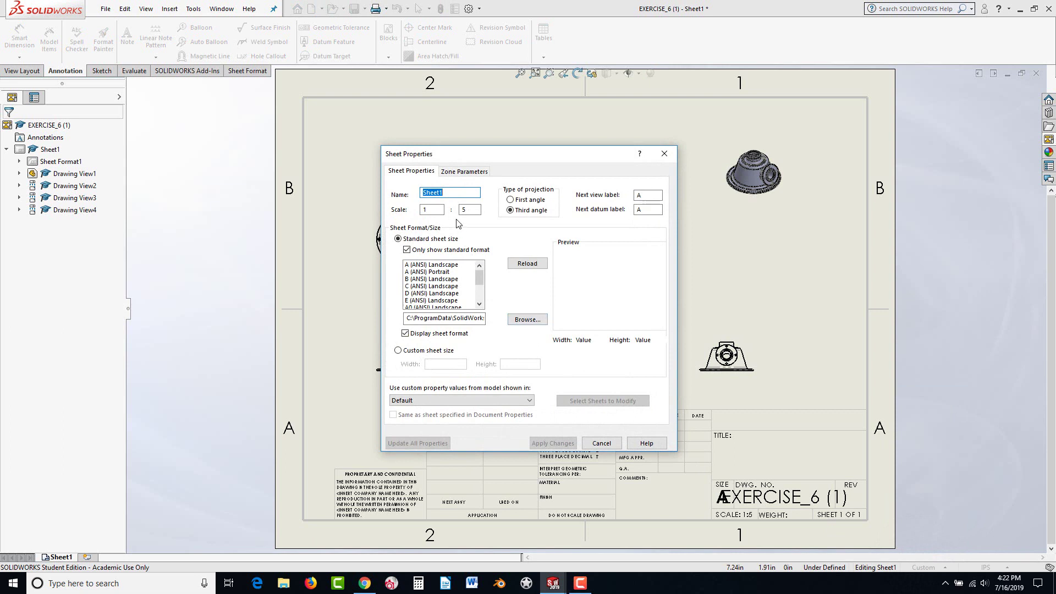
double_click(470, 210)
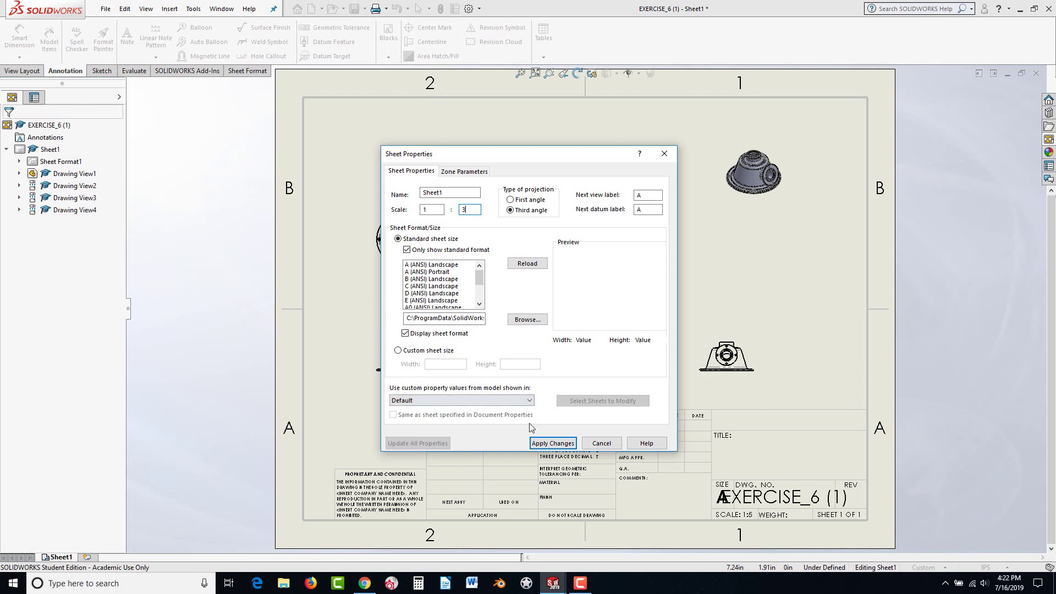
click(599, 444)
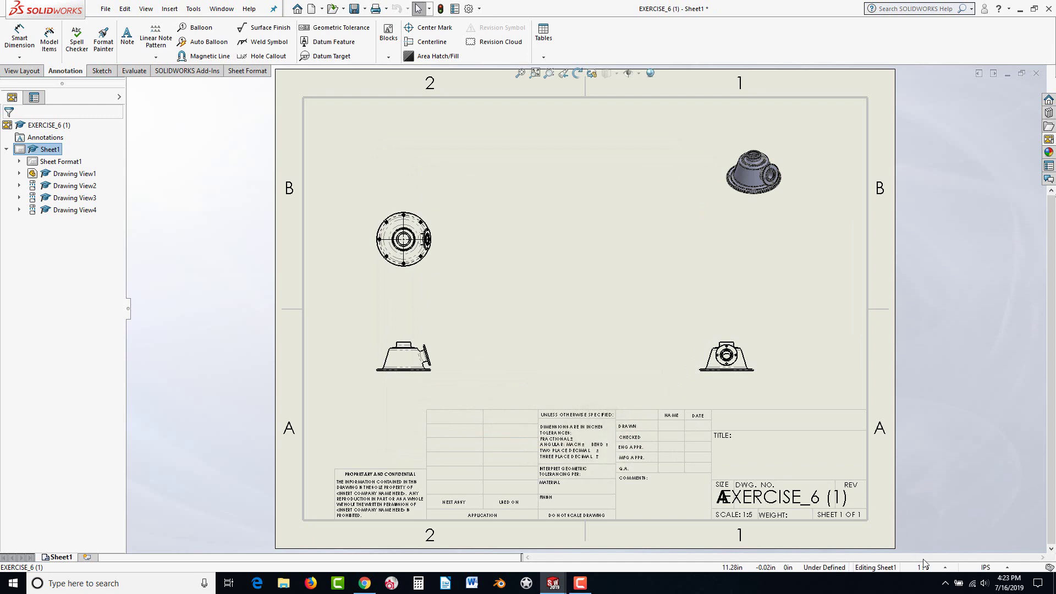
- Set a custom 1:3 scale in the sheet properties and apply it to the sheet
click(944, 568)
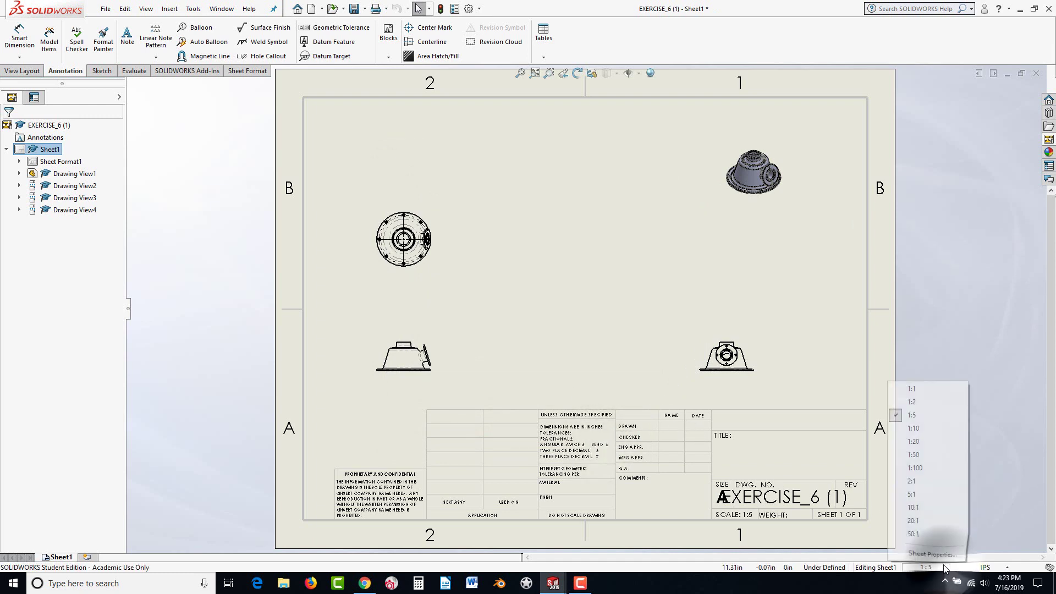
click(914, 553)
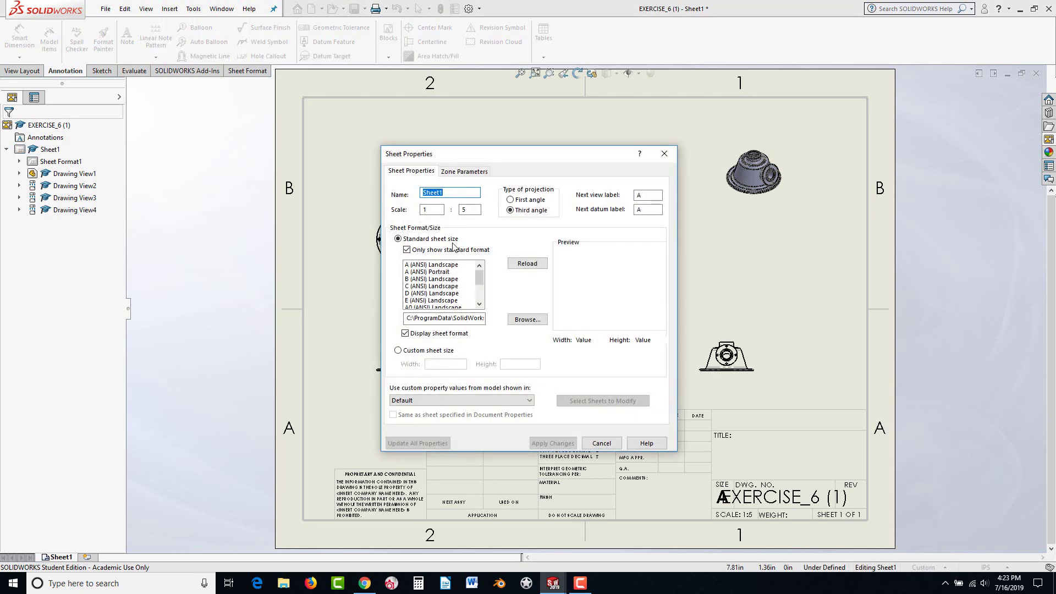
double_click(467, 211)
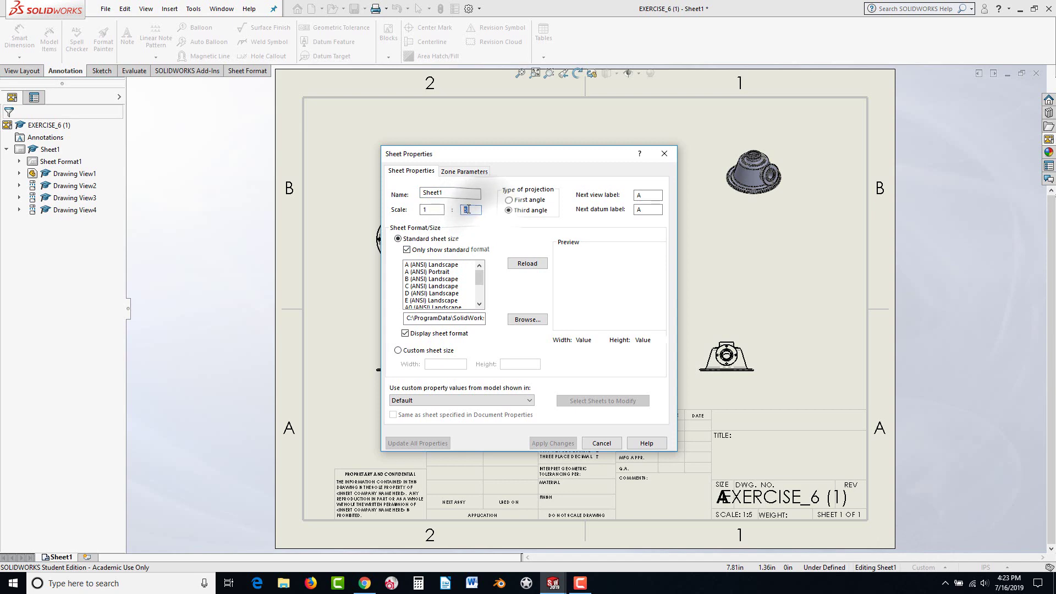
text(3)
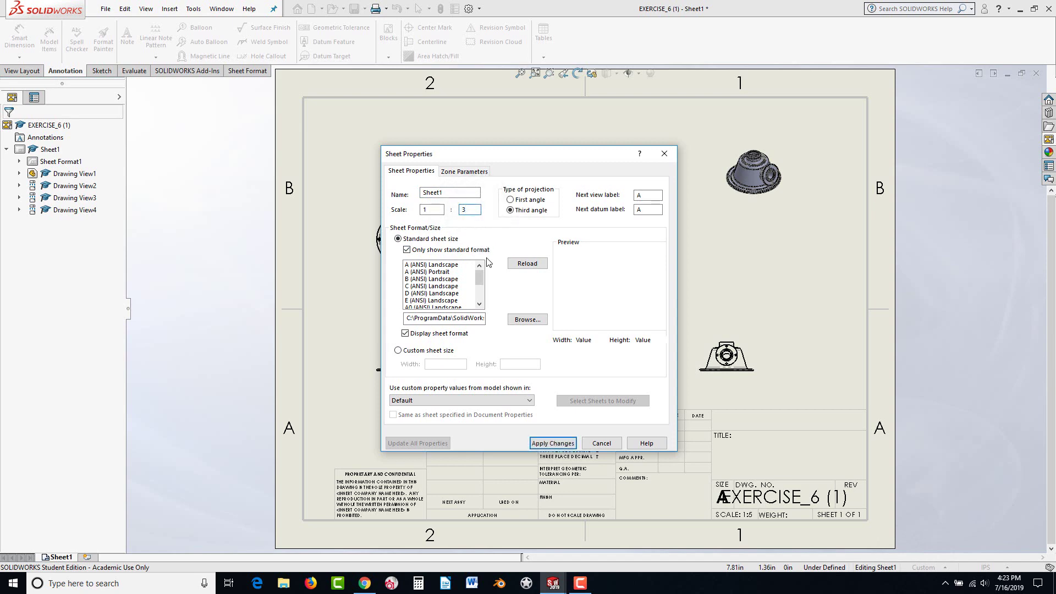
click(546, 441)
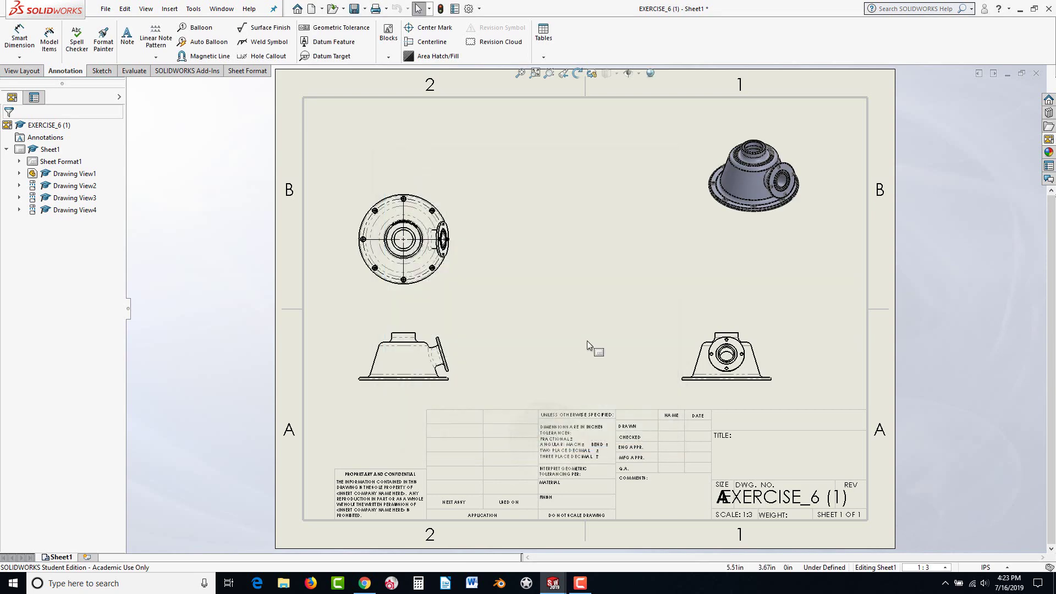
- Move the right view closer to the front view, the front view slightly down, and the top view down close above it
drag(696, 334, 668, 333)
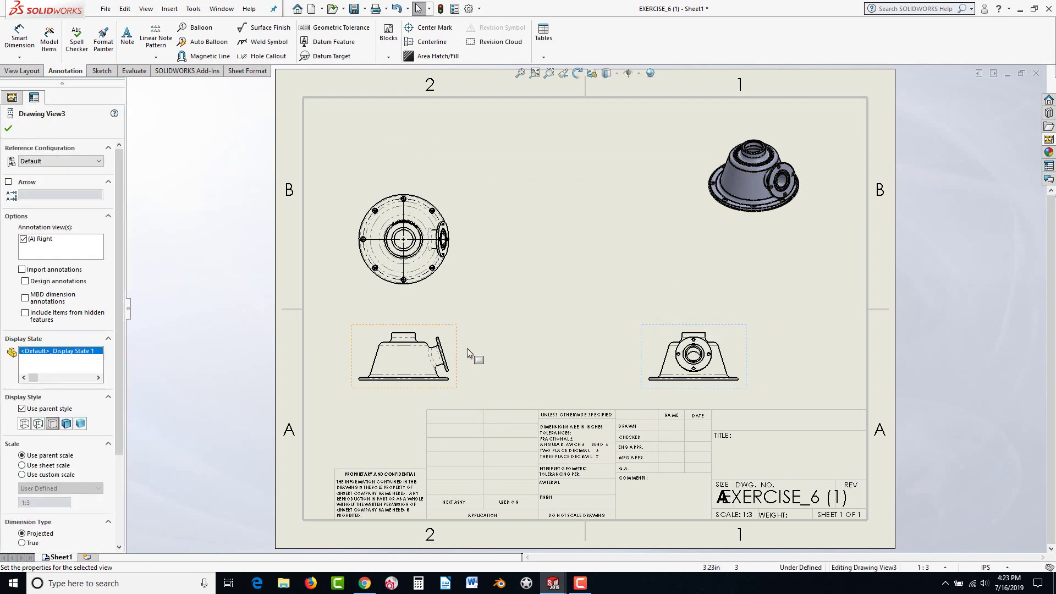
mouse_move(465, 352)
mouse_down()
mouse_move(462, 364)
mouse_move(458, 357)
mouse_up()
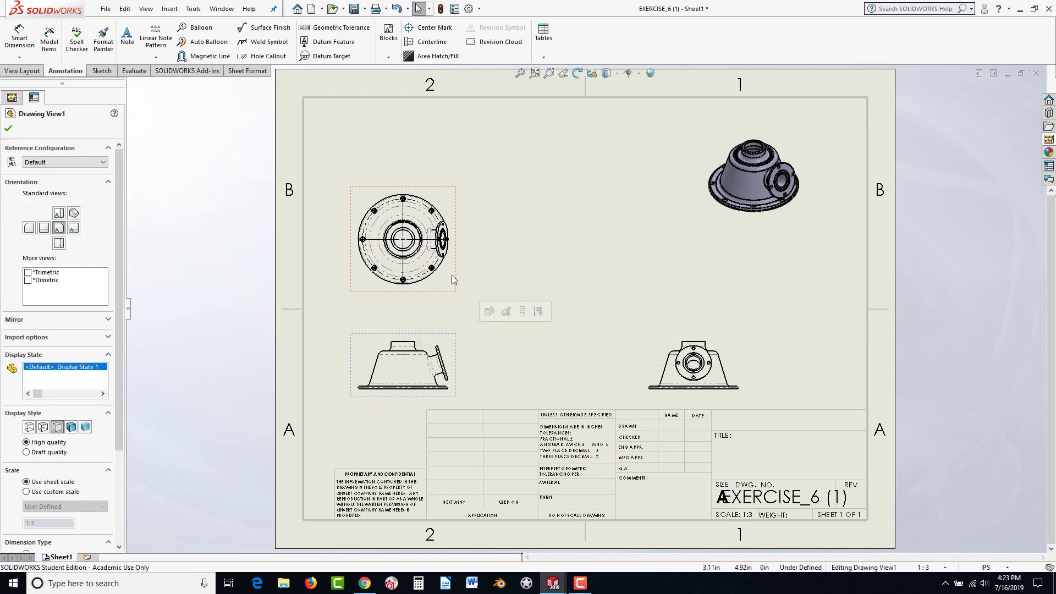
drag(453, 281, 451, 311)
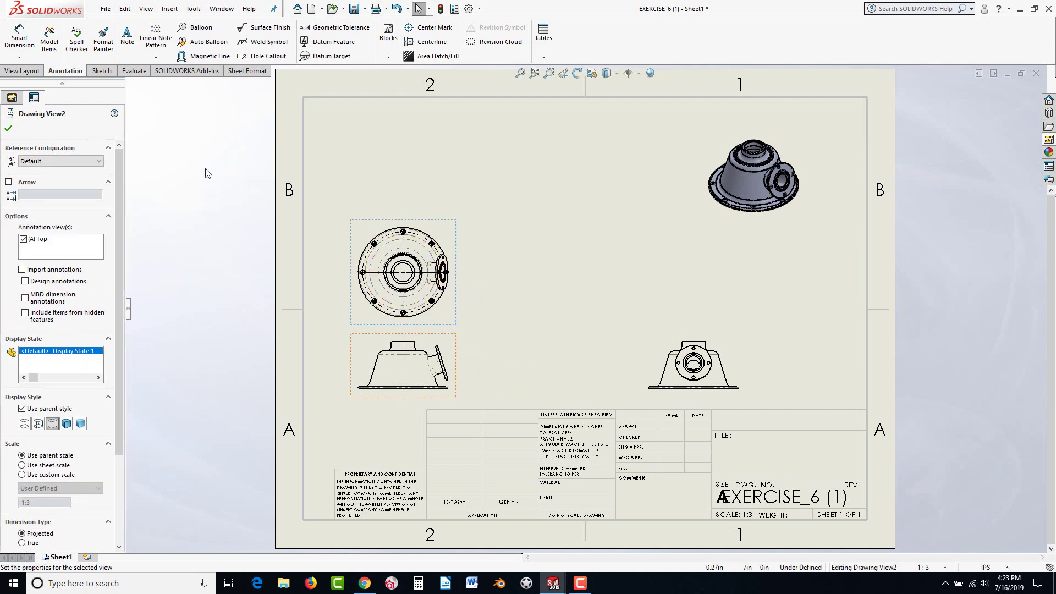
click(25, 73)
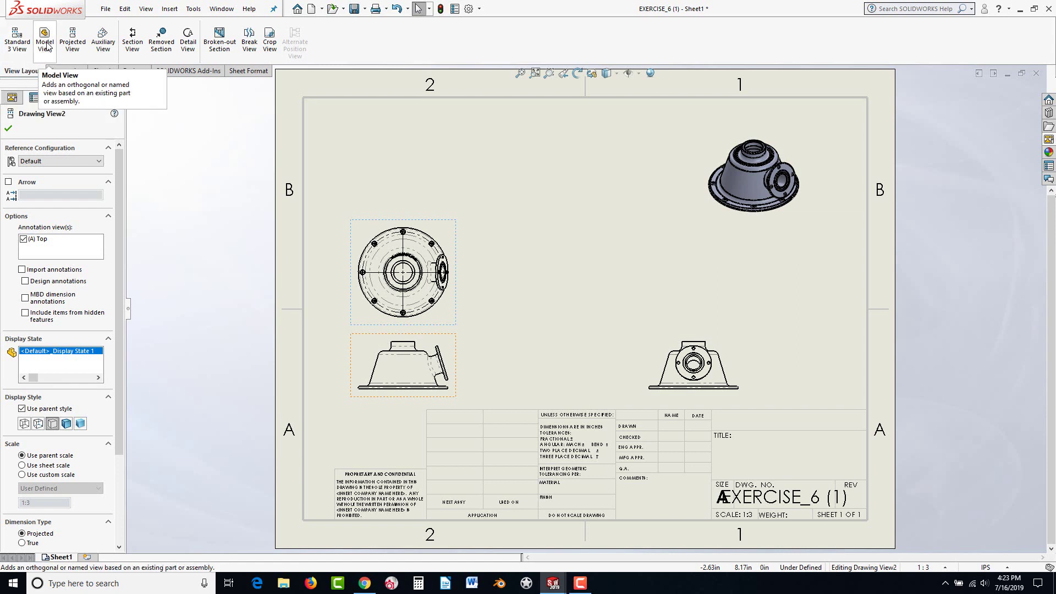
click(45, 50)
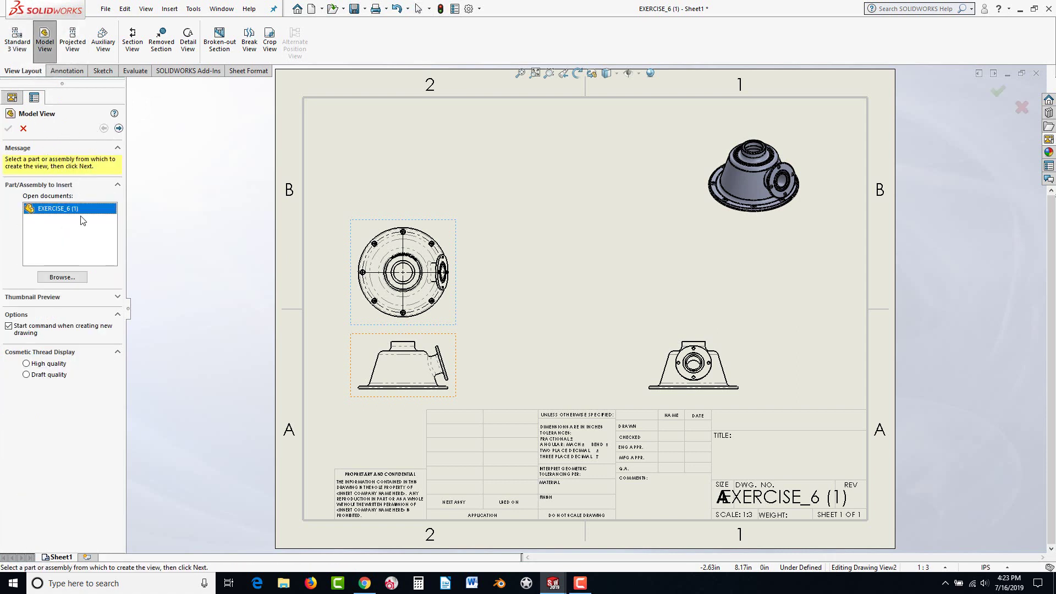
click(119, 128)
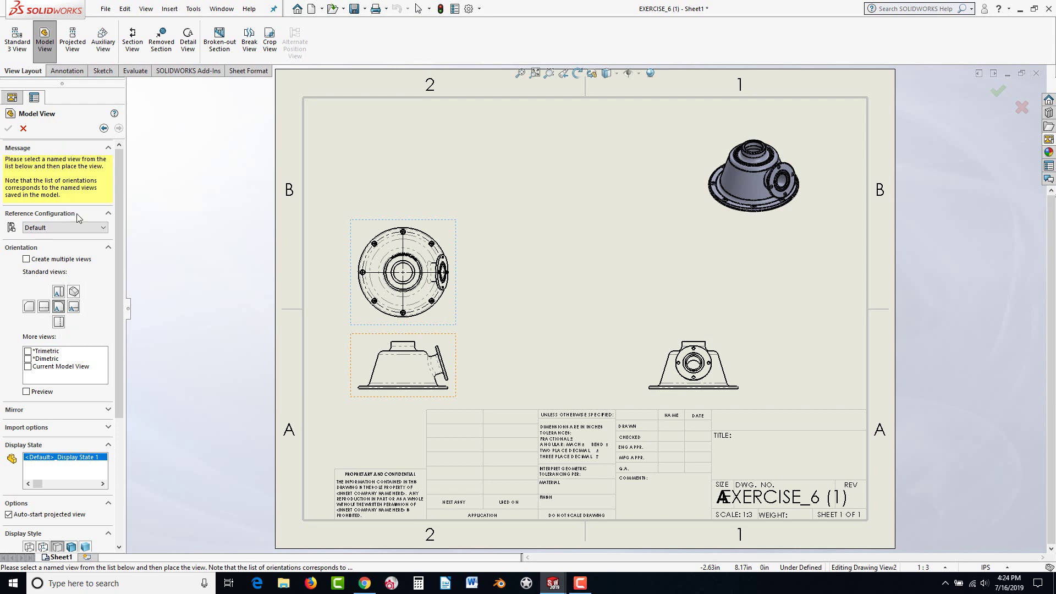
click(24, 128)
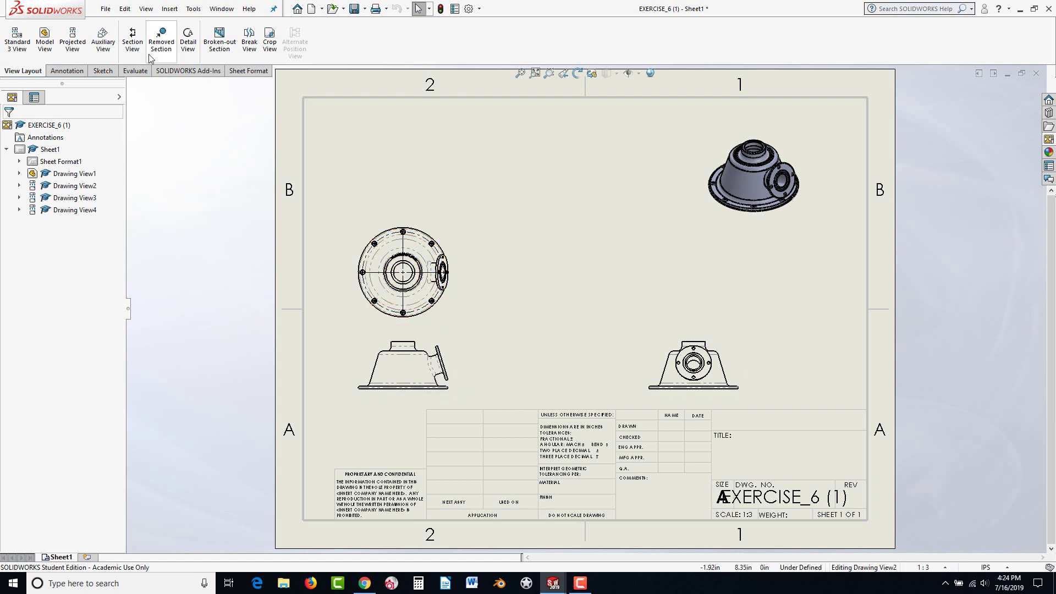
- Add an auxiliary view projected from the inclined flange edge of the front view, placed between the front and right views
click(103, 41)
key(Escape)
click(103, 51)
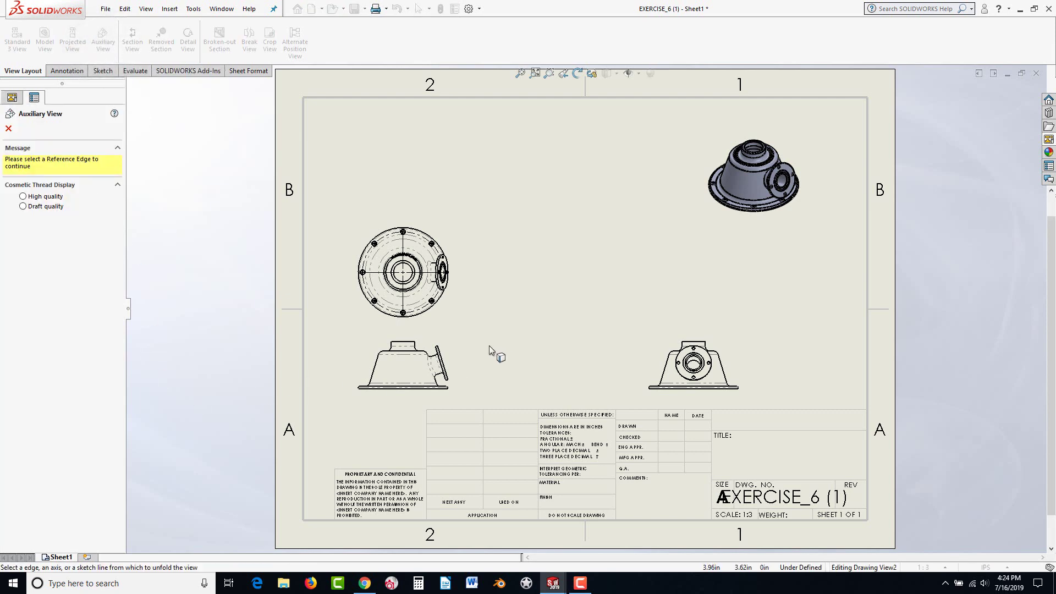
scroll(474, 363, down, 5)
scroll(426, 388, down, 2)
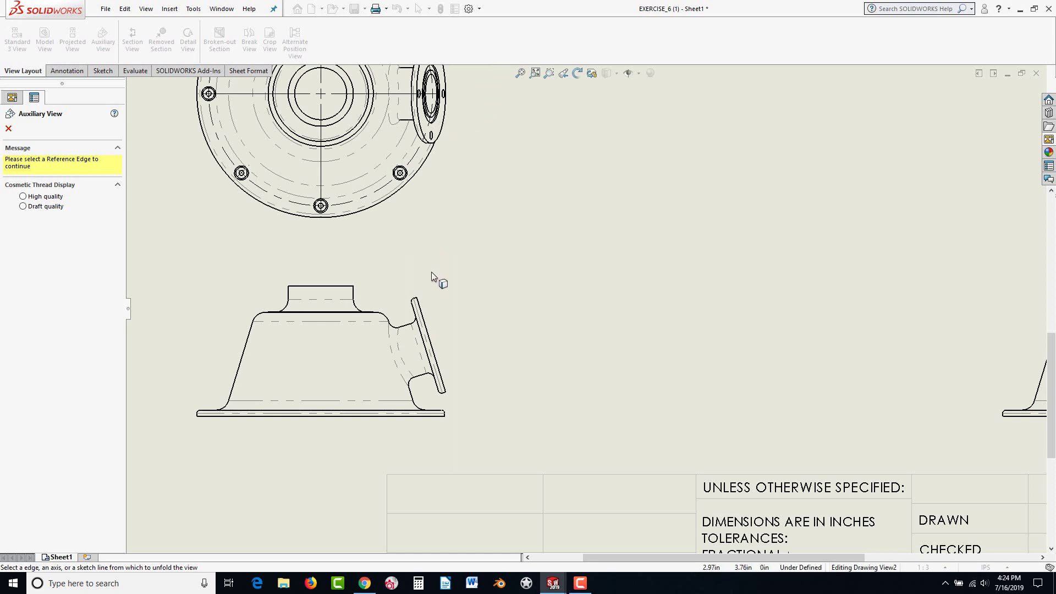
click(423, 319)
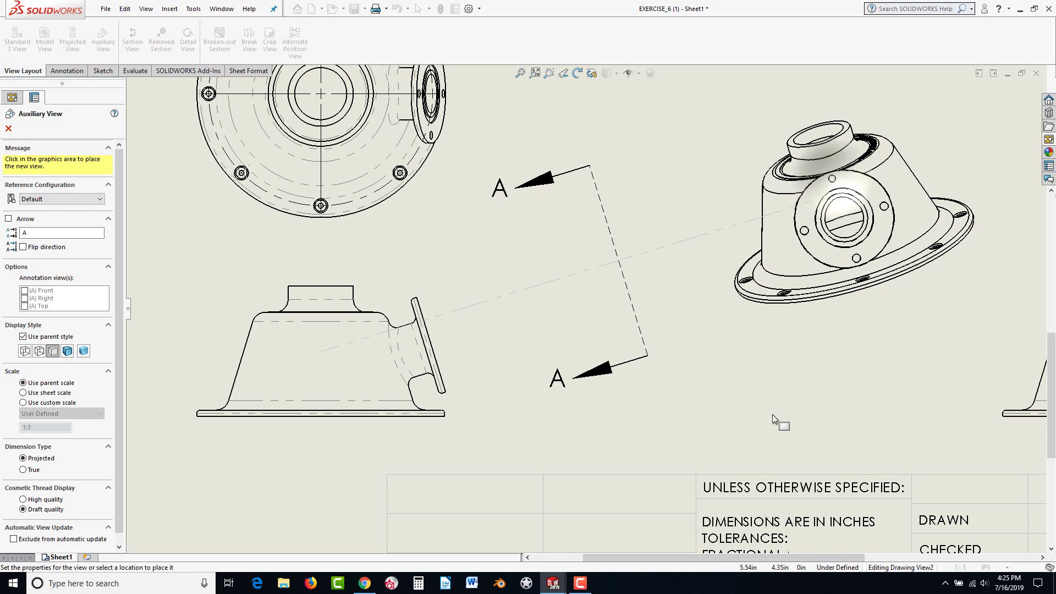
click(784, 290)
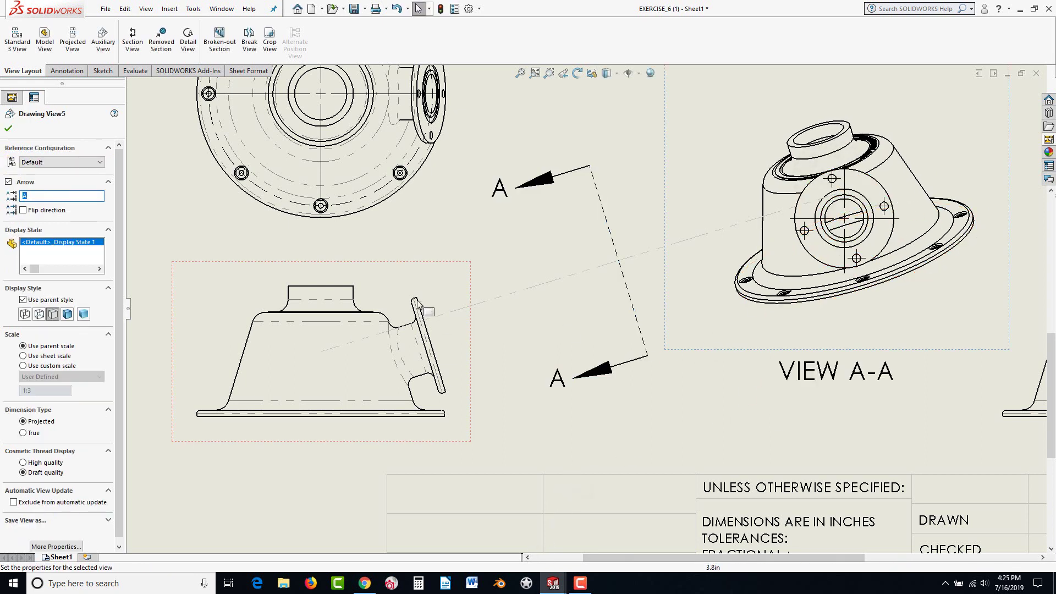
- Shorten the A-A viewing line from both ends so it spans about the length of the inclined flange, and accept the auxiliary view
key(z)
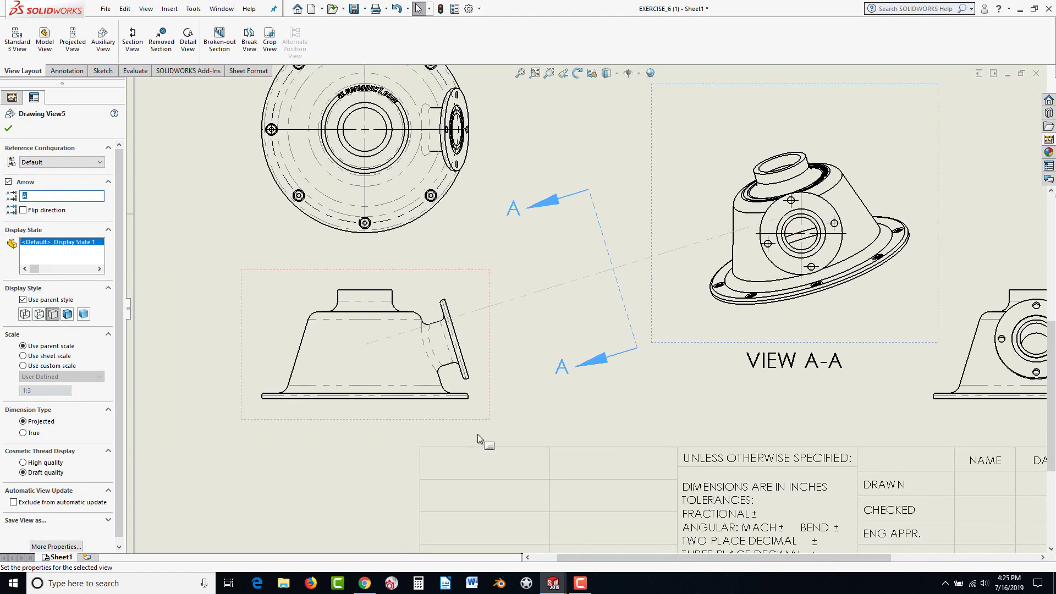
drag(636, 339, 624, 308)
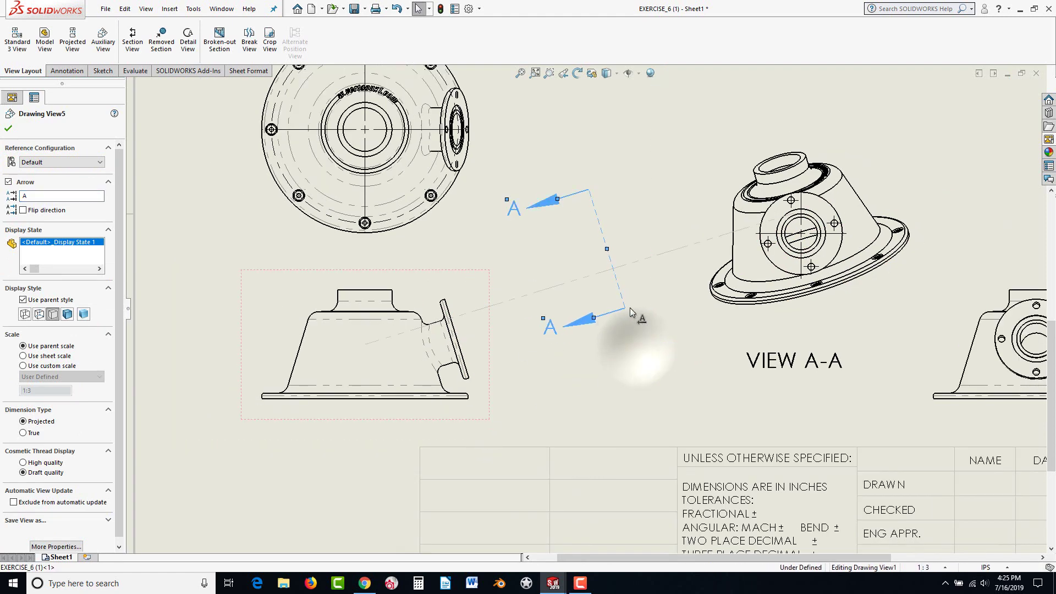
drag(589, 190, 597, 235)
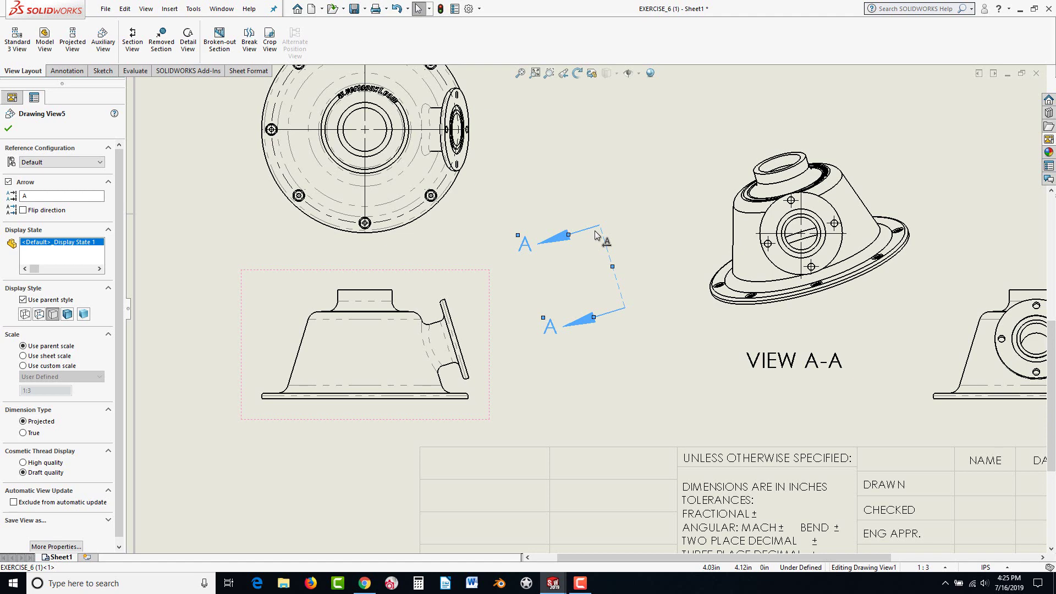
scroll(505, 385, up, 3)
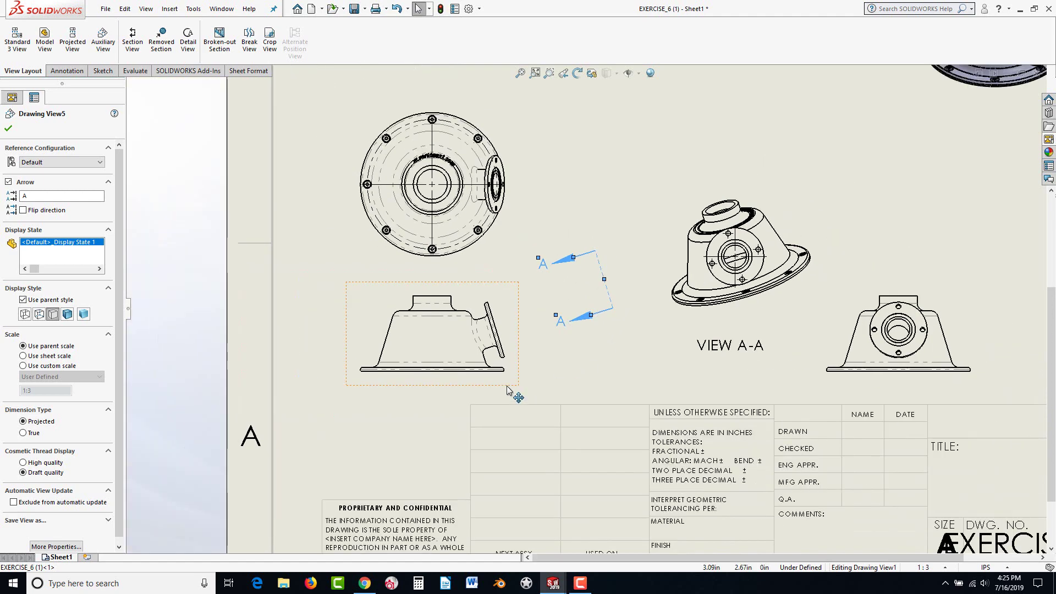
scroll(639, 302, down, 2)
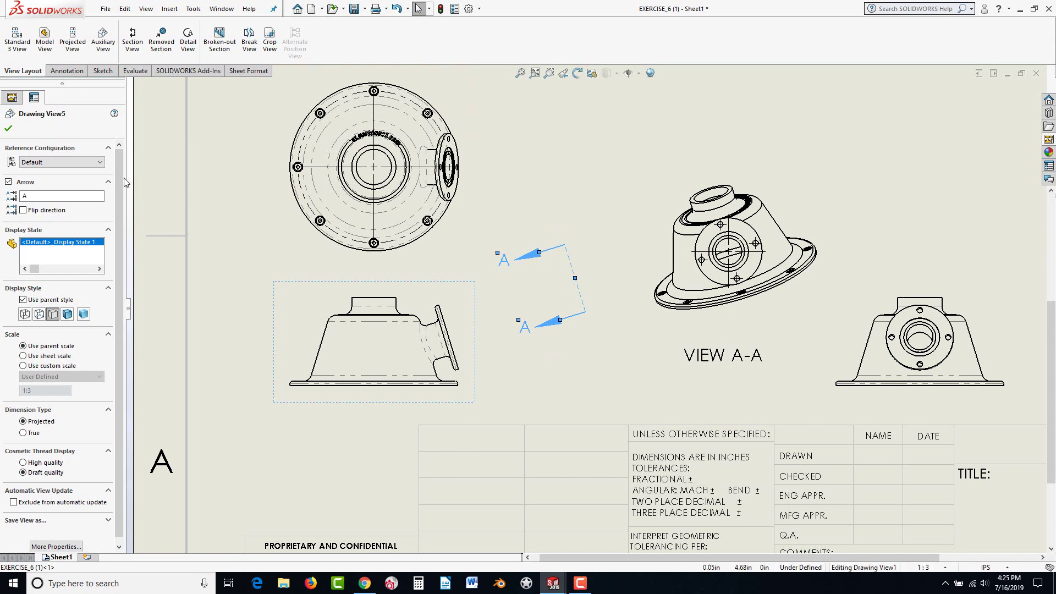
click(8, 128)
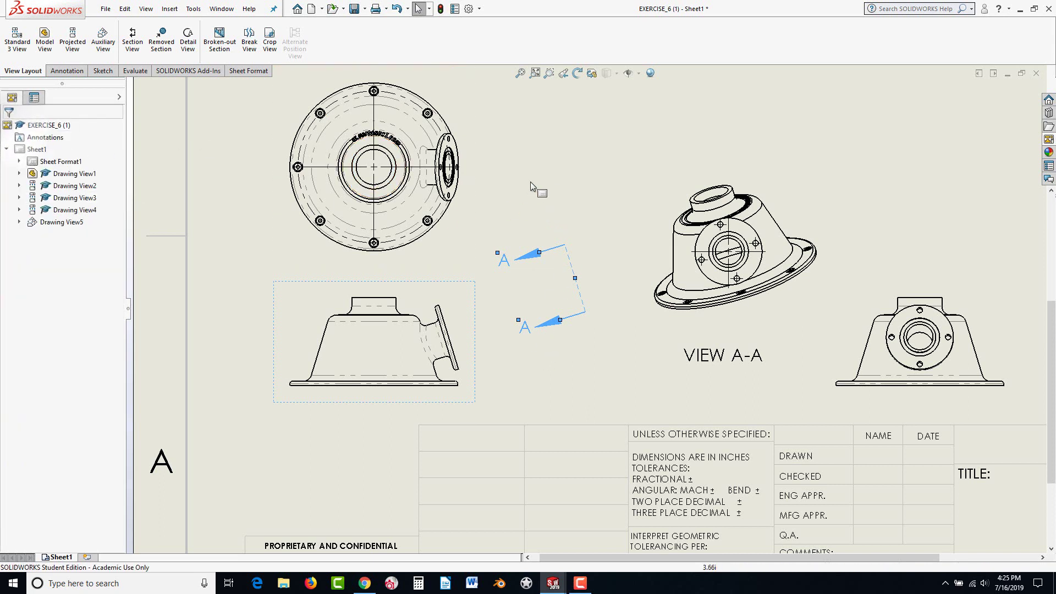
click(551, 169)
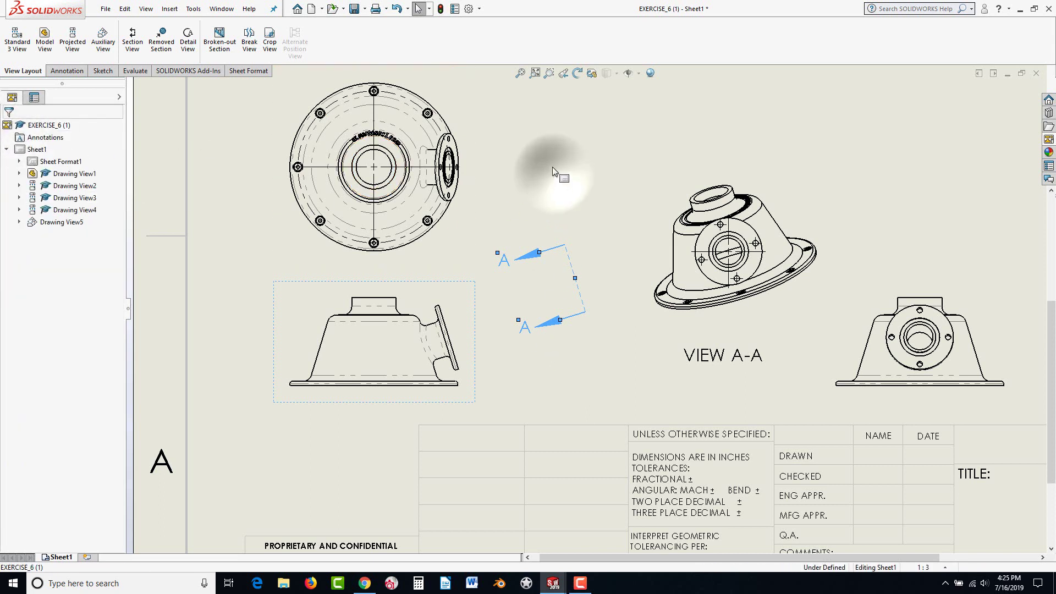
- Review the overall drafting standard choices in the document properties and keep ANSI
click(467, 10)
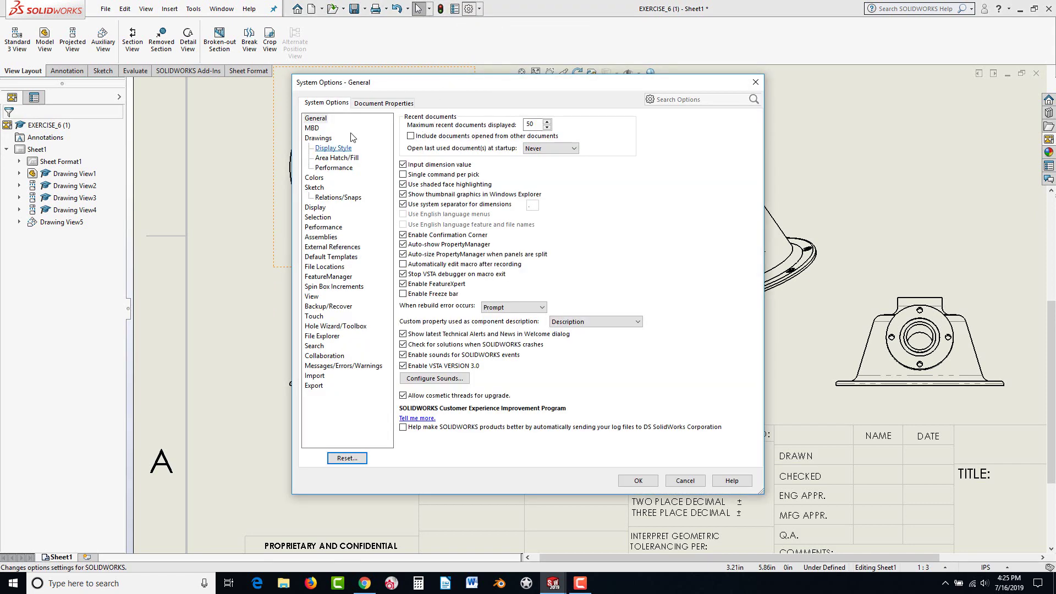
click(381, 103)
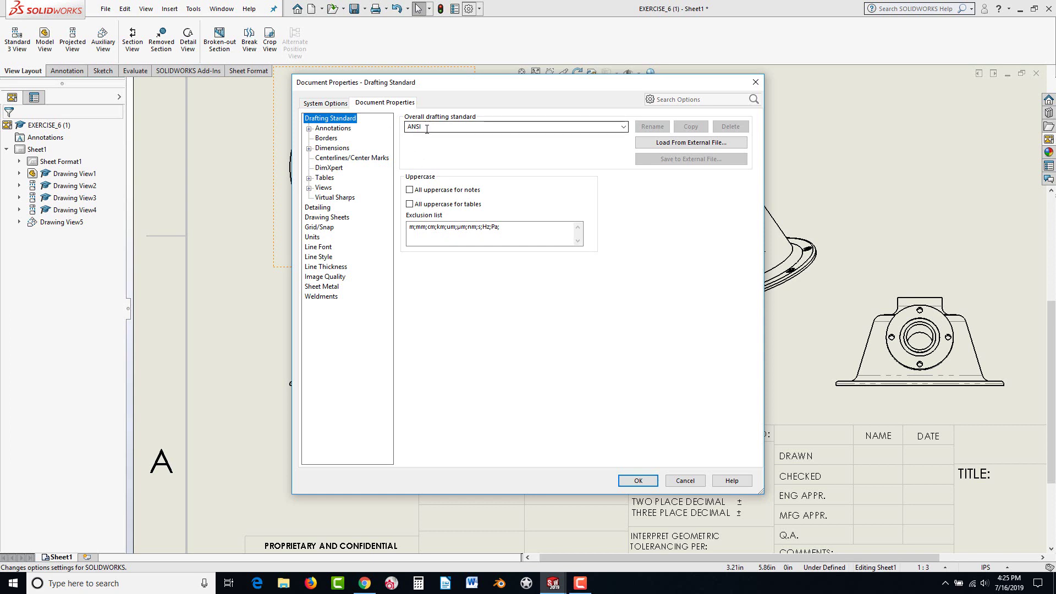
click(624, 127)
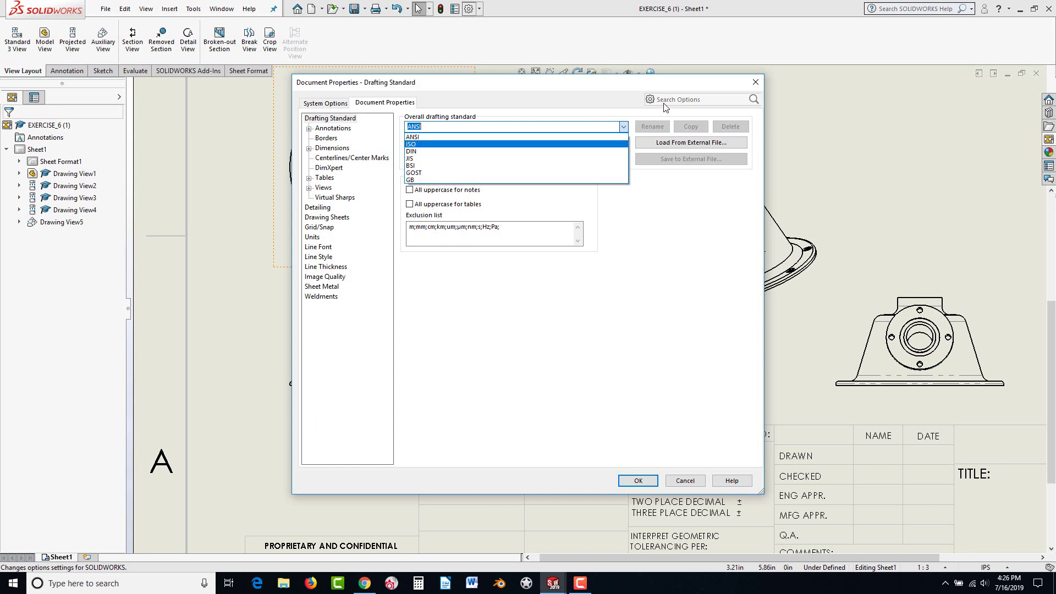
click(624, 127)
click(625, 126)
click(625, 126)
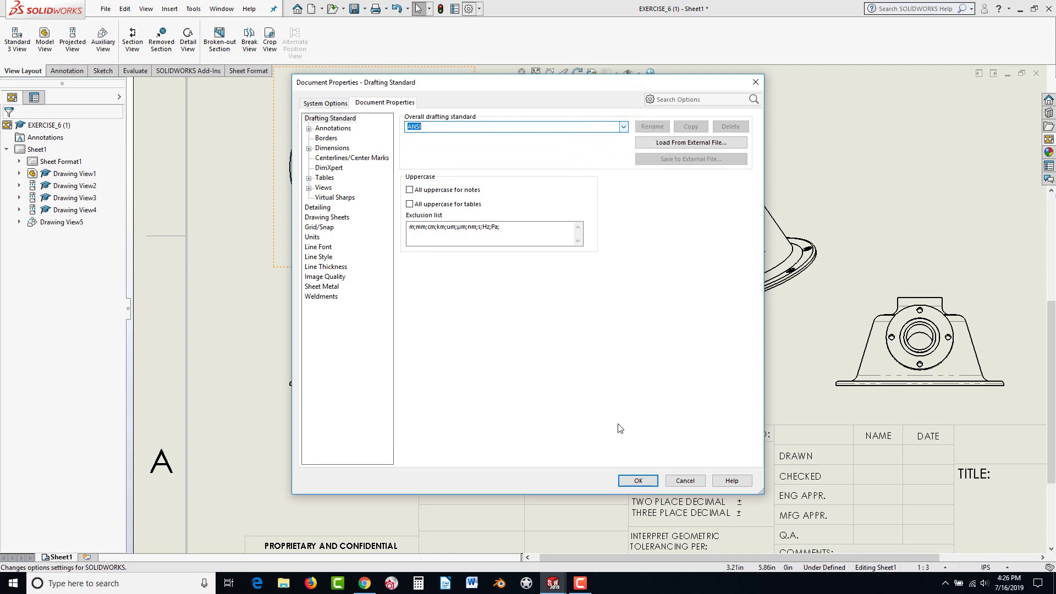
click(637, 481)
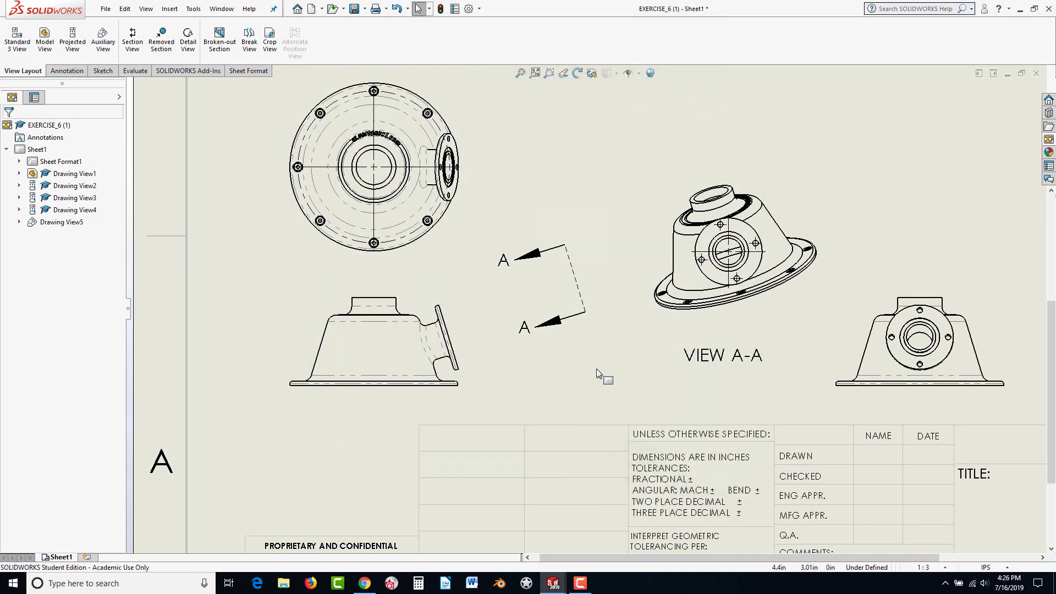
scroll(533, 404, up, 2)
scroll(533, 403, up, 1)
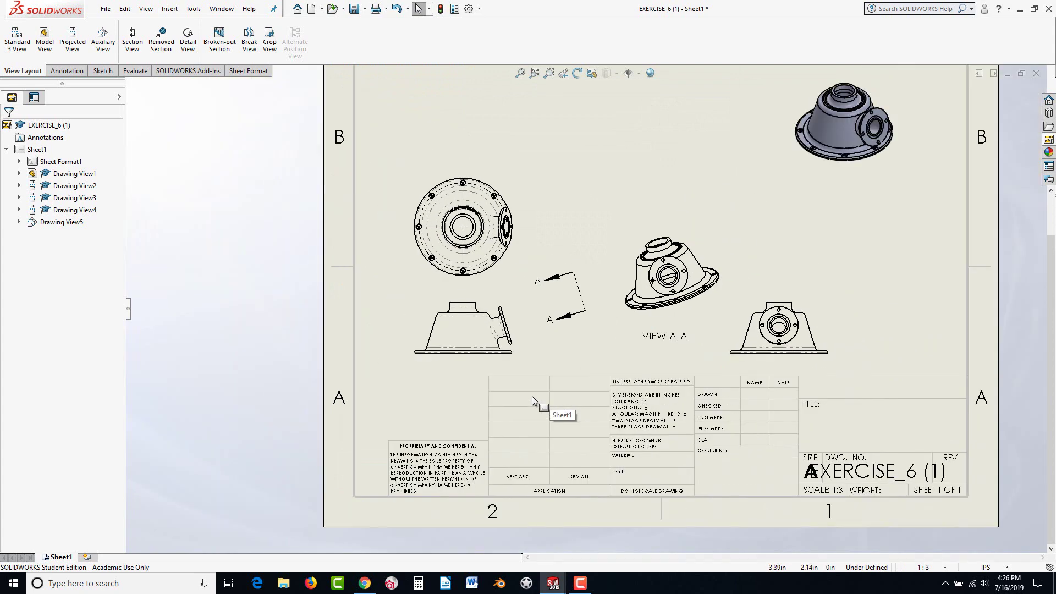
scroll(777, 254, up, 1)
scroll(864, 211, down, 1)
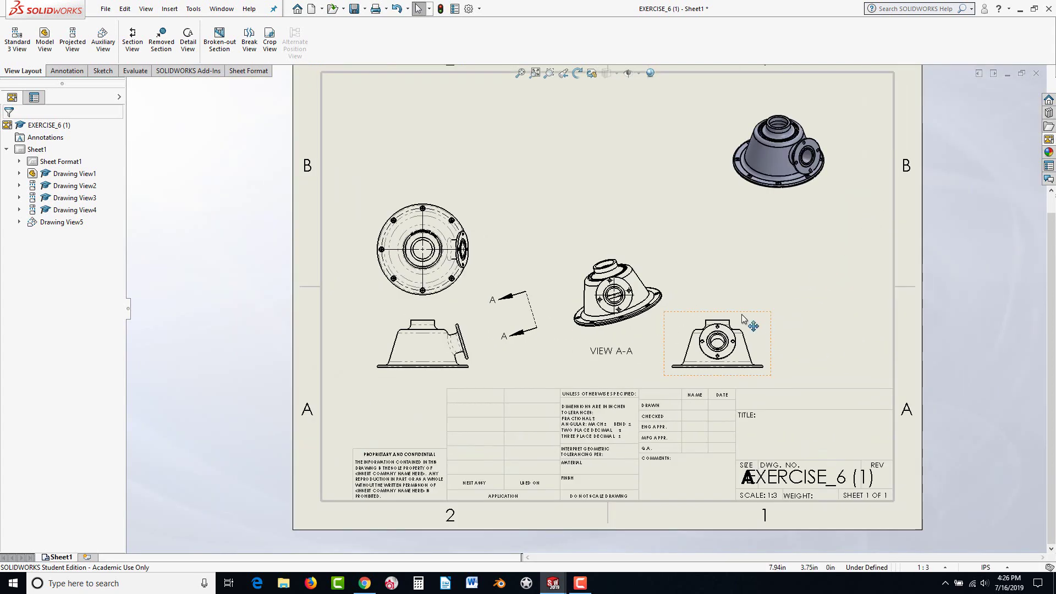
scroll(389, 261, down, 3)
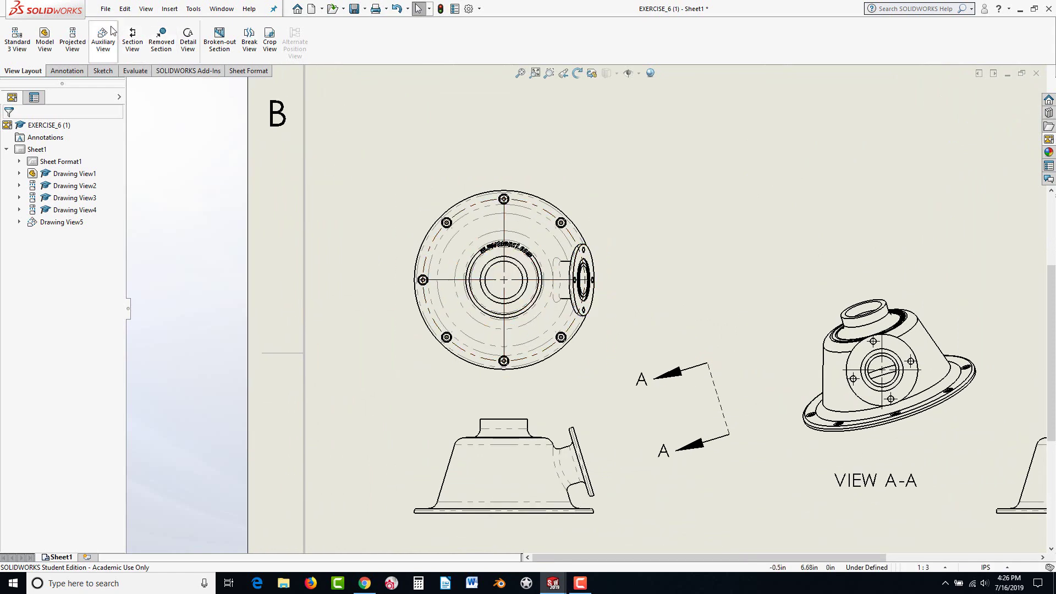
click(135, 48)
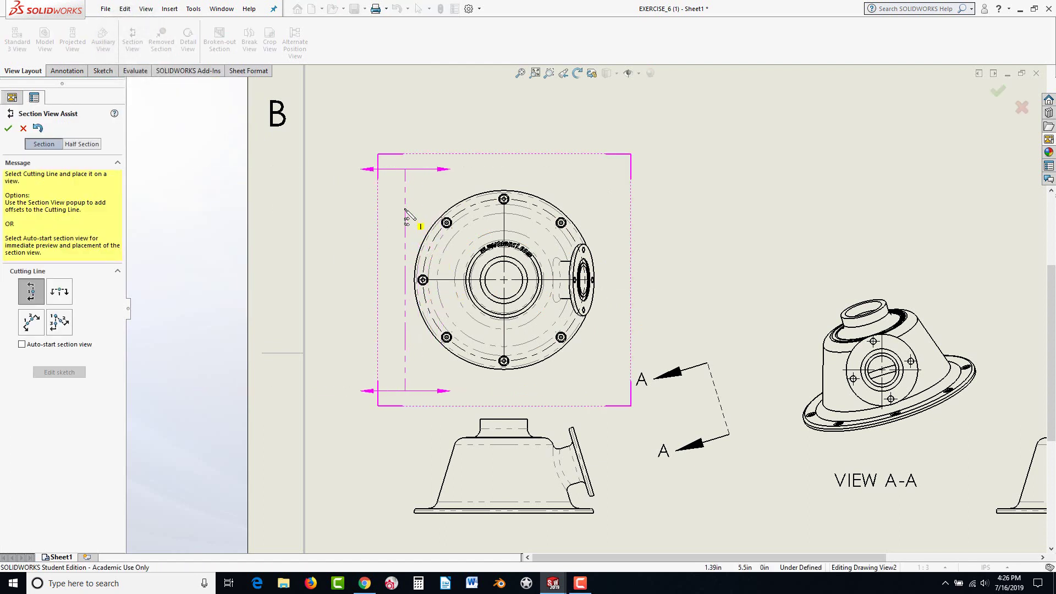
key(Escape)
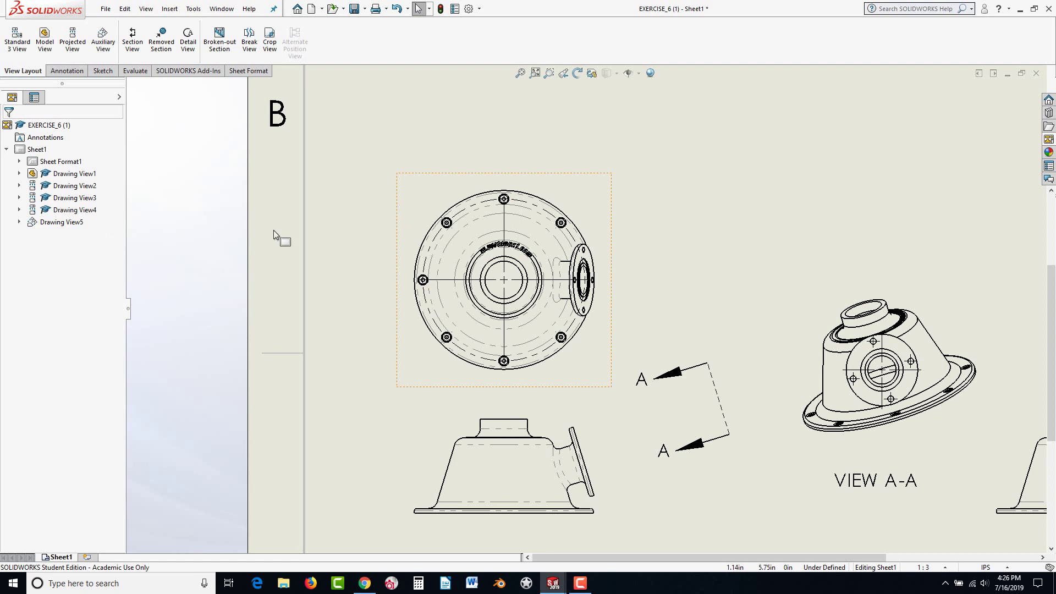
- Lock focus on the top view and create a horizontal section view through its centre, placed directly above it
click(418, 191)
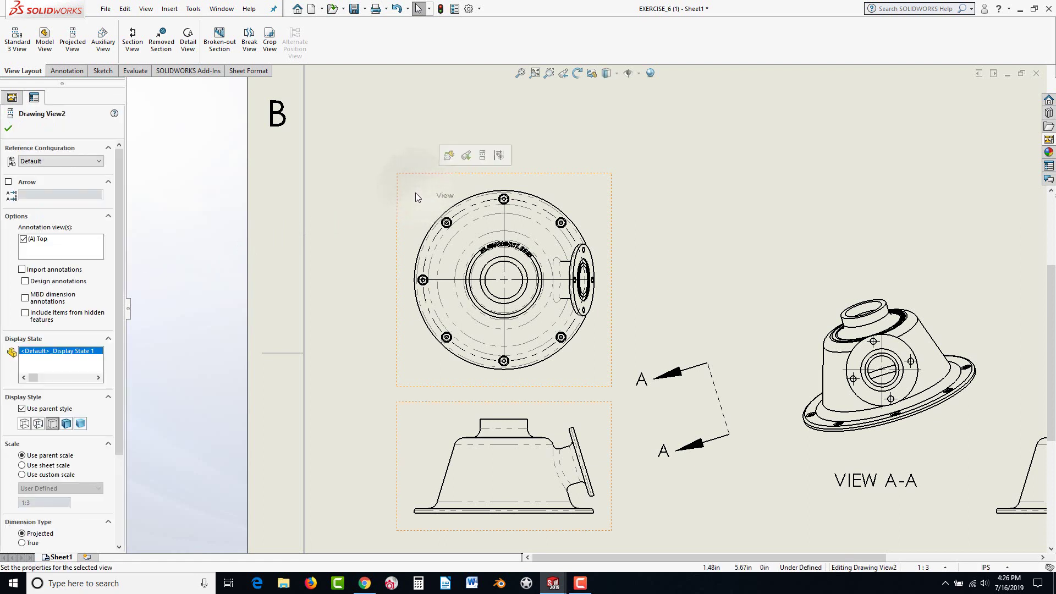
click(416, 196)
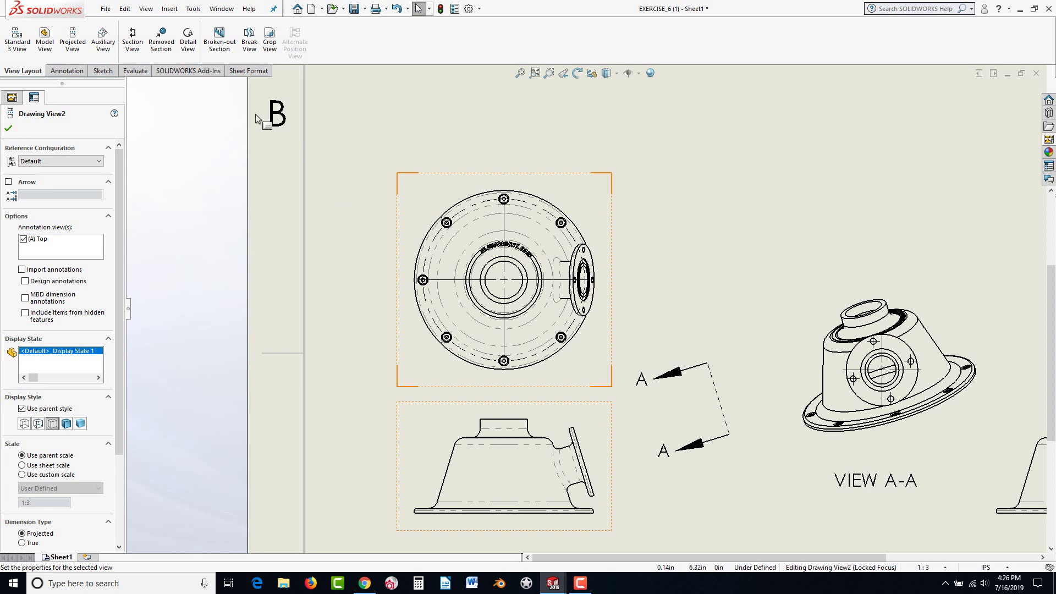
click(137, 46)
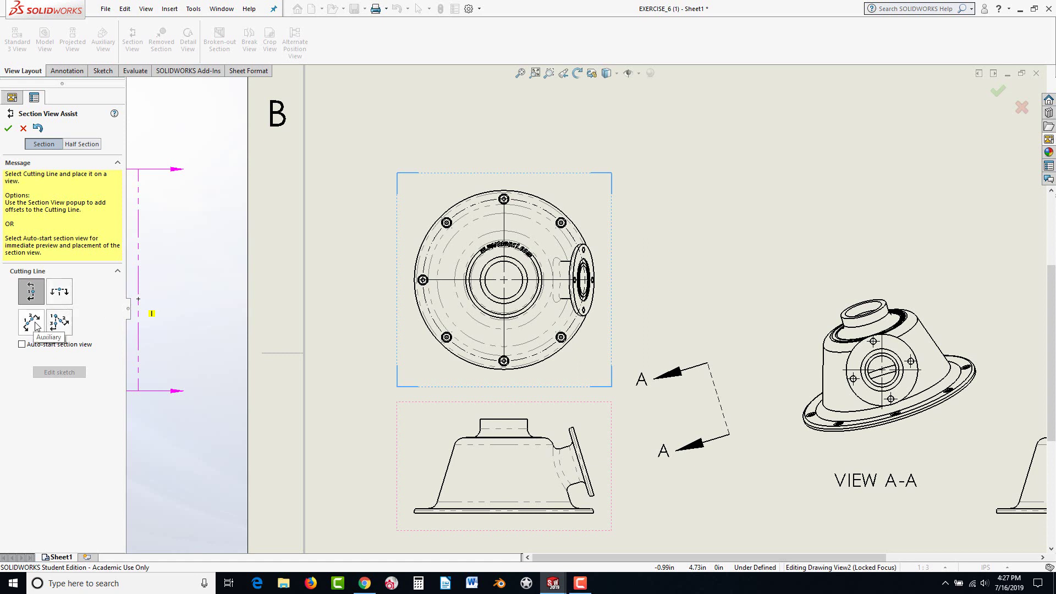
click(60, 292)
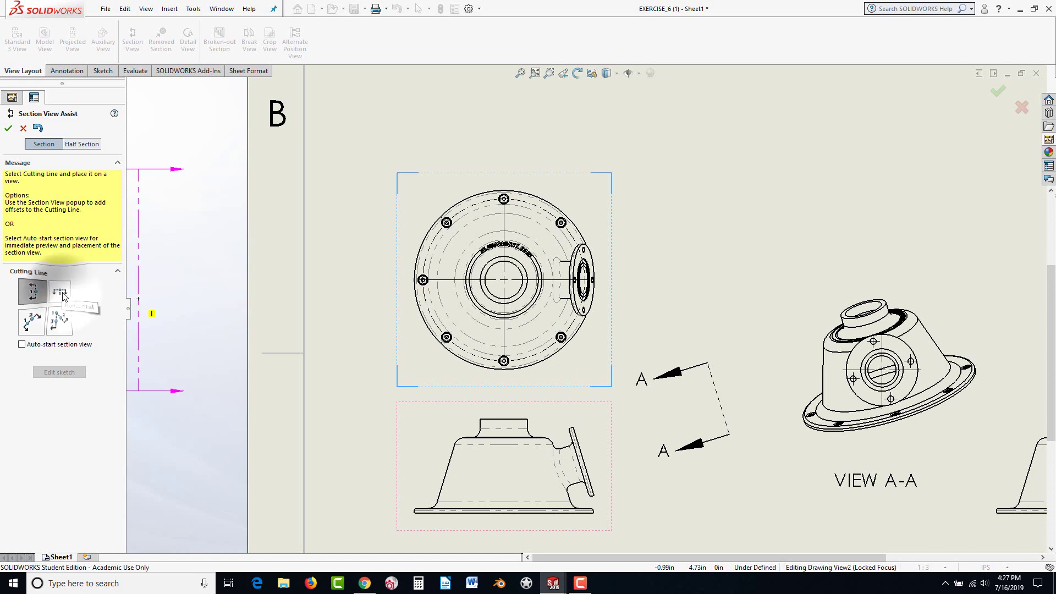
click(504, 280)
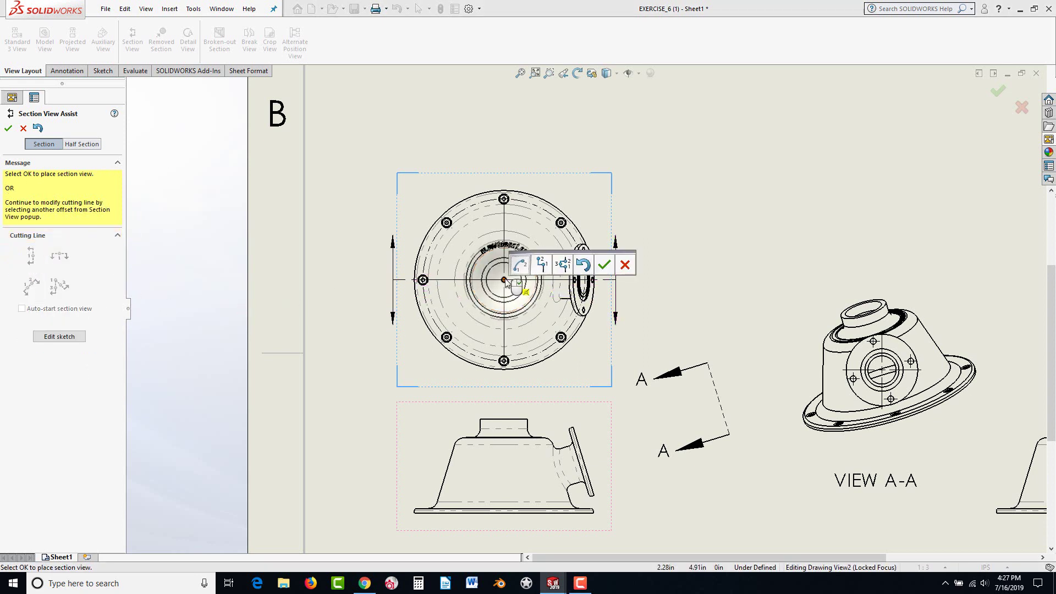
click(599, 267)
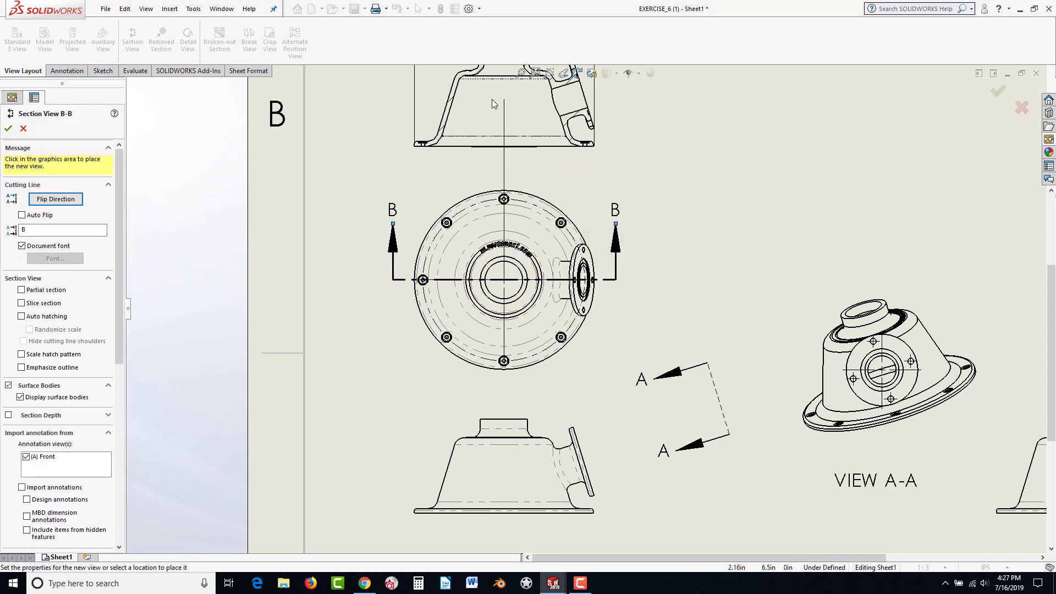
click(498, 103)
- Move the B-B section view slightly higher above the top view
scroll(463, 363, up, 2)
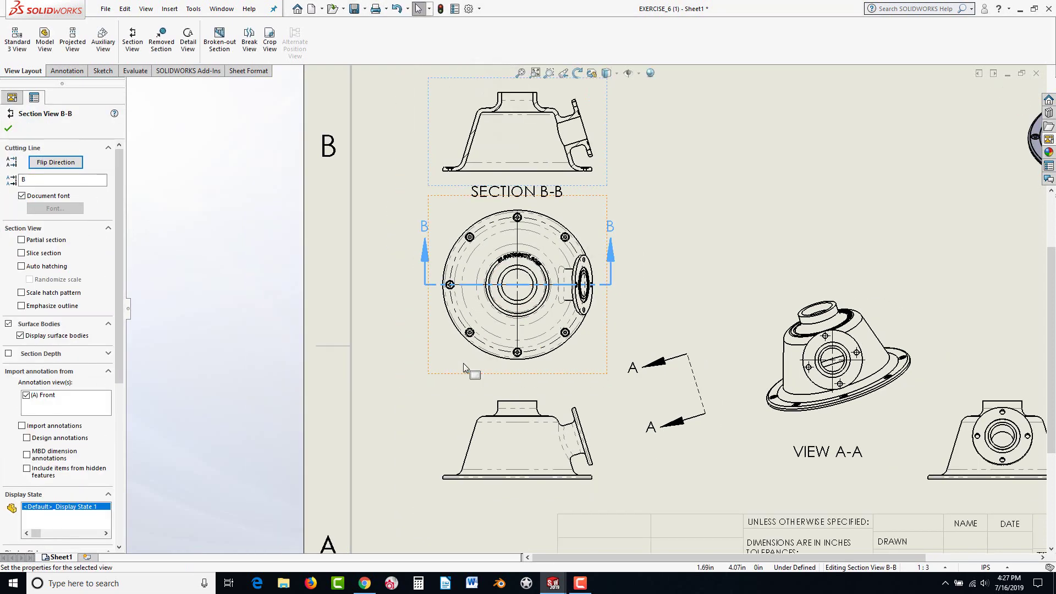
scroll(646, 187, down, 1)
scroll(635, 190, up, 1)
scroll(619, 188, down, 1)
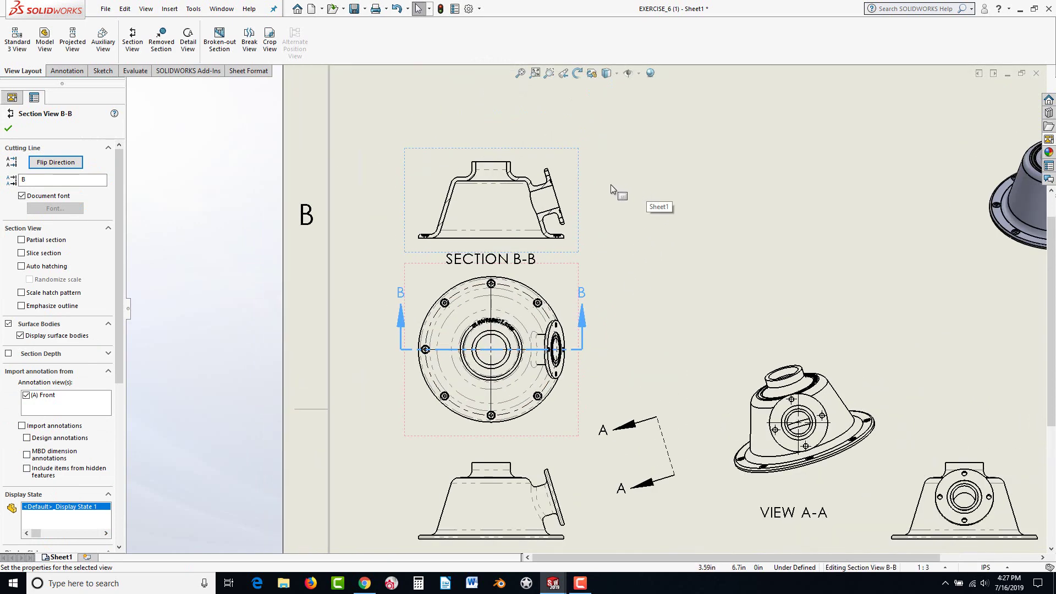
drag(579, 197, 576, 175)
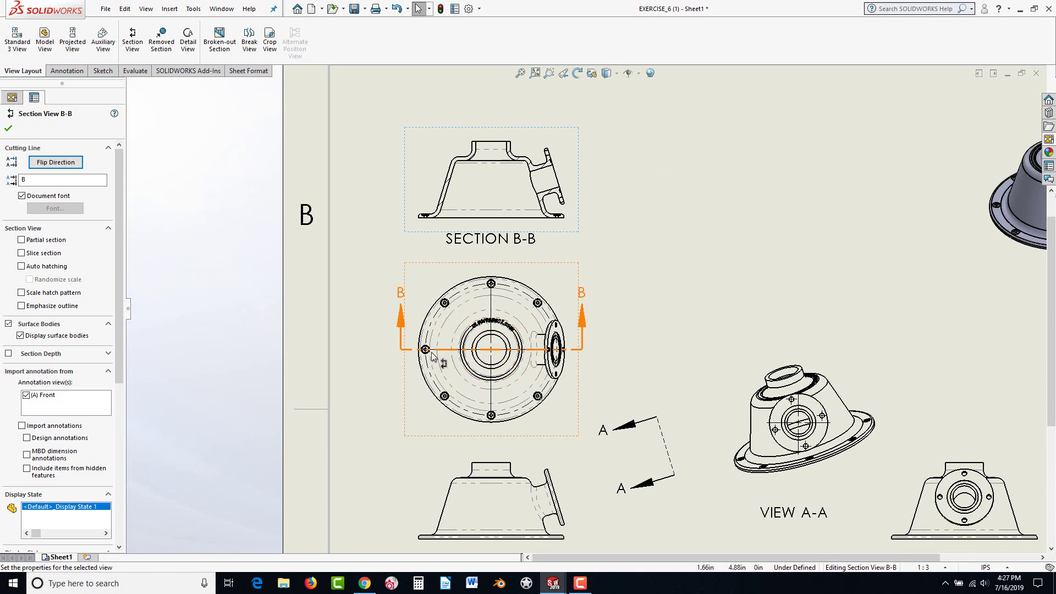
- Flip the viewing direction of the B-B cutting line, rebuild the drawing, and accept the section view settings
click(497, 350)
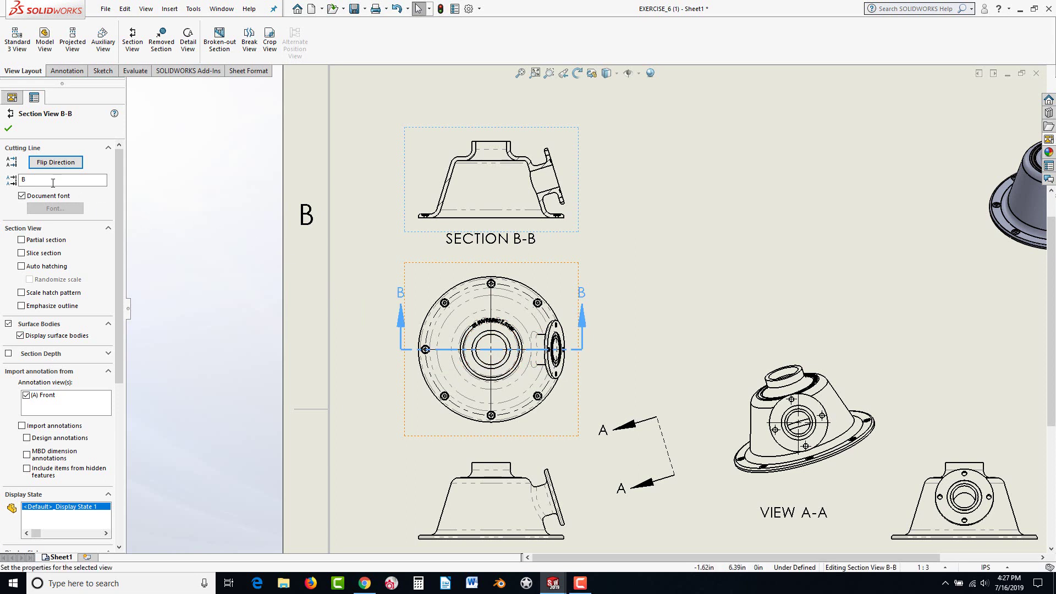
click(51, 164)
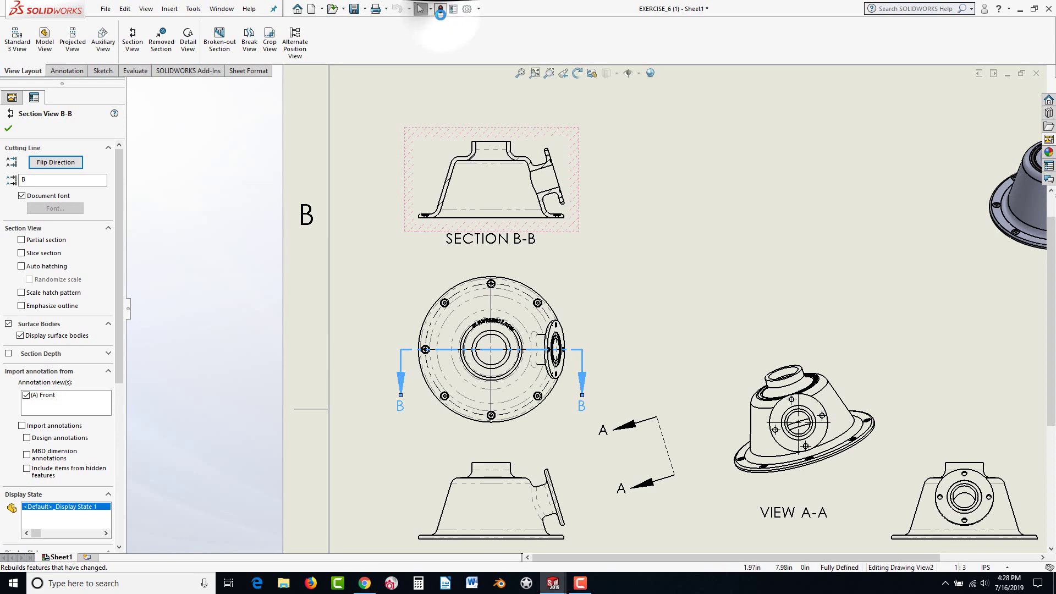
click(441, 9)
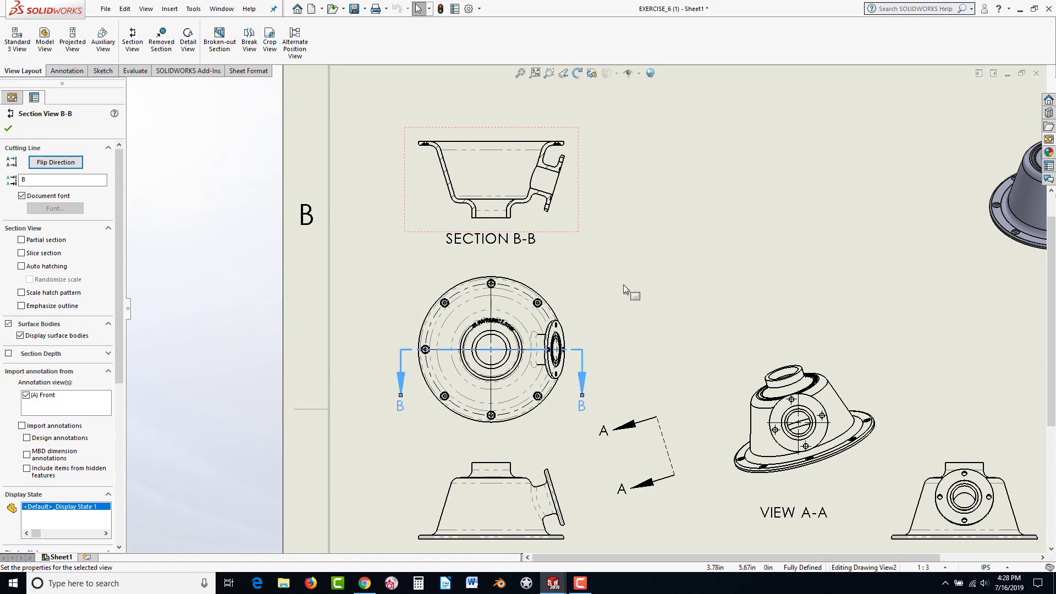
scroll(589, 359, up, 2)
scroll(589, 360, up, 1)
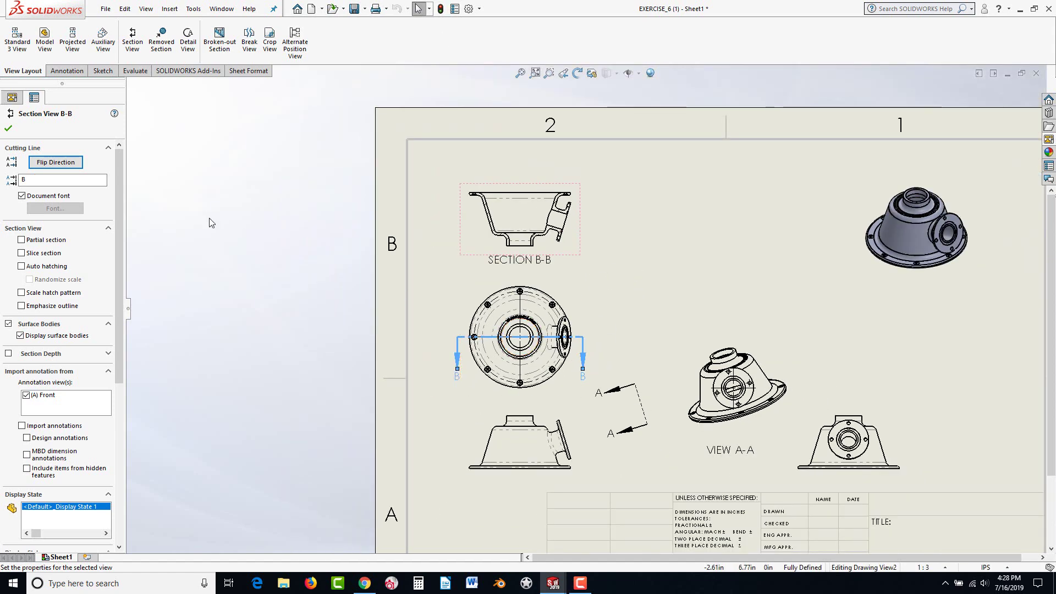
click(9, 128)
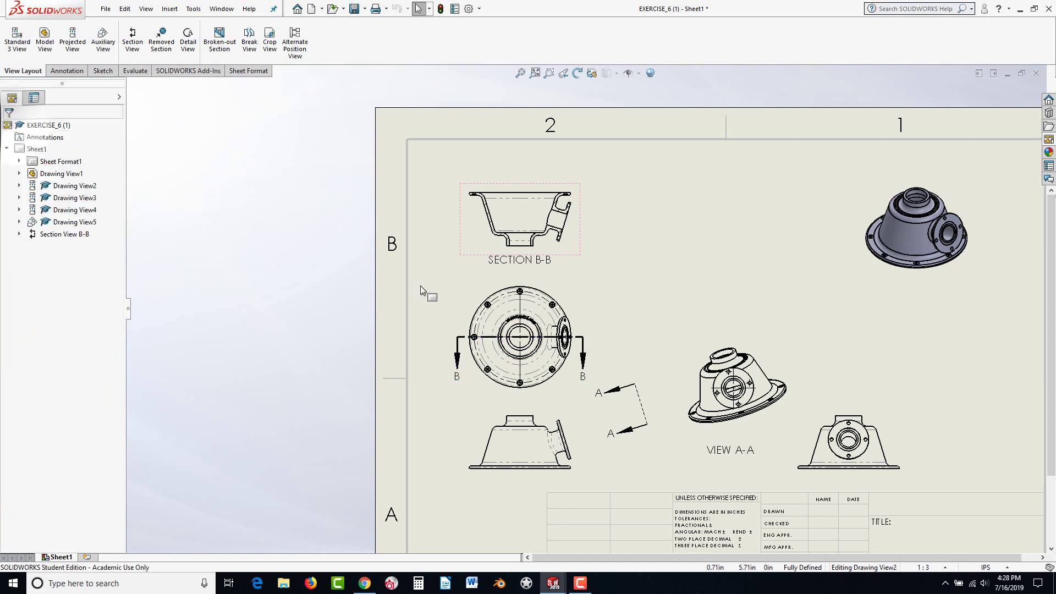
- Turn off the material crosshatch for the B-B section hatch and set its pattern to ANSI32 (Steel)
scroll(586, 207, down, 7)
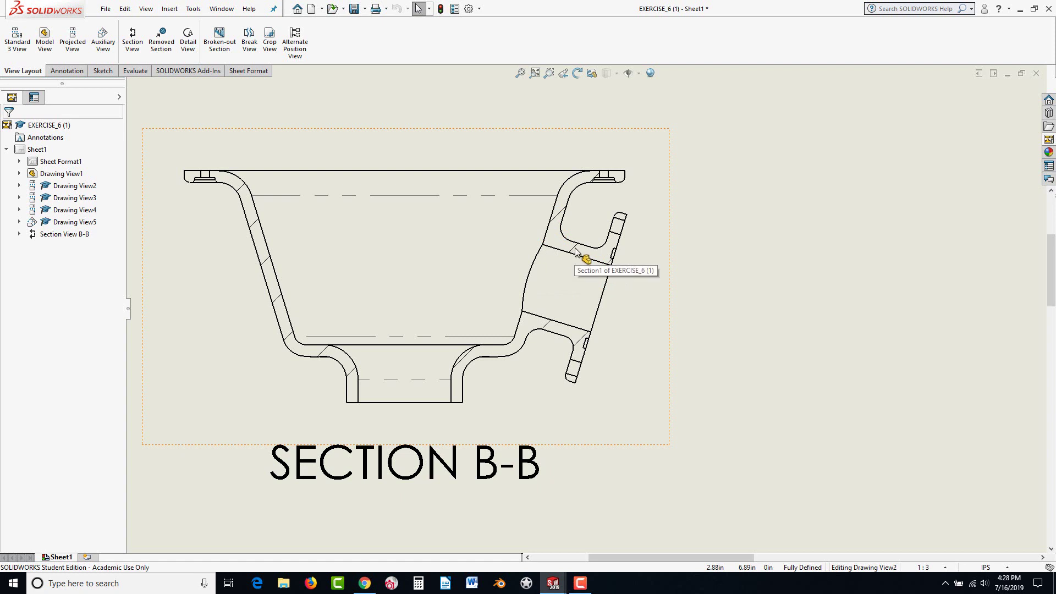
click(557, 220)
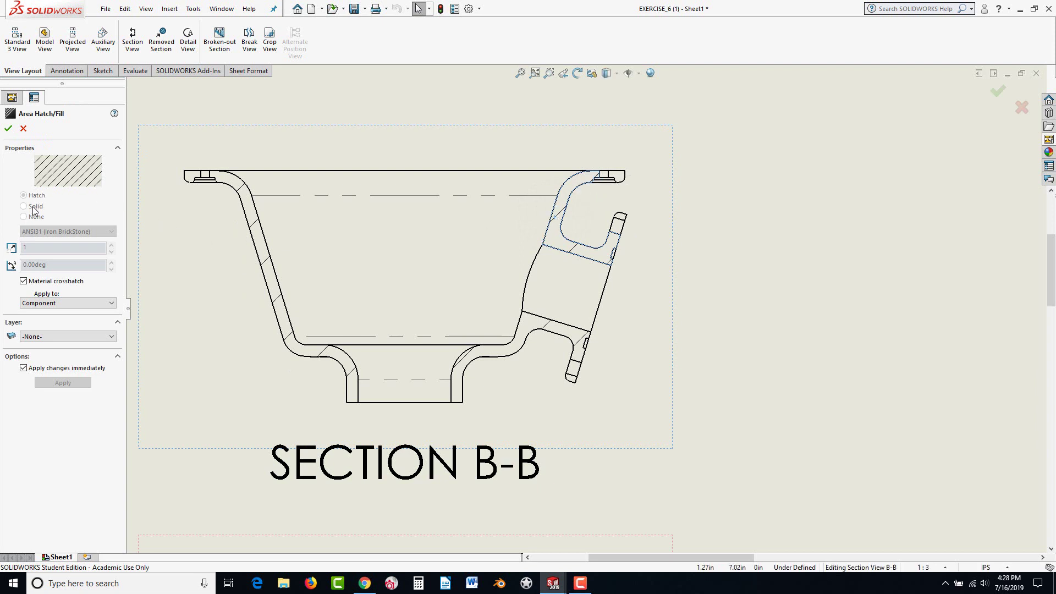
click(24, 281)
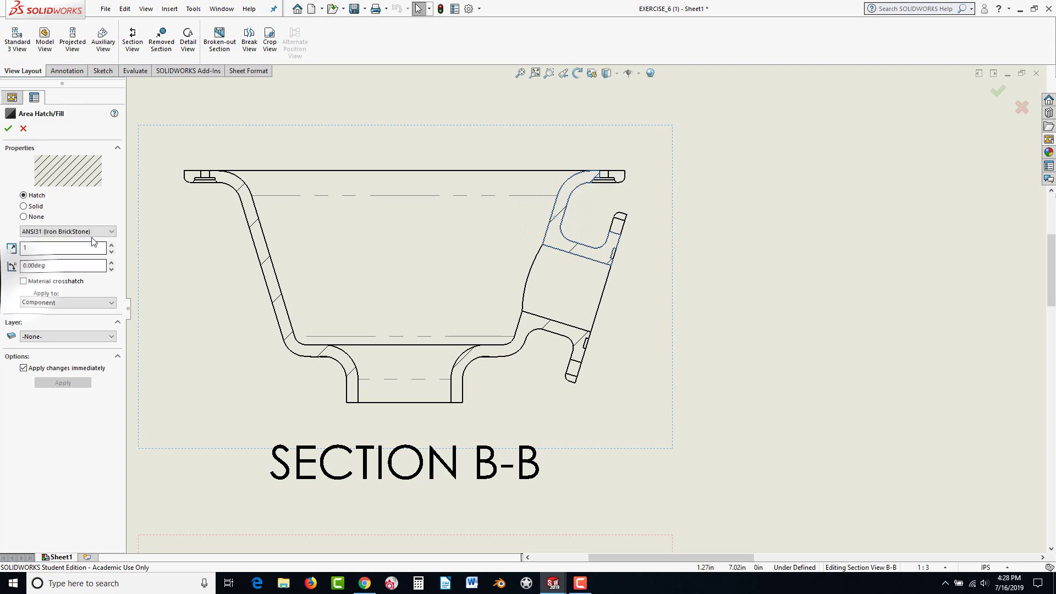
click(112, 231)
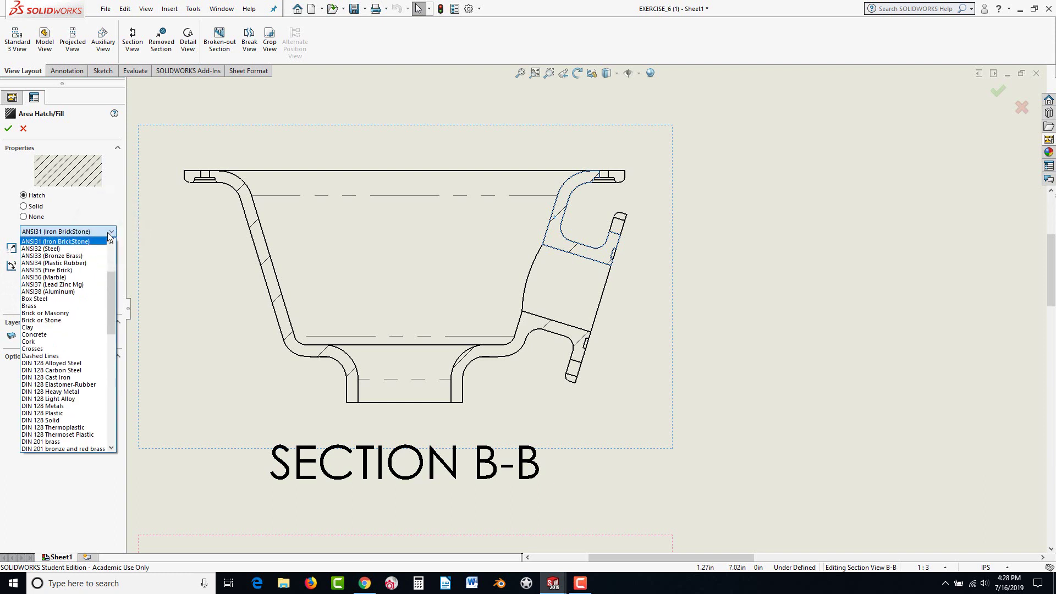
click(57, 249)
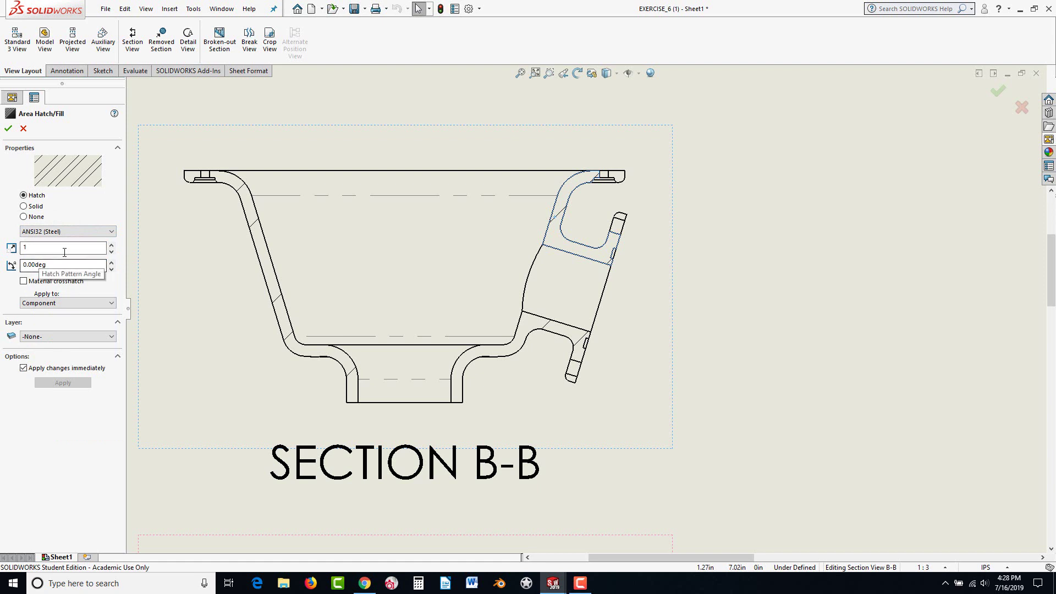
- Set the section hatch pattern scale to 8 and its angle to 20 degrees
click(111, 242)
click(111, 243)
click(111, 243)
click(111, 244)
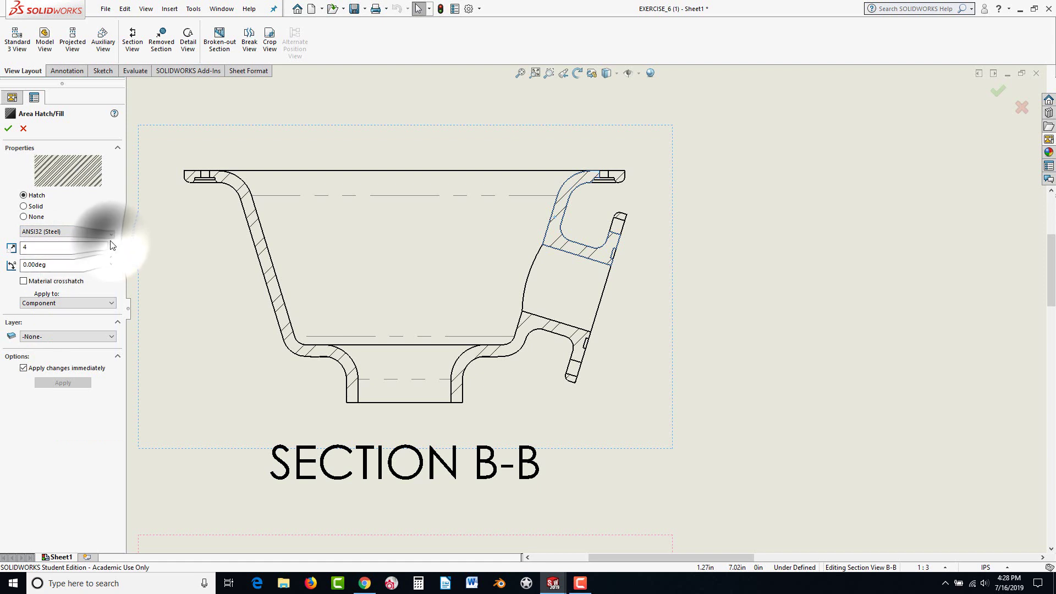
click(111, 244)
click(111, 245)
click(111, 244)
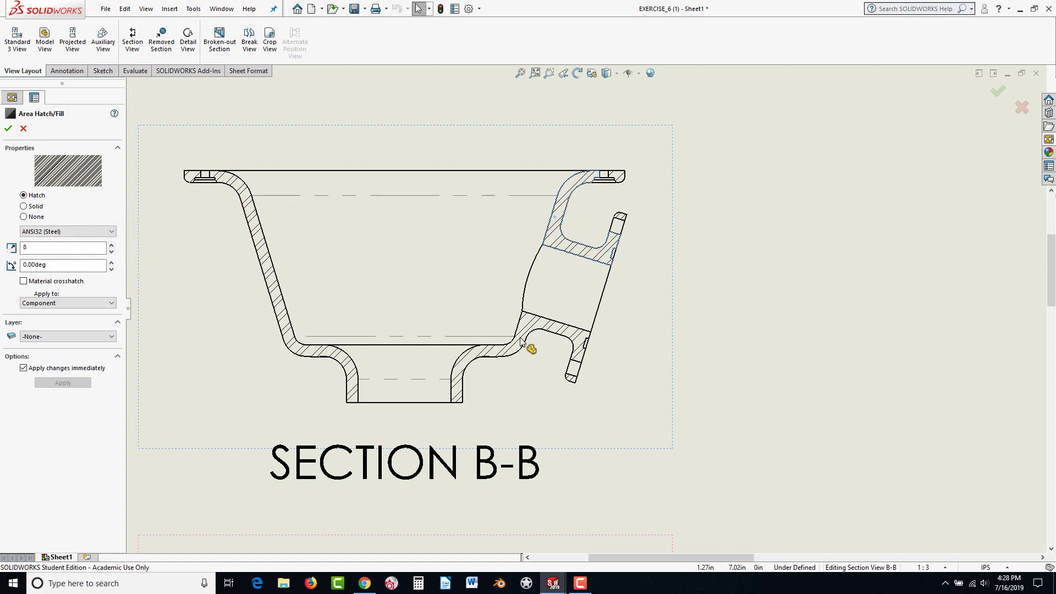
click(112, 263)
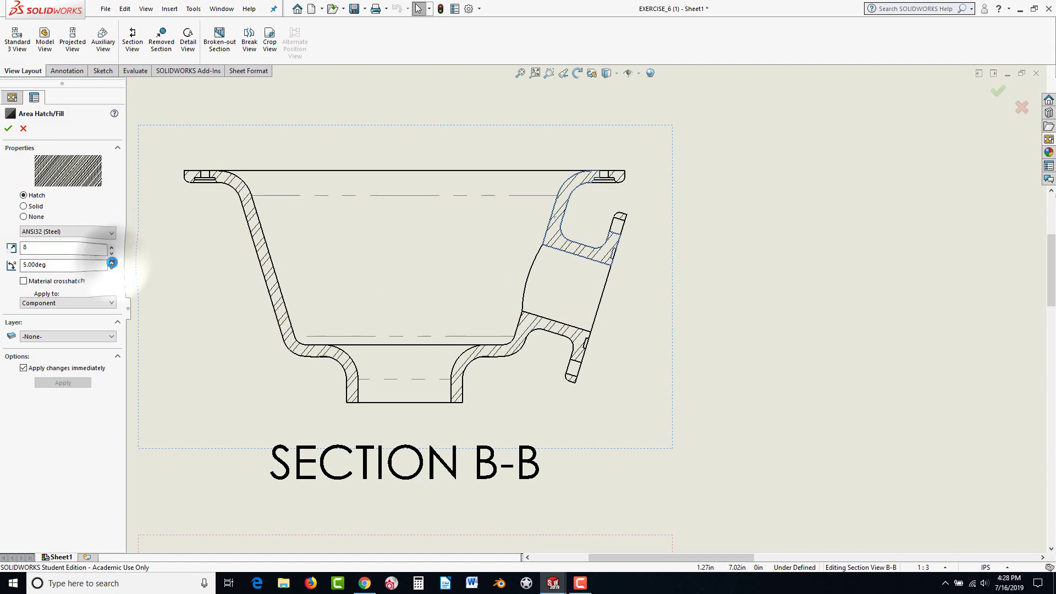
click(111, 263)
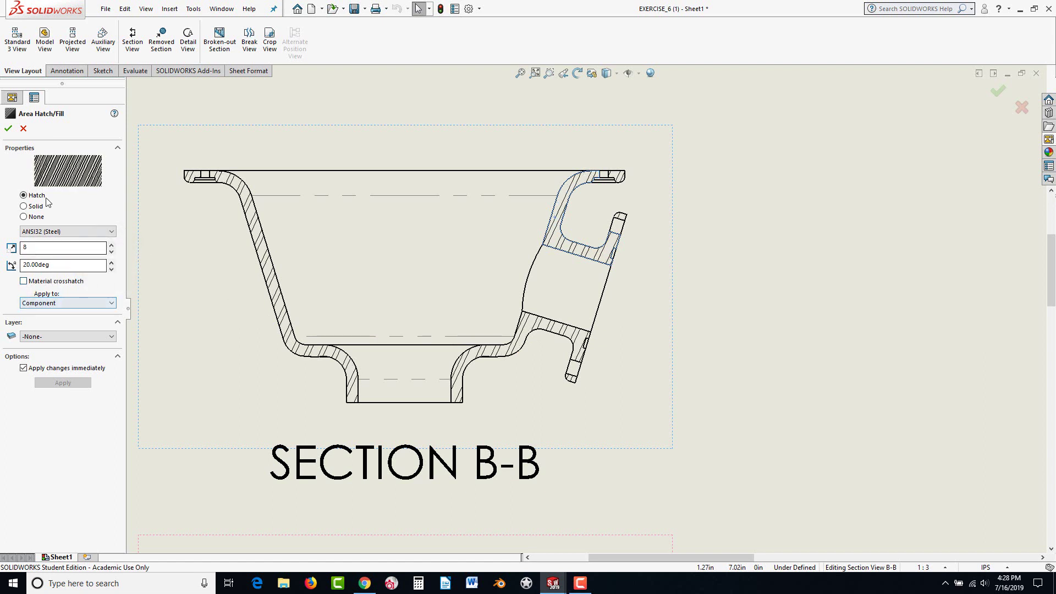
- Try a solid fill on the section area, switch back to hatch, and accept the hatch settings applied to the component
click(28, 207)
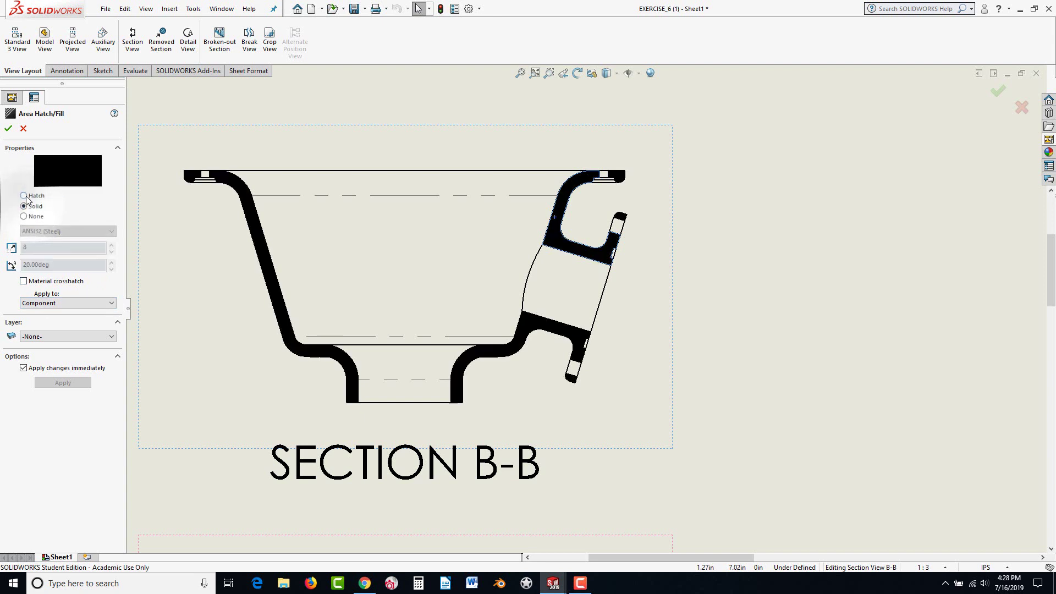
click(24, 196)
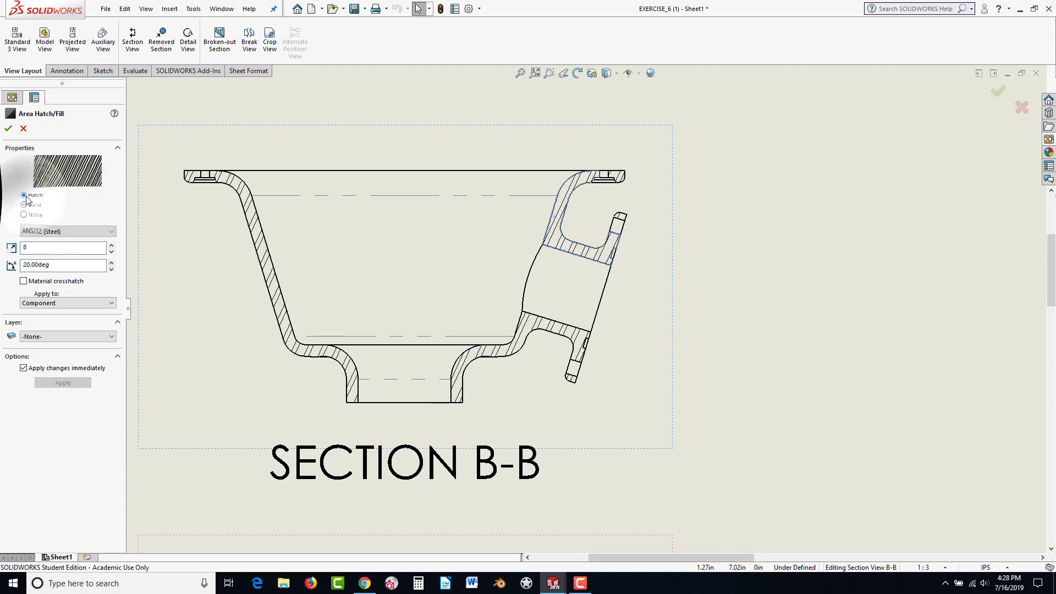
click(65, 303)
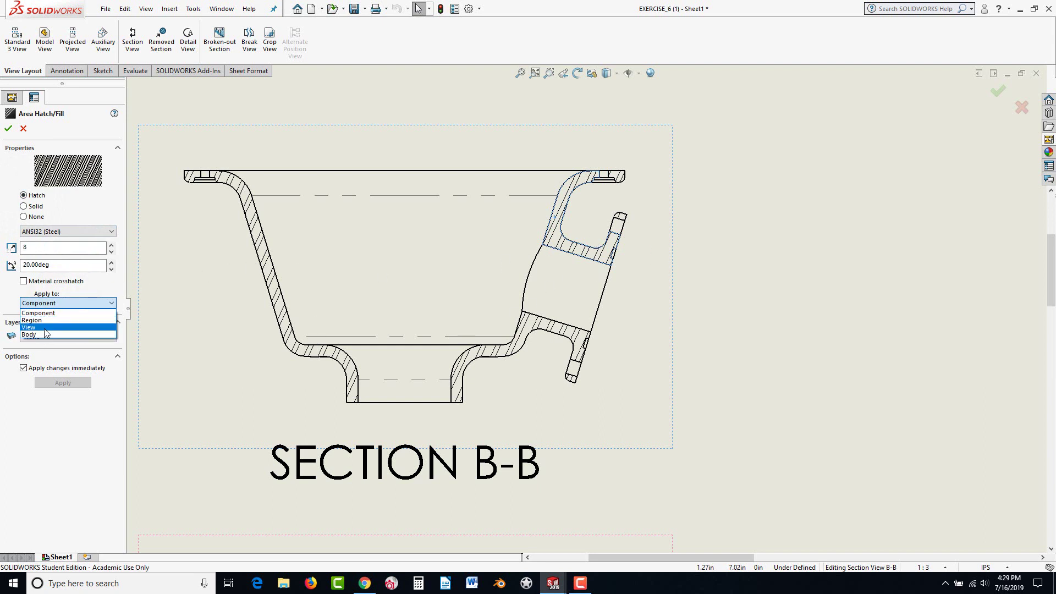
click(8, 129)
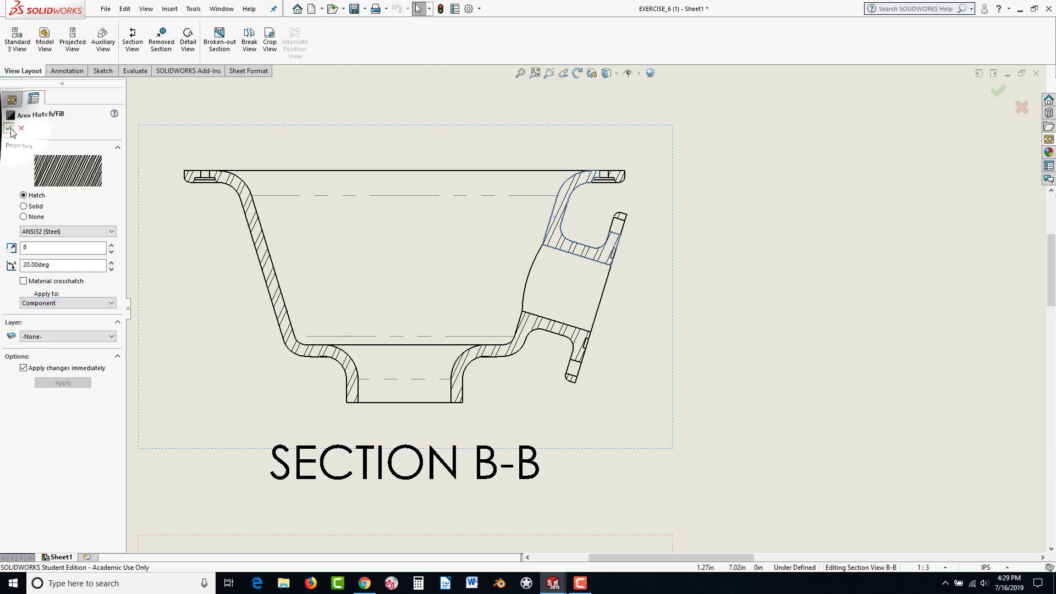
click(9, 130)
click(709, 267)
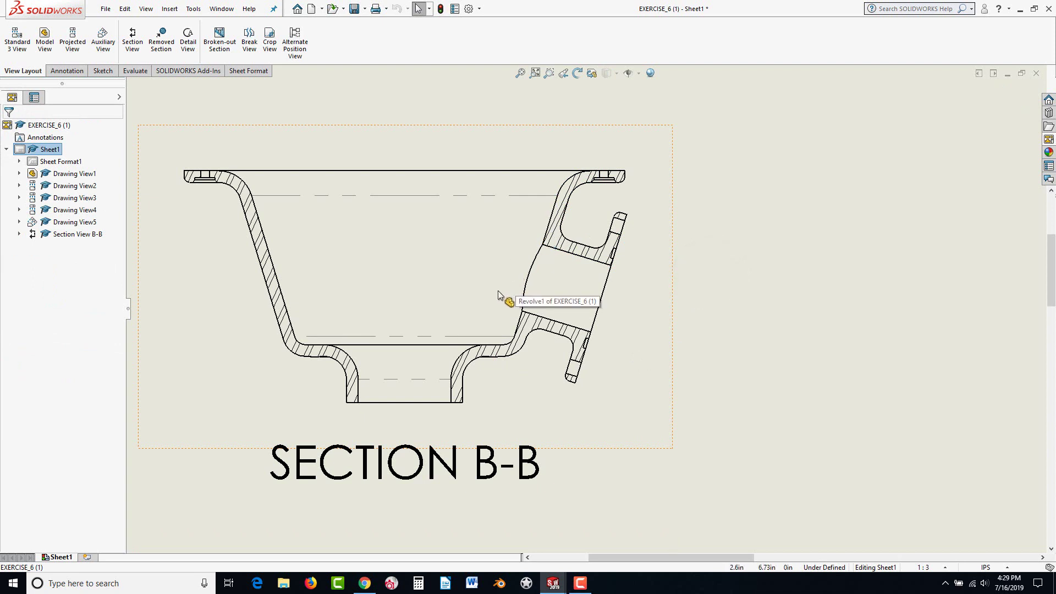
- Create a circular detail view around the upper-right flange area of section B-B and place it to the right of that section
scroll(303, 230, up, 3)
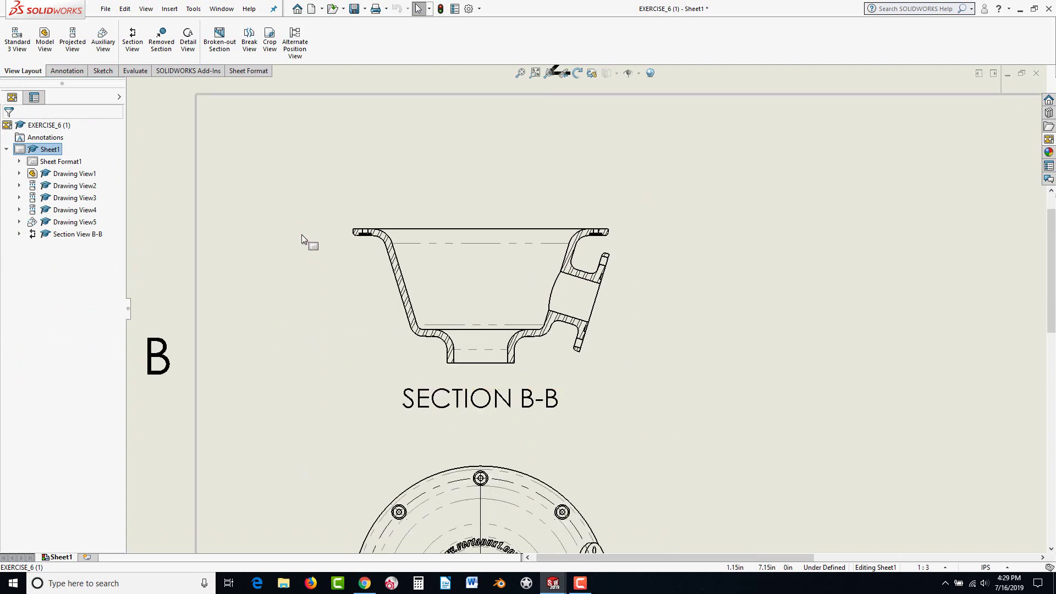
scroll(664, 291, up, 2)
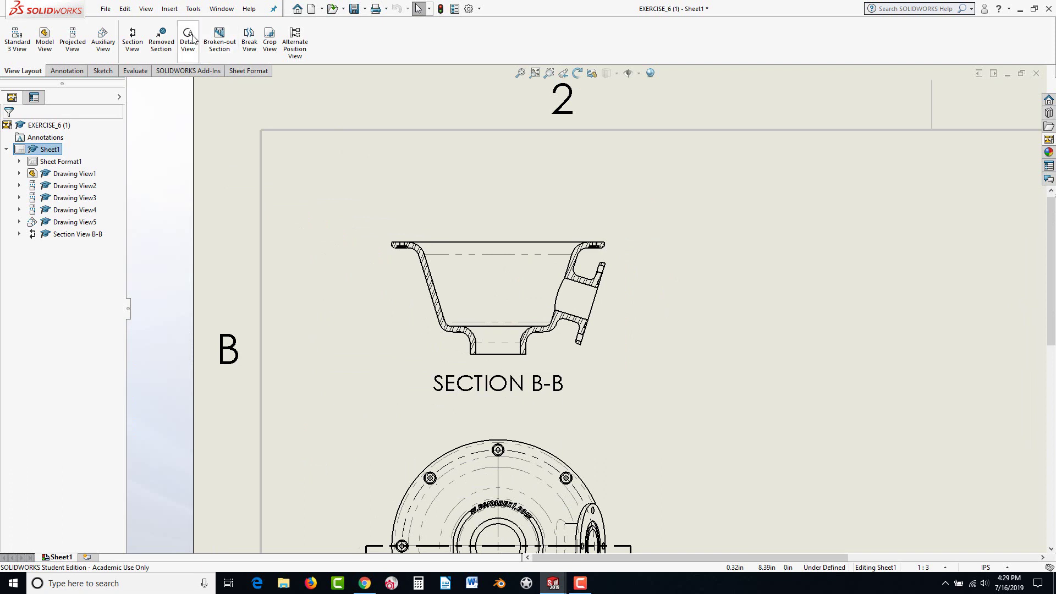
click(605, 336)
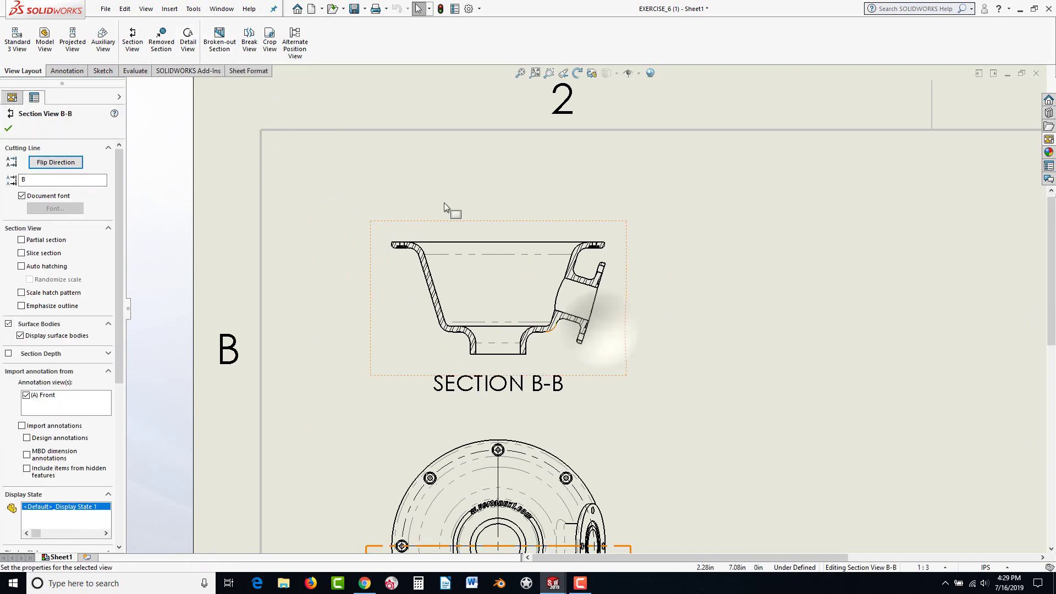
click(188, 37)
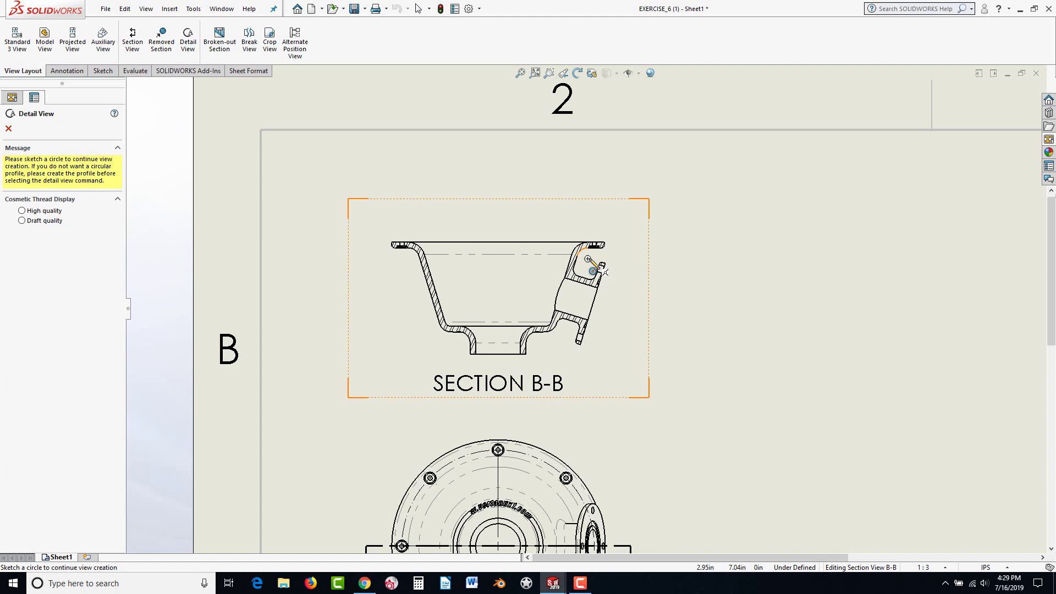
click(588, 259)
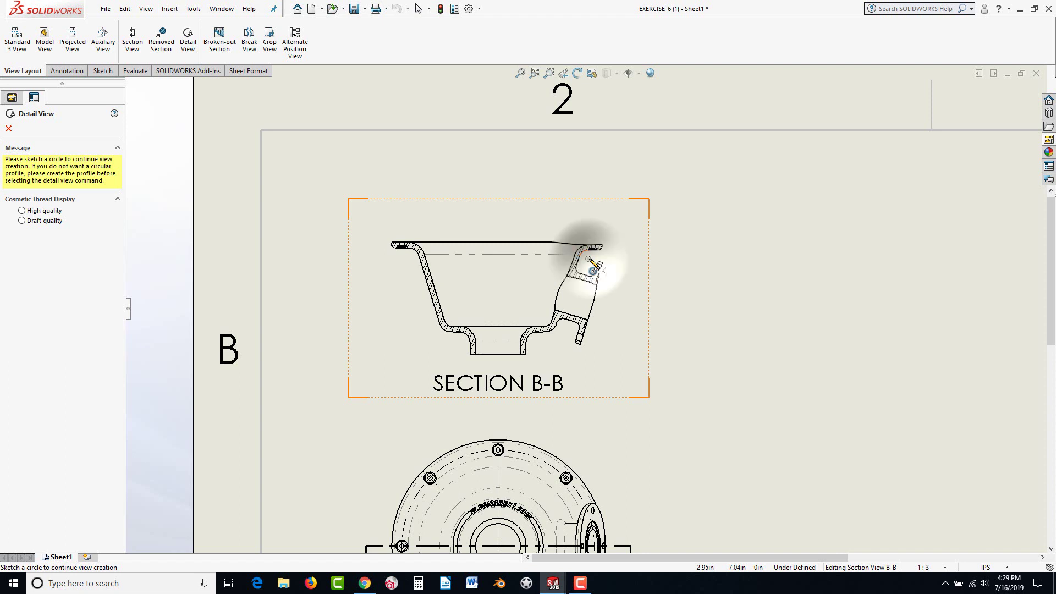
click(627, 252)
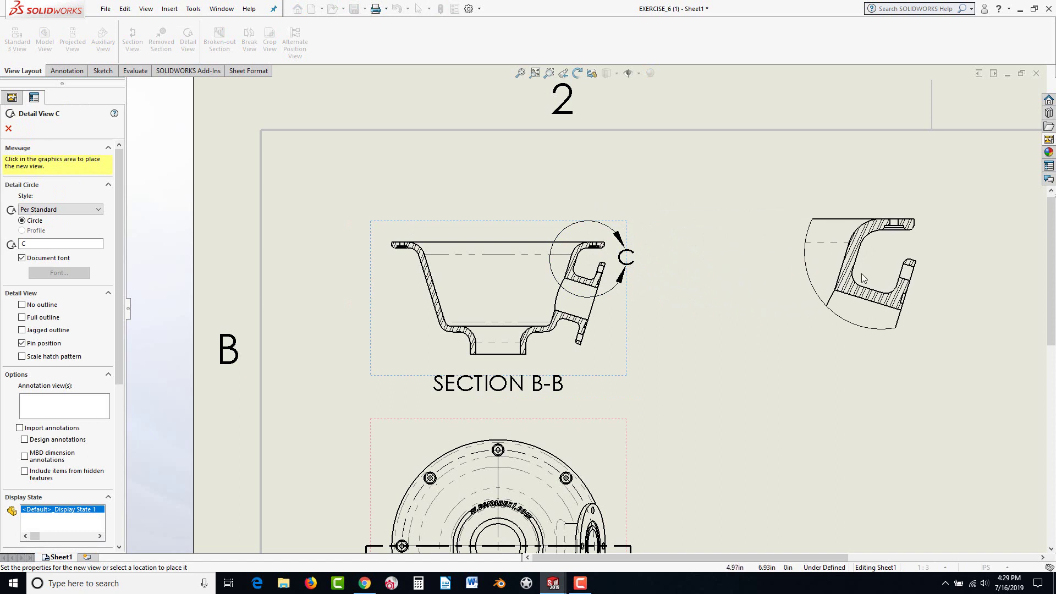
click(862, 273)
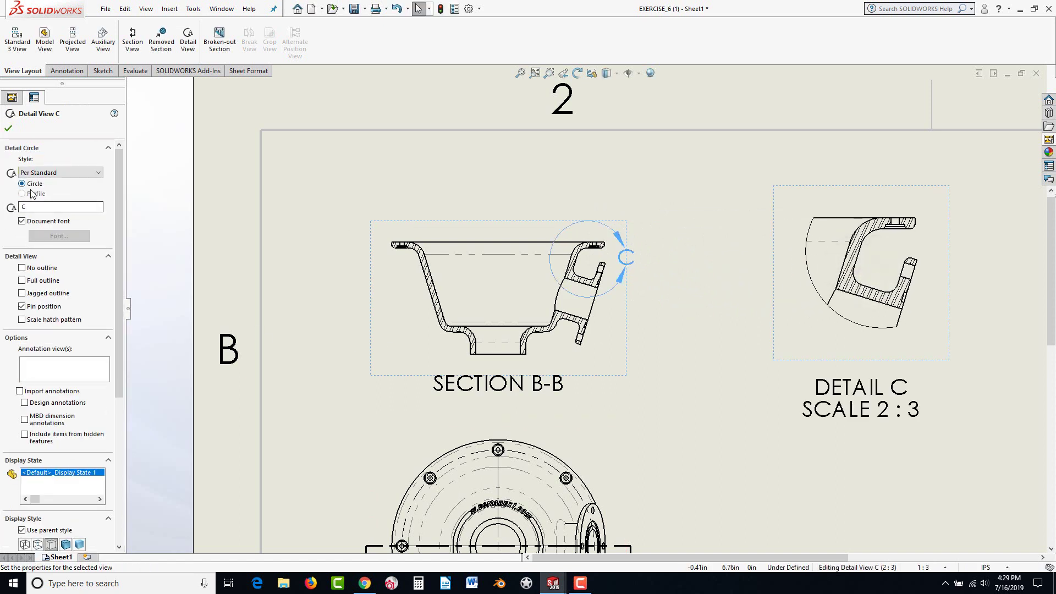
- Try the Broken Circle and With Leader styles on the detail circle and move its label up and away from the circle
click(60, 173)
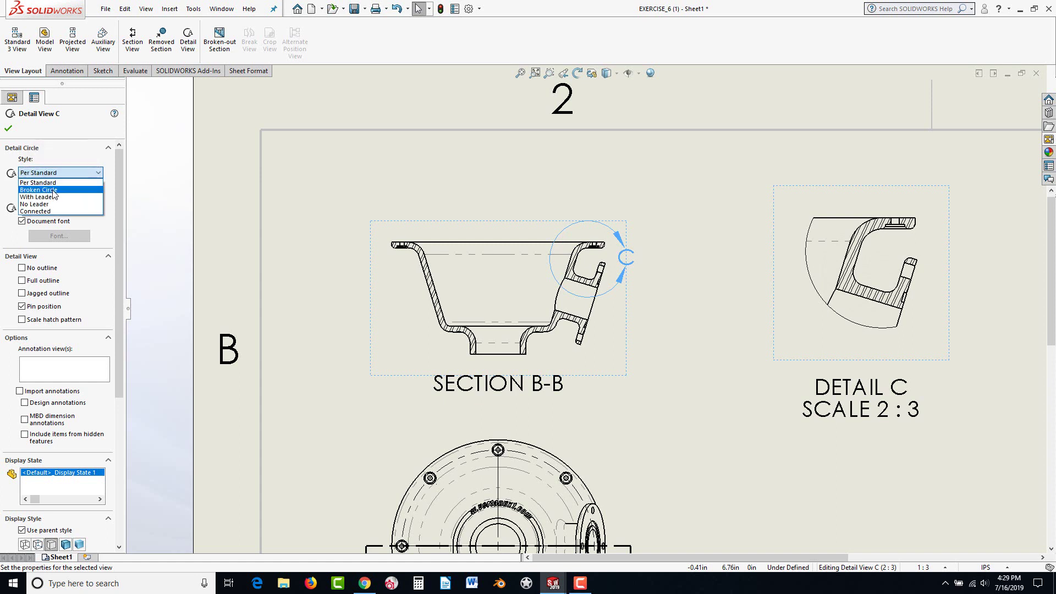
click(53, 190)
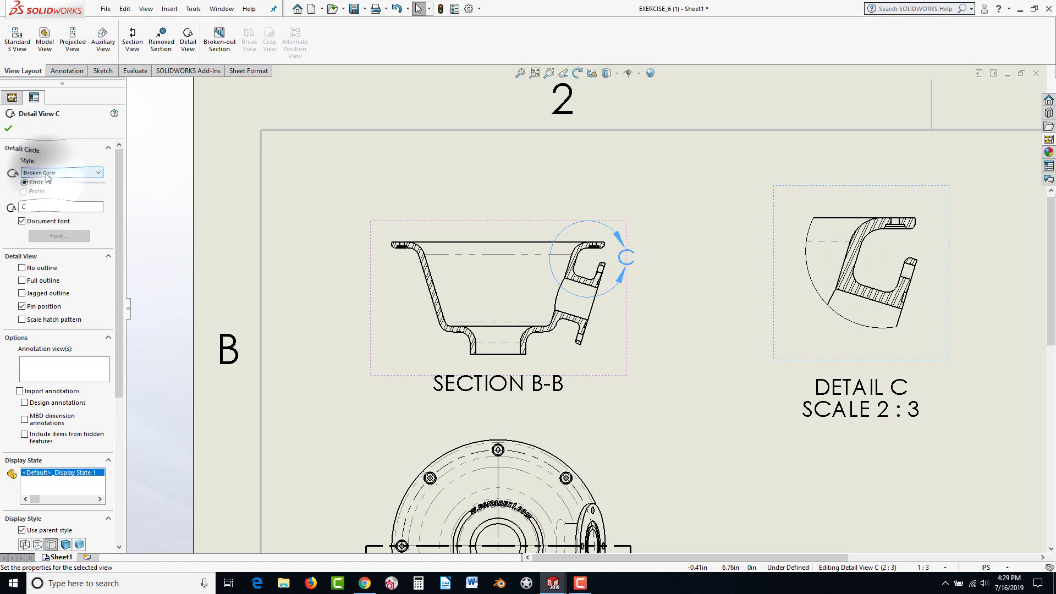
click(47, 174)
click(44, 200)
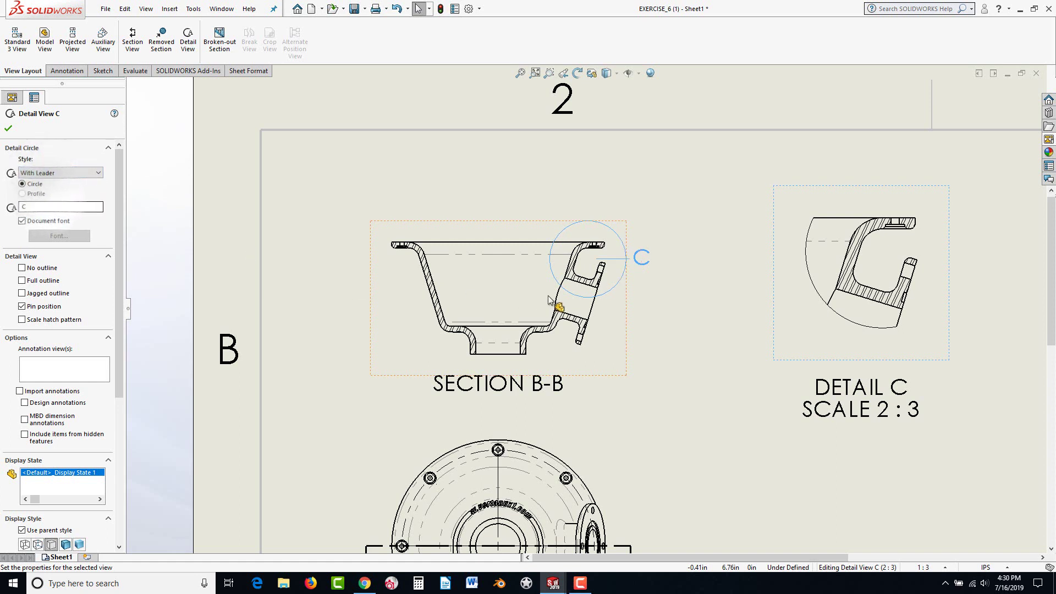
drag(638, 256, 682, 209)
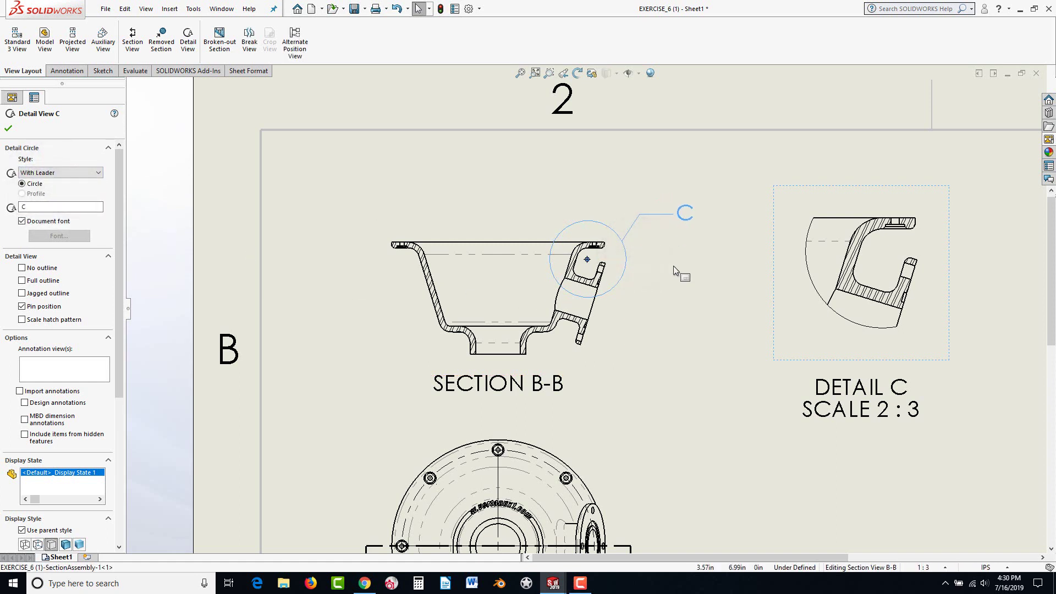
- Set the detail circle style to Connected and accept the detail view settings
click(55, 173)
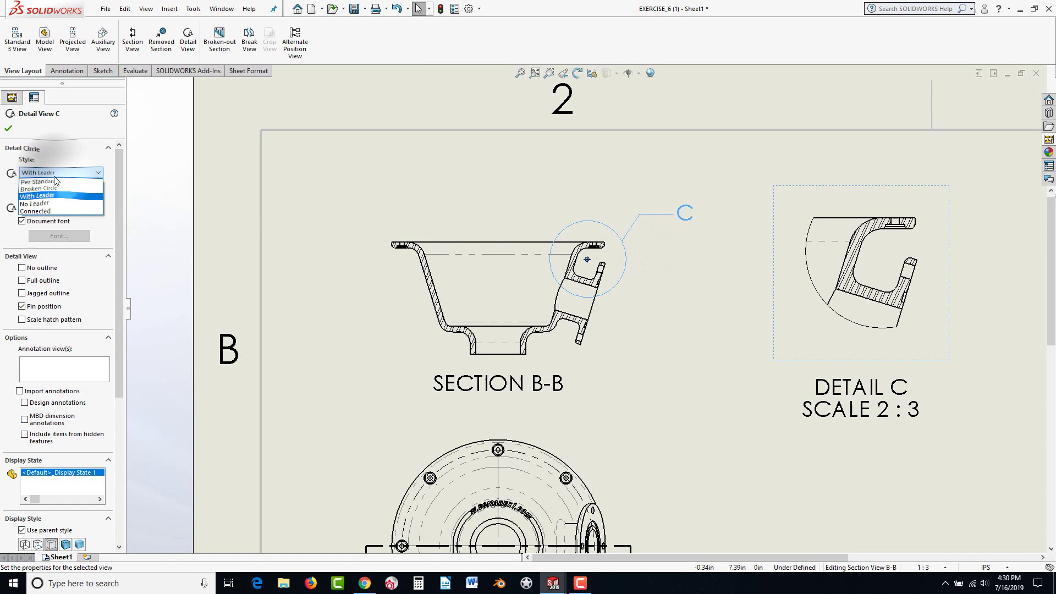
click(49, 212)
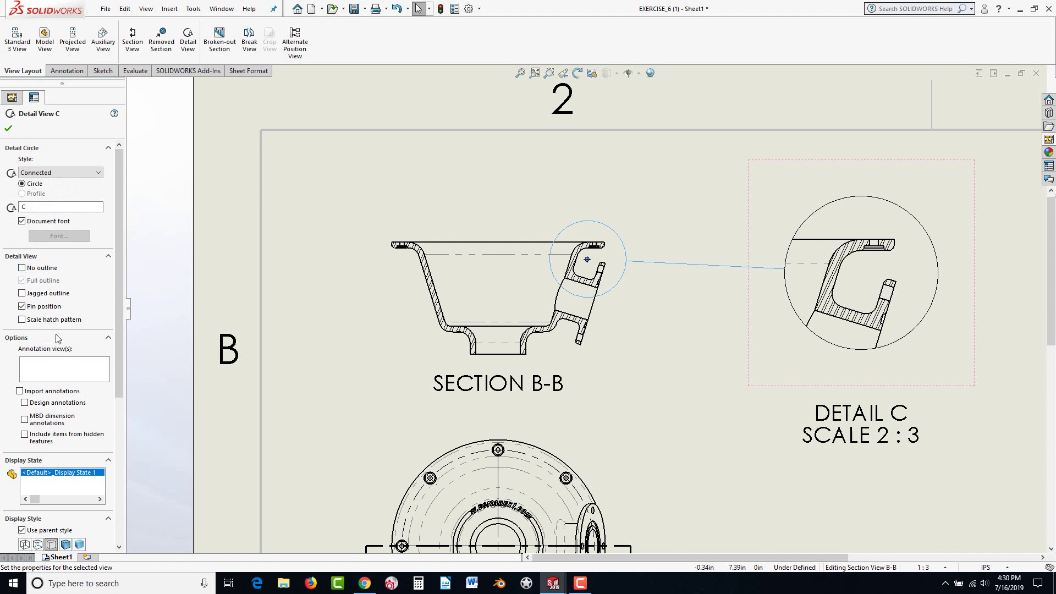
click(9, 128)
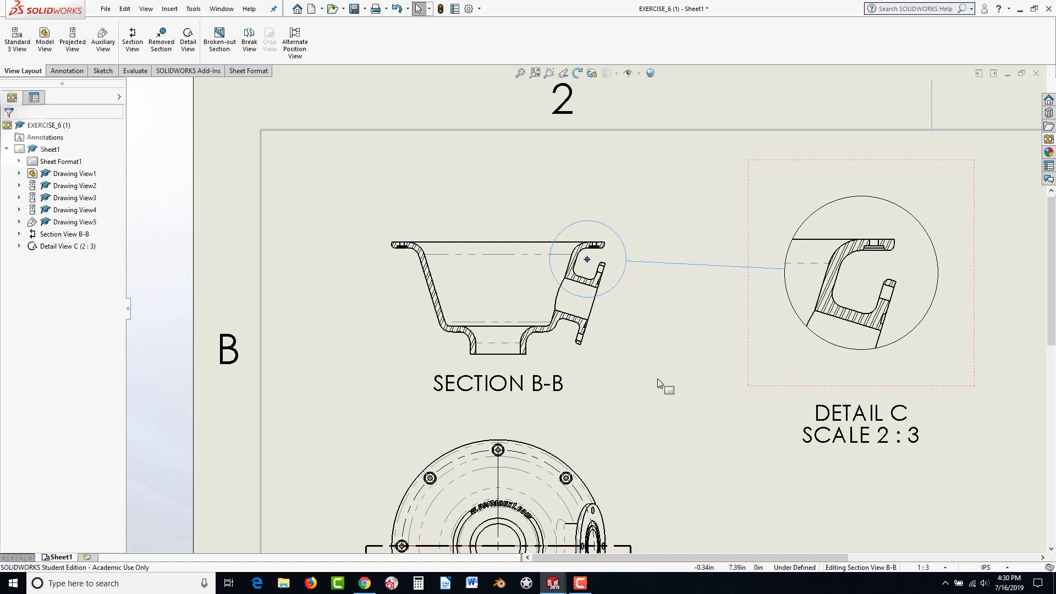
click(672, 357)
- Change the scale in the detail C label to 1:1 and move the label up closer beneath the enlarged view
scroll(644, 407, up, 5)
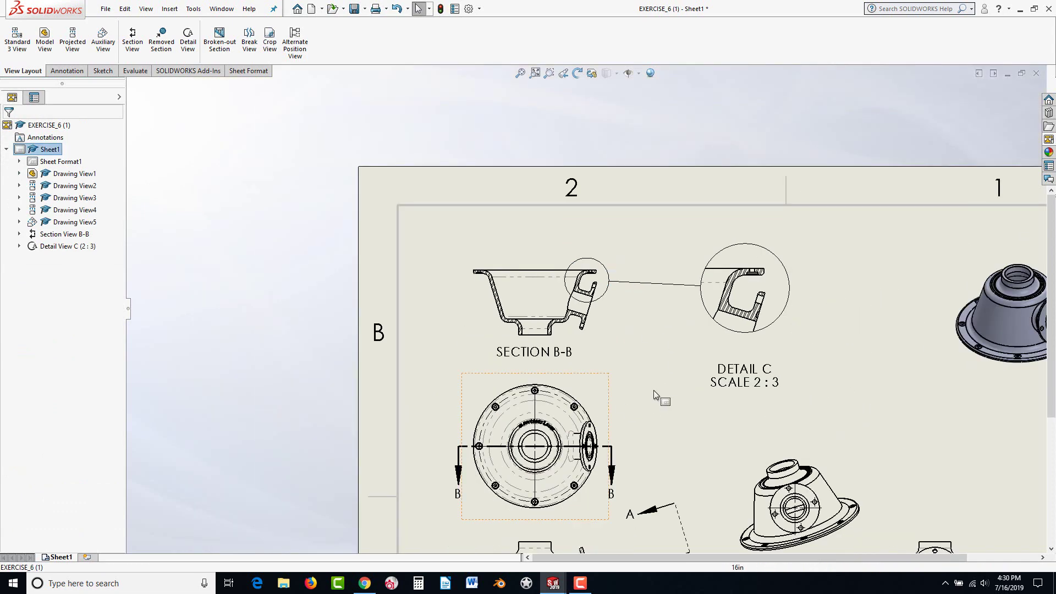
scroll(597, 418, up, 3)
scroll(678, 355, down, 5)
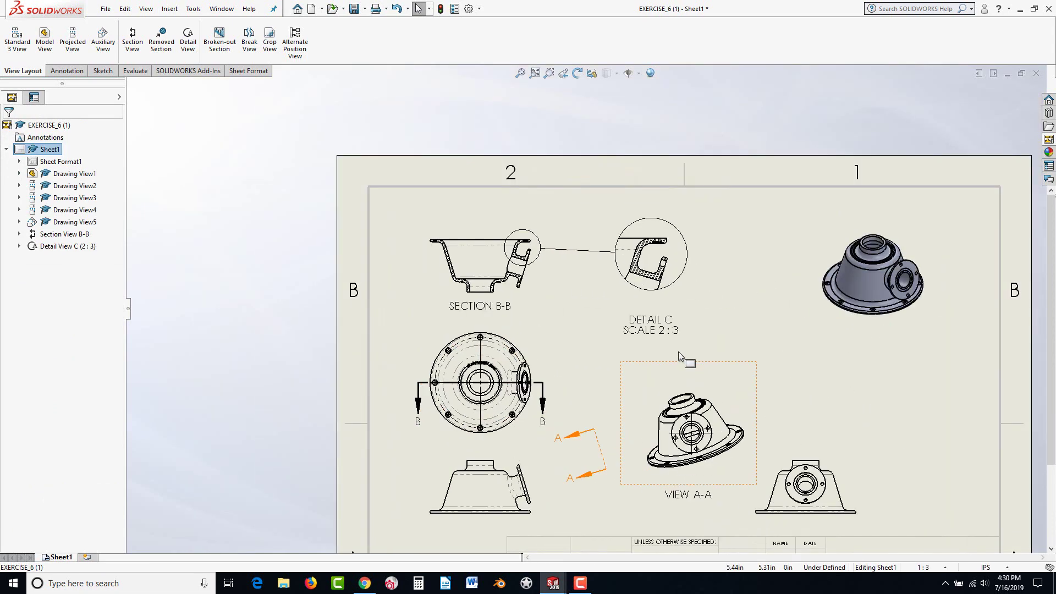
click(643, 323)
click(644, 320)
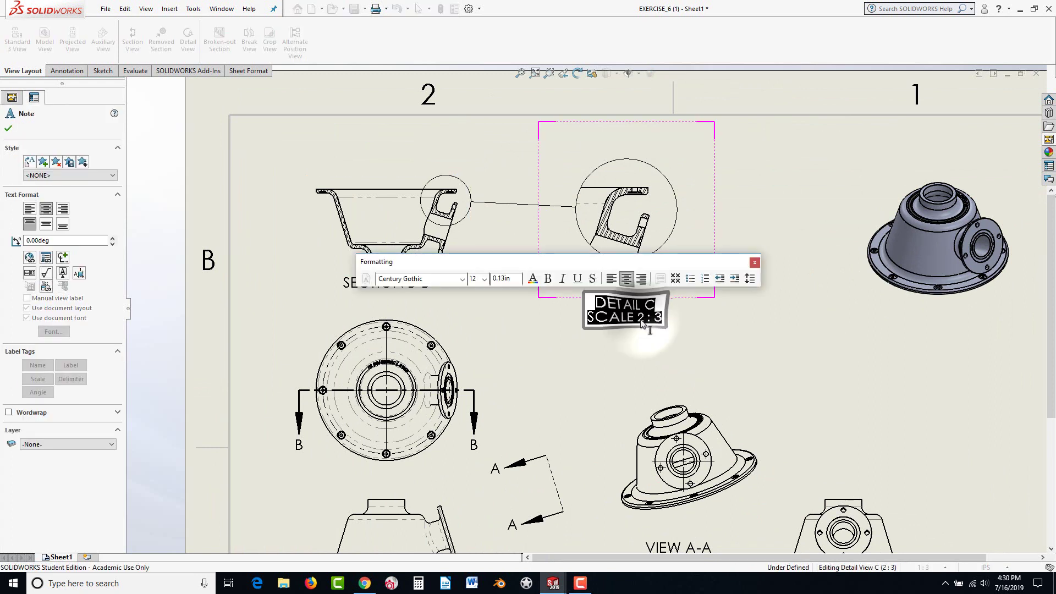
double_click(643, 318)
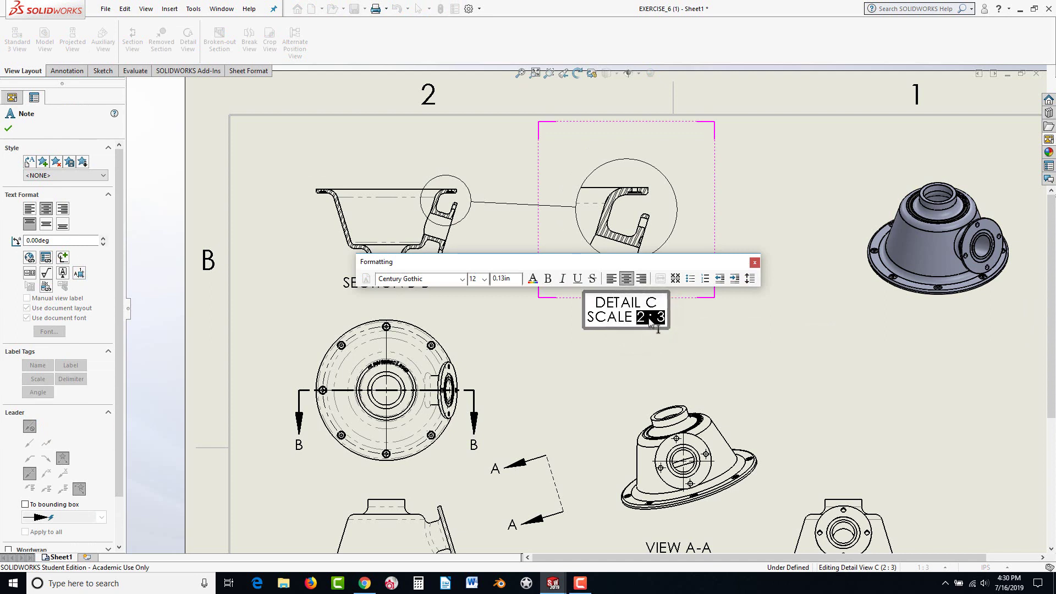
click(664, 321)
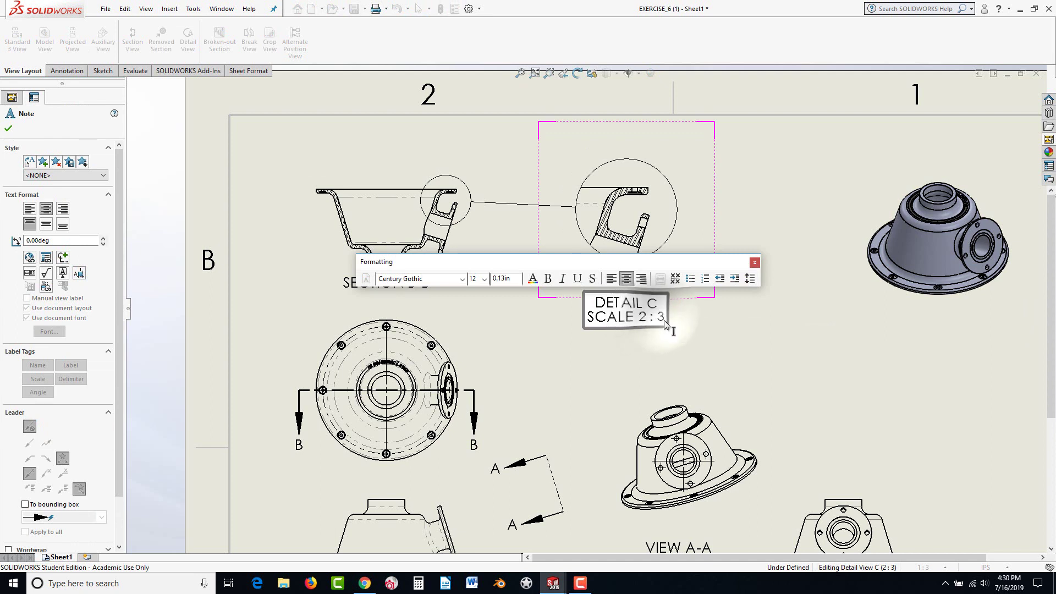
double_click(647, 323)
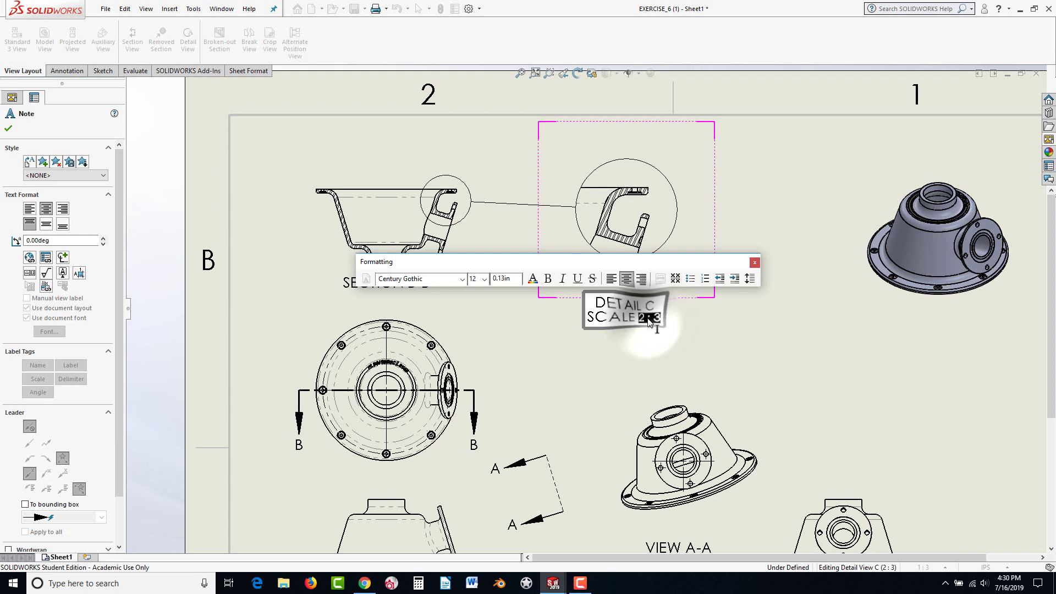
text(1:)
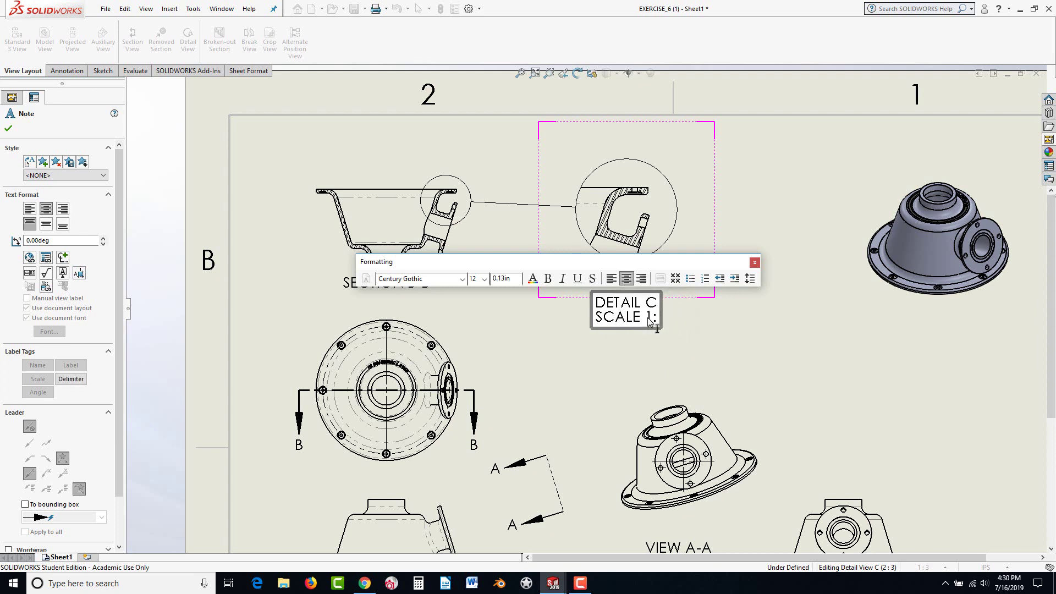
text(1)
key(Return)
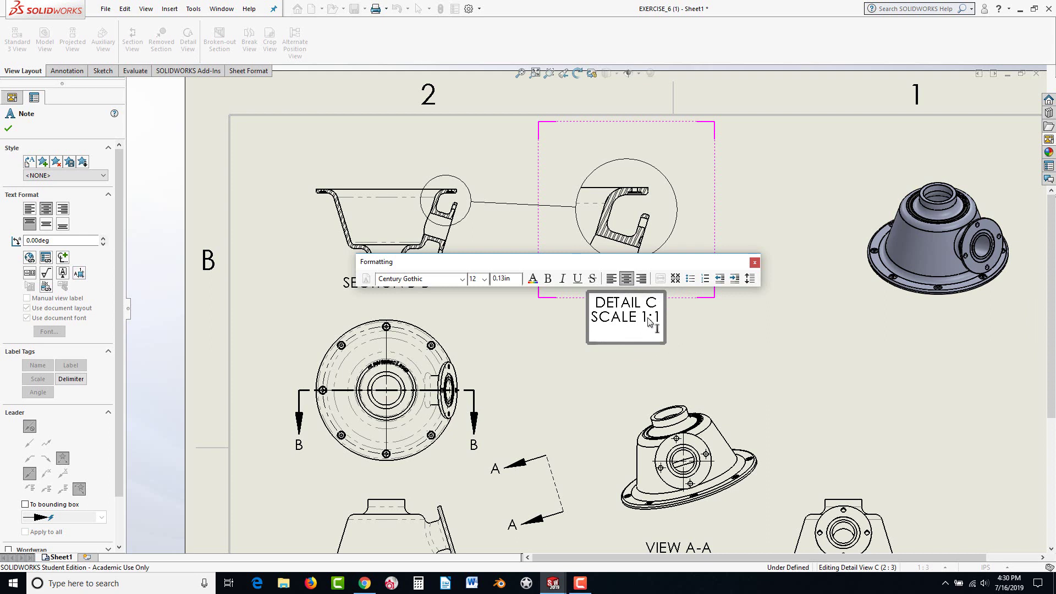
key(BackSpace)
click(693, 330)
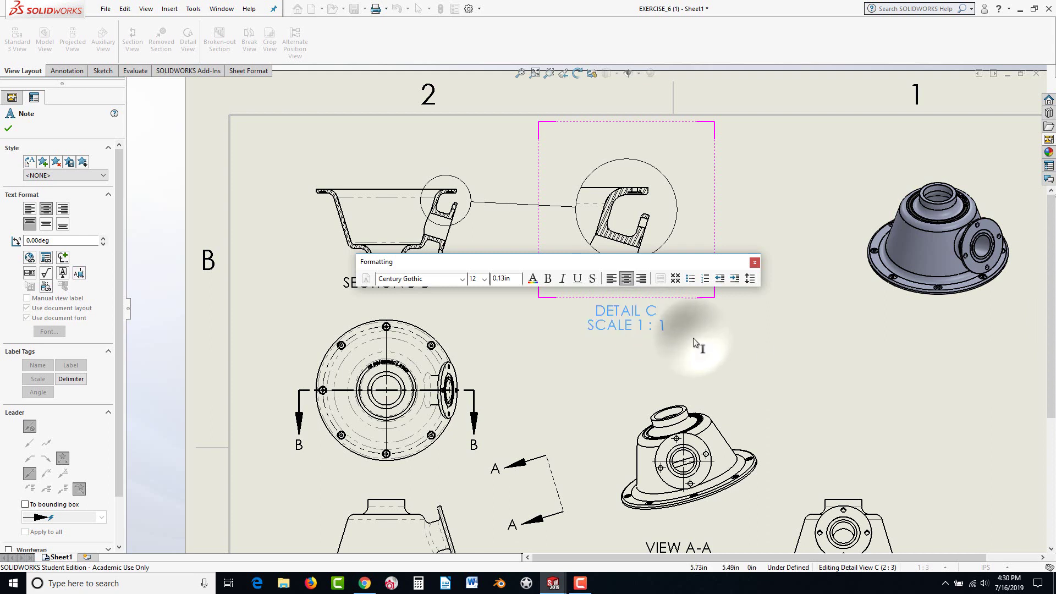
drag(648, 361, 648, 325)
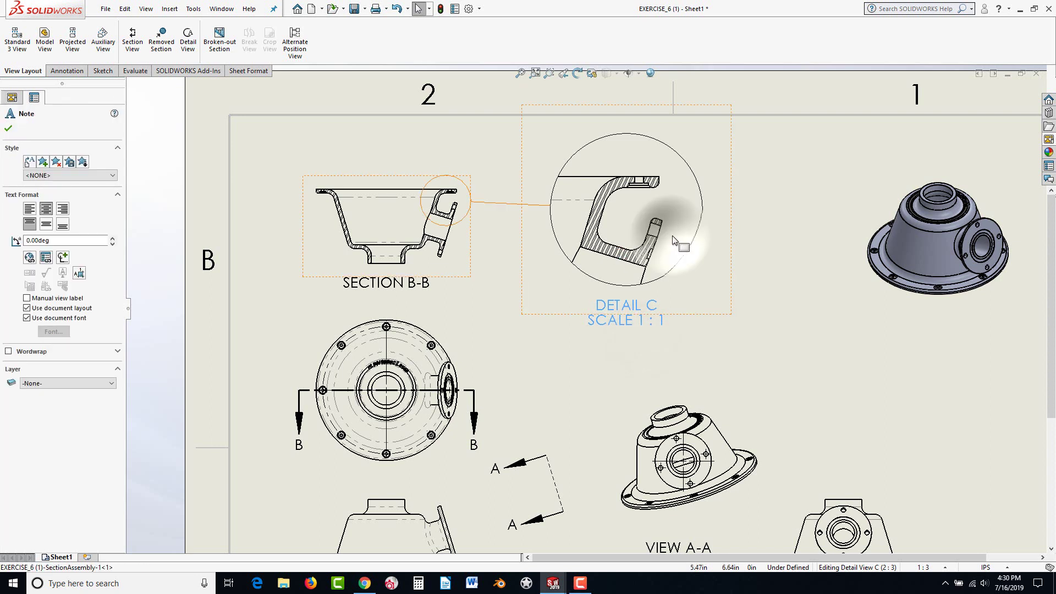
click(517, 283)
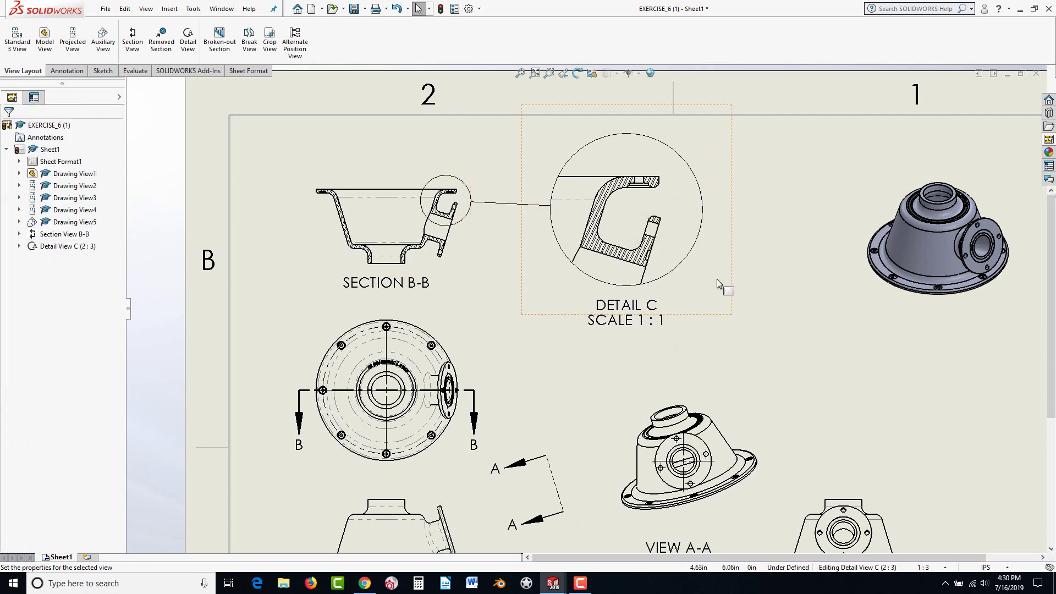
- Review the custom scale setting in detail view C's properties and close them
click(679, 236)
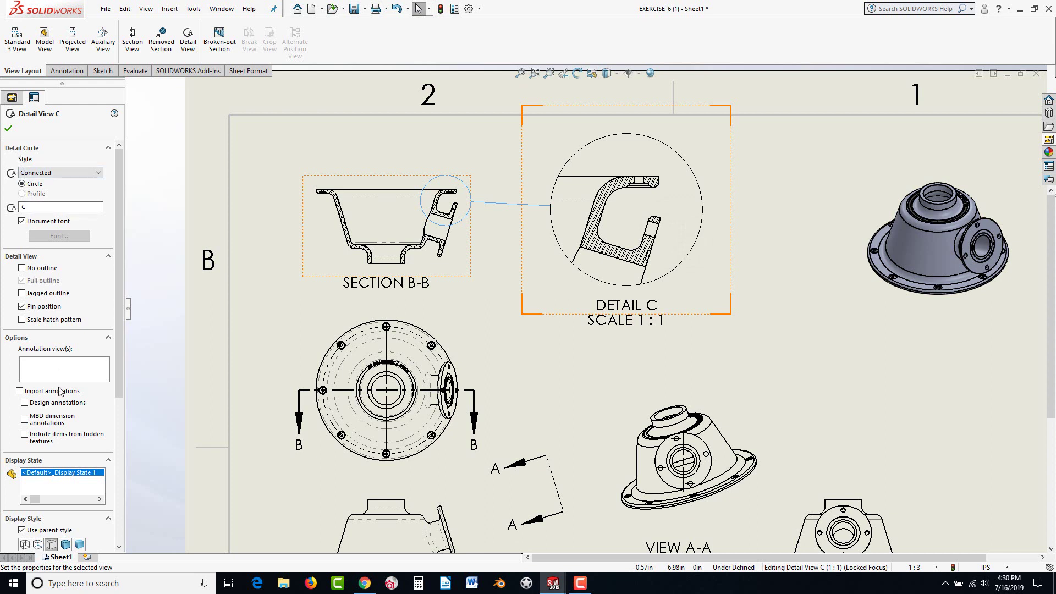
scroll(61, 391, down, 5)
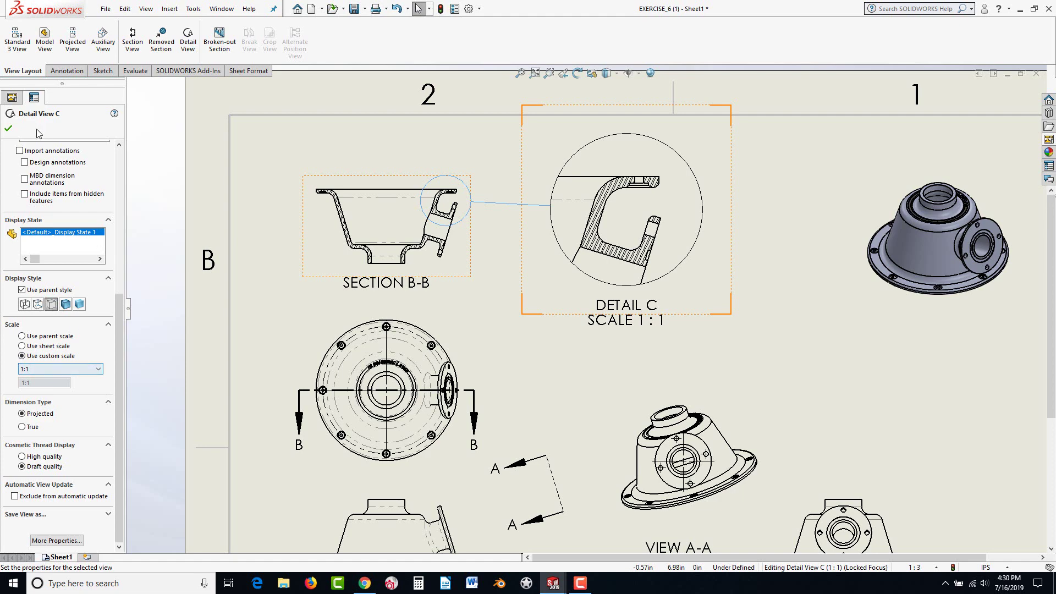
click(8, 129)
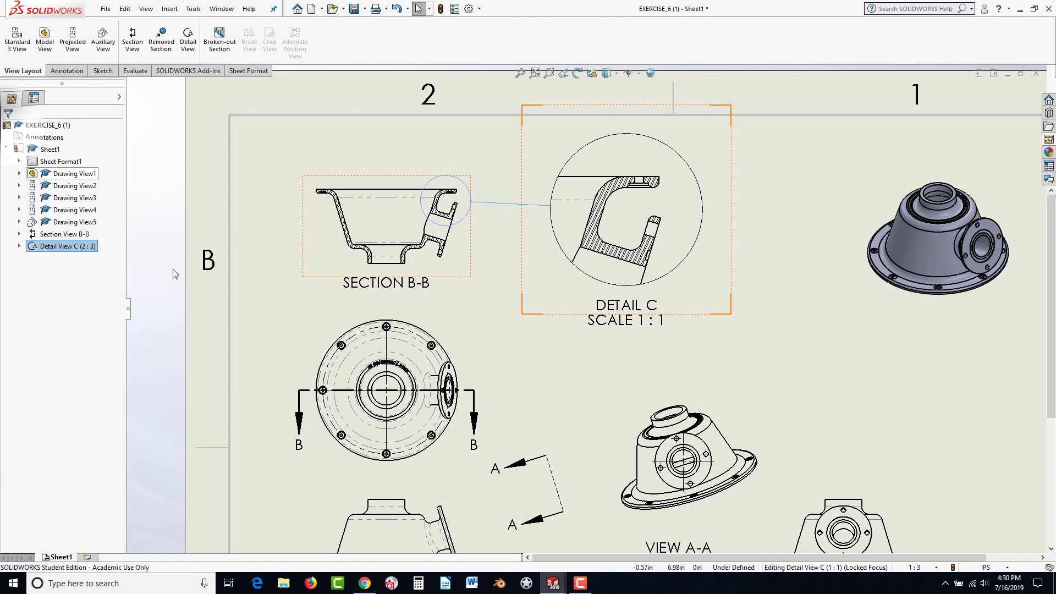
click(578, 353)
click(834, 360)
key(z)
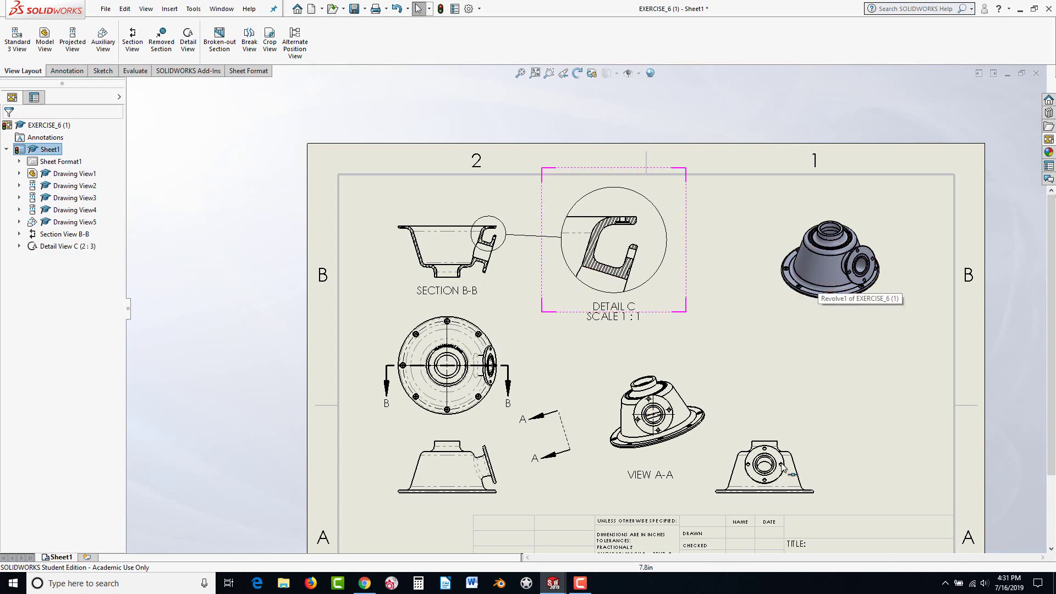
- Try a vertical zig-zag break on the right-side view, placing break lines on either side of the round flange
scroll(737, 454, down, 3)
scroll(681, 421, down, 1)
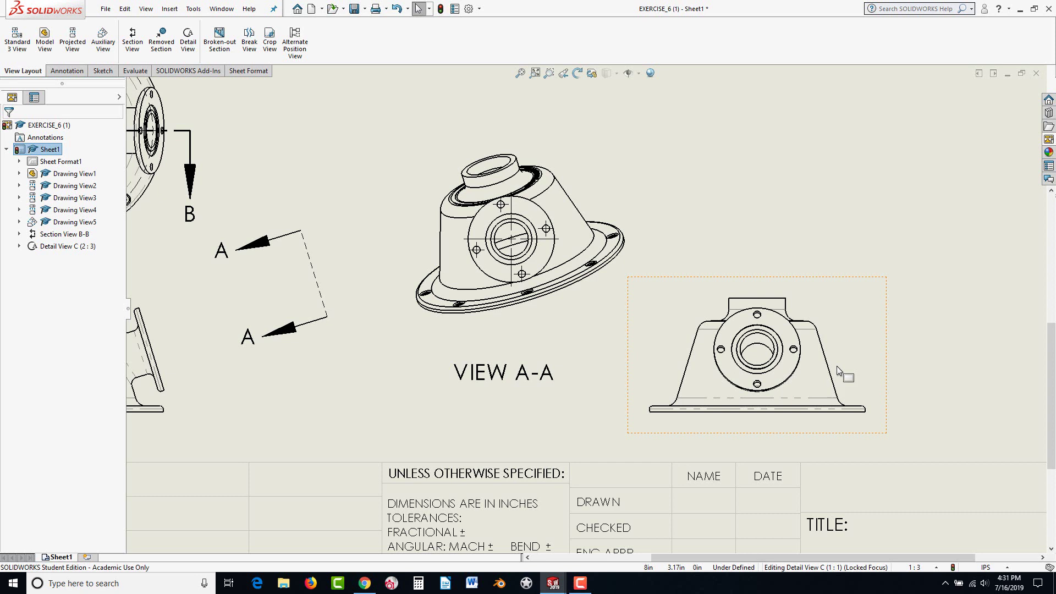
click(249, 44)
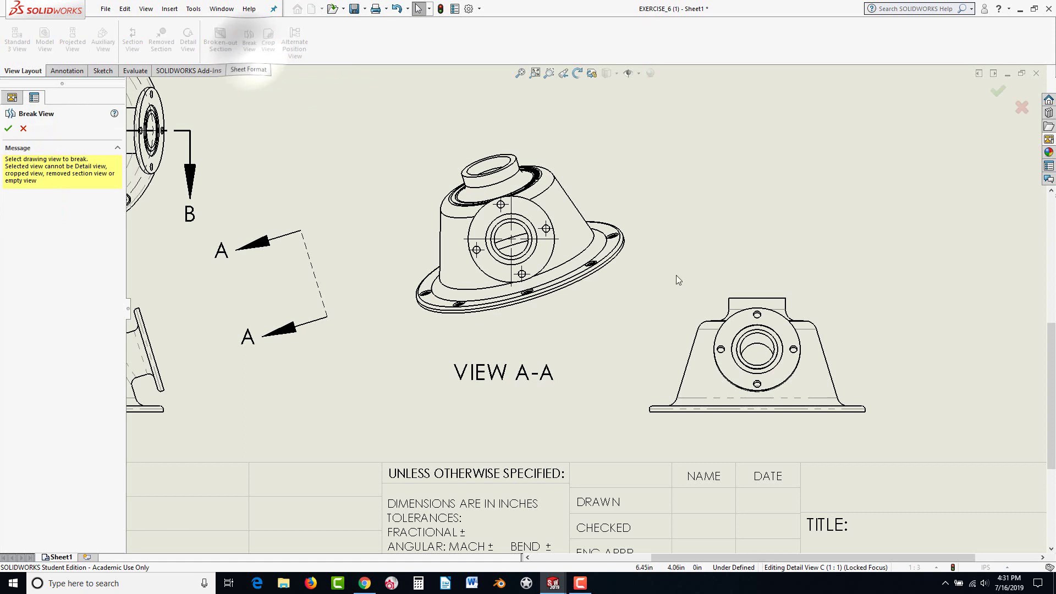
click(707, 309)
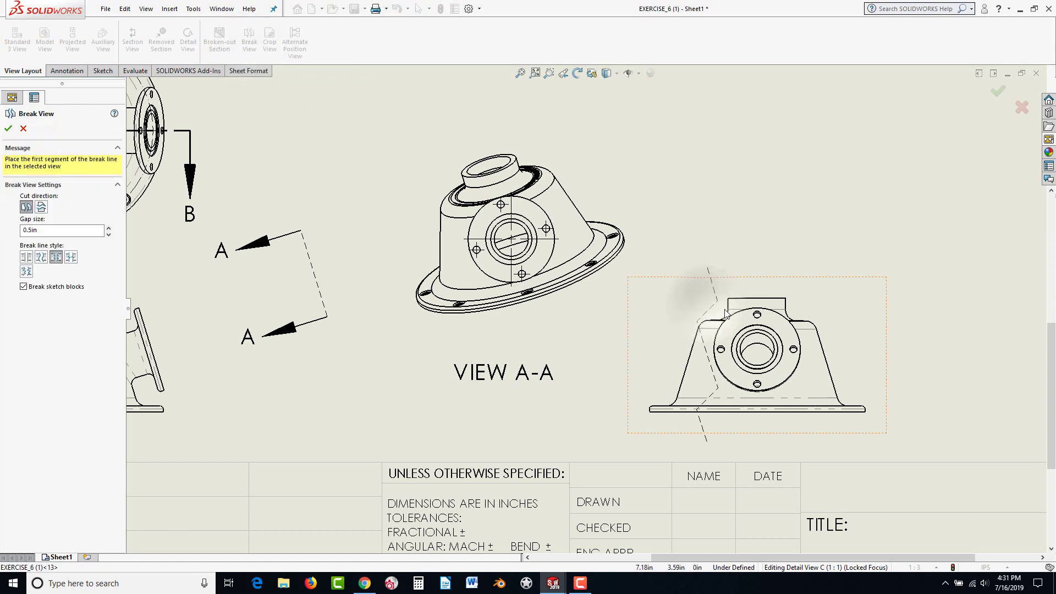
click(697, 318)
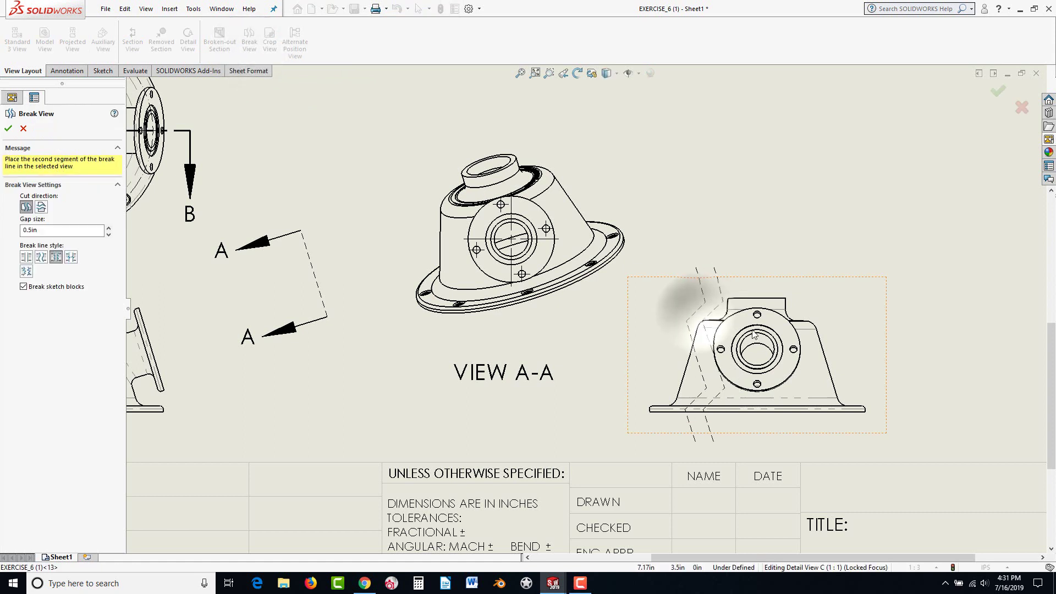
click(820, 311)
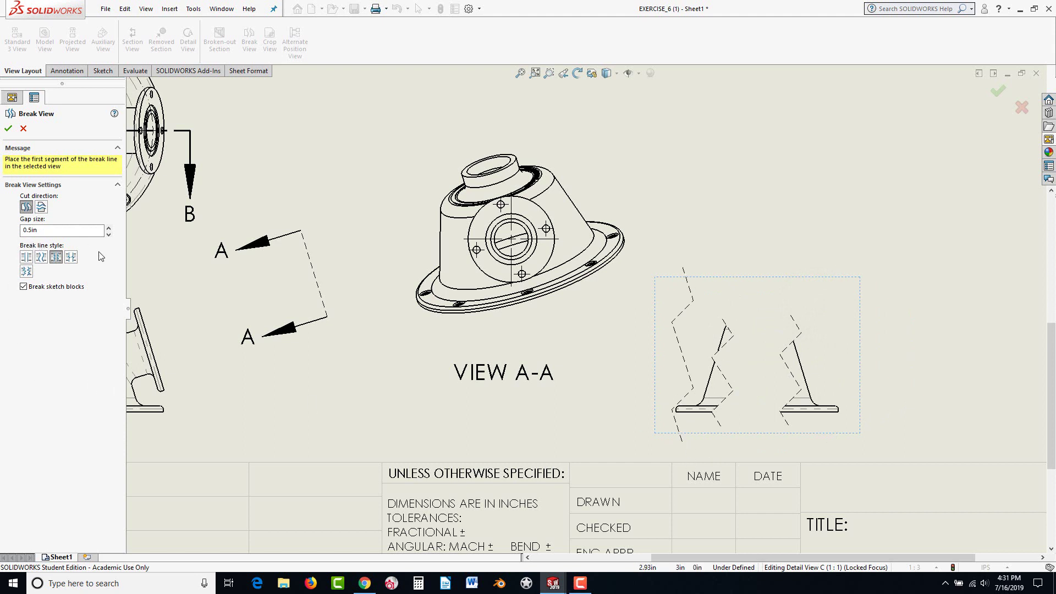
- Try a 0.2in gap between the break lines and set the gap back to 0.5in
click(108, 235)
click(108, 235)
click(108, 235)
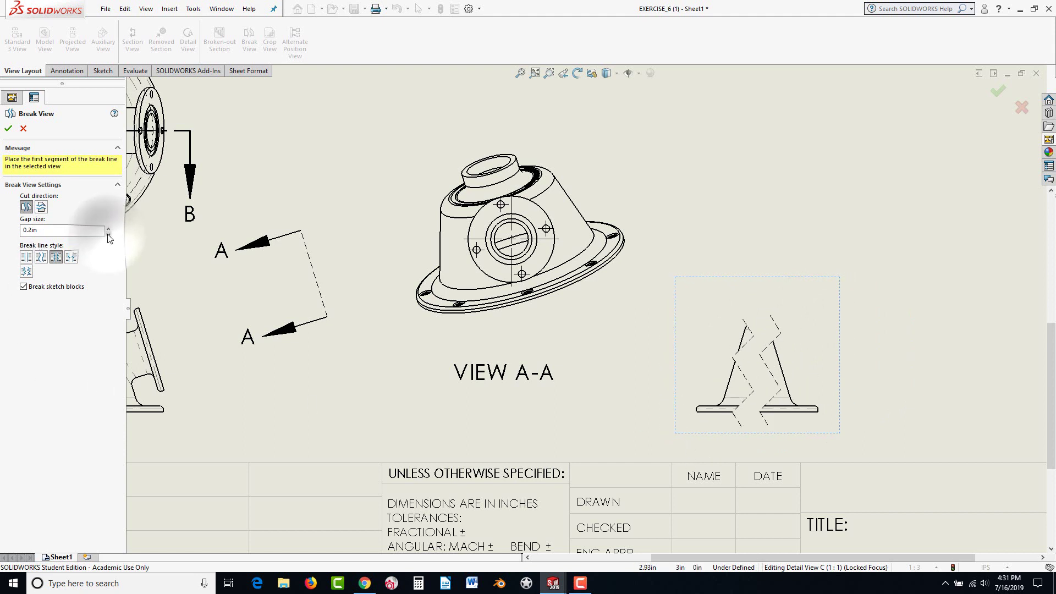
click(108, 229)
click(109, 229)
click(108, 229)
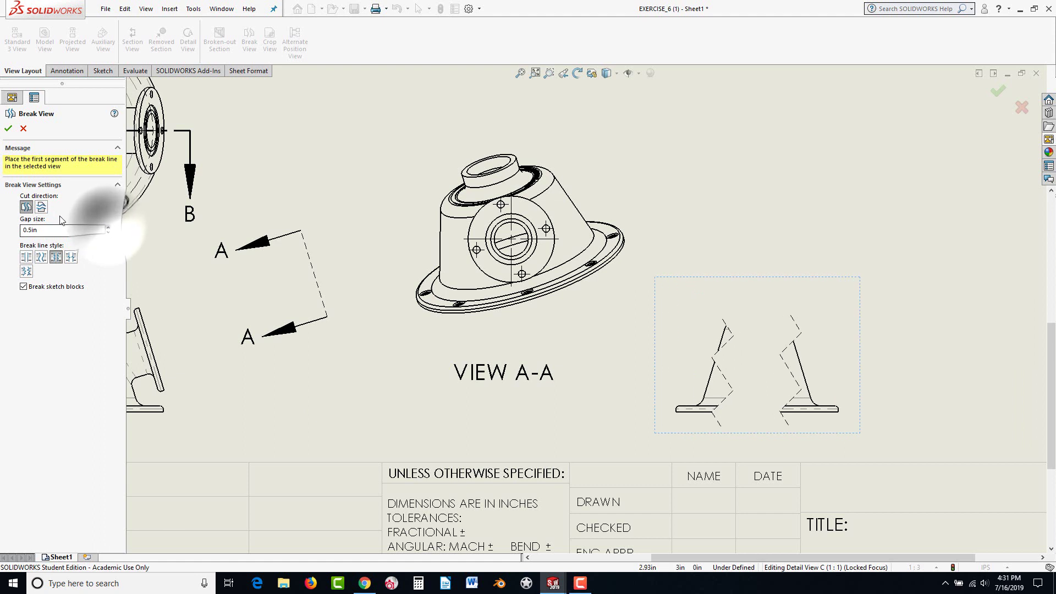
- Try the horizontal cut direction, return to vertical, and try the small zig-zag and curved break line styles before leaving Break View
click(42, 207)
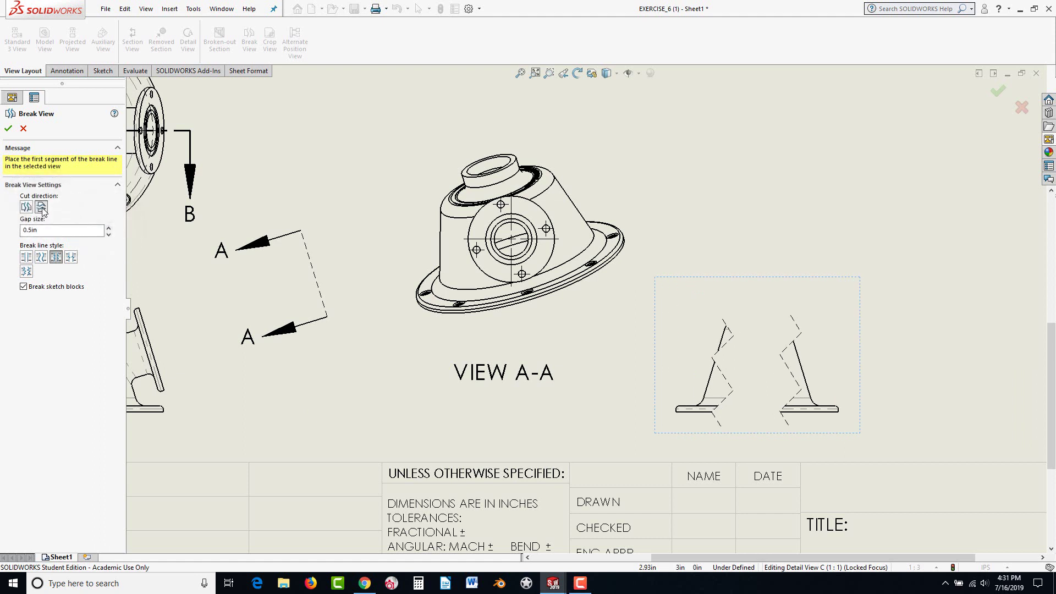
click(28, 208)
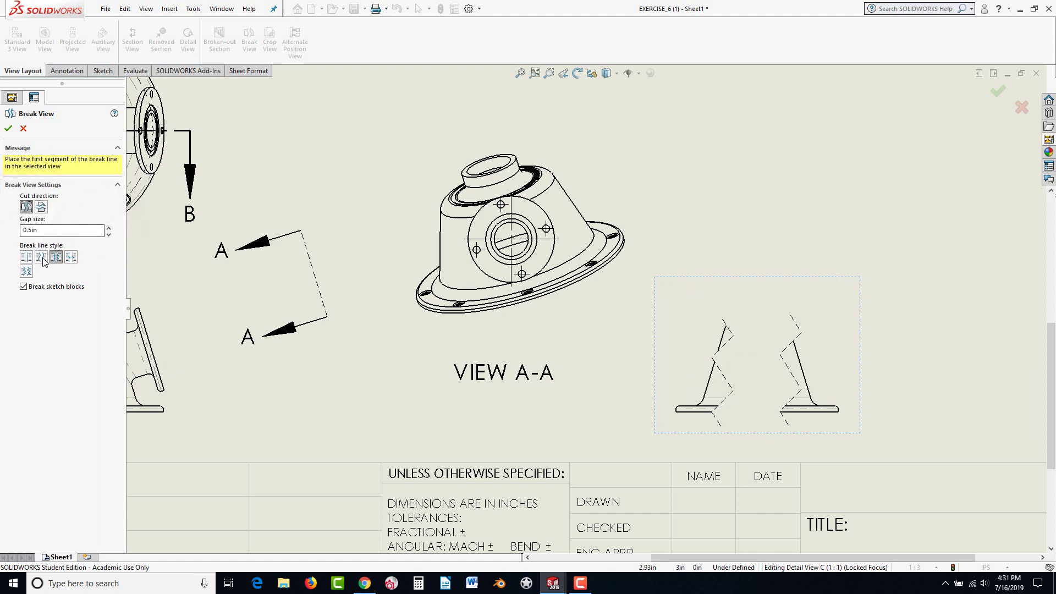
click(70, 258)
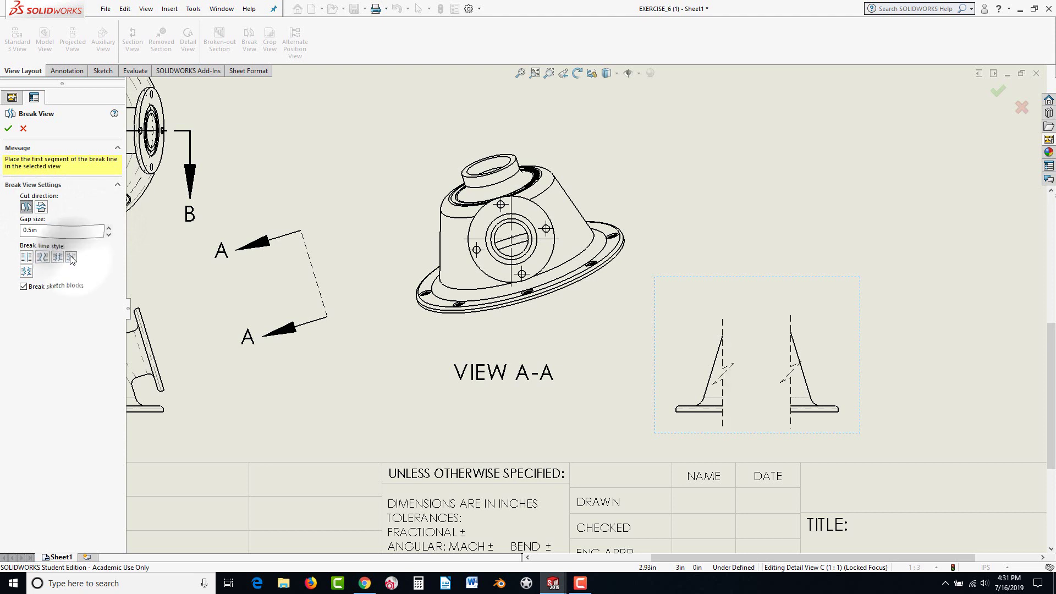
click(43, 261)
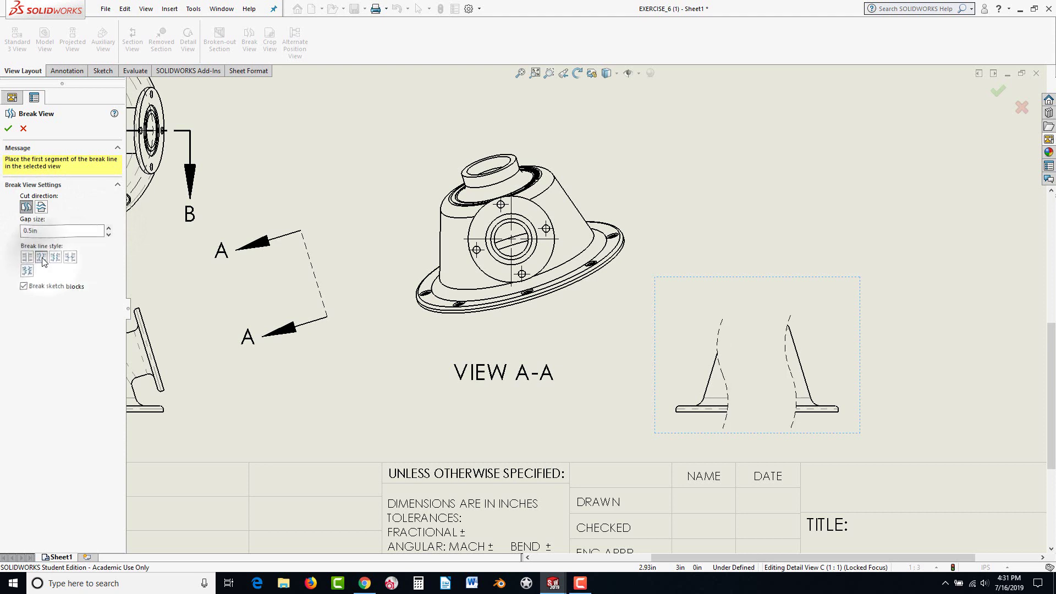
click(23, 129)
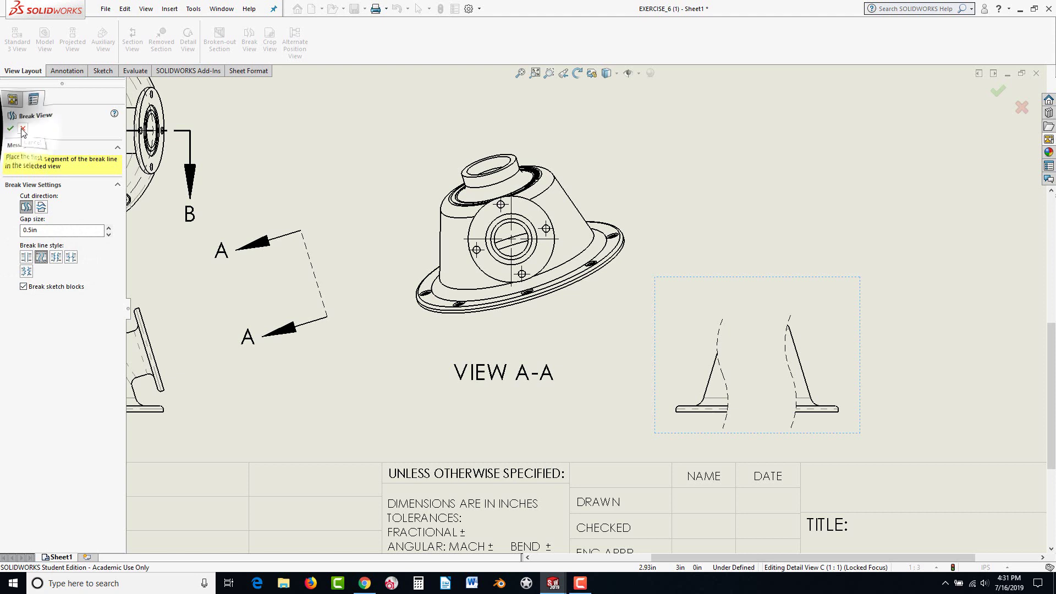
- Delete the break lines from the right-side view to restore the full view
click(398, 402)
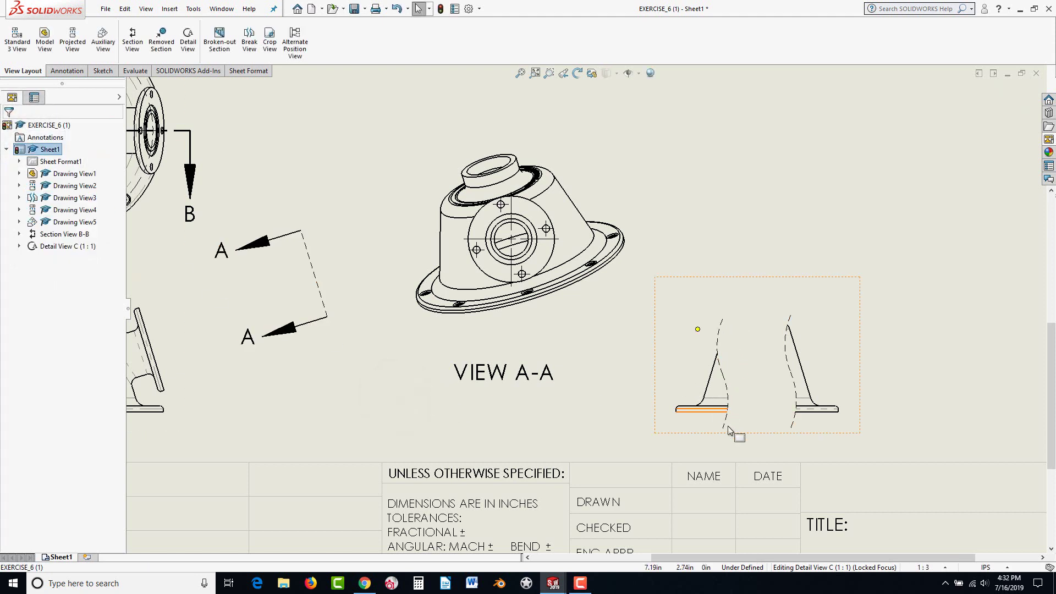
double_click(826, 325)
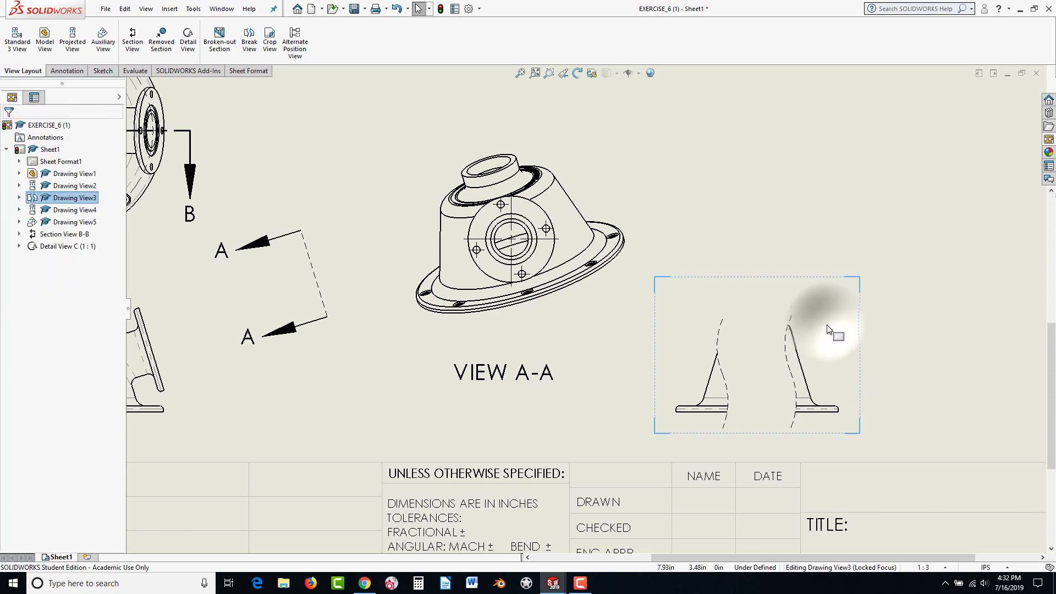
click(792, 324)
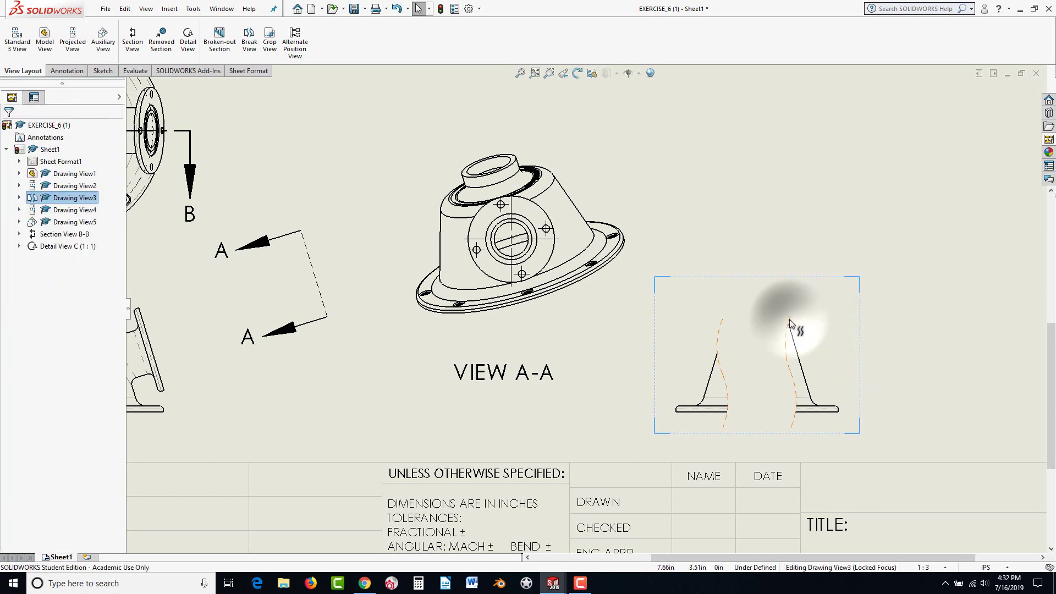
key(Delete)
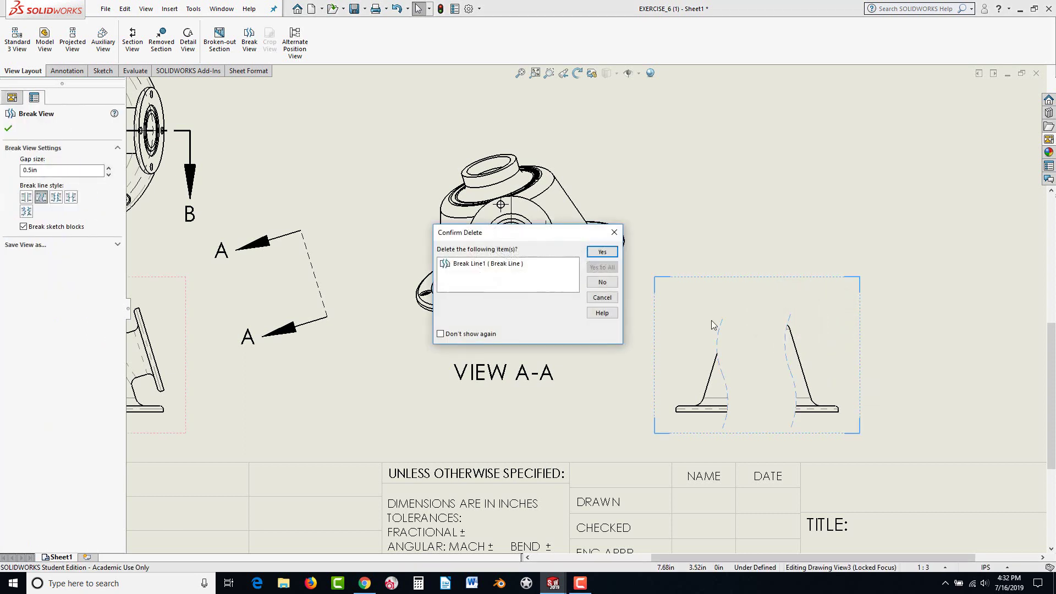
click(602, 252)
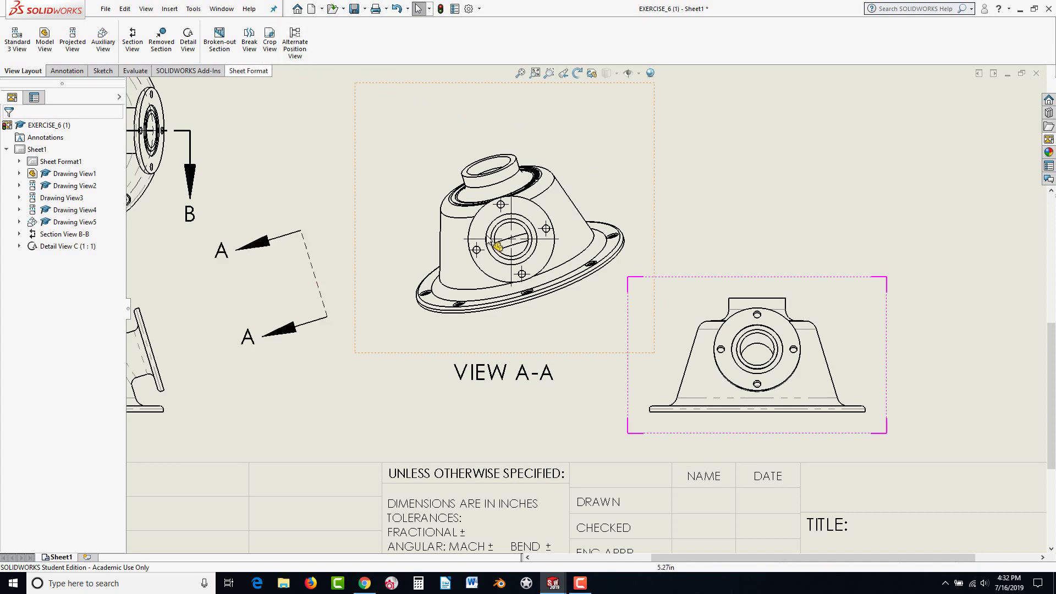
- Lock the editing focus onto auxiliary view A-A
scroll(497, 226, down, 2)
scroll(498, 225, down, 2)
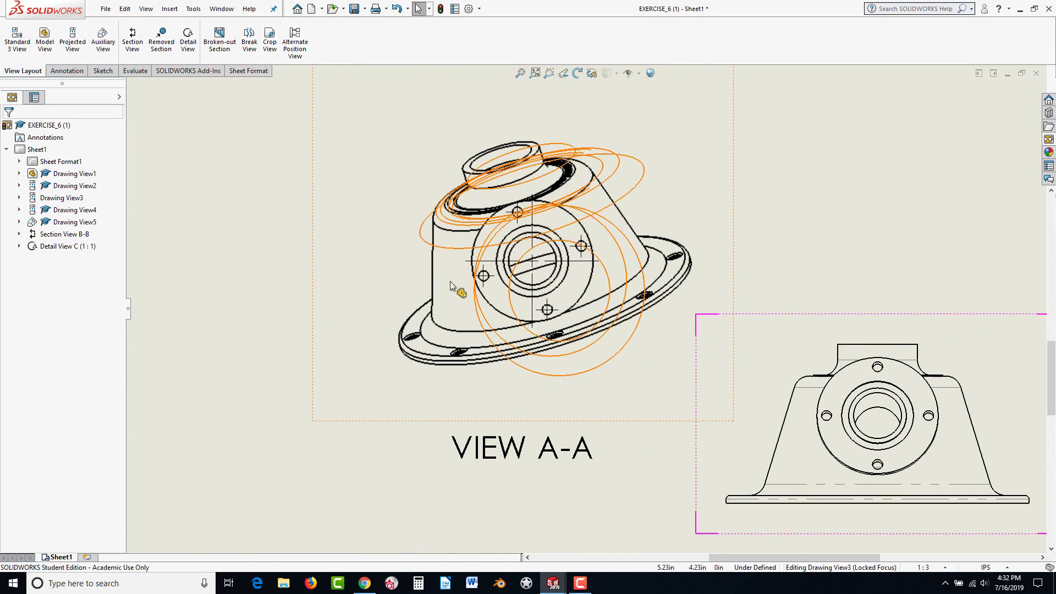
scroll(611, 320, down, 2)
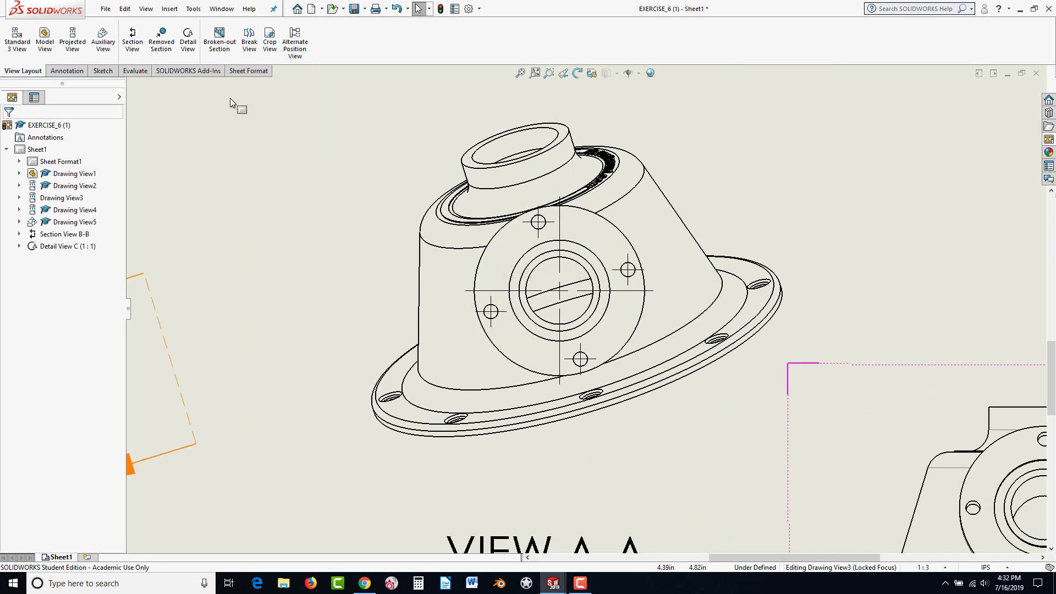
click(386, 180)
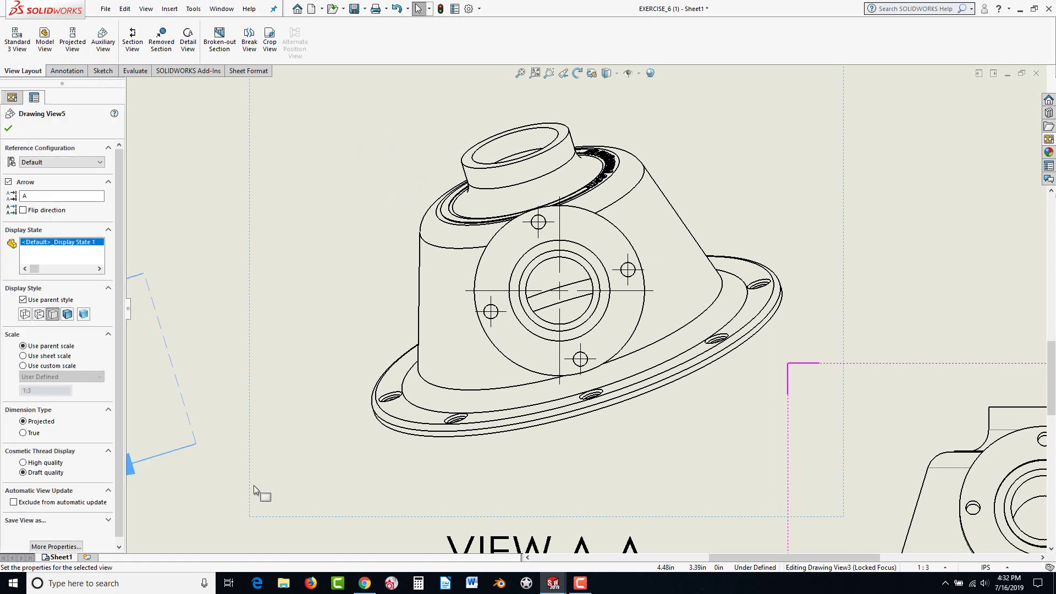
click(265, 468)
click(322, 483)
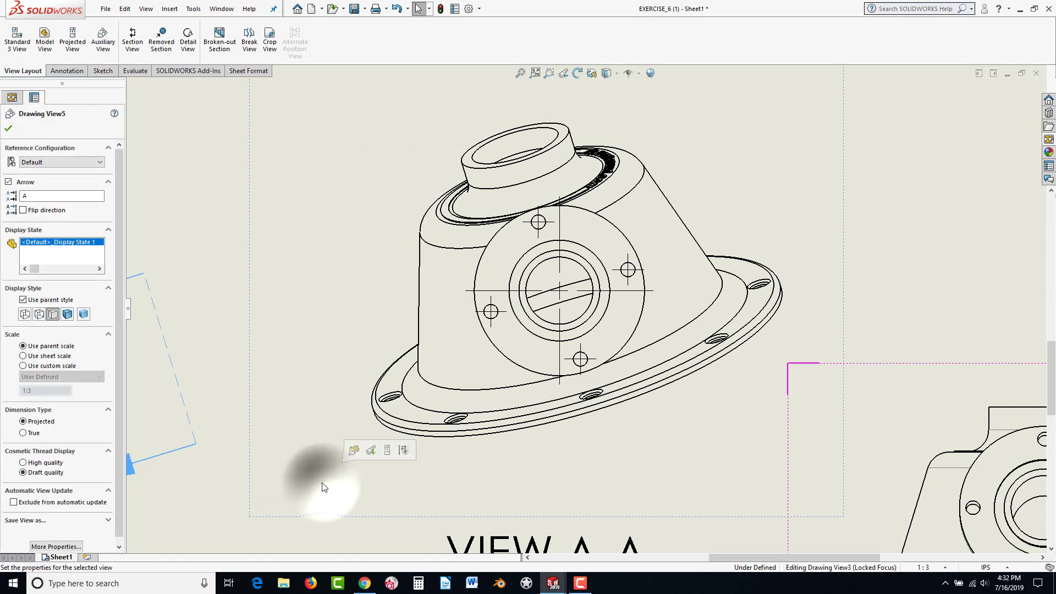
double_click(461, 469)
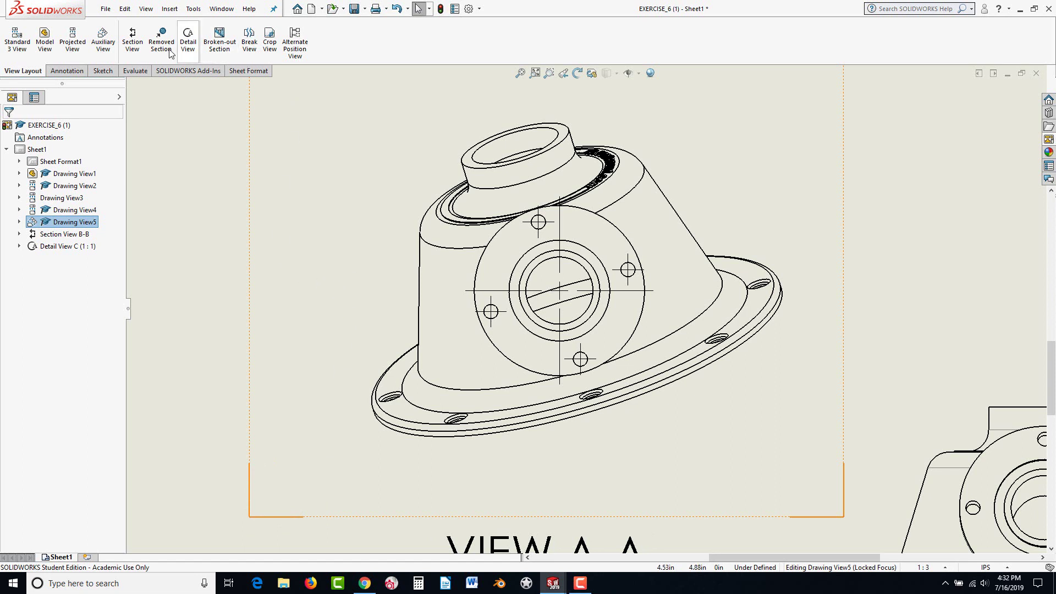
- Sketch a closed, irregular spline around the round flange in view A-A, passing through the body and base flange
click(101, 71)
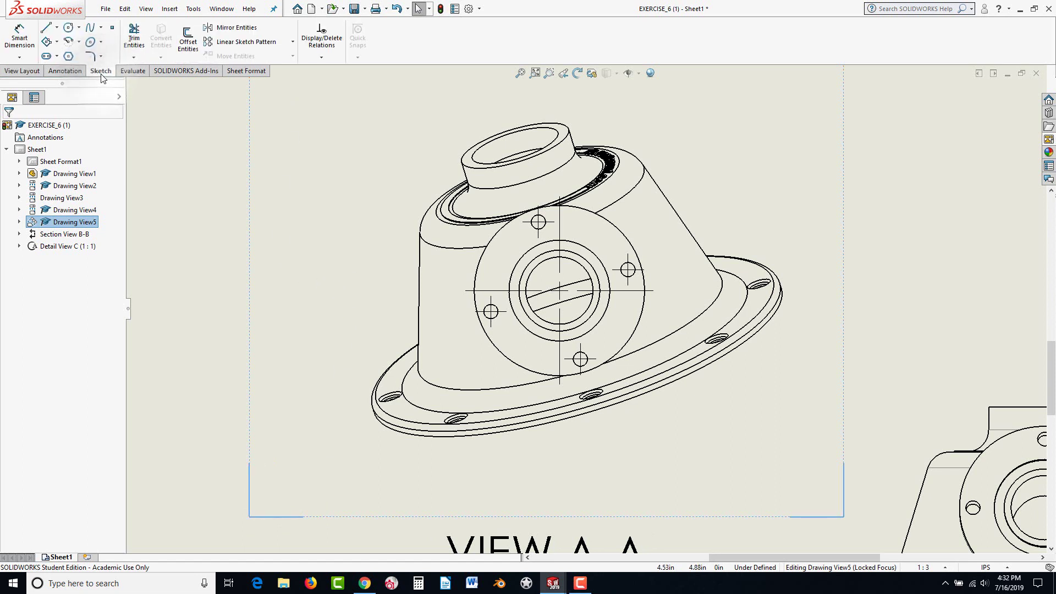
click(90, 27)
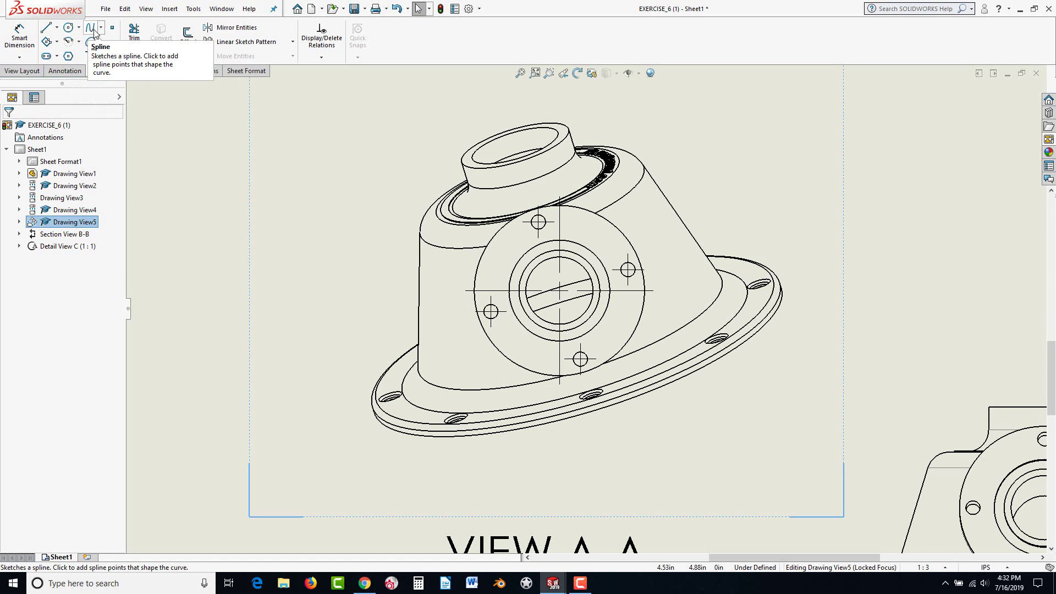
click(528, 189)
click(480, 220)
click(439, 275)
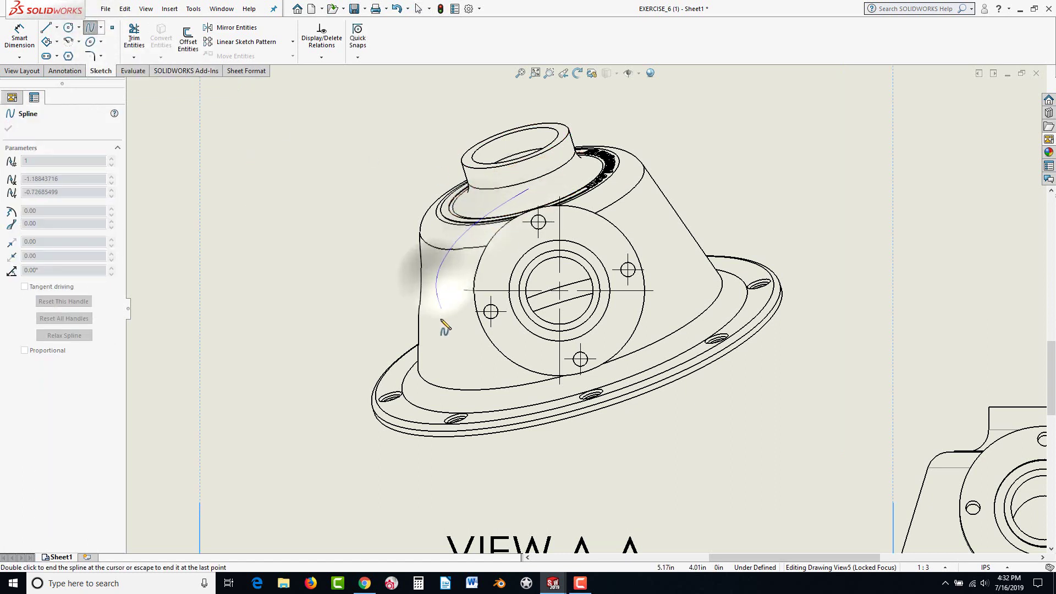
click(447, 322)
click(430, 374)
click(491, 388)
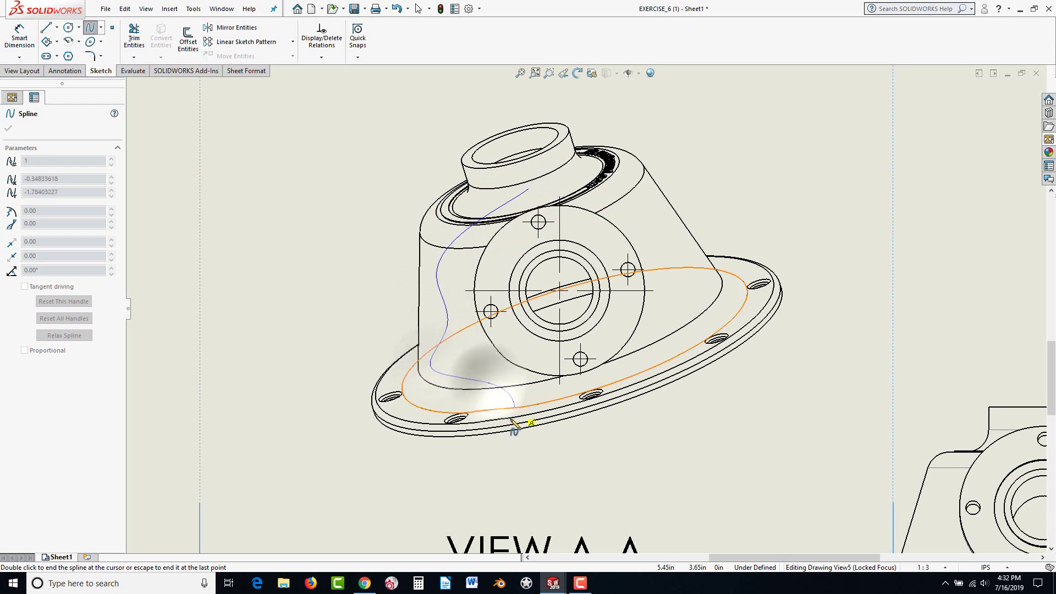
click(516, 427)
click(702, 354)
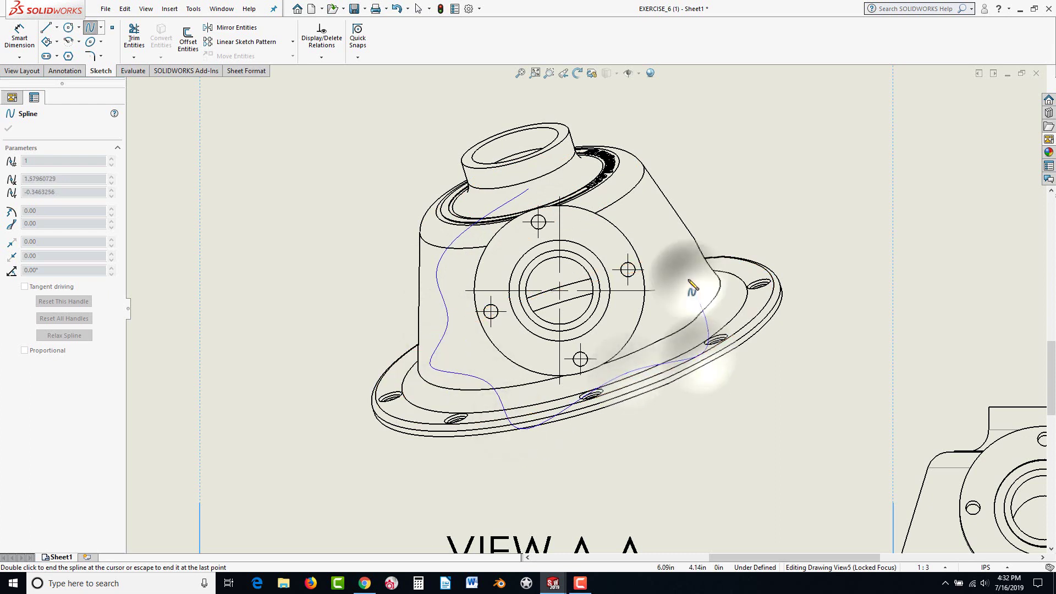
click(684, 195)
click(589, 195)
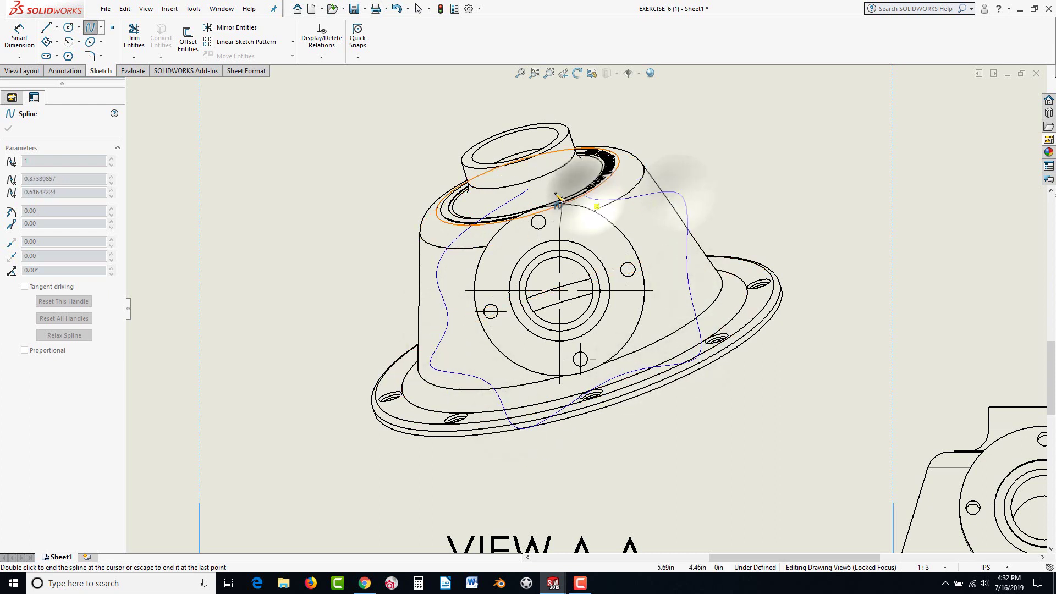
click(528, 189)
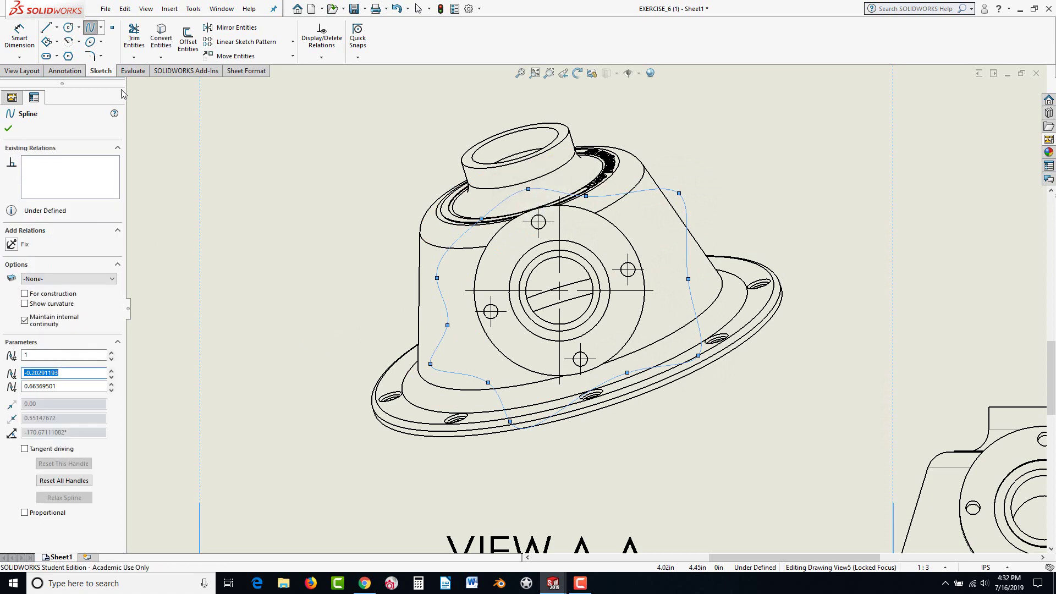
- Crop view A-A to the closed spline and release the view's locked focus
click(24, 71)
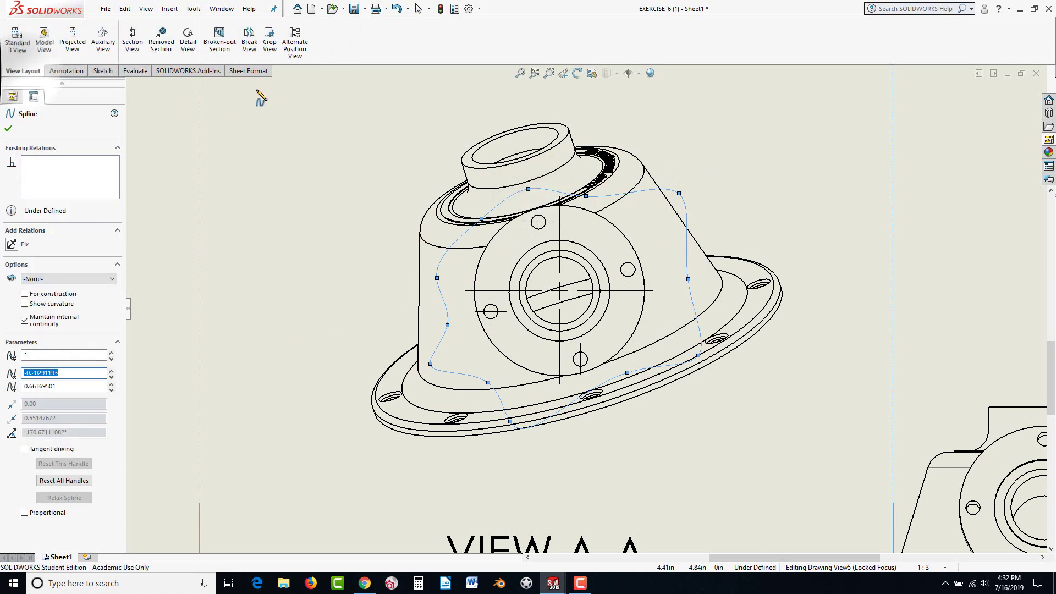
click(270, 43)
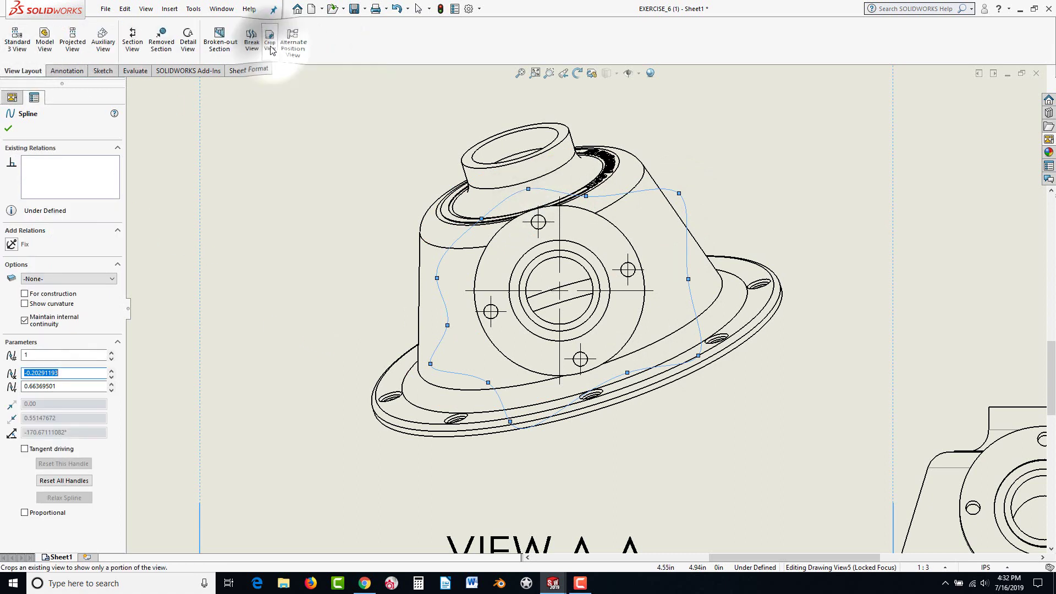
click(9, 130)
click(294, 236)
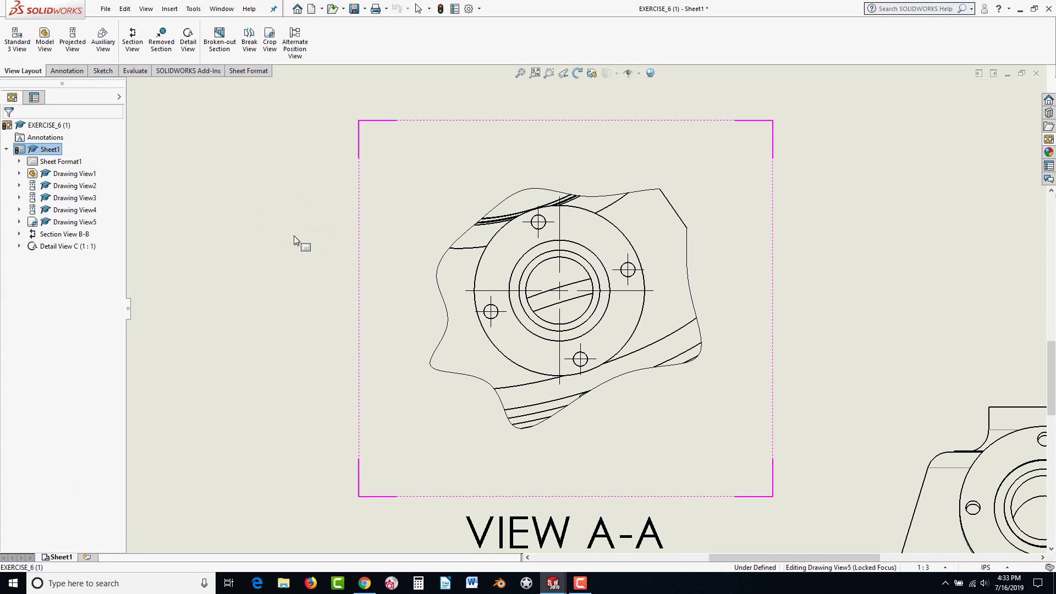
scroll(365, 328, up, 5)
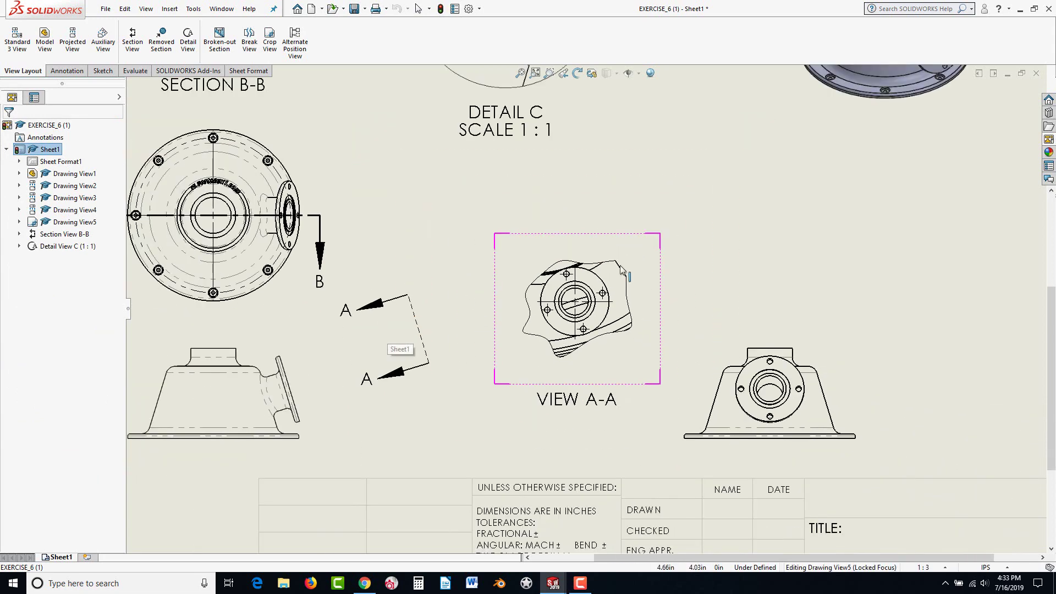
scroll(682, 237, up, 3)
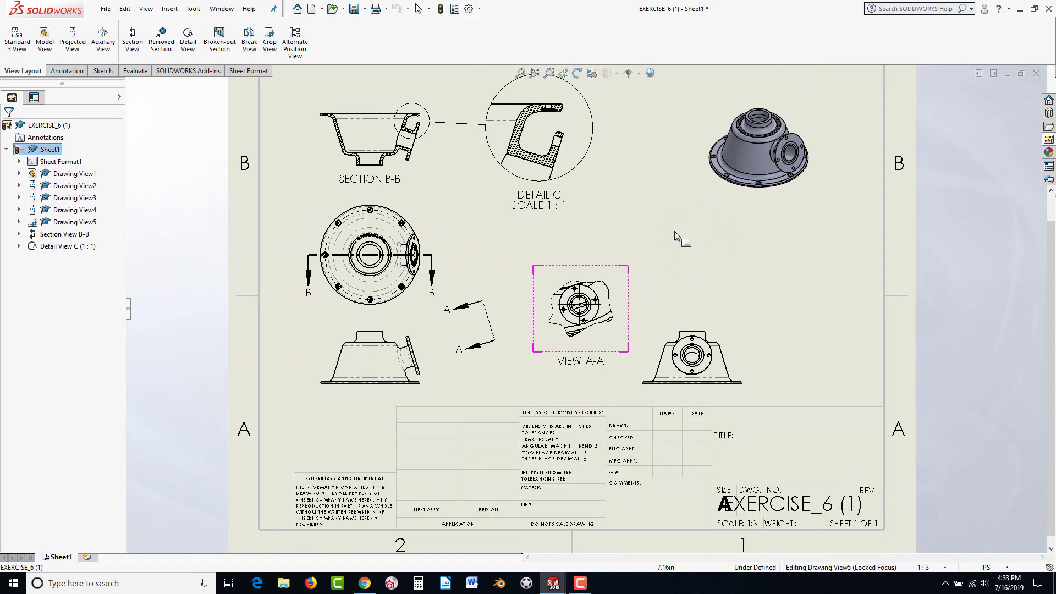
double_click(821, 279)
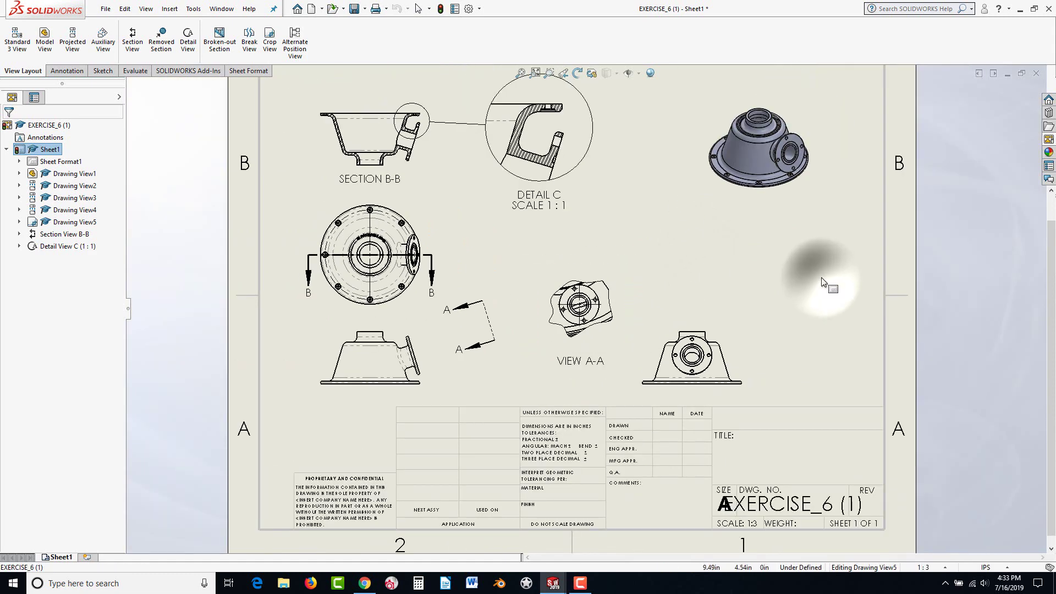
key(f)
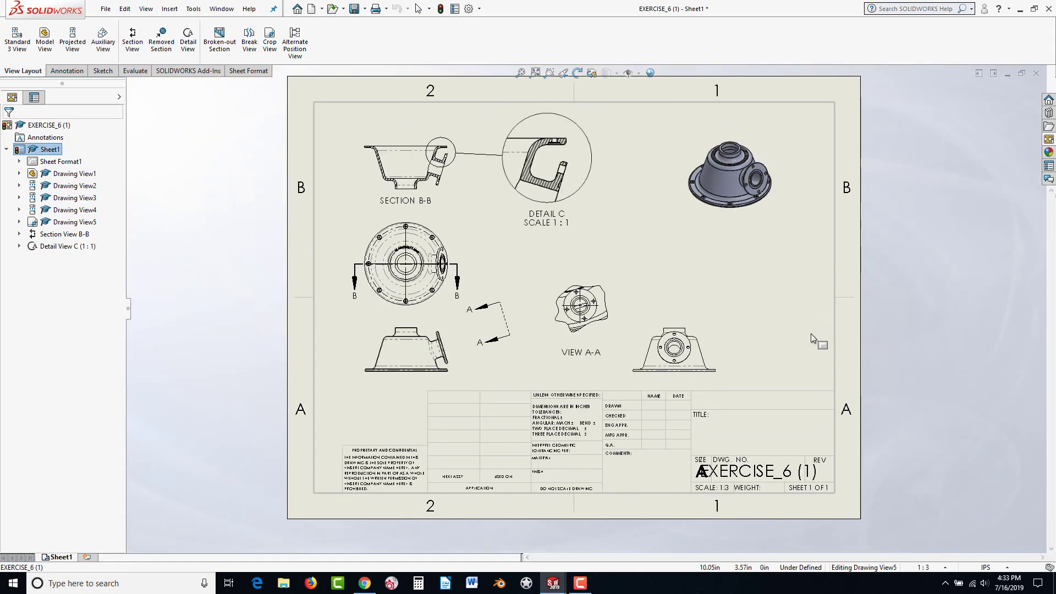
- Open the sheet format for editing and set the title block's drawing number text to font size 10
scroll(797, 290, down, 1)
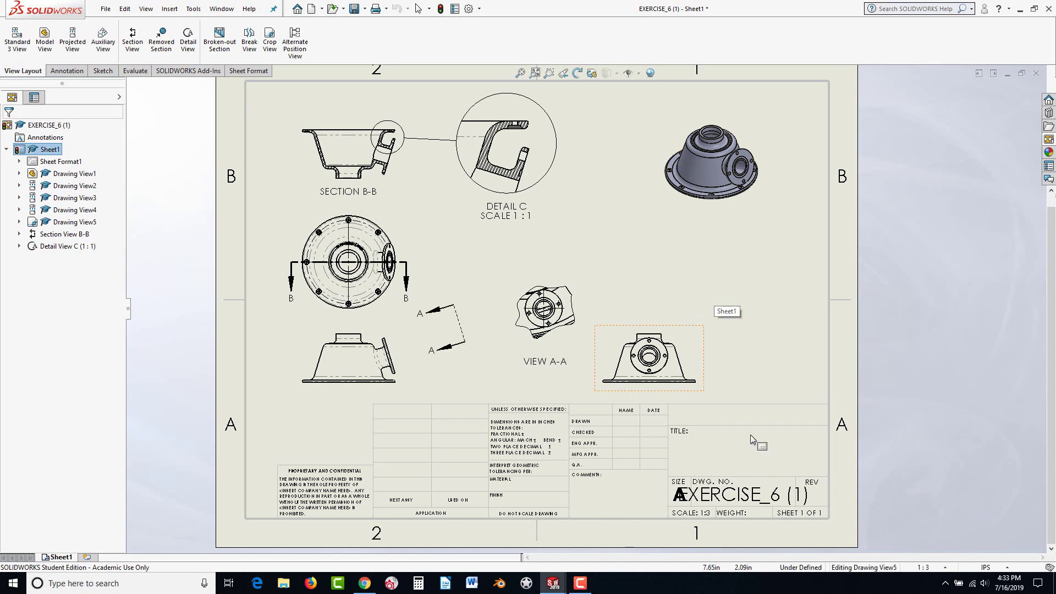
scroll(649, 524, down, 3)
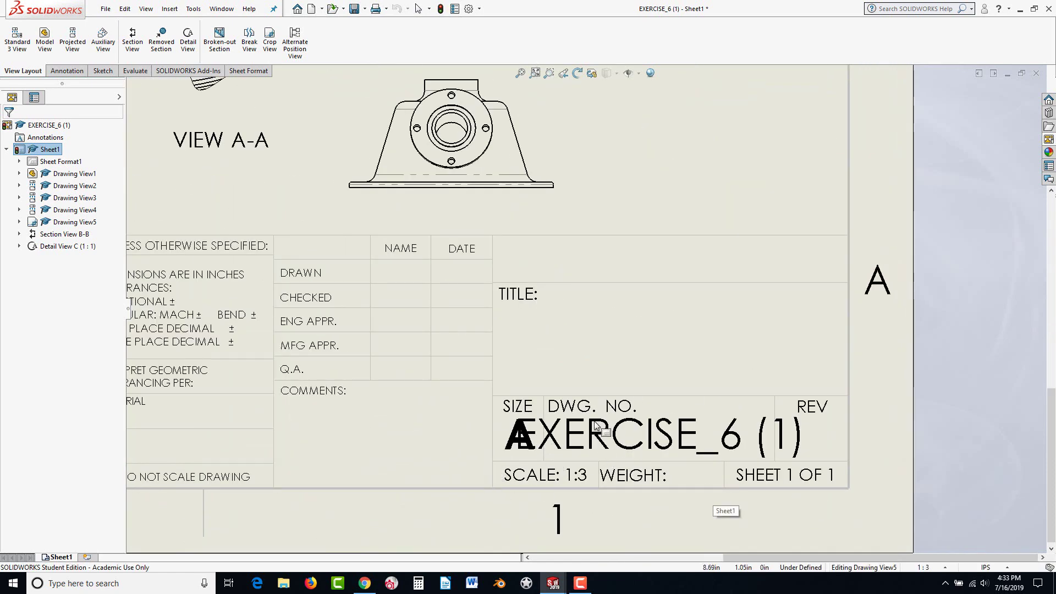
right_click(684, 334)
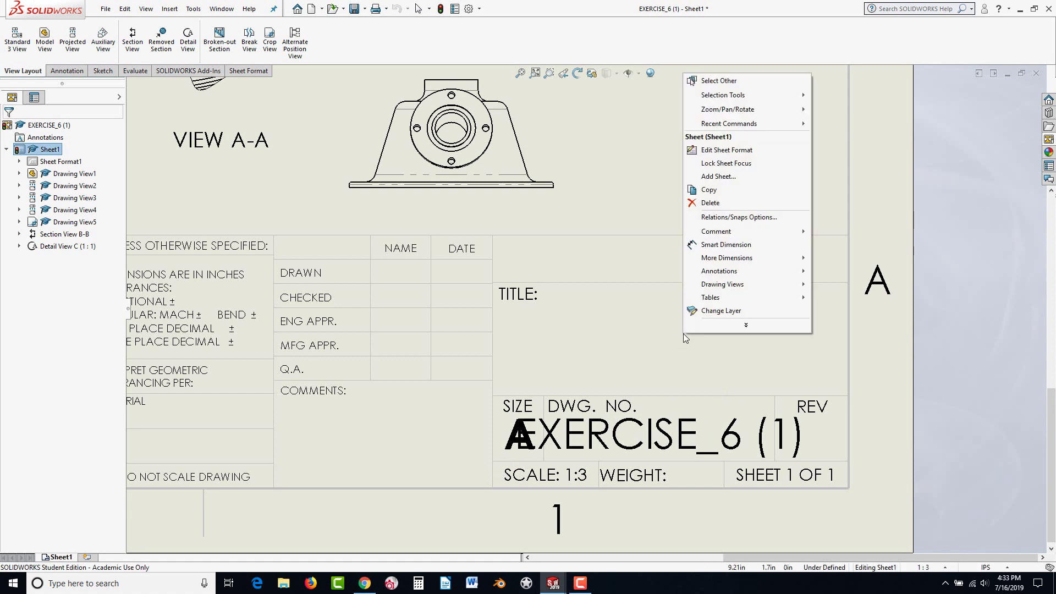
click(744, 151)
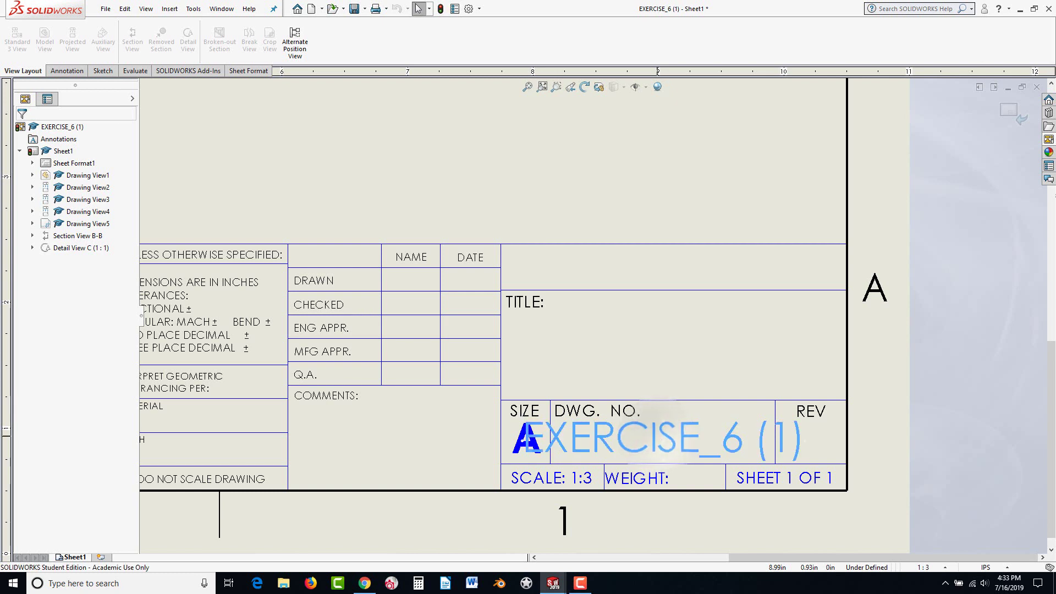
double_click(649, 438)
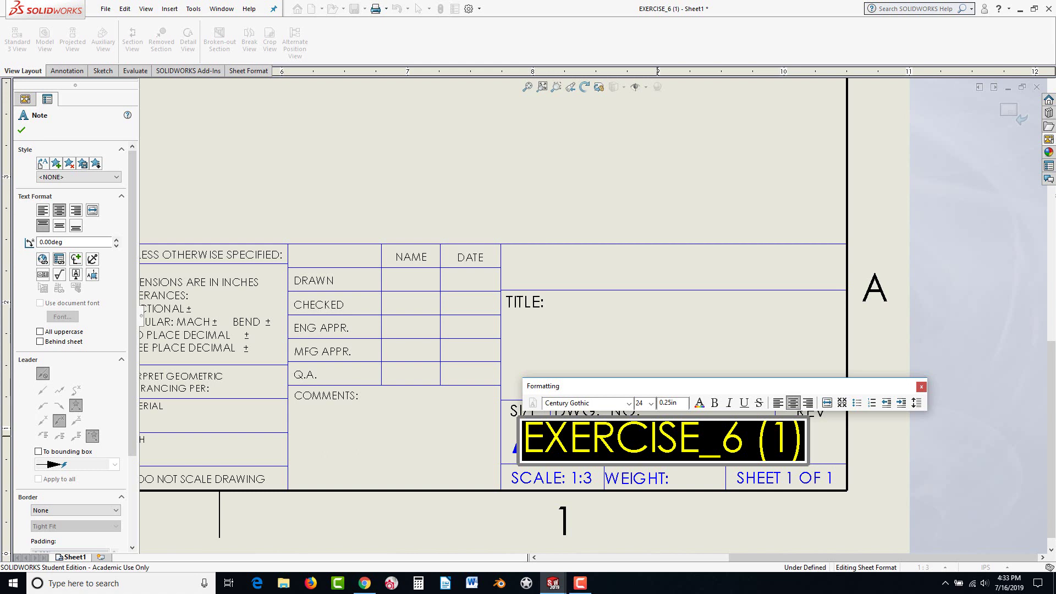
click(652, 404)
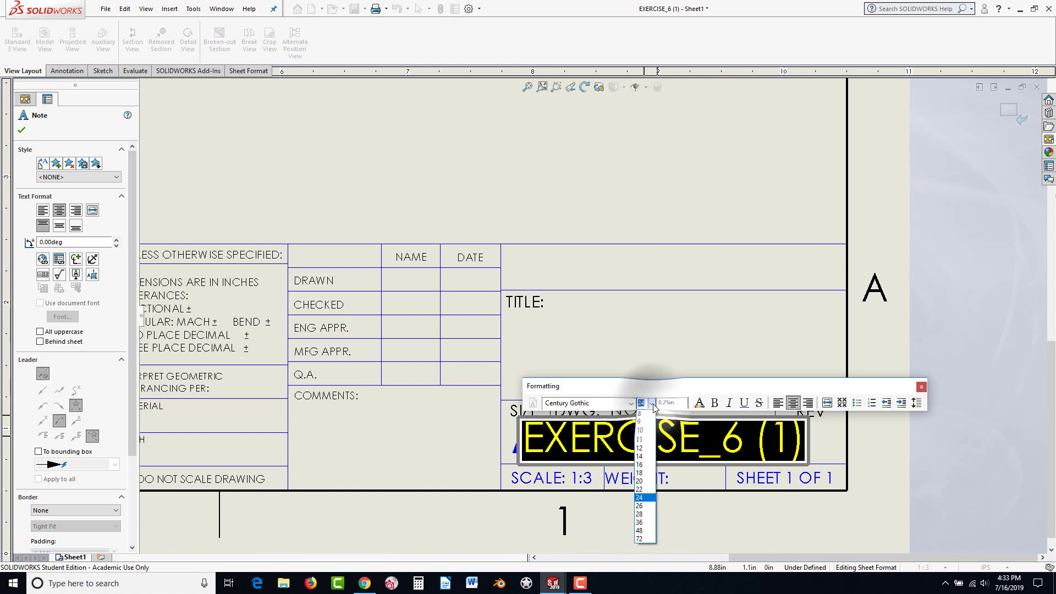
click(641, 435)
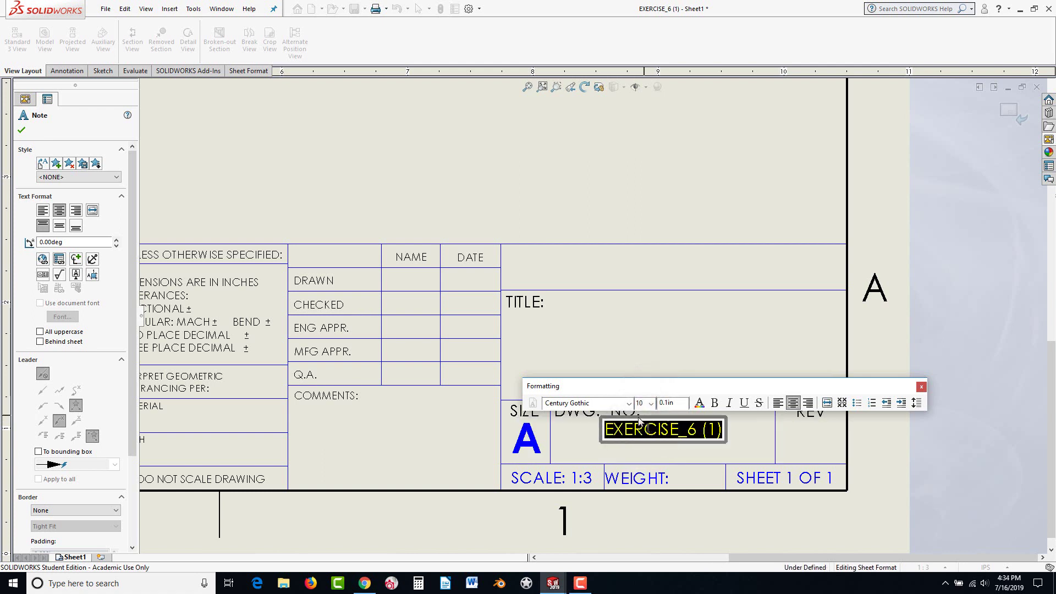
- Format the drawing number text in red, bold, italic Constantia and finish editing the note
click(699, 403)
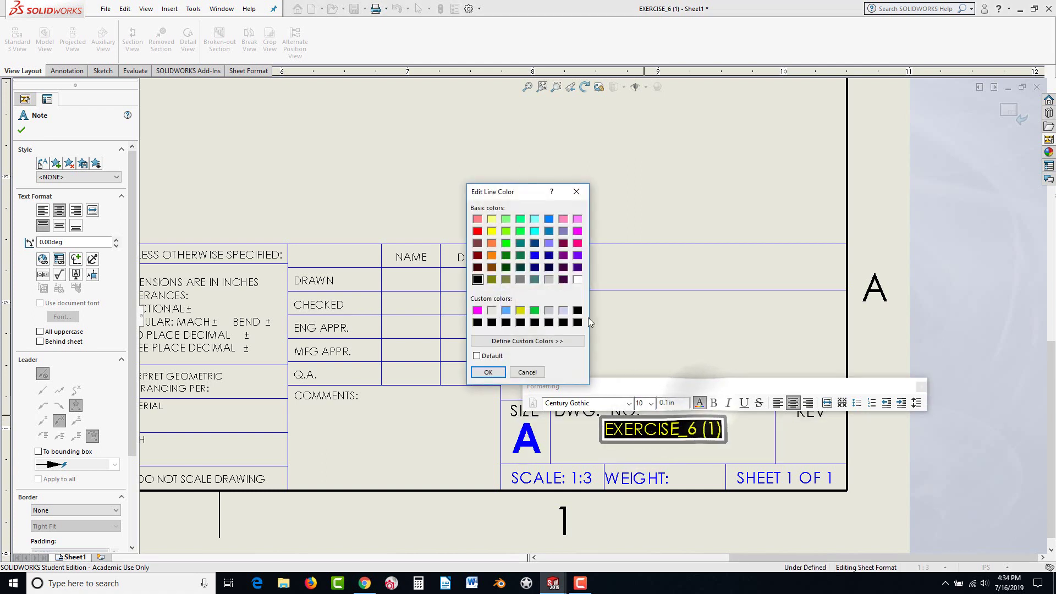
click(477, 232)
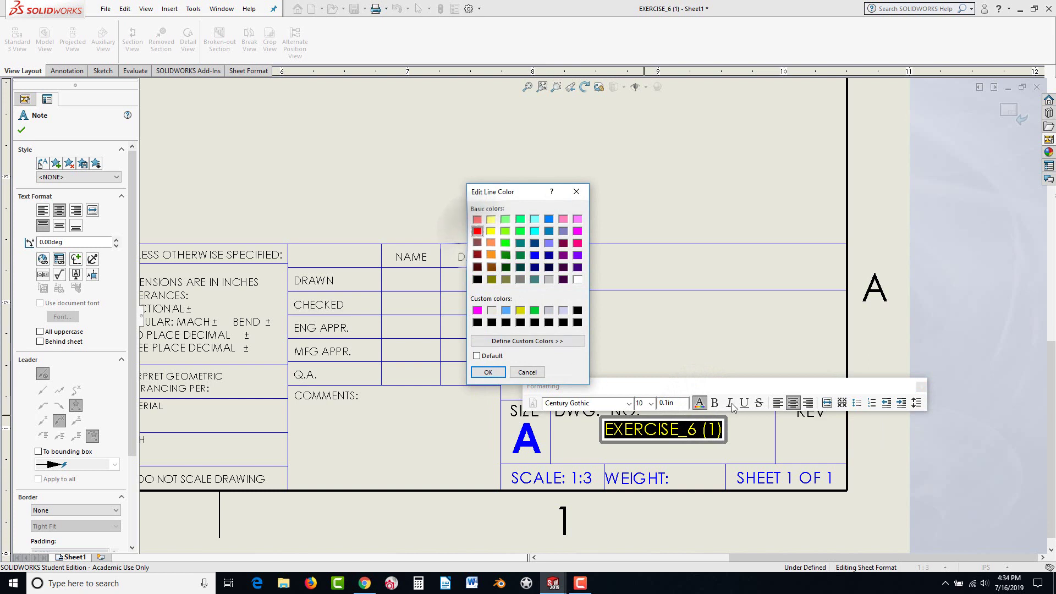
click(487, 373)
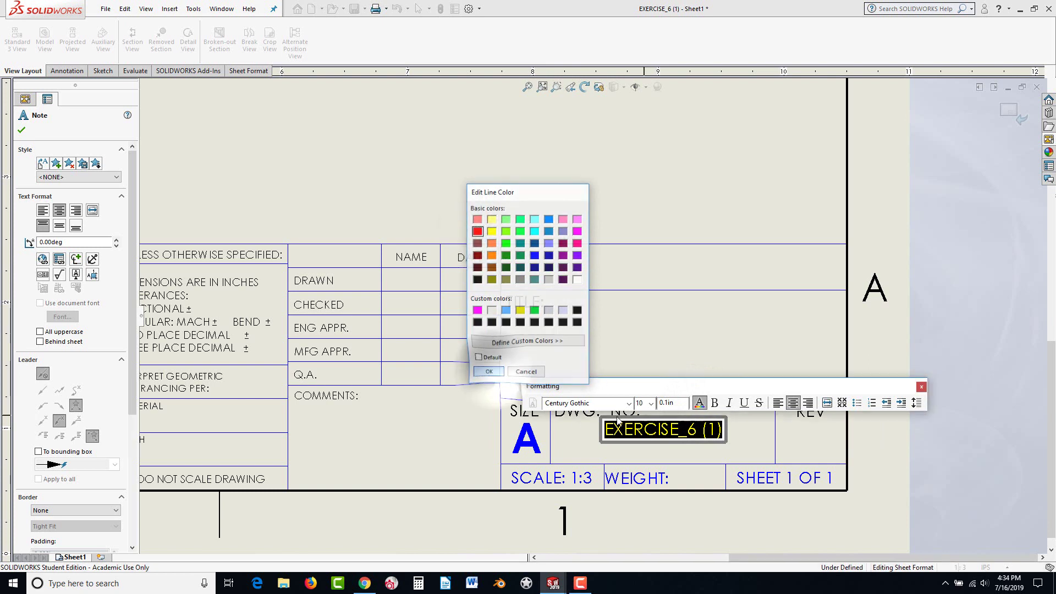
click(717, 404)
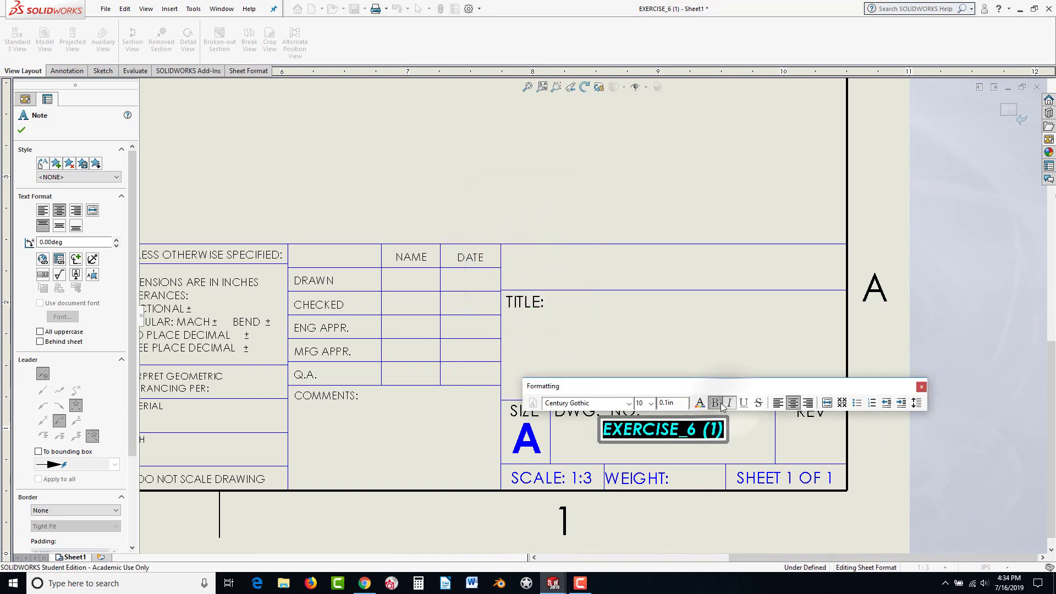
click(729, 404)
click(629, 403)
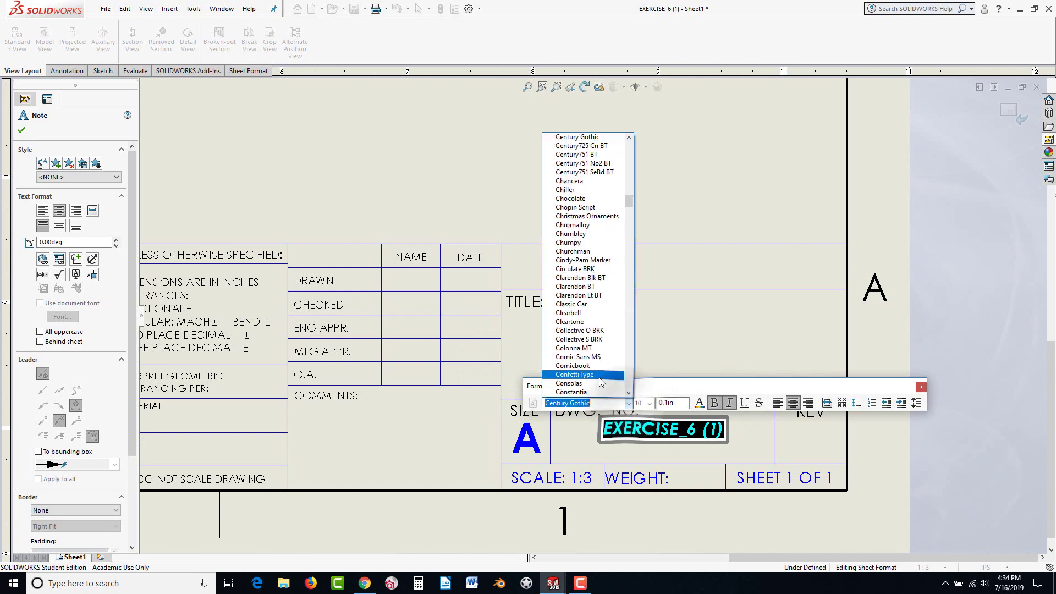
click(583, 393)
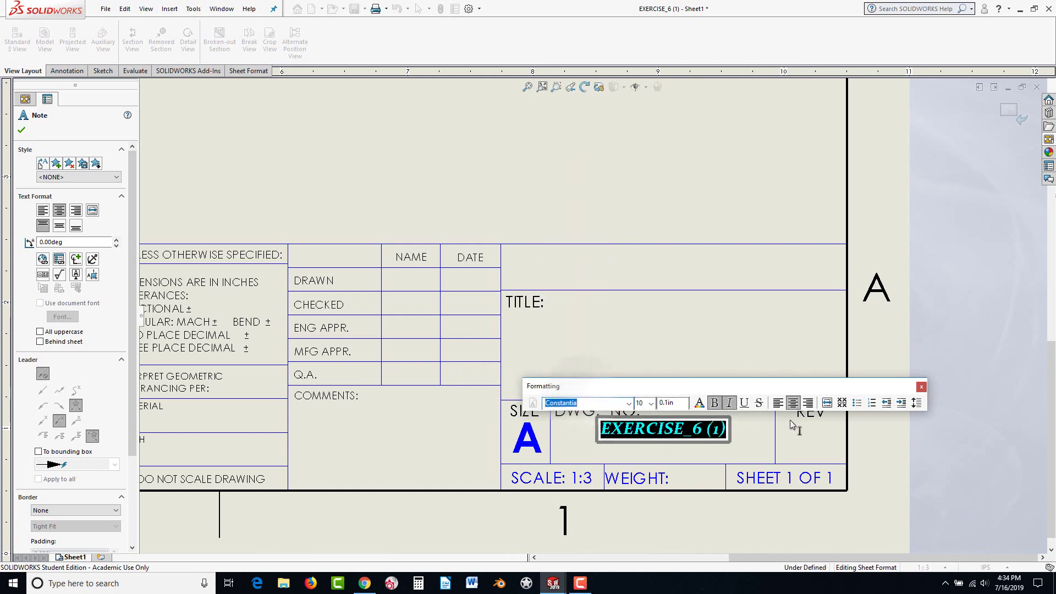
click(807, 342)
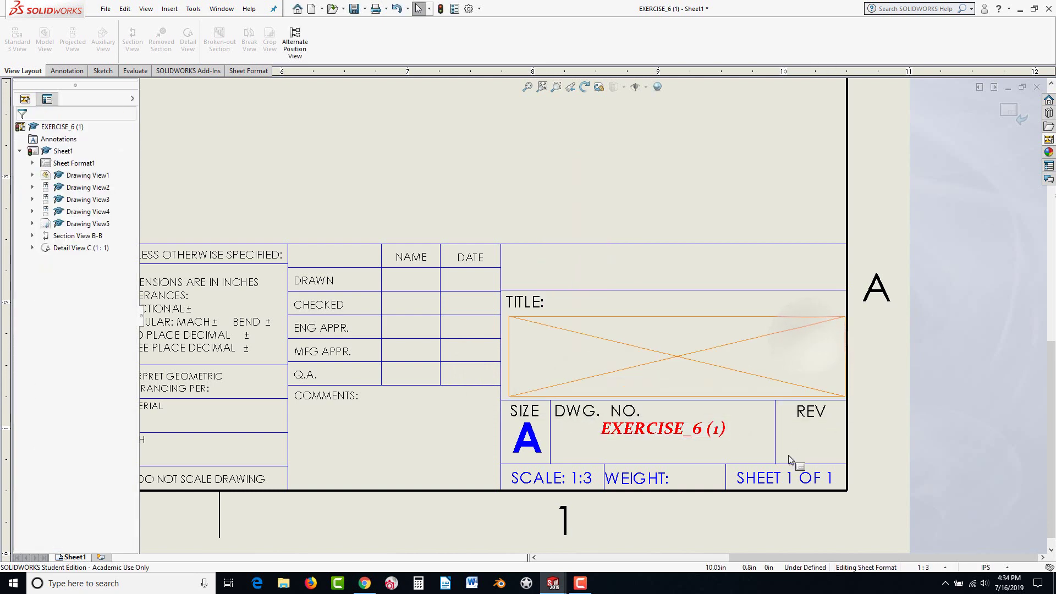
click(658, 352)
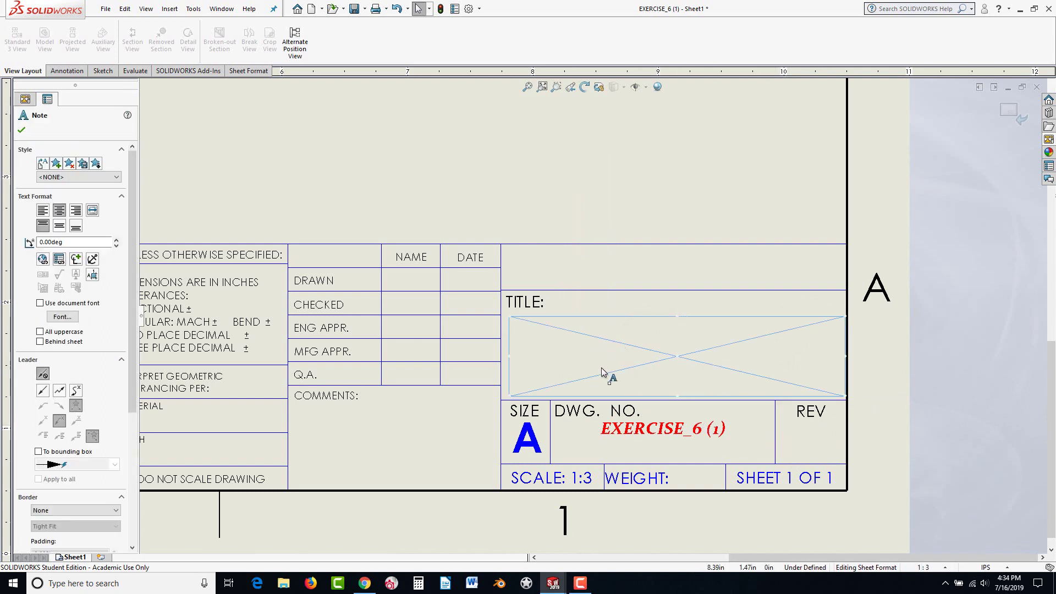
click(672, 277)
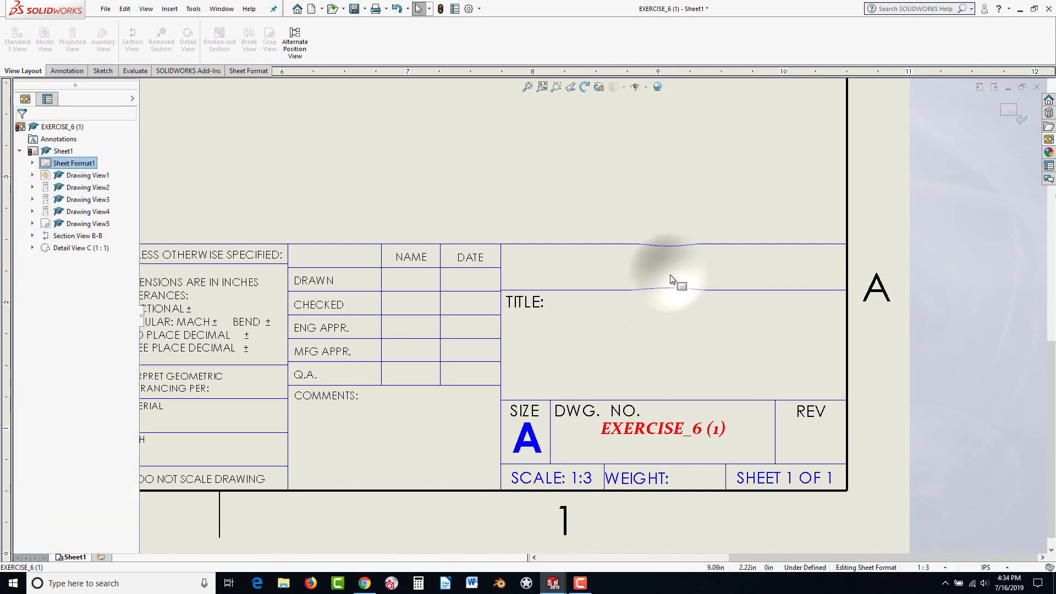
- Move the drawing number text slightly lower within the title block's DWG. NO. box and deselect it
click(721, 317)
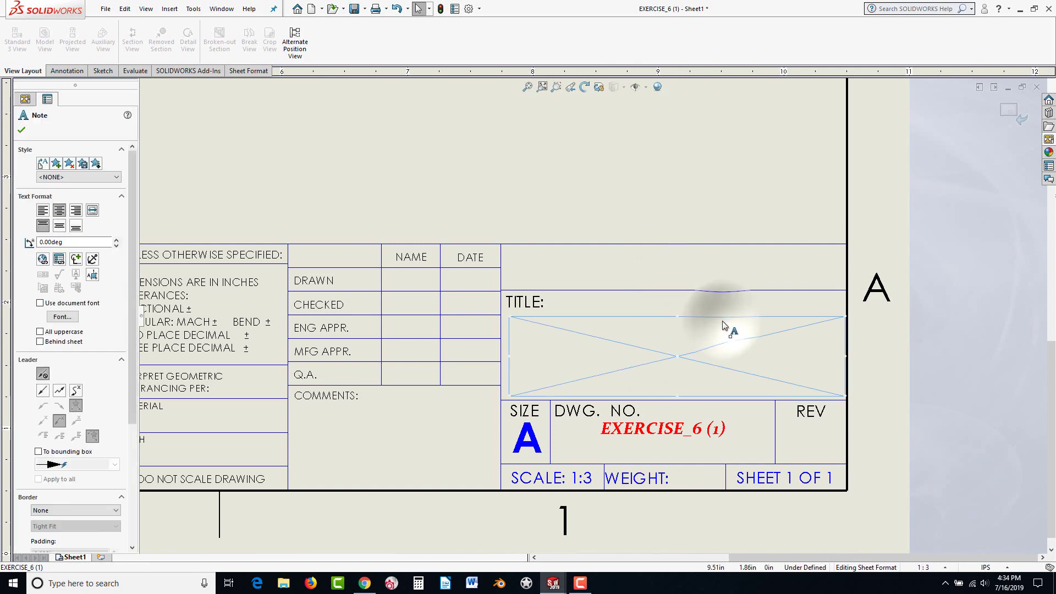
click(771, 175)
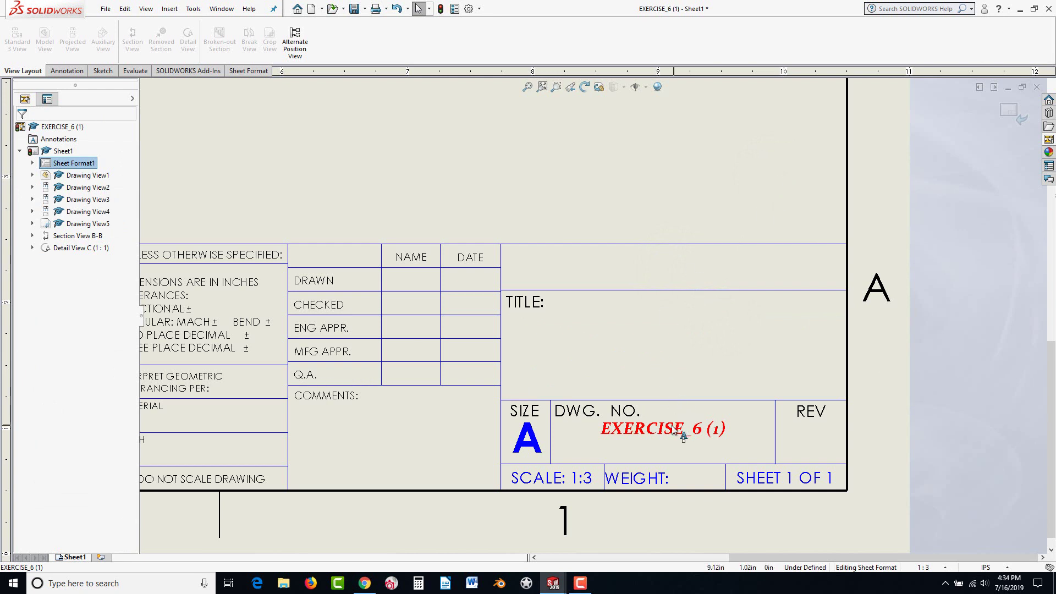
drag(673, 428, 673, 436)
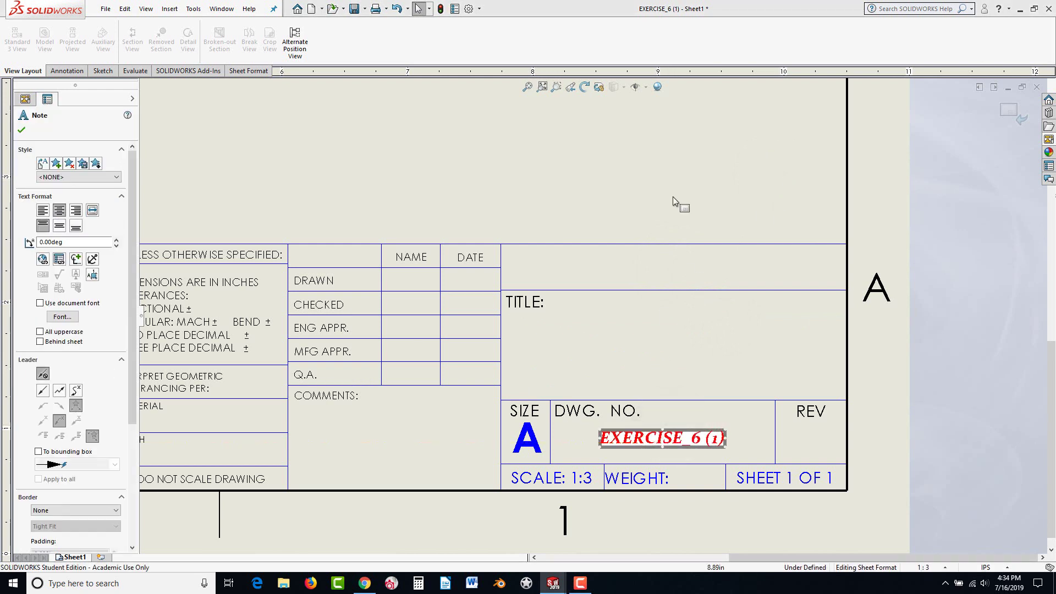
click(633, 184)
scroll(714, 283, up, 5)
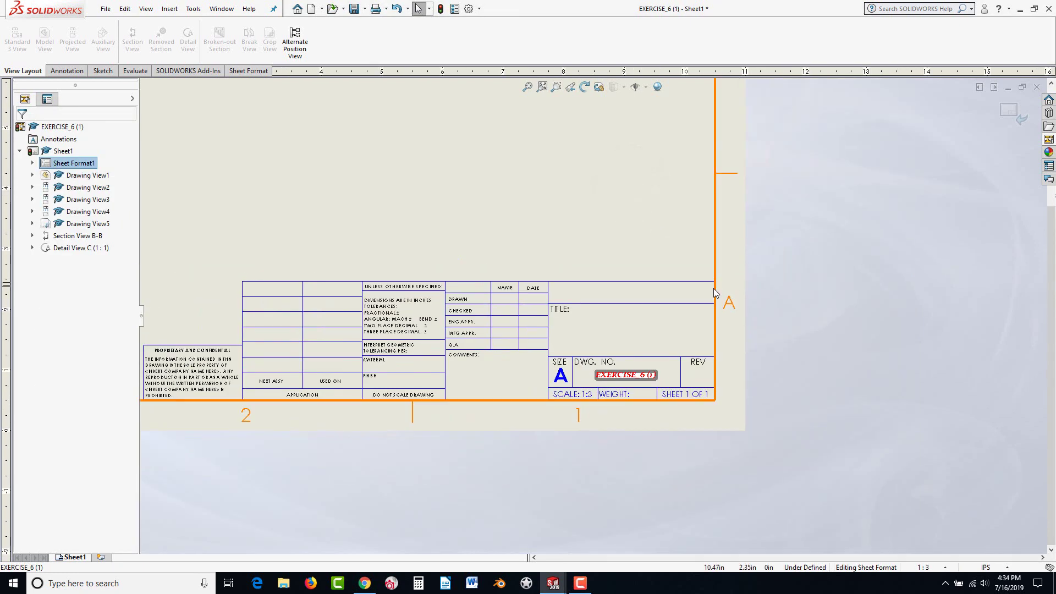
- Select the sheet border and display the Line Format toolbar
scroll(495, 287, down, 5)
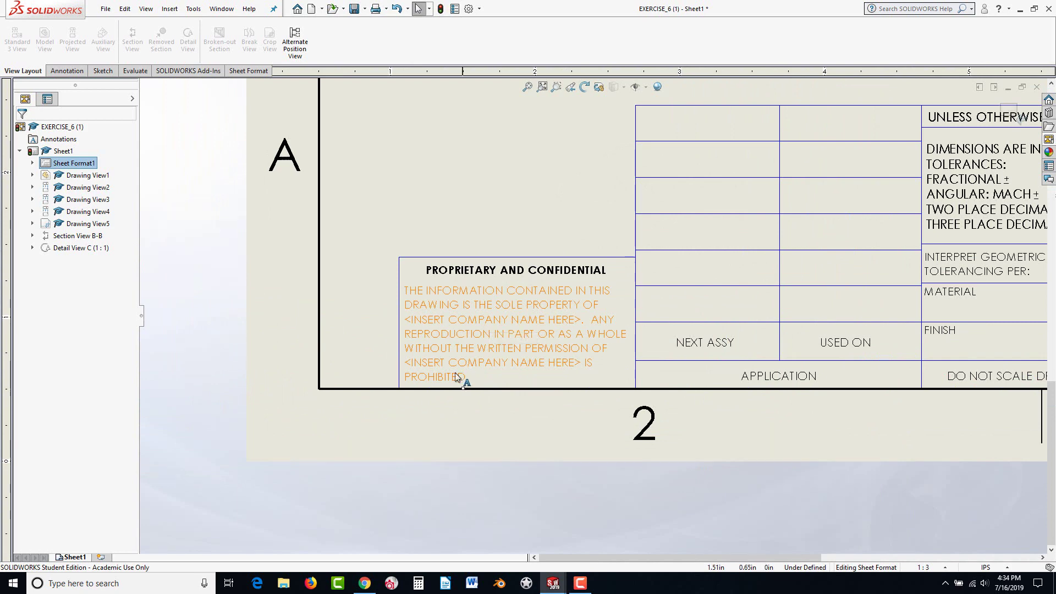
click(372, 393)
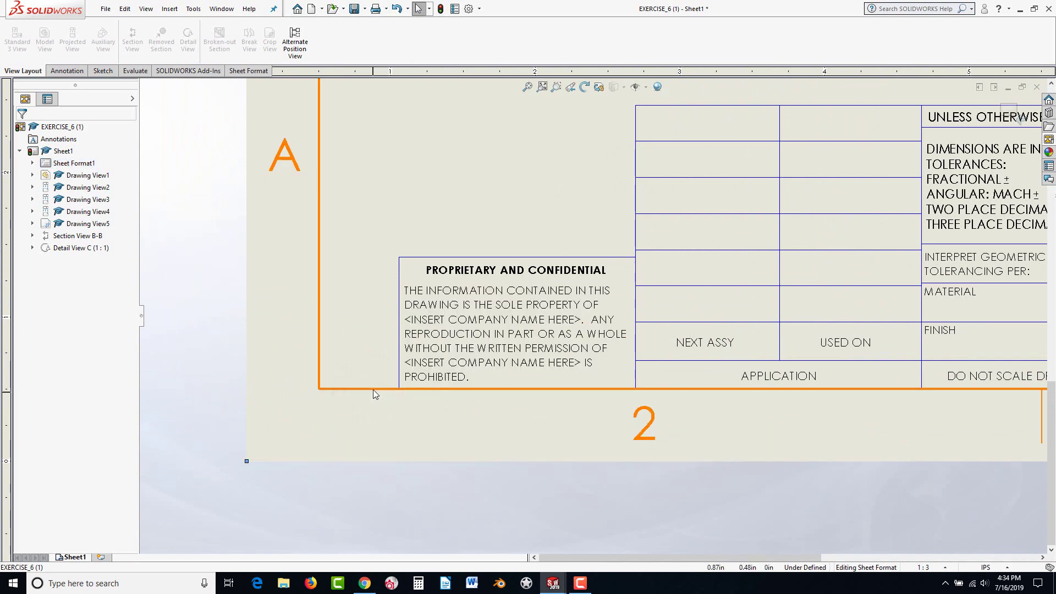
click(341, 400)
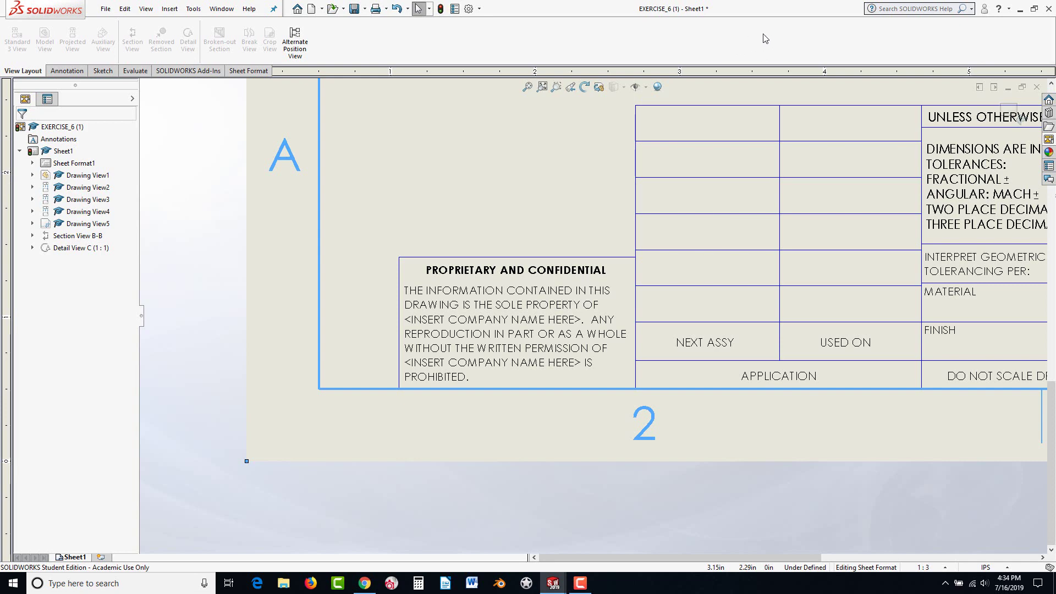
right_click(749, 43)
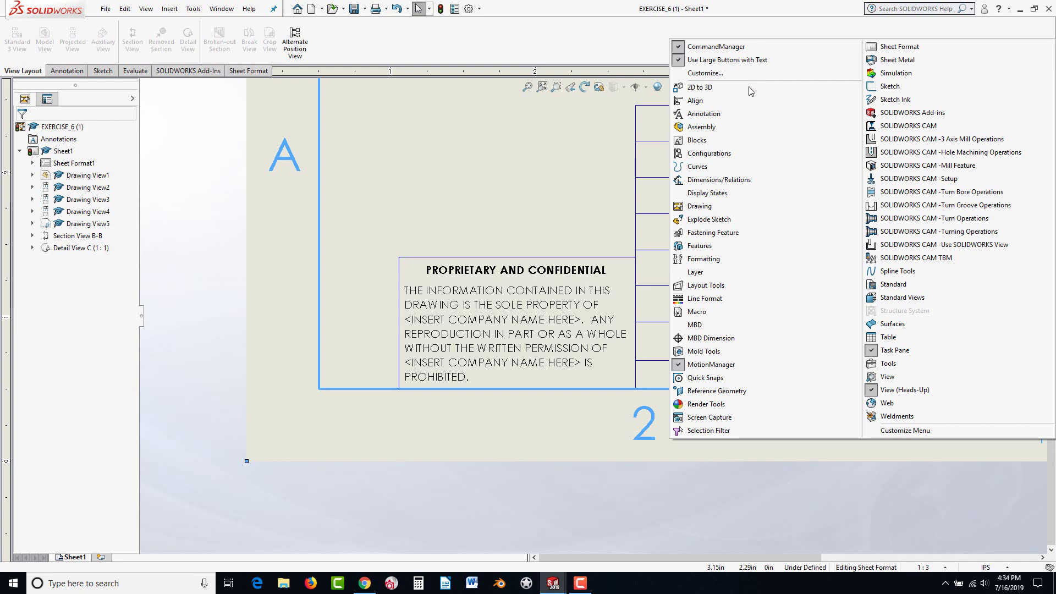
click(704, 300)
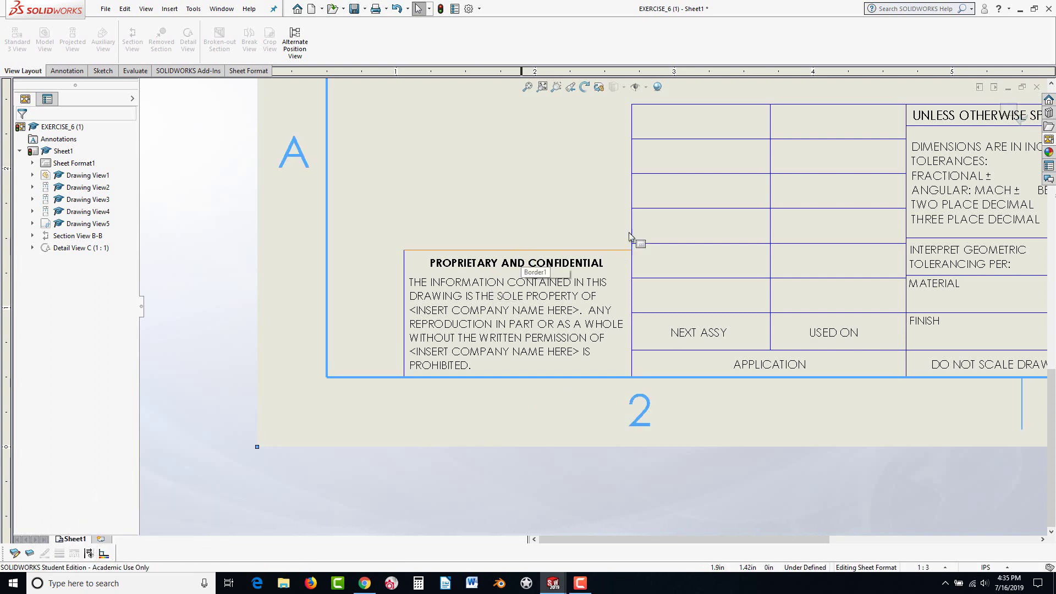
- Set the title block's horizontal line above APPLICATION to 0.0394in thickness and color it dark green
click(750, 351)
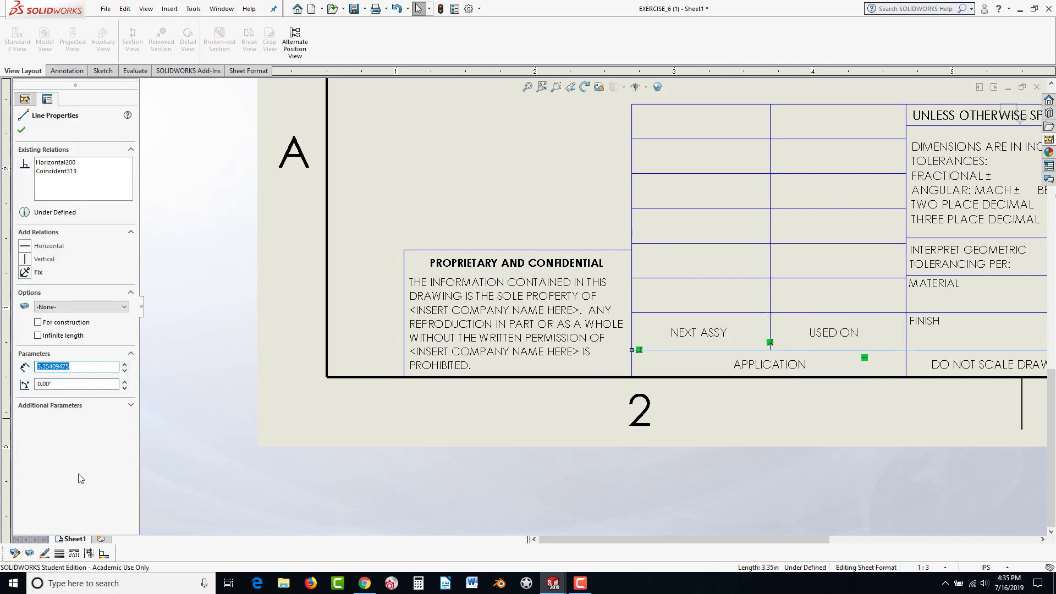
click(59, 553)
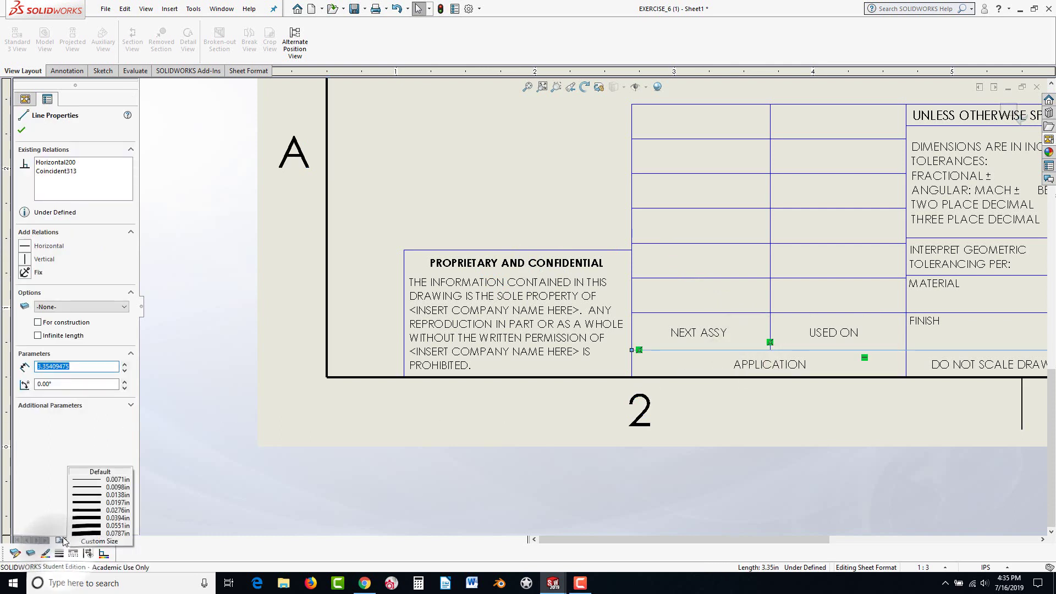
click(95, 518)
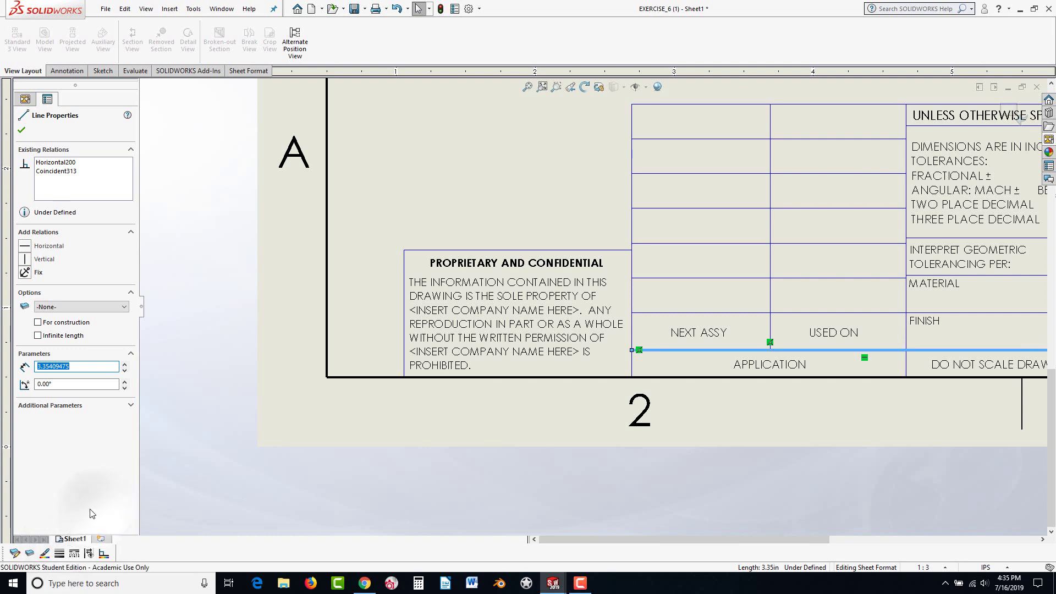
click(45, 554)
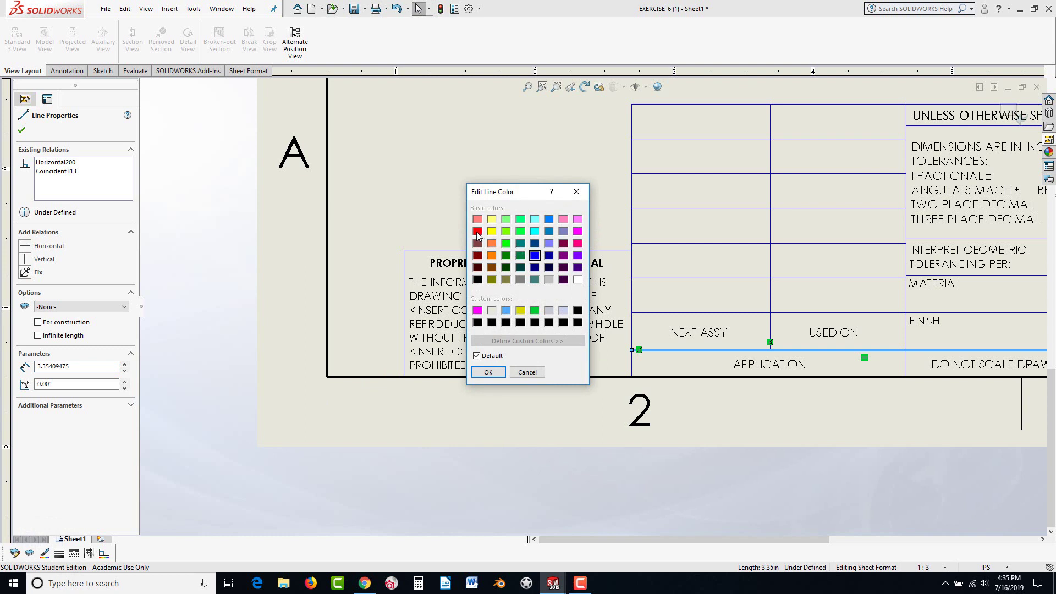
click(505, 255)
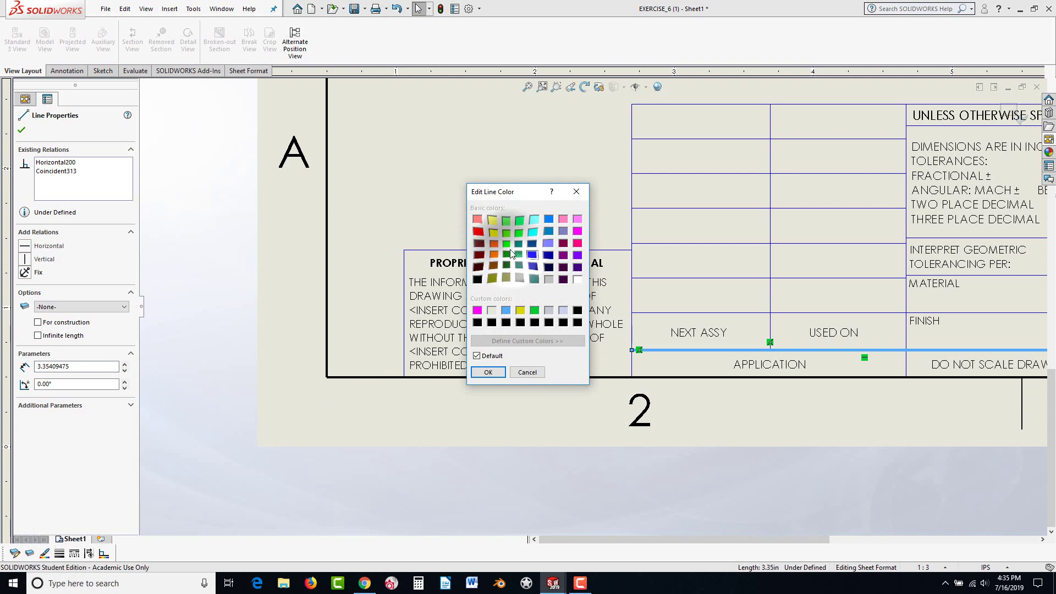
click(484, 373)
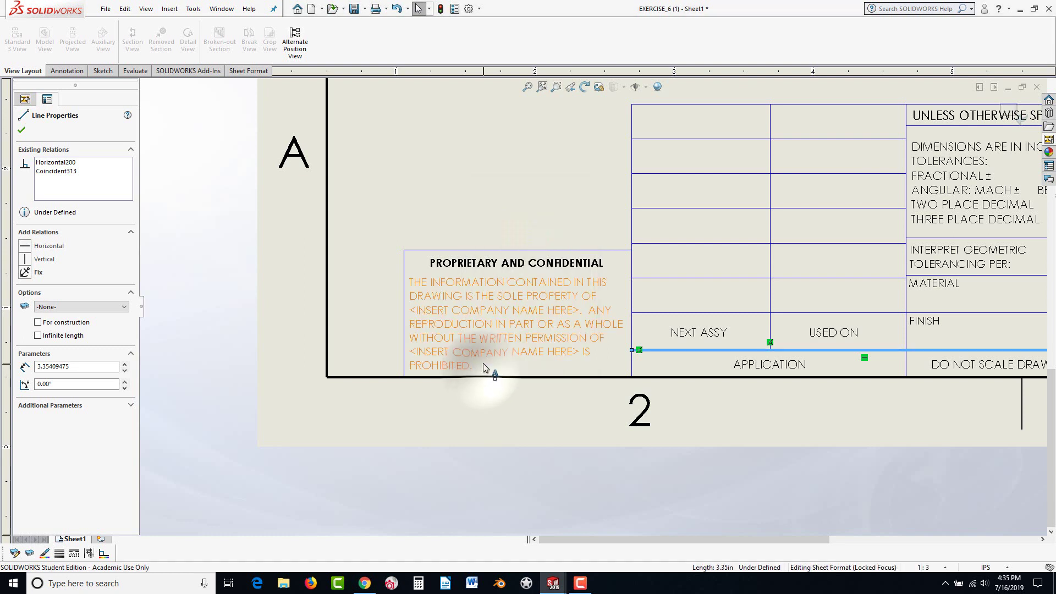
- Apply the Dashed line style to the line above APPLICATION and deselect it
click(75, 554)
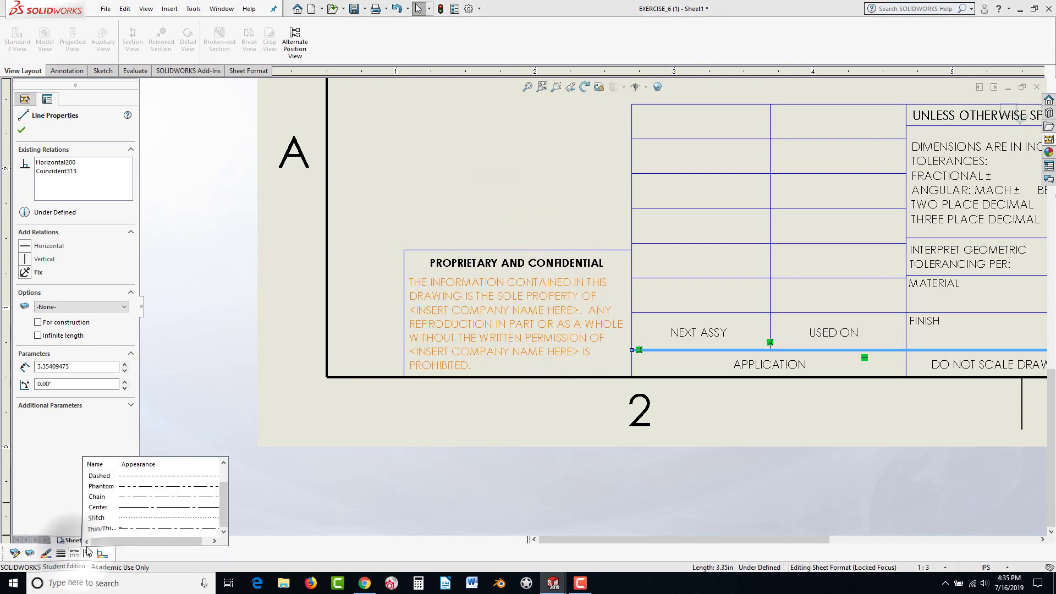
click(148, 481)
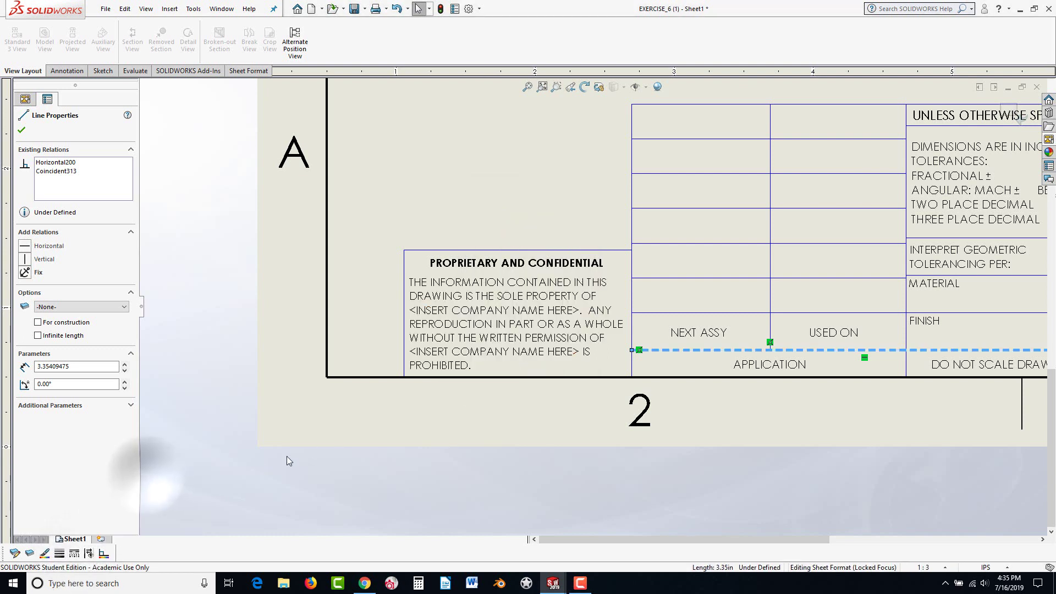
click(463, 176)
scroll(399, 378, up, 6)
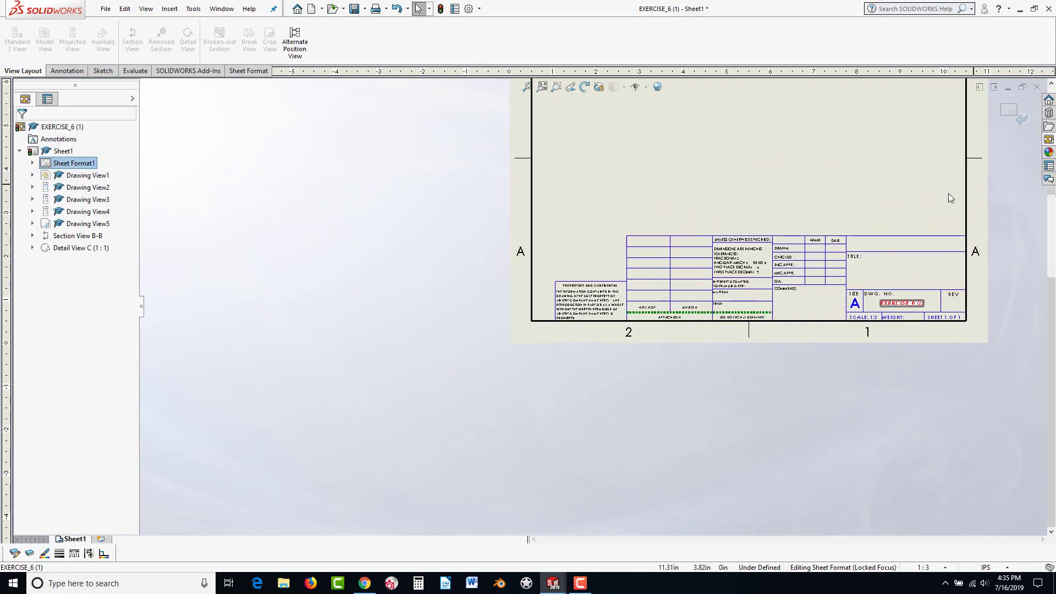
scroll(950, 198, down, 2)
scroll(764, 241, down, 1)
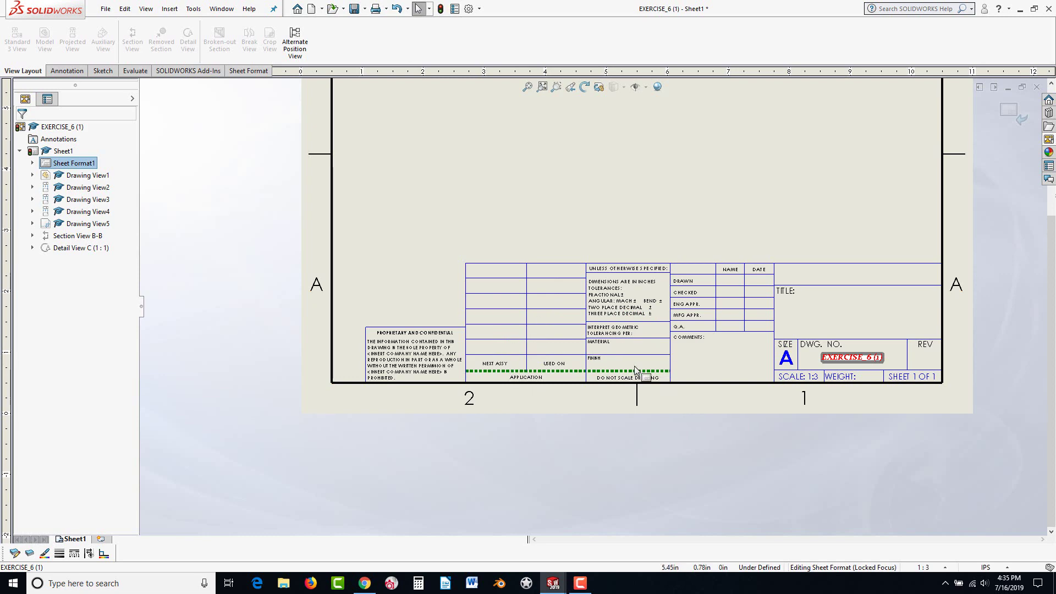
- Leave the sheet format and return to editing Sheet1 so the drawing views can be worked on
scroll(621, 379, up, 5)
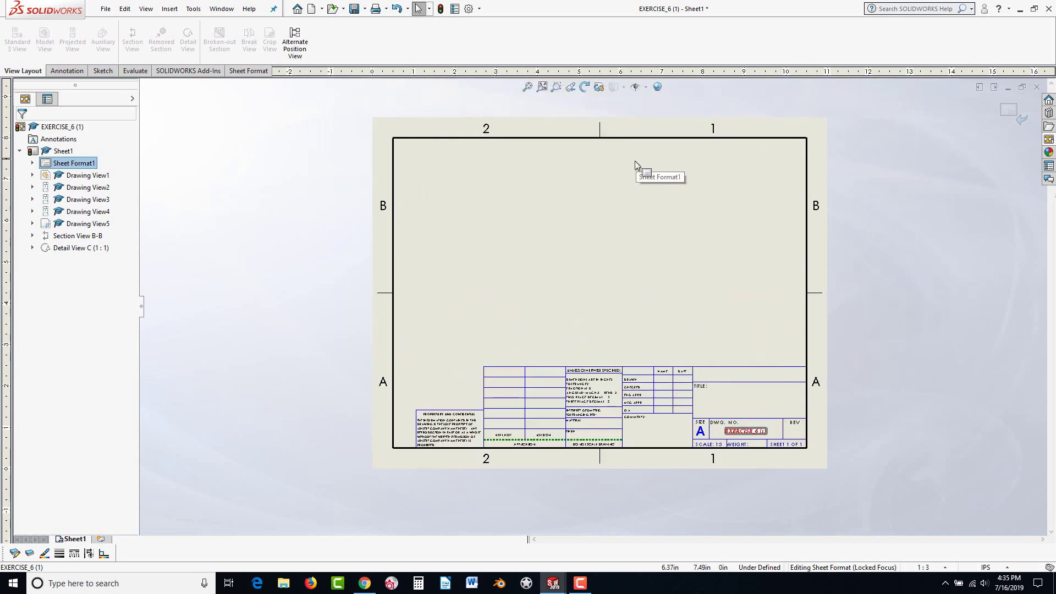
scroll(636, 221, down, 1)
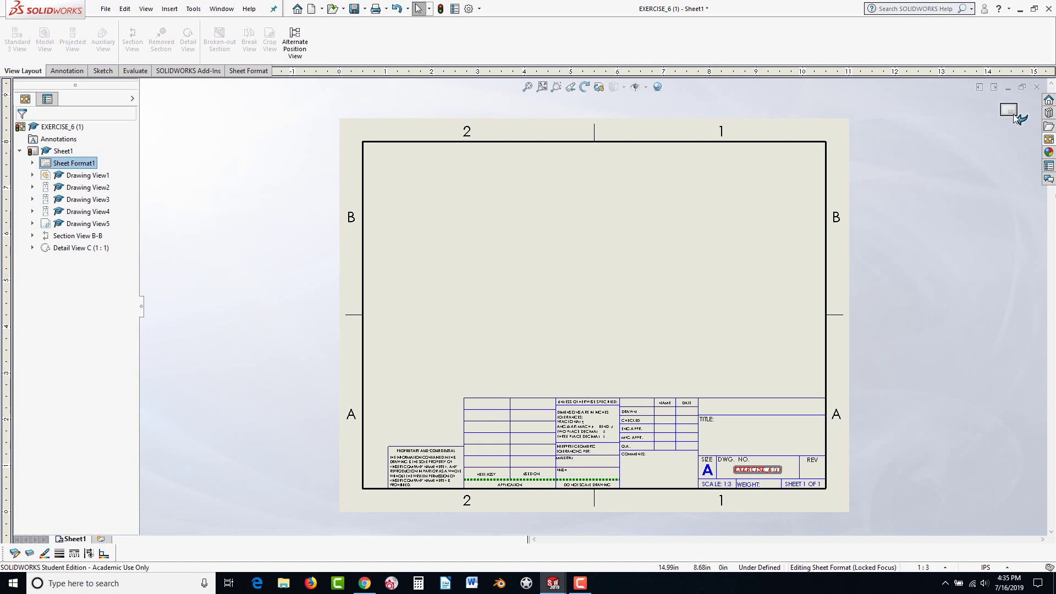
right_click(591, 287)
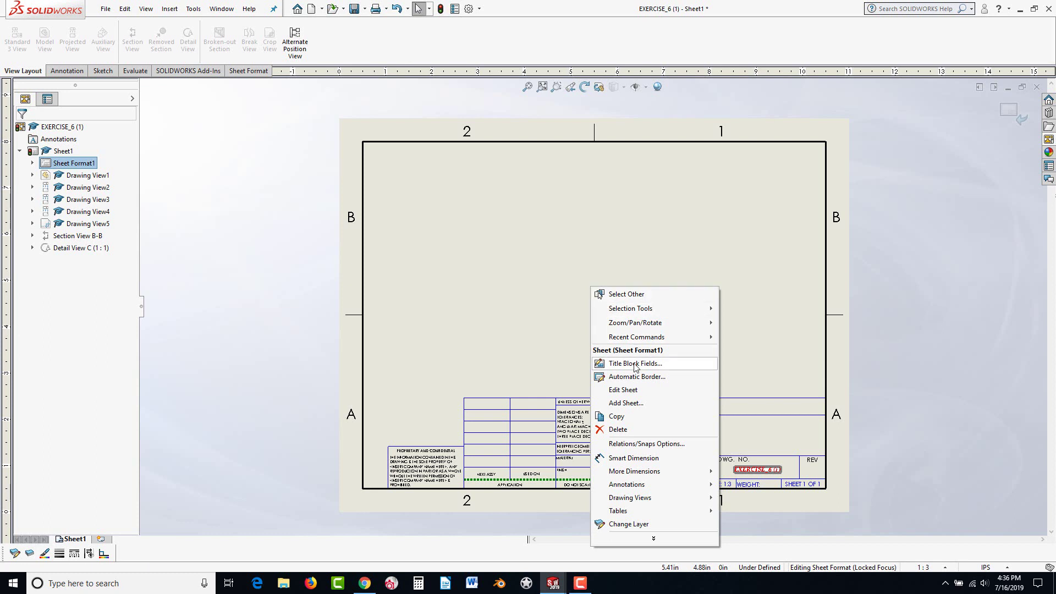
click(278, 317)
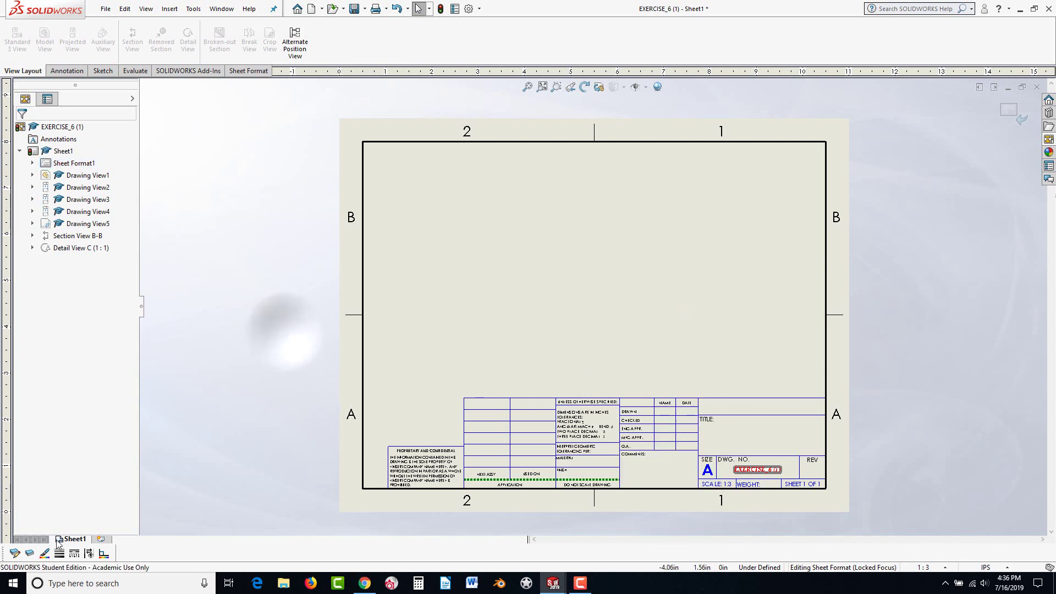
right_click(75, 541)
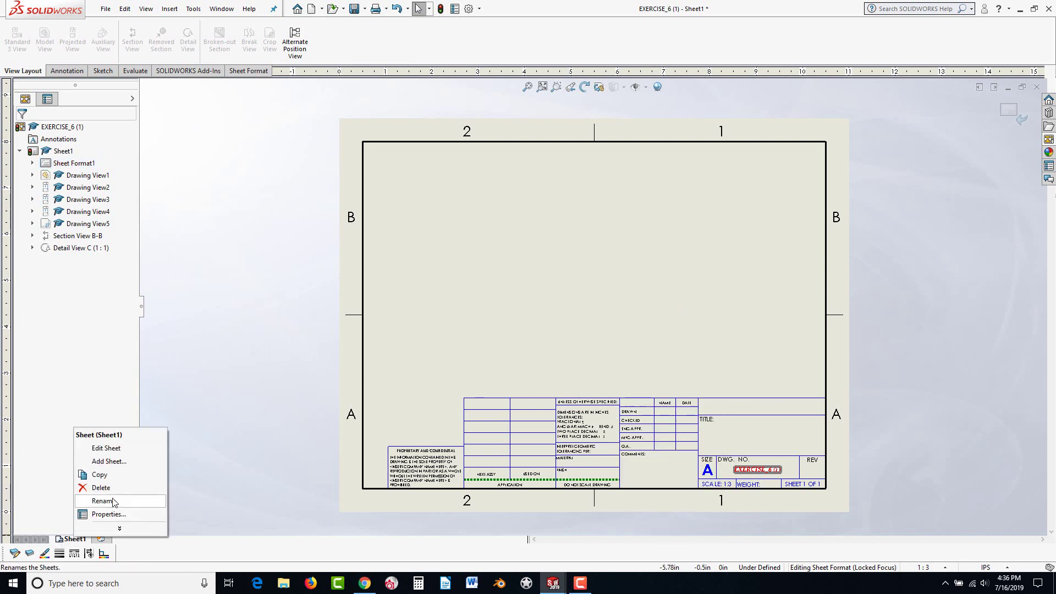
click(106, 449)
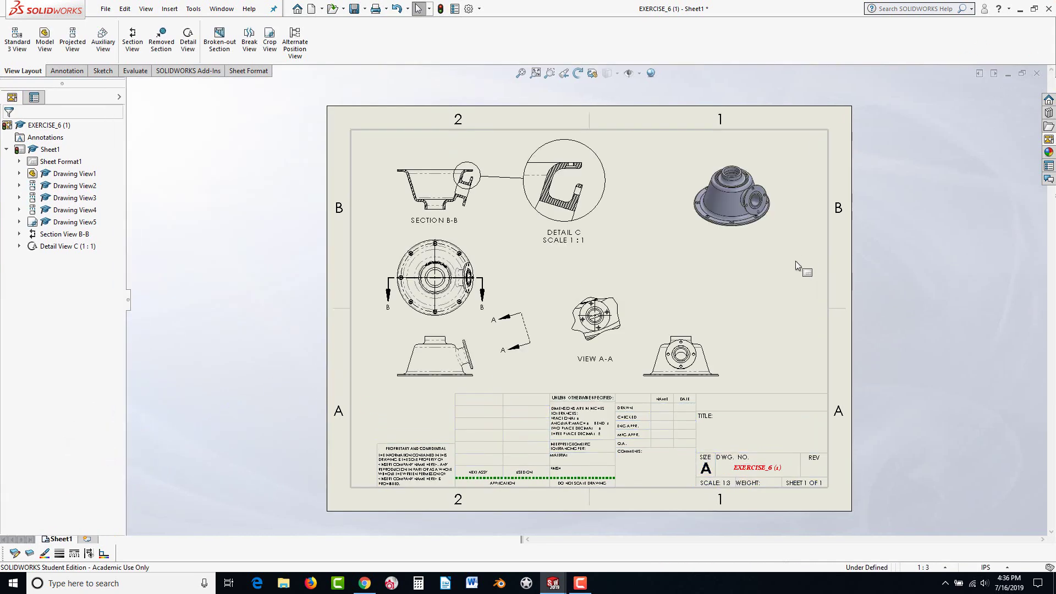
- Examine the title block and the arrangement of the drawing views on Sheet1
scroll(492, 517, down, 5)
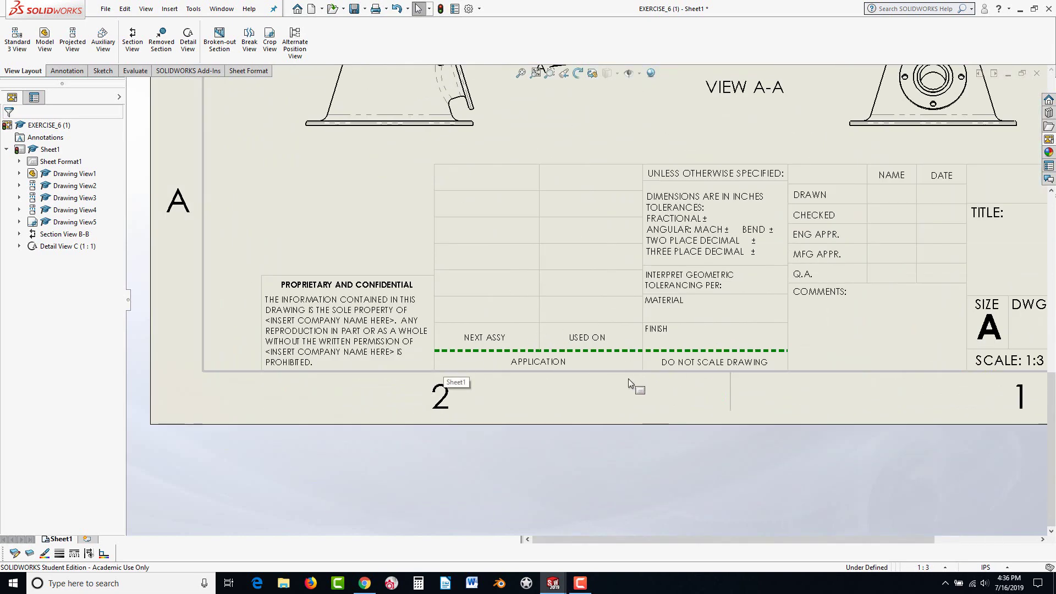
scroll(628, 379, up, 3)
scroll(873, 260, down, 2)
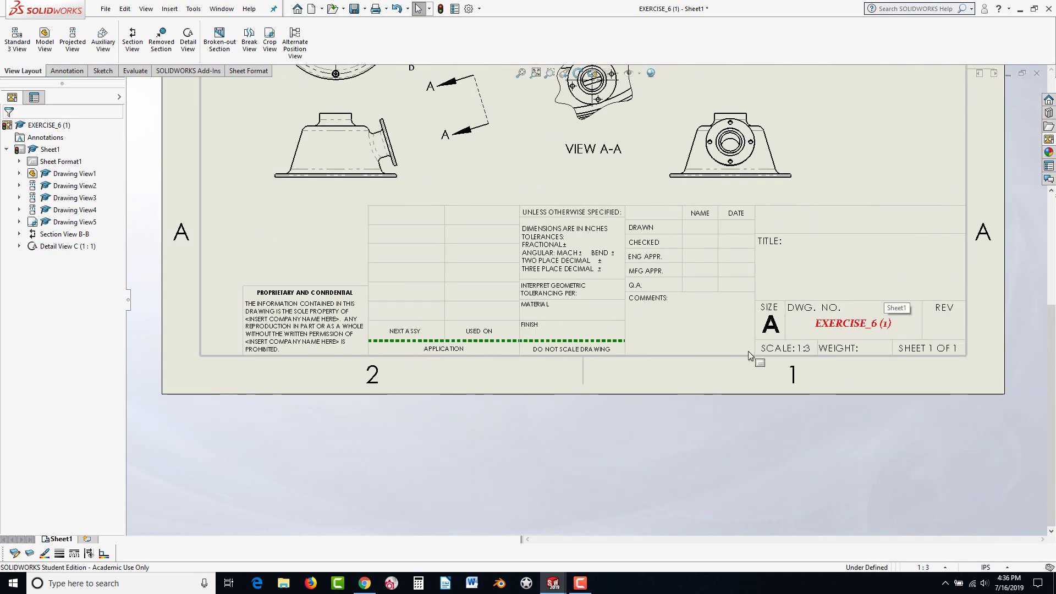
scroll(750, 353, up, 4)
scroll(553, 151, down, 1)
scroll(564, 183, down, 4)
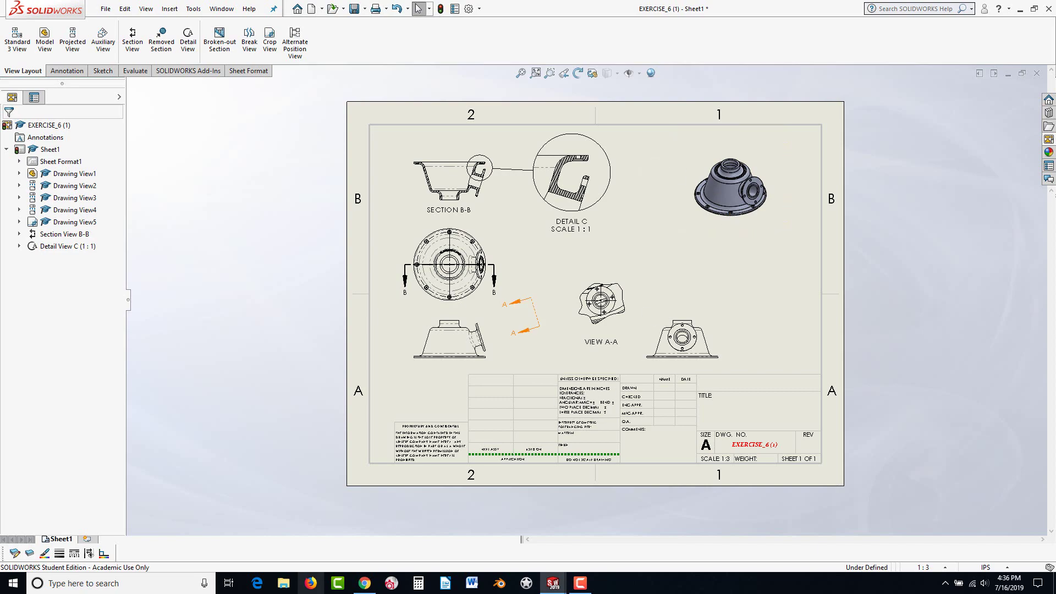
- Review items 18 to 20 on editing the sheet and sheet format in the SolidWorks Basics PDF in Chrome, and return to the SolidWorks drawing
click(365, 583)
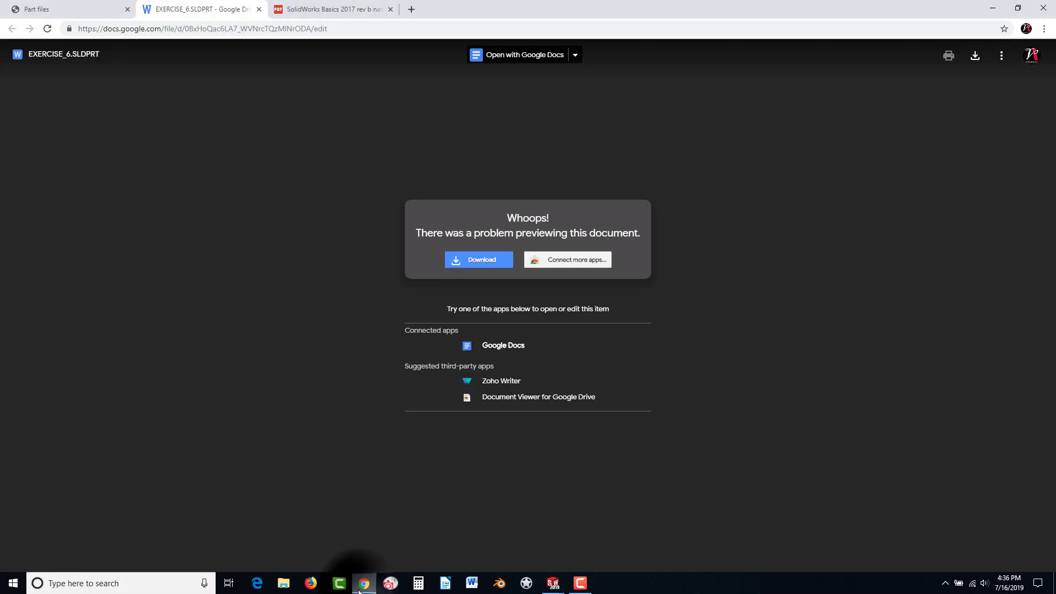
click(332, 13)
ctrl+scroll(534, 252, up, 3)
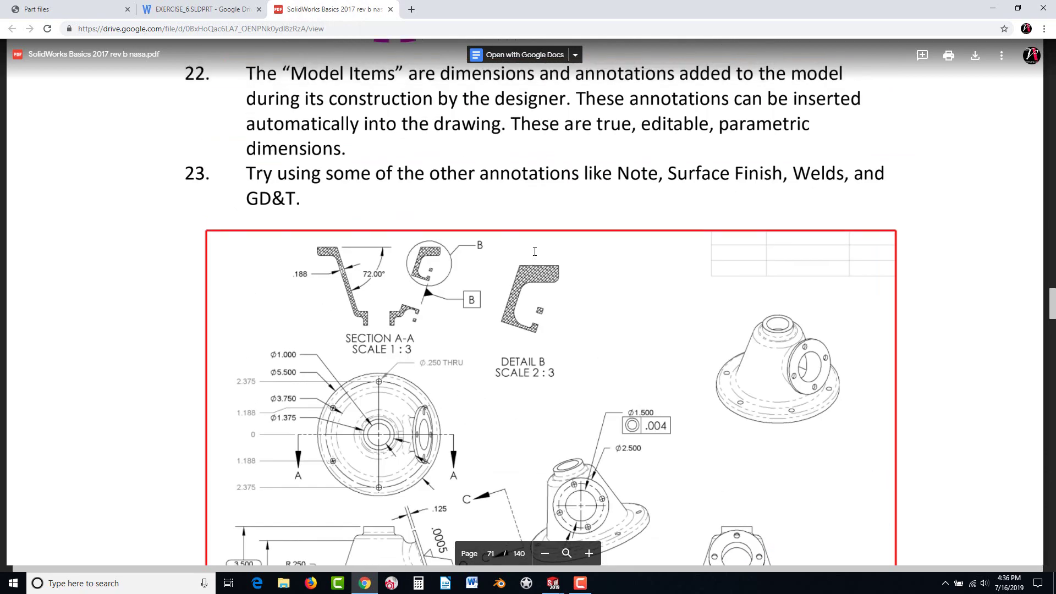
scroll(535, 252, up, 15)
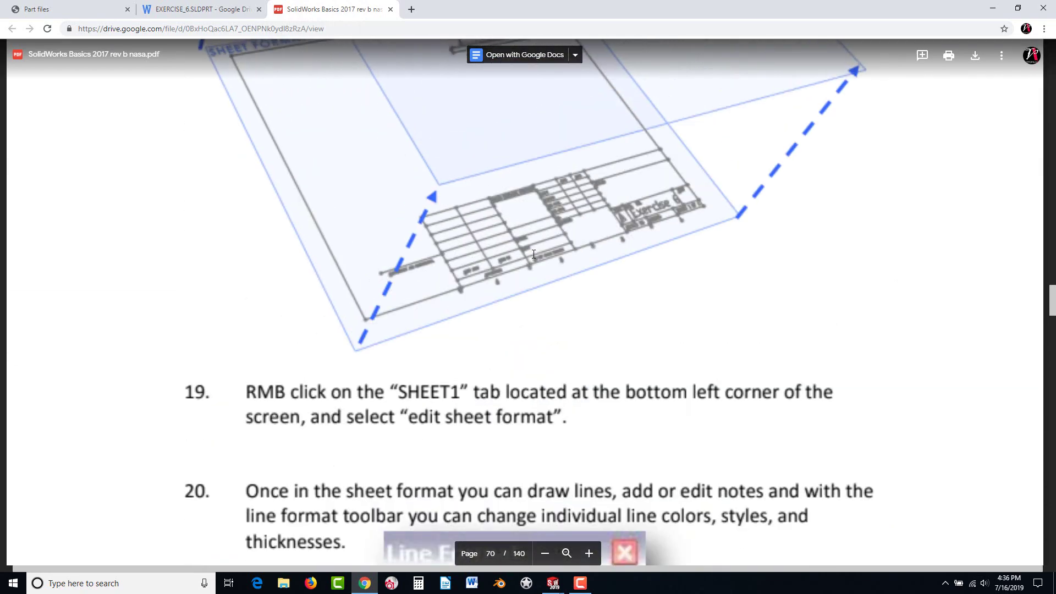
scroll(534, 254, up, 6)
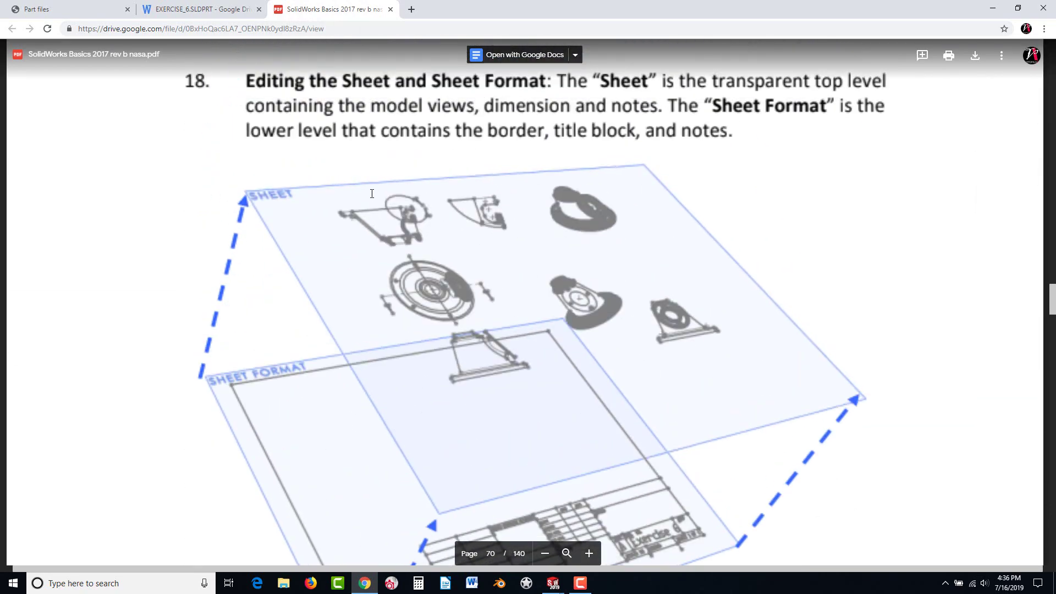
scroll(510, 132, up, 1)
scroll(566, 233, down, 2)
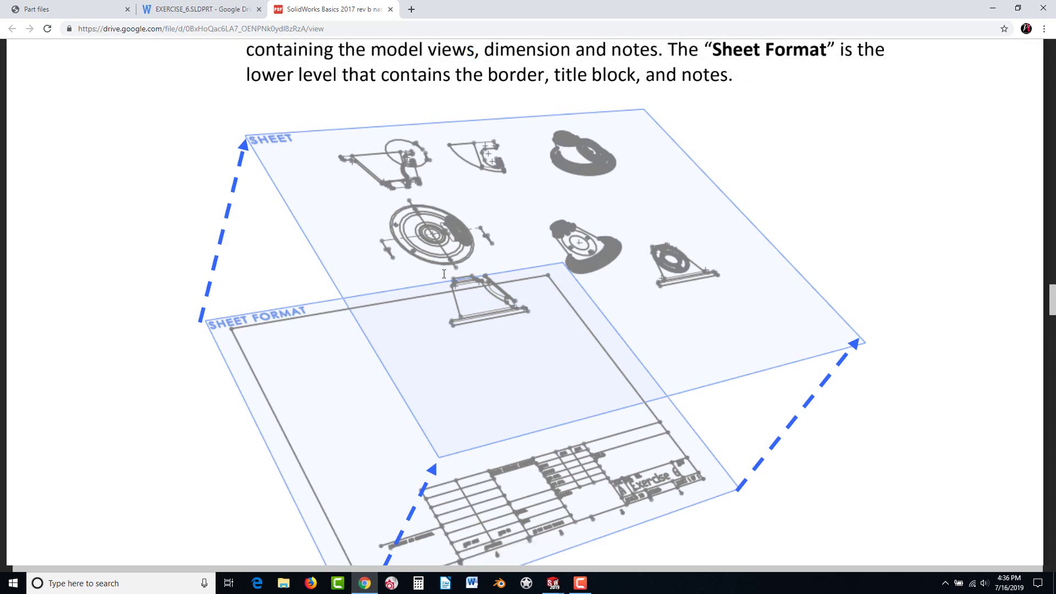
scroll(292, 447, down, 2)
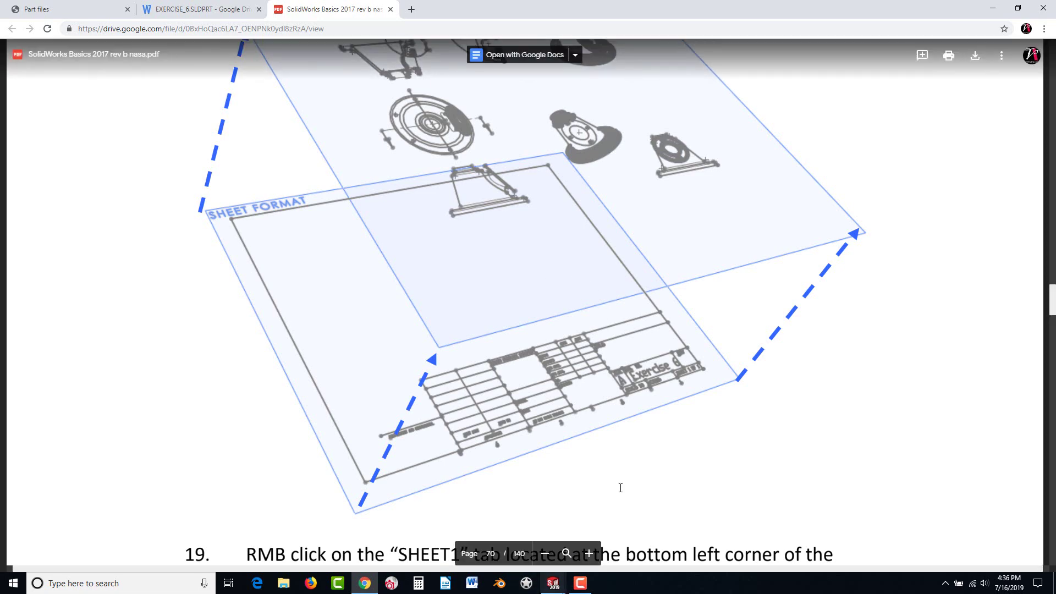
scroll(620, 488, down, 8)
scroll(632, 450, down, 5)
scroll(636, 431, up, 2)
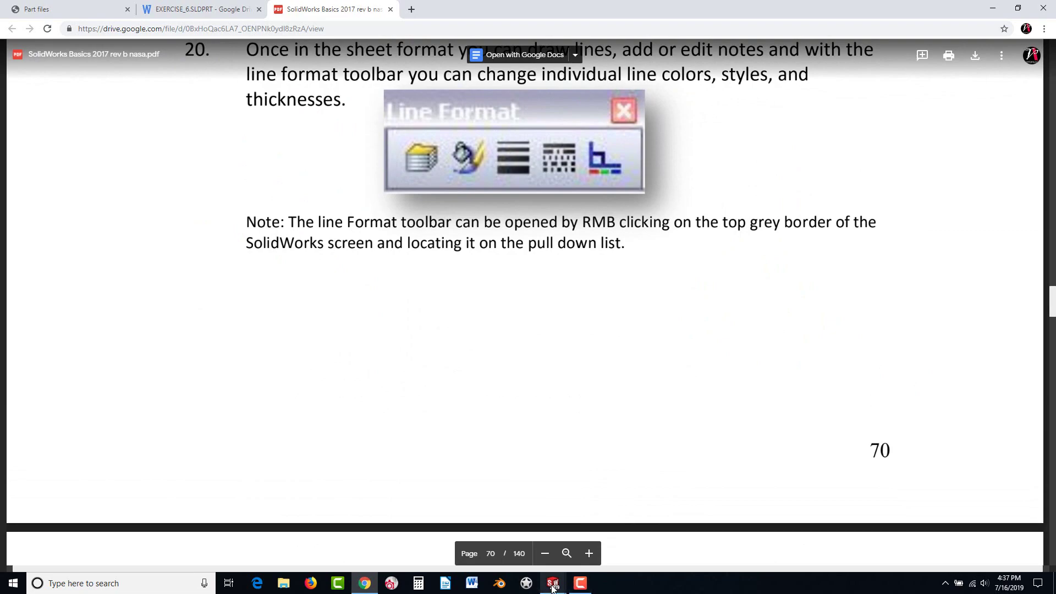
mouse_move(552, 588)
click(602, 540)
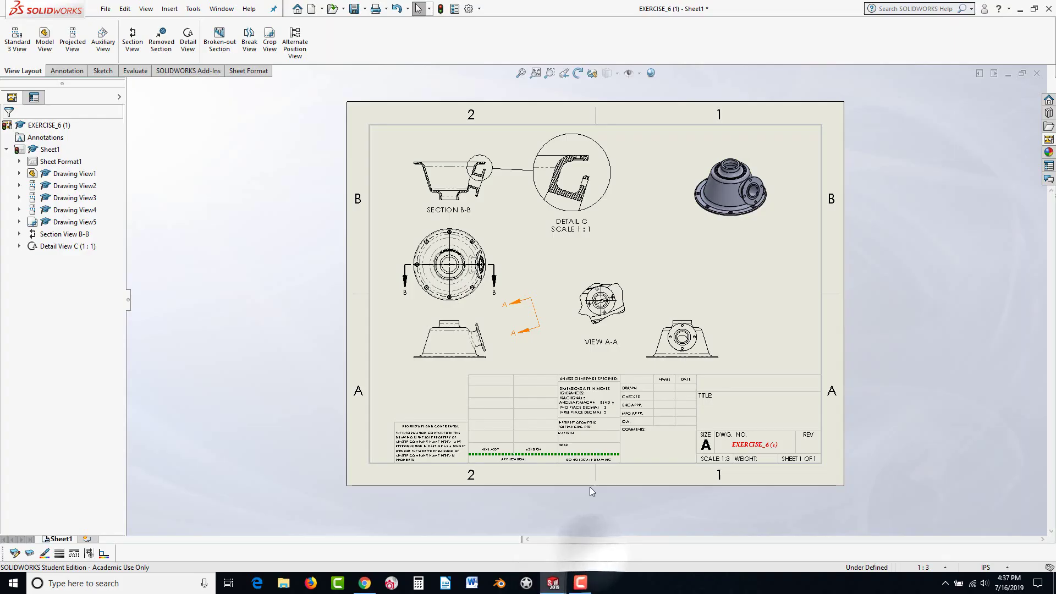
- Add a Smart Dimension for the vertical distance from the boss's top edge to the body's shoulder in the side view beside View A-A
scroll(682, 270, down, 2)
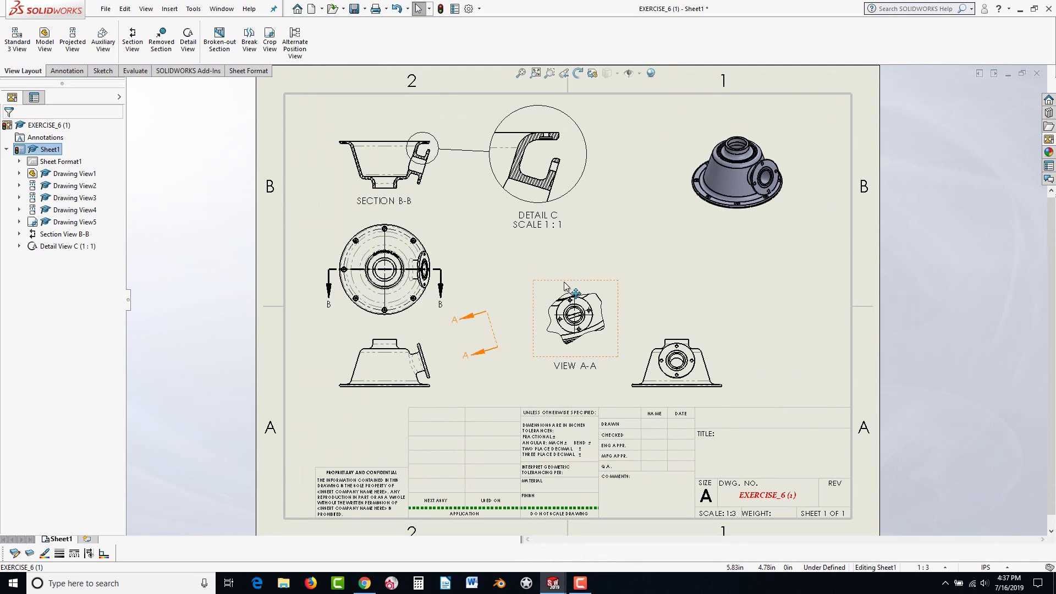
scroll(295, 400, down, 1)
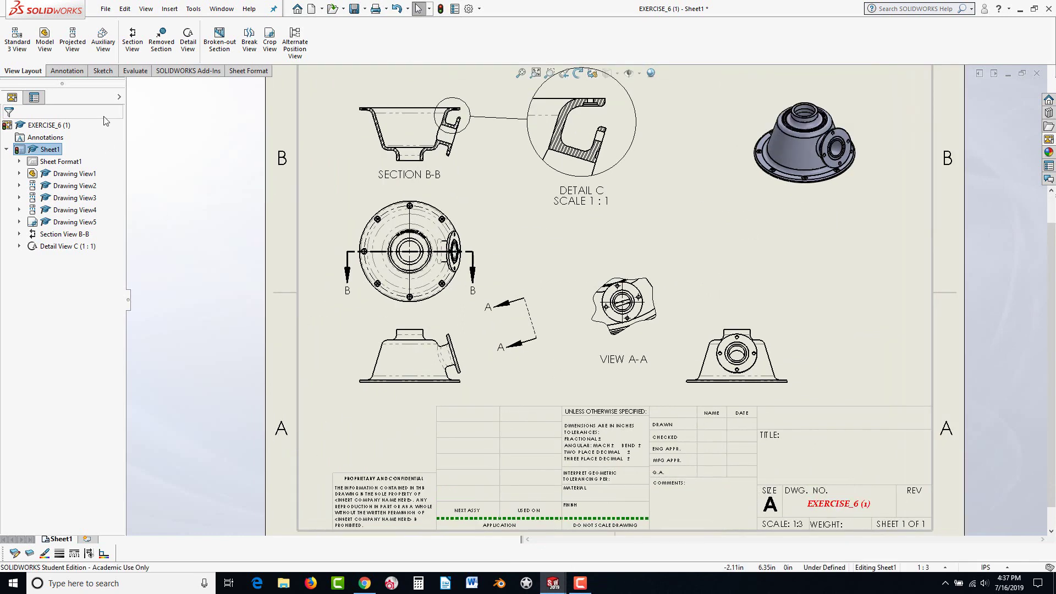
click(70, 73)
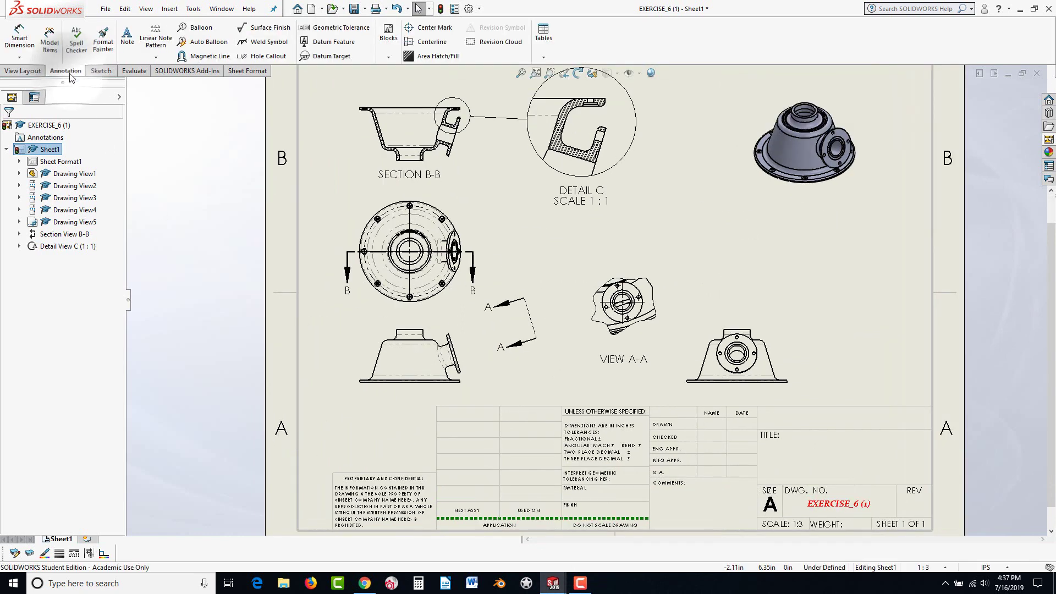
click(19, 57)
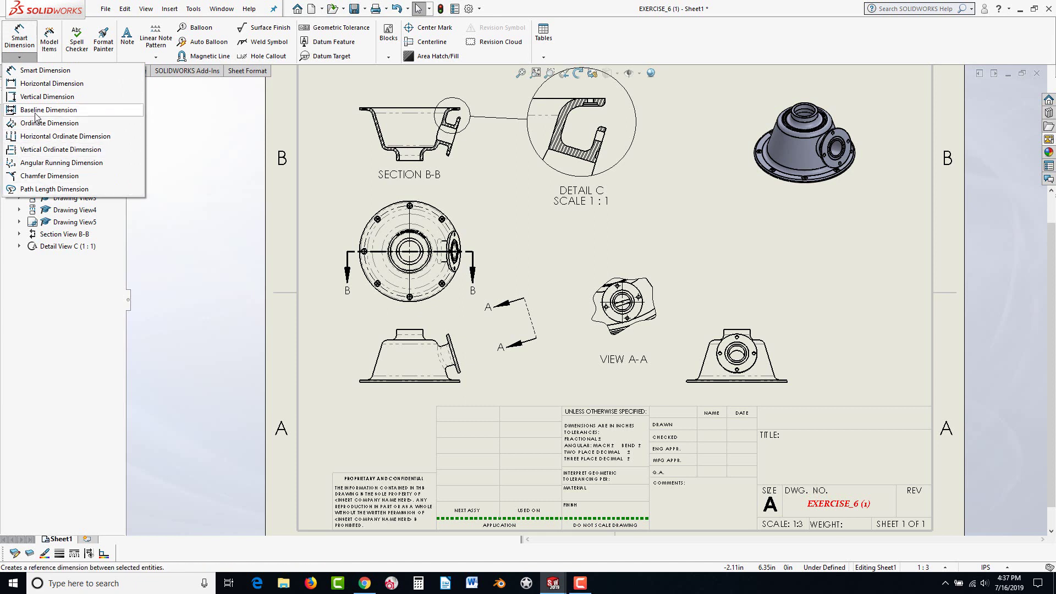
click(38, 71)
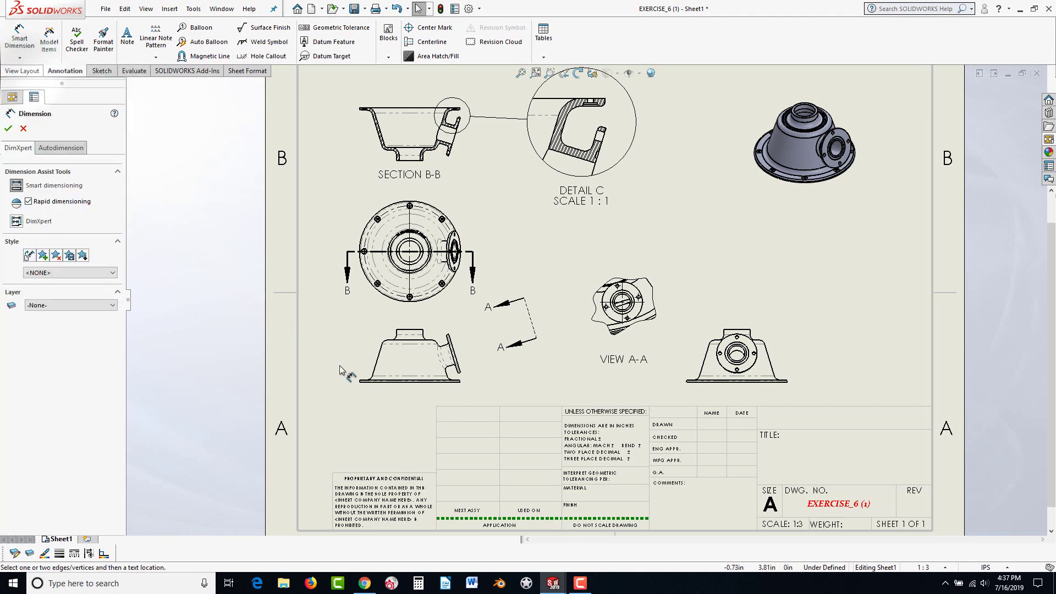
scroll(738, 363, down, 3)
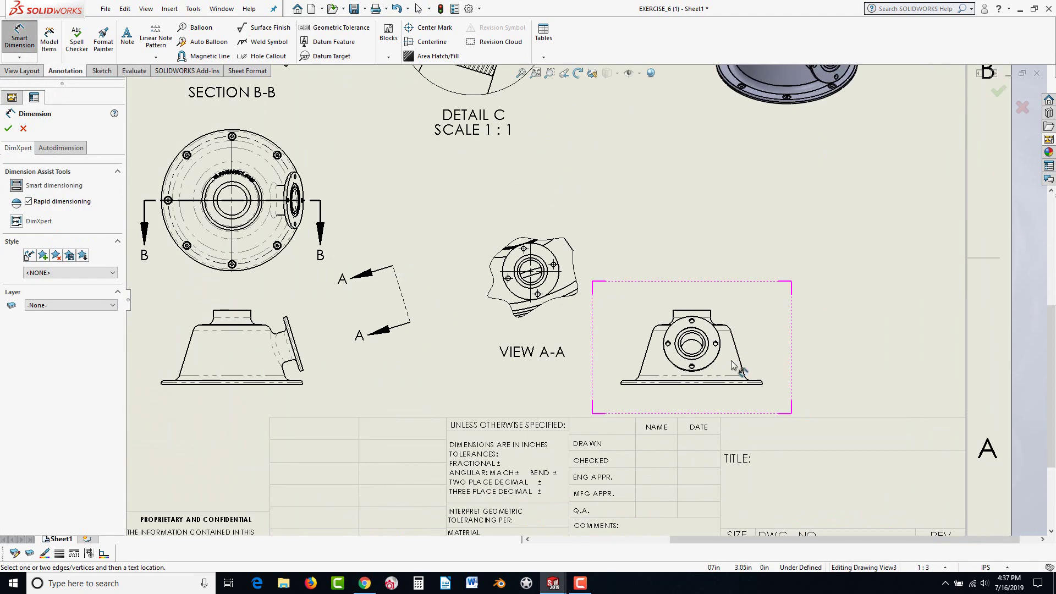
scroll(735, 366, down, 2)
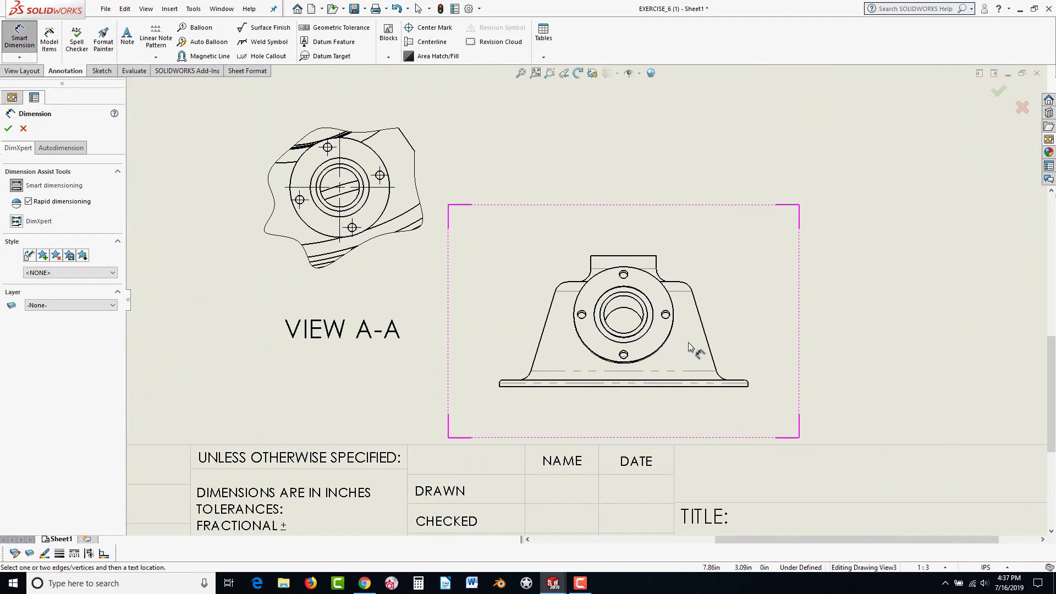
click(647, 256)
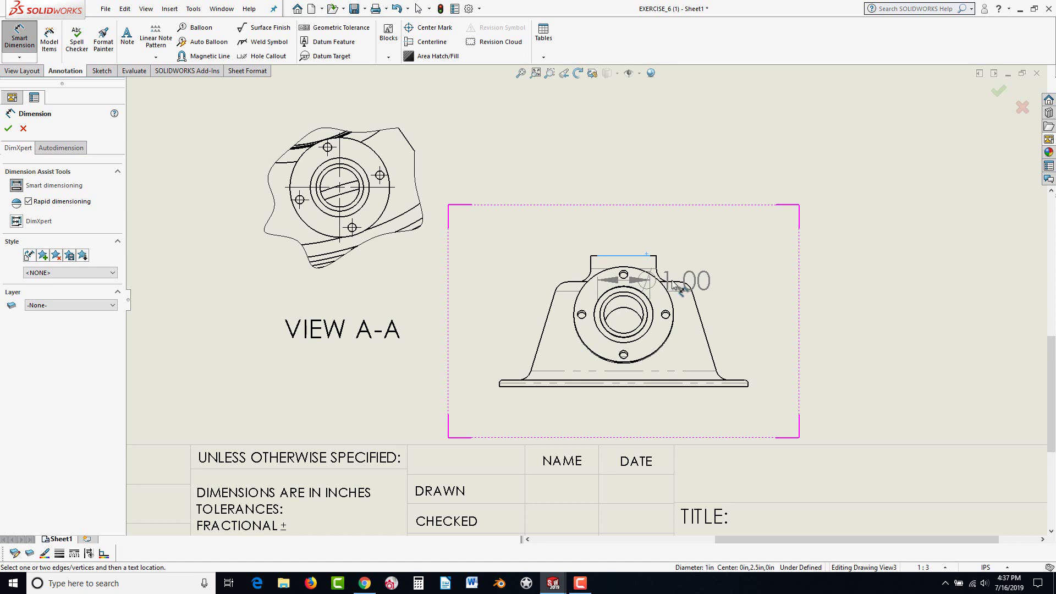
click(674, 282)
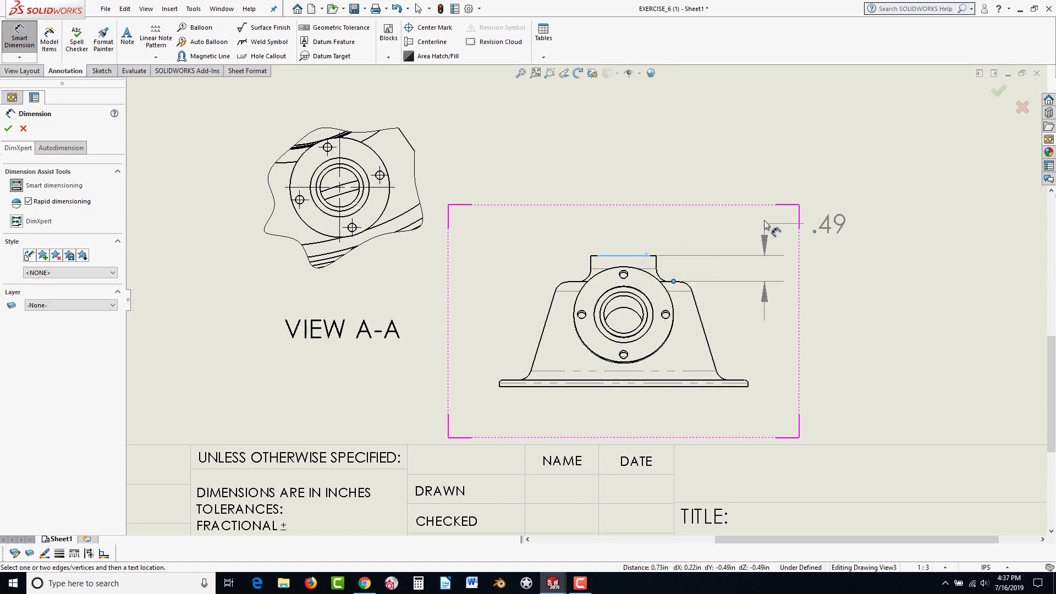
click(754, 206)
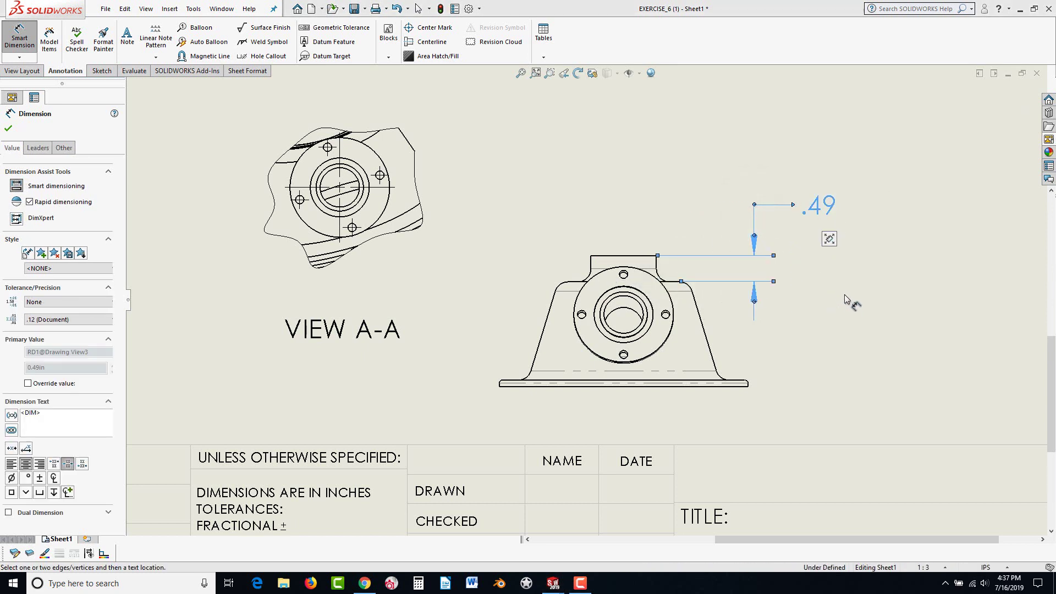
click(832, 382)
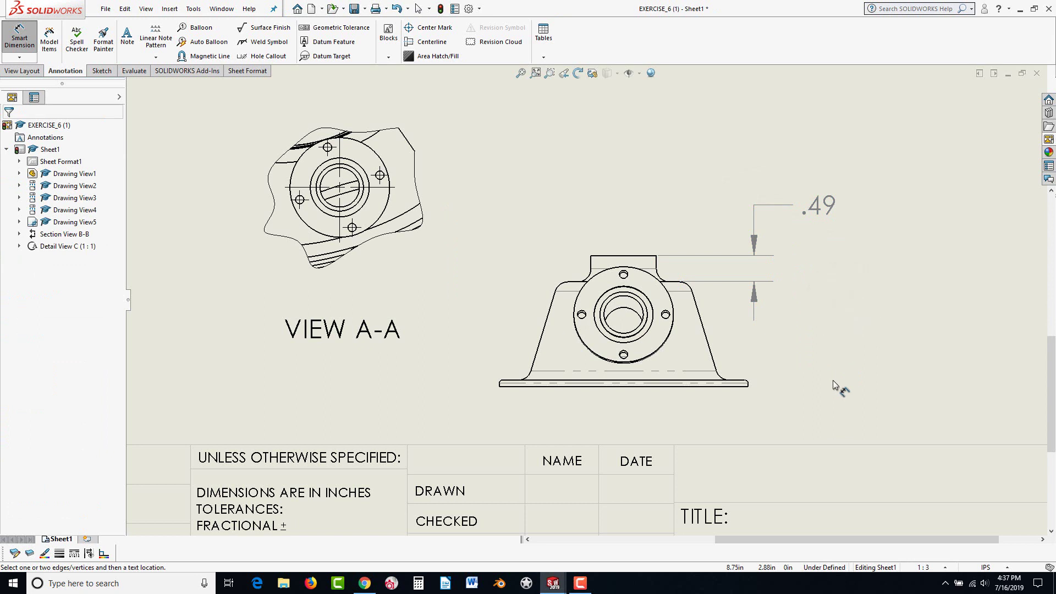
- Flip the boss height dimension's arrows to the inside of the extension lines and back to the outside
click(820, 207)
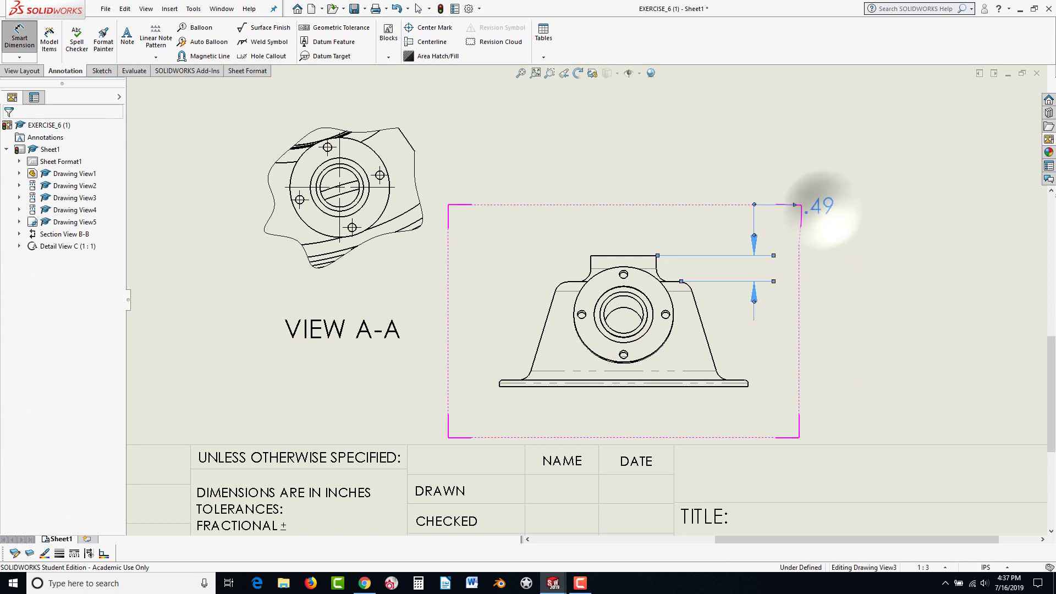
click(754, 237)
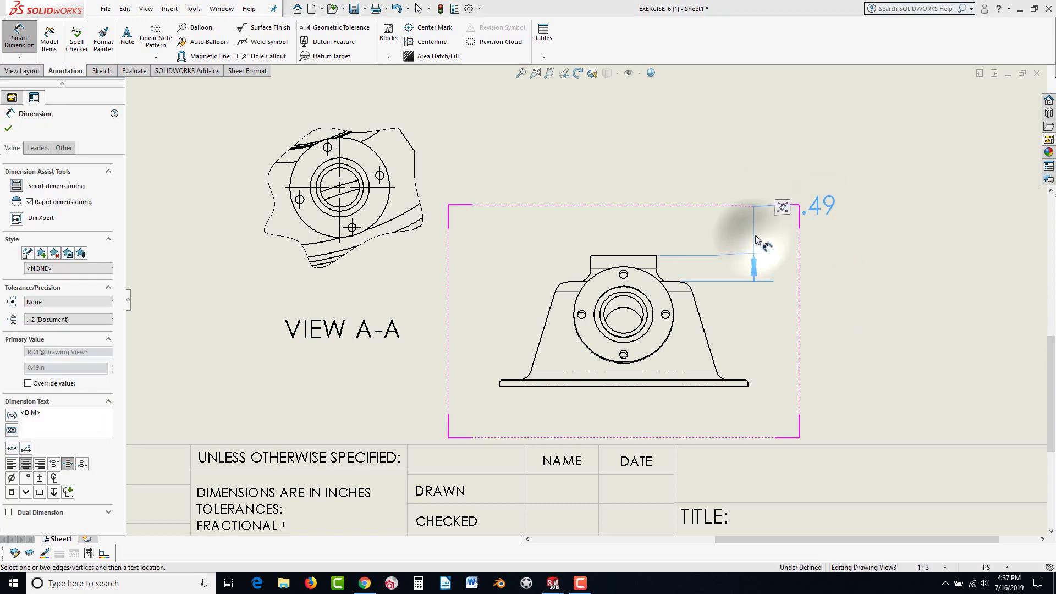
click(755, 269)
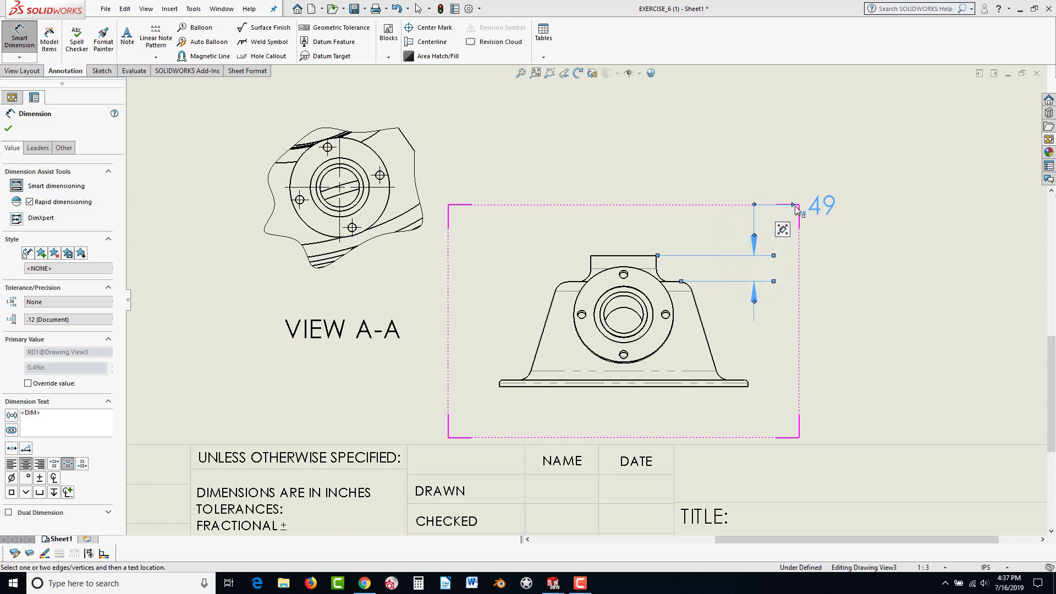
- Move the boss height dimension's text closer to its dimension line, try it on the opposite side, and place it below the lower arrow
drag(777, 209, 756, 209)
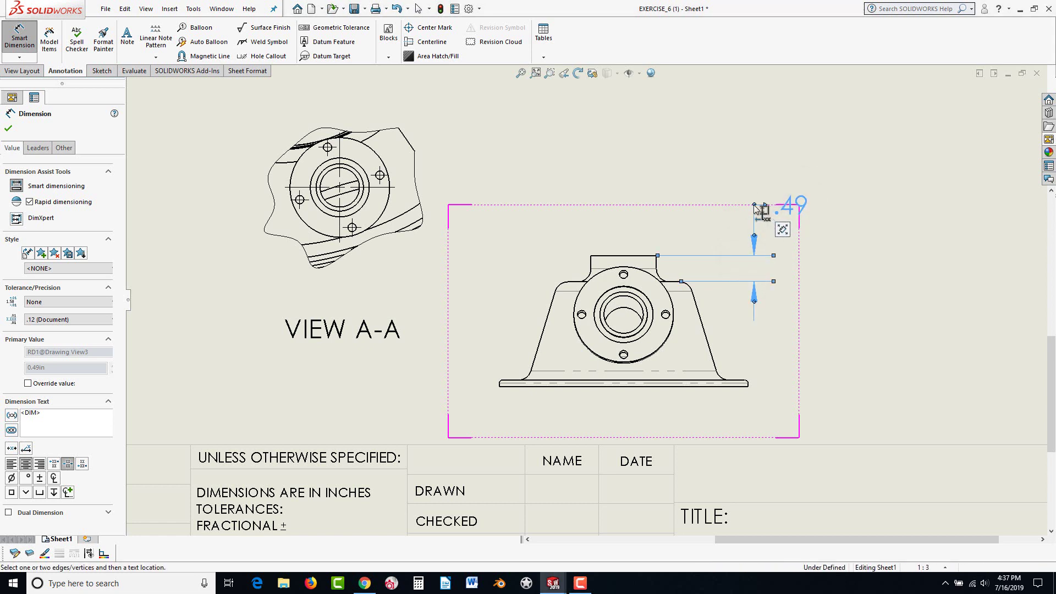
click(754, 206)
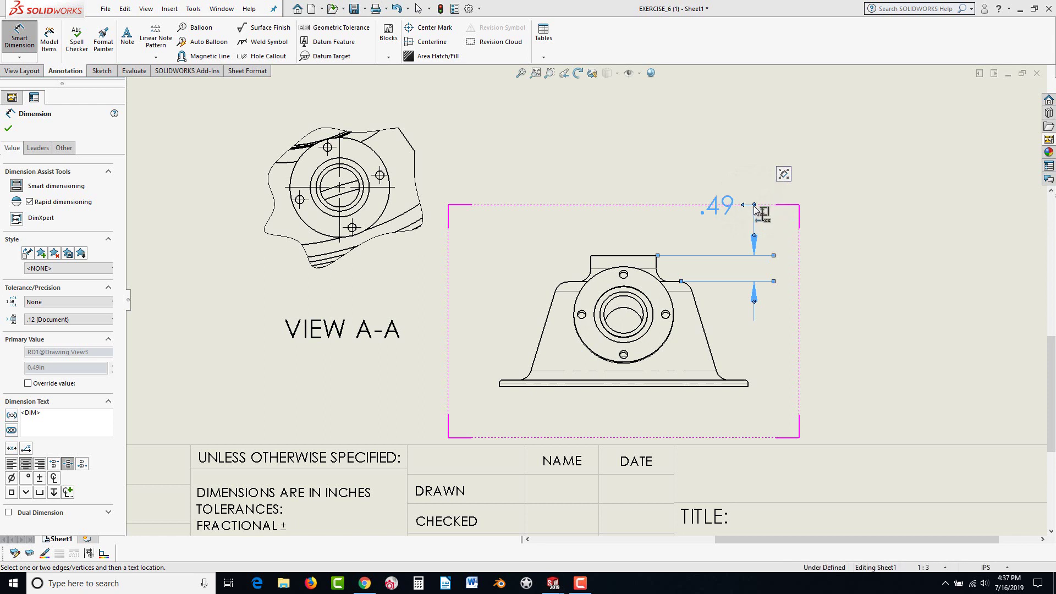
click(755, 205)
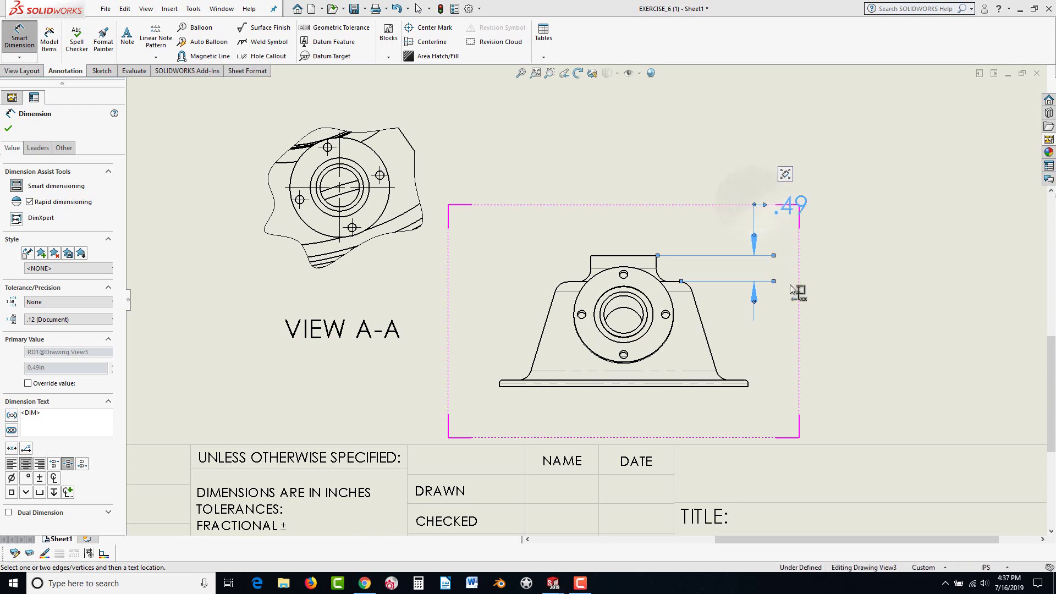
drag(802, 214, 809, 339)
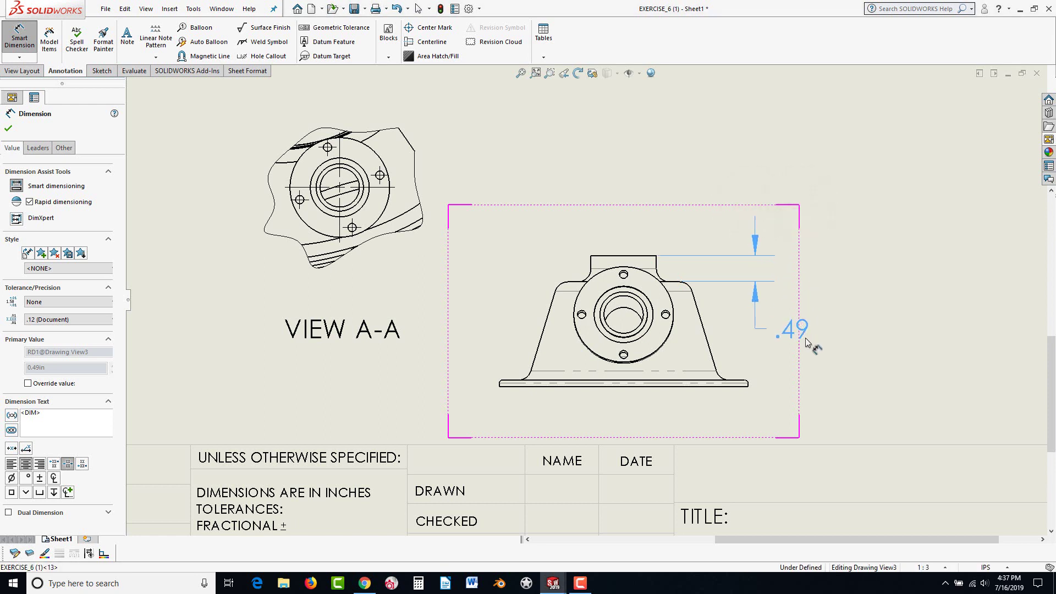
- Adjust the shoulder end of the boss height dimension's lower extension line in the side view and finish Smart Dimension
click(790, 384)
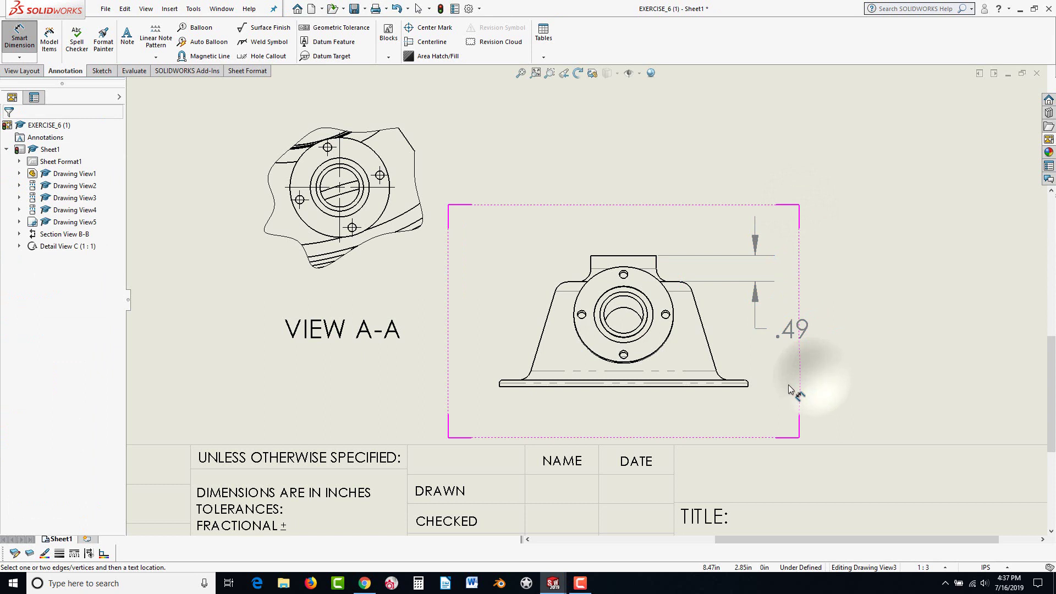
click(803, 336)
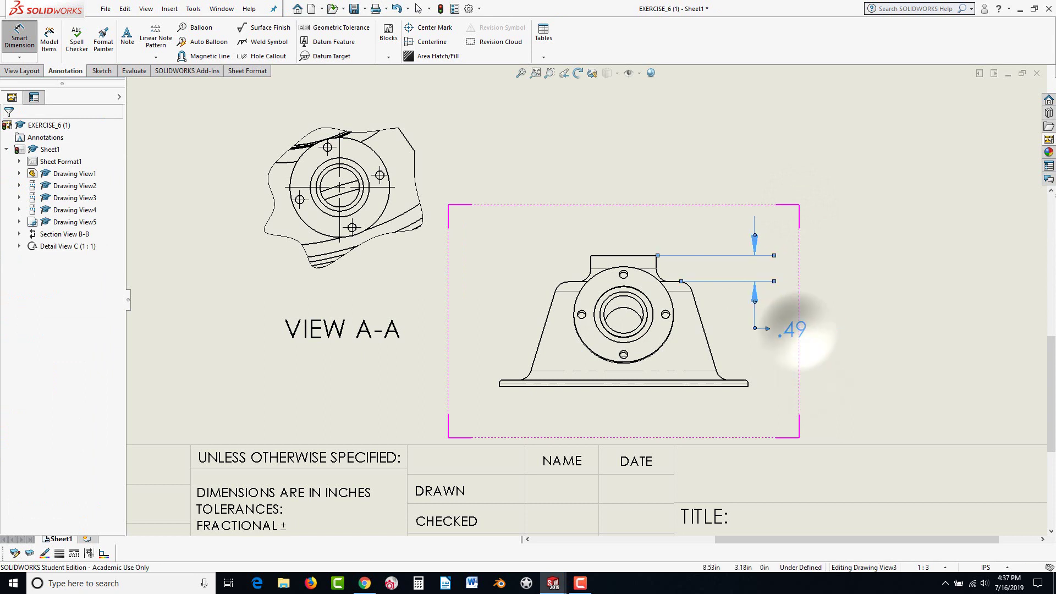
click(681, 282)
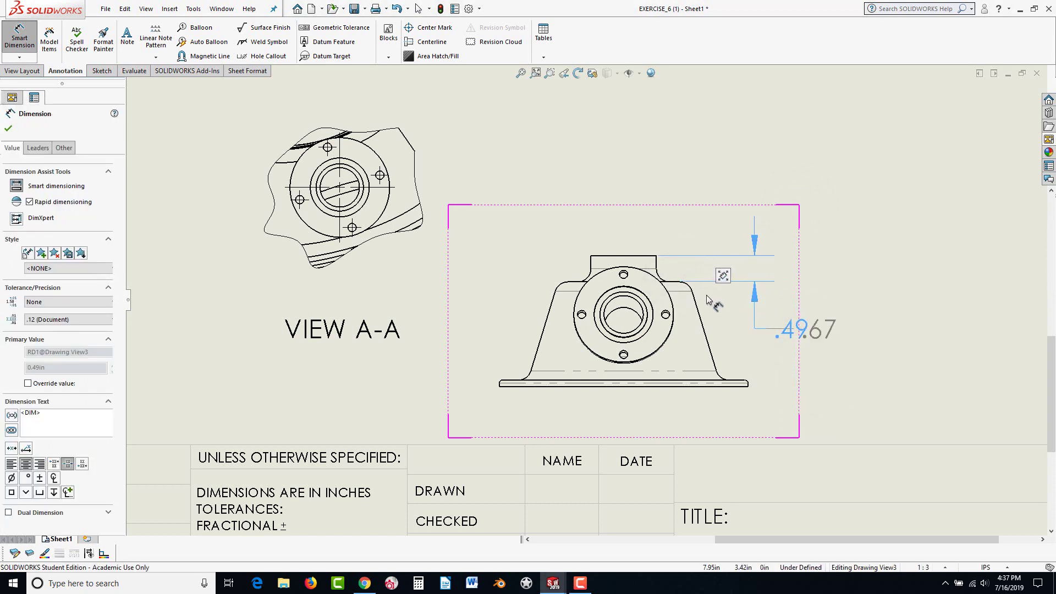
key(Escape)
scroll(688, 281, down, 4)
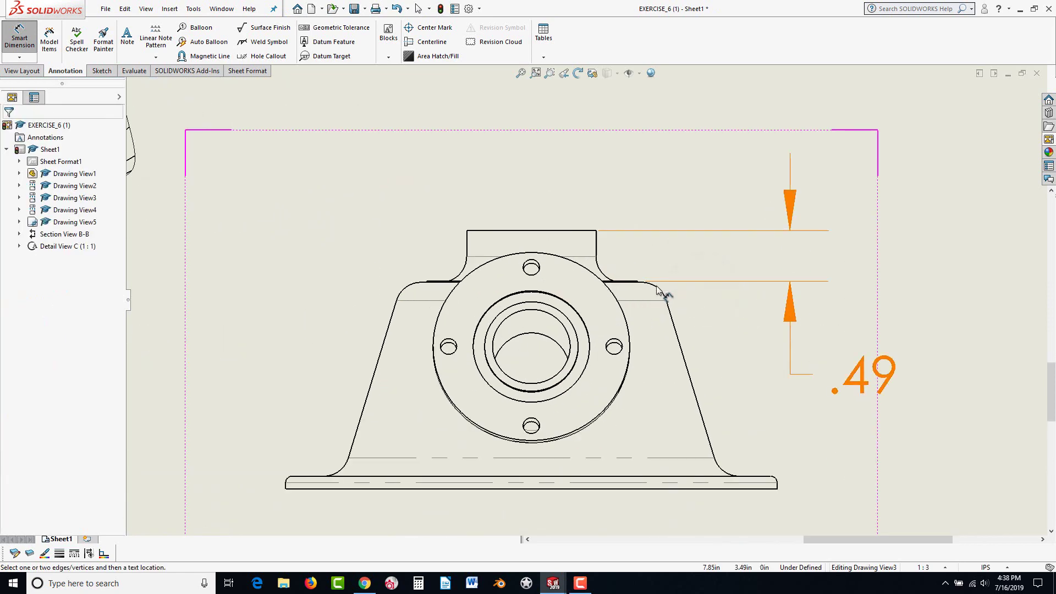
click(860, 375)
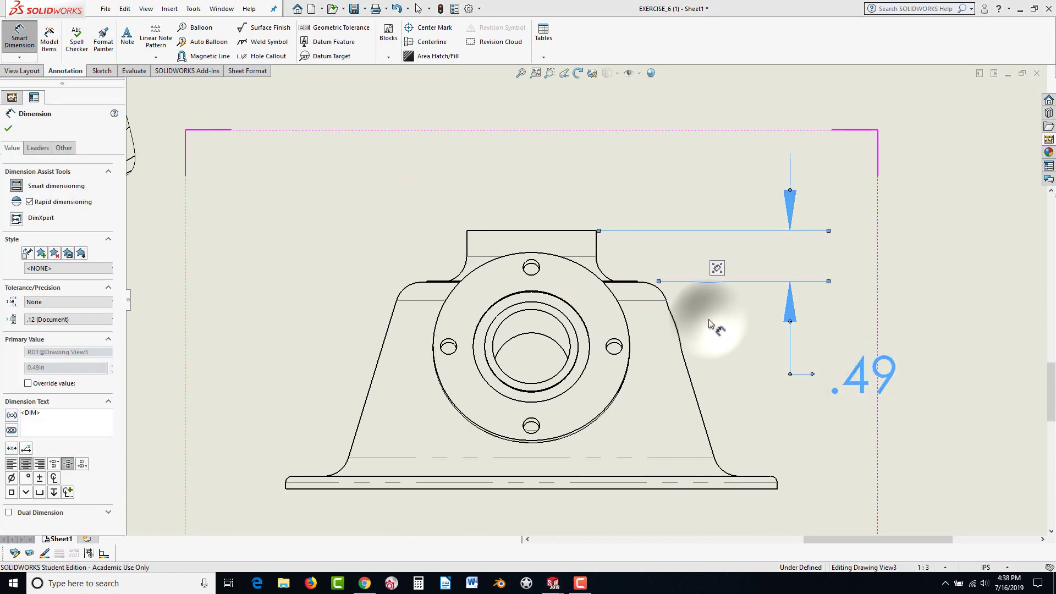
key(Escape)
scroll(714, 372, up, 3)
scroll(710, 379, up, 2)
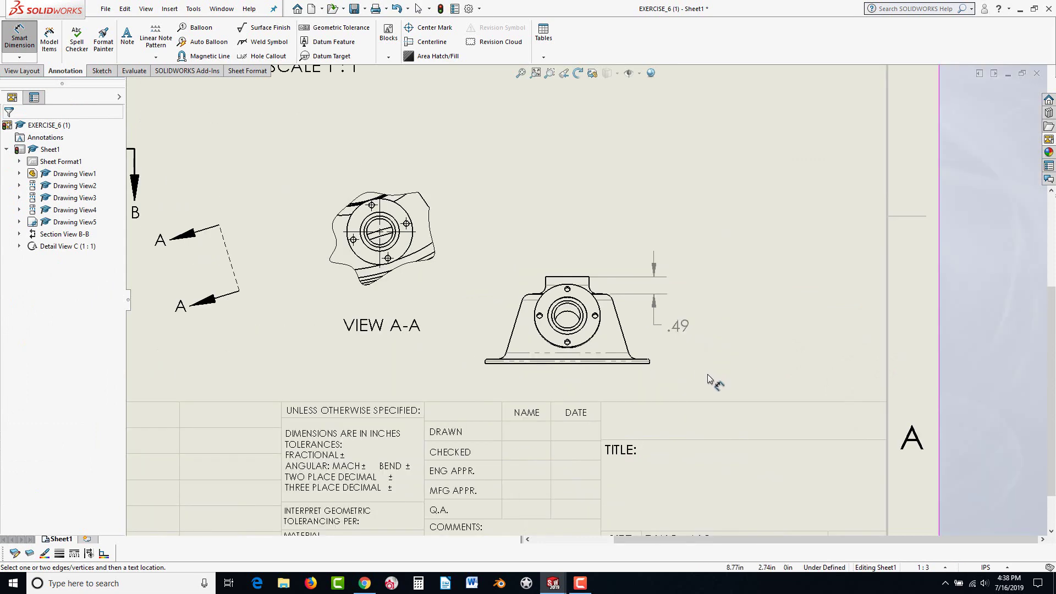
scroll(709, 379, up, 2)
scroll(470, 362, down, 2)
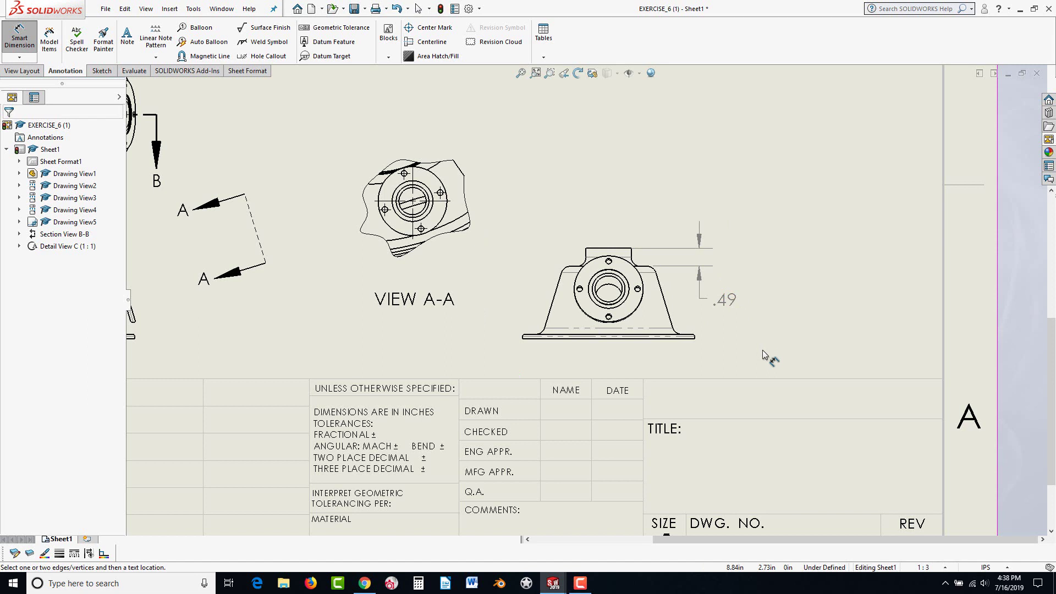
click(724, 300)
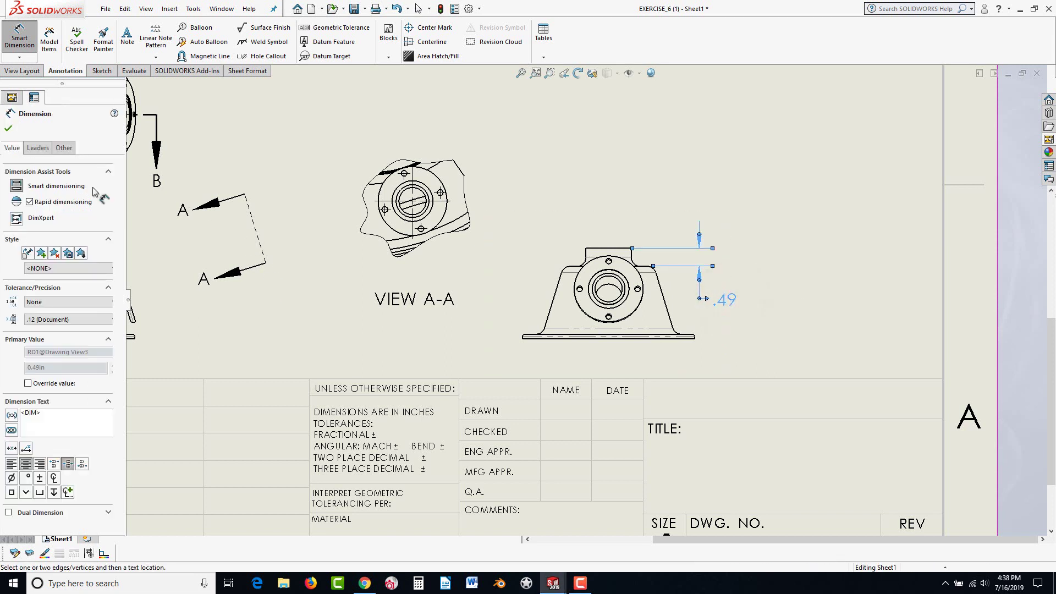
click(8, 129)
click(430, 328)
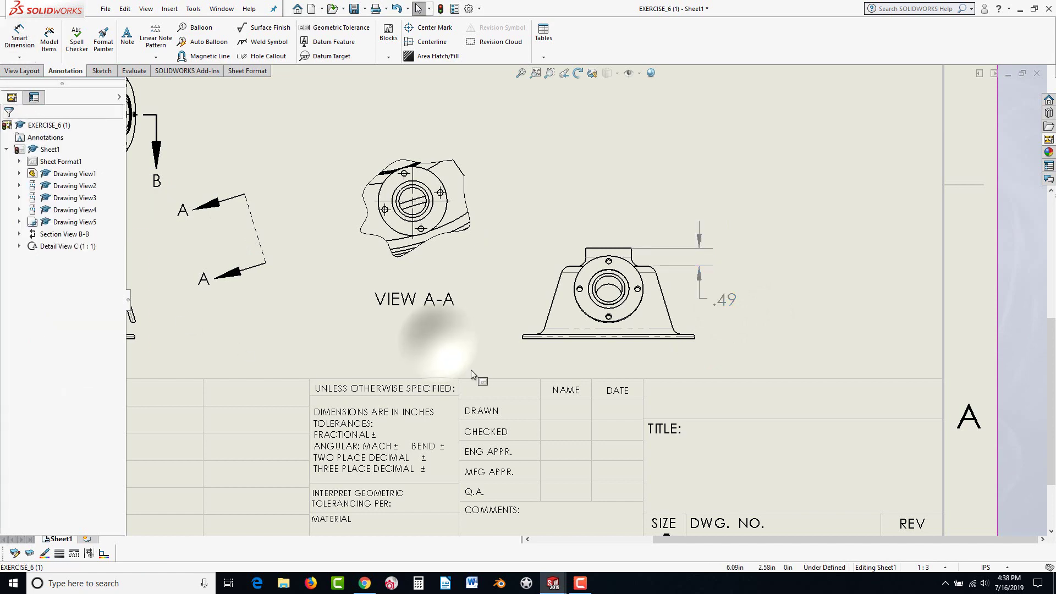
- Insert the main body feature's dimensions into the front view using Model Items with source Selected feature, and shift the view slightly
scroll(544, 385, up, 3)
scroll(550, 391, up, 2)
scroll(272, 330, down, 5)
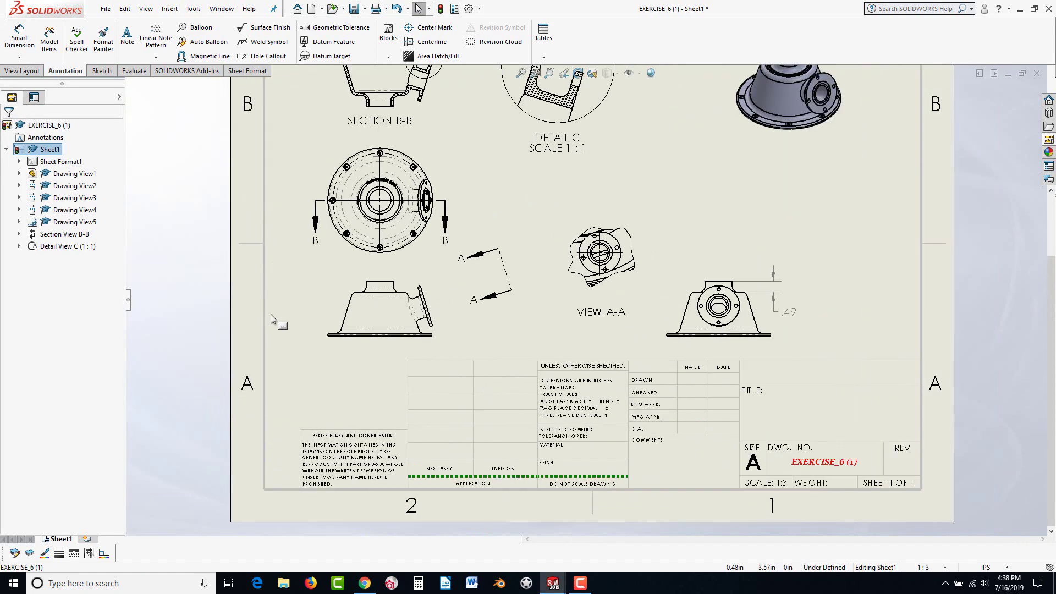
scroll(447, 313, down, 1)
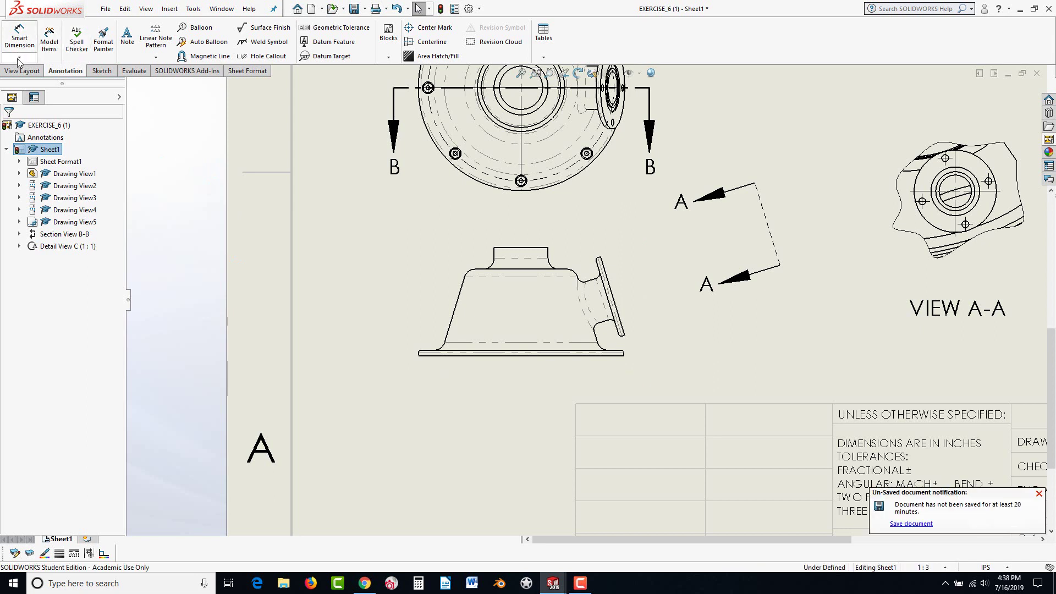
click(49, 40)
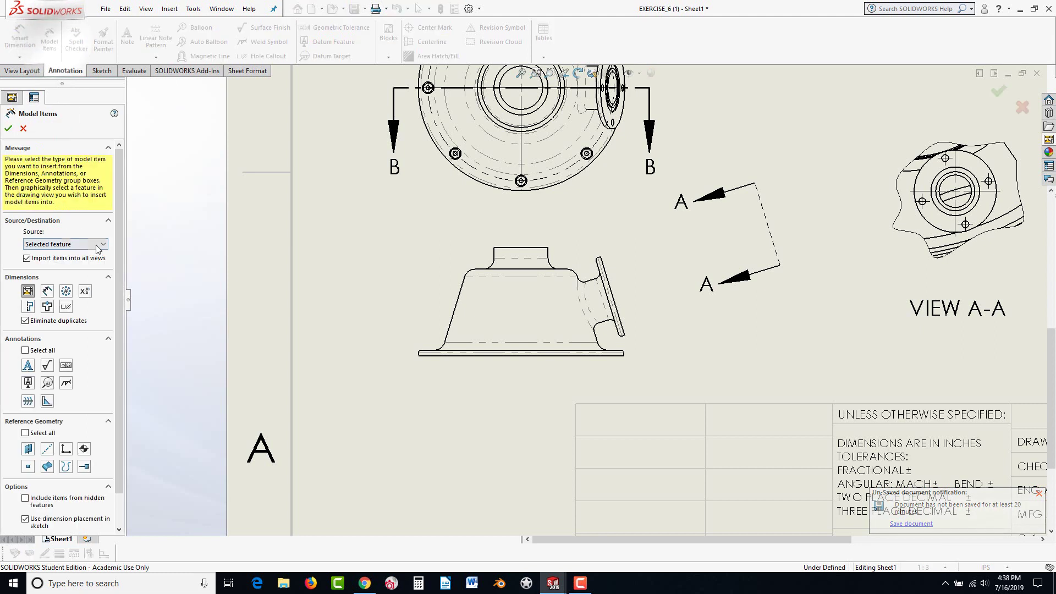
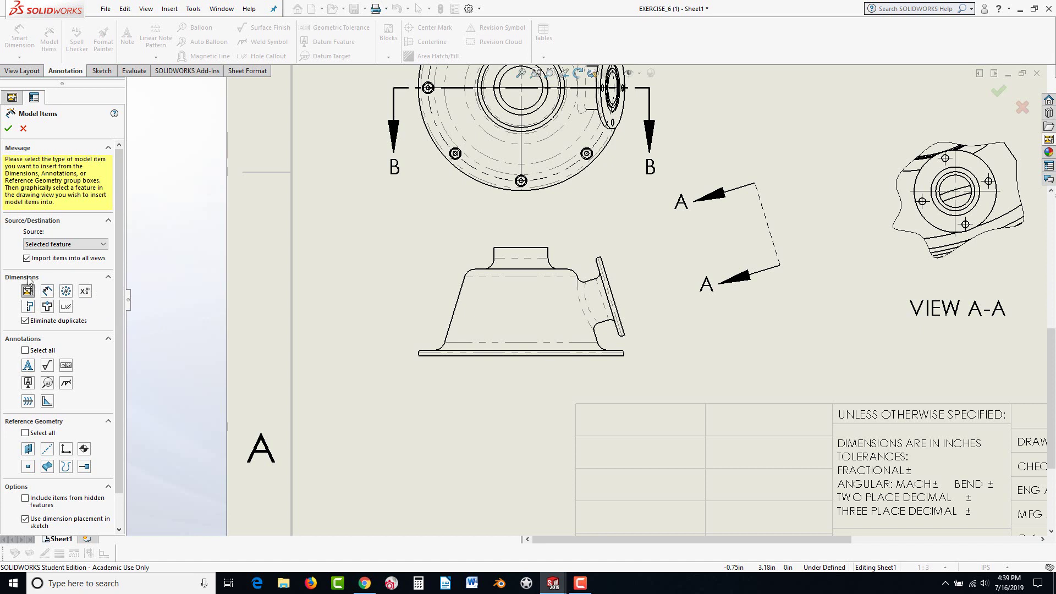
click(65, 245)
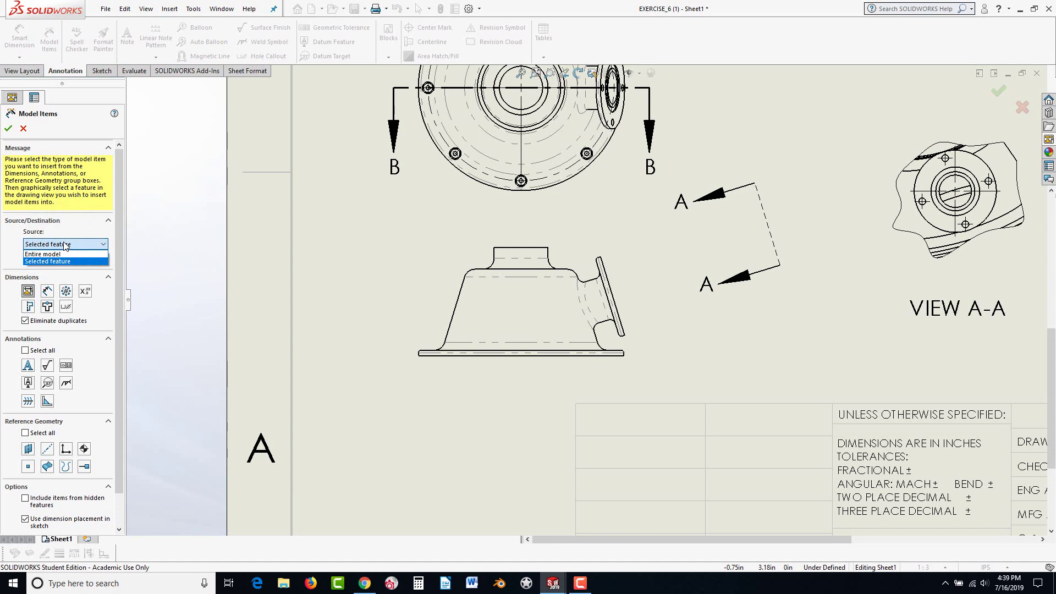
click(65, 245)
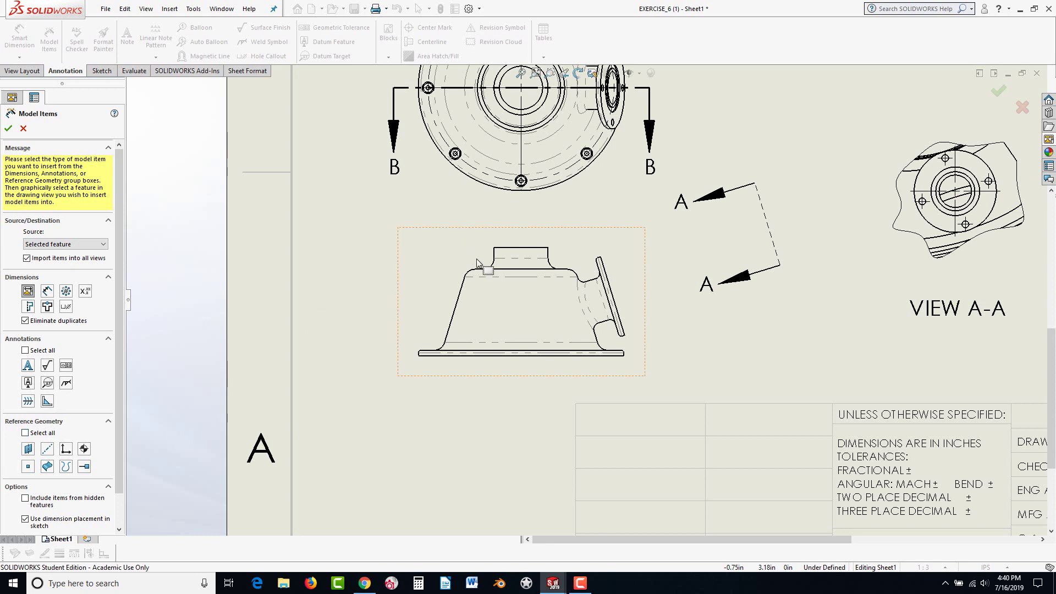
click(520, 300)
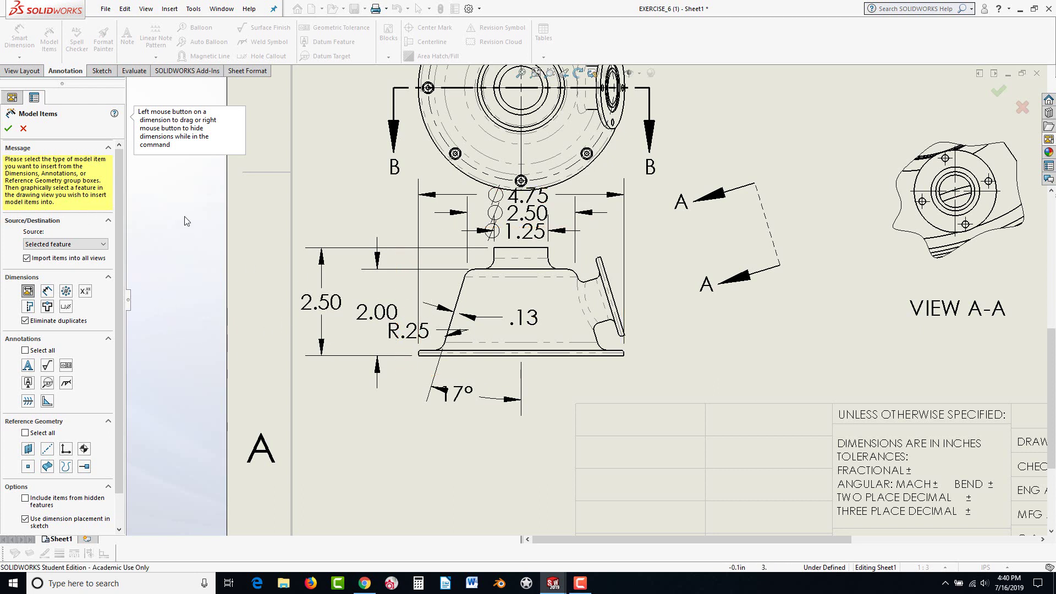
click(8, 128)
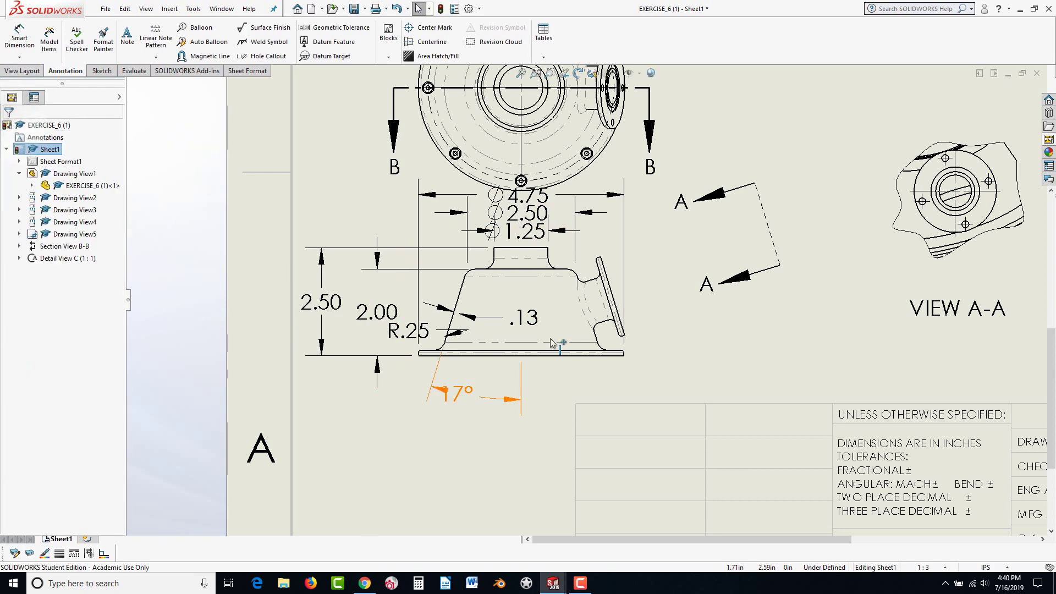
mouse_move(646, 332)
mouse_down()
mouse_move(648, 346)
mouse_move(654, 338)
mouse_up()
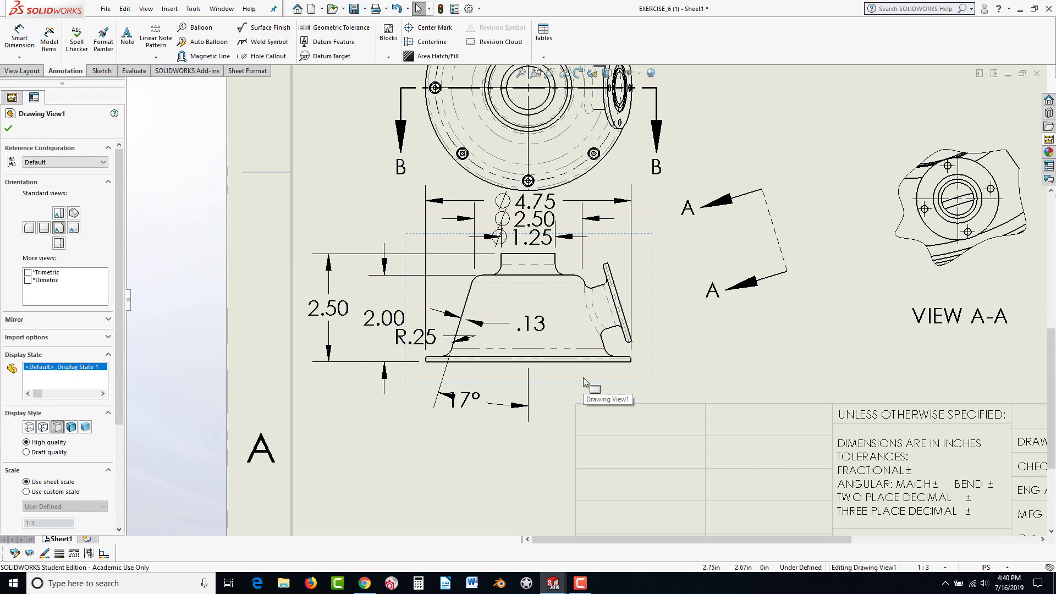
- Set the document's dimension font height to 0.062in in the dimension document properties
click(469, 9)
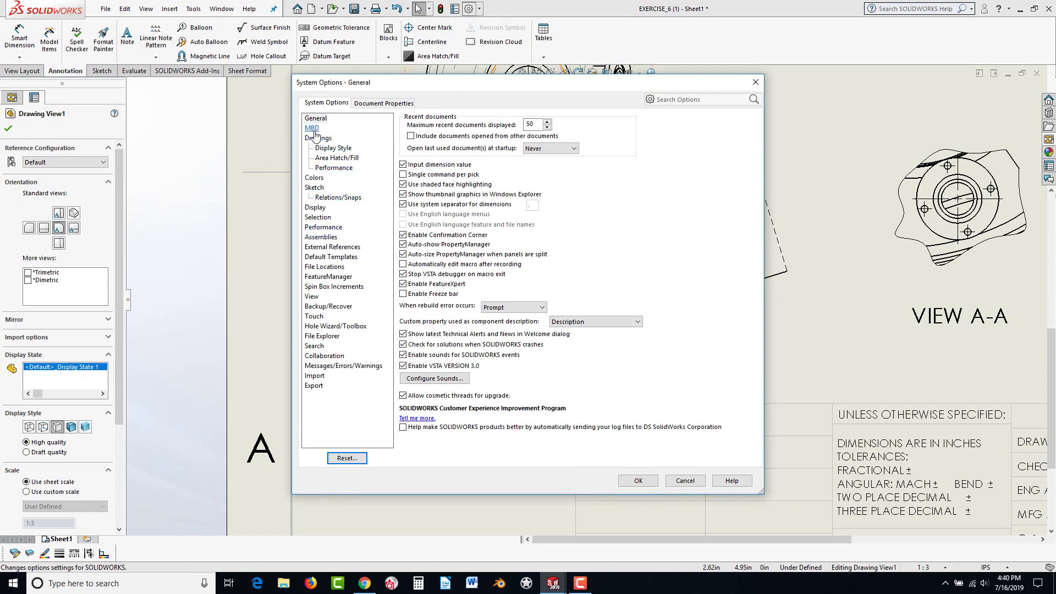
click(374, 104)
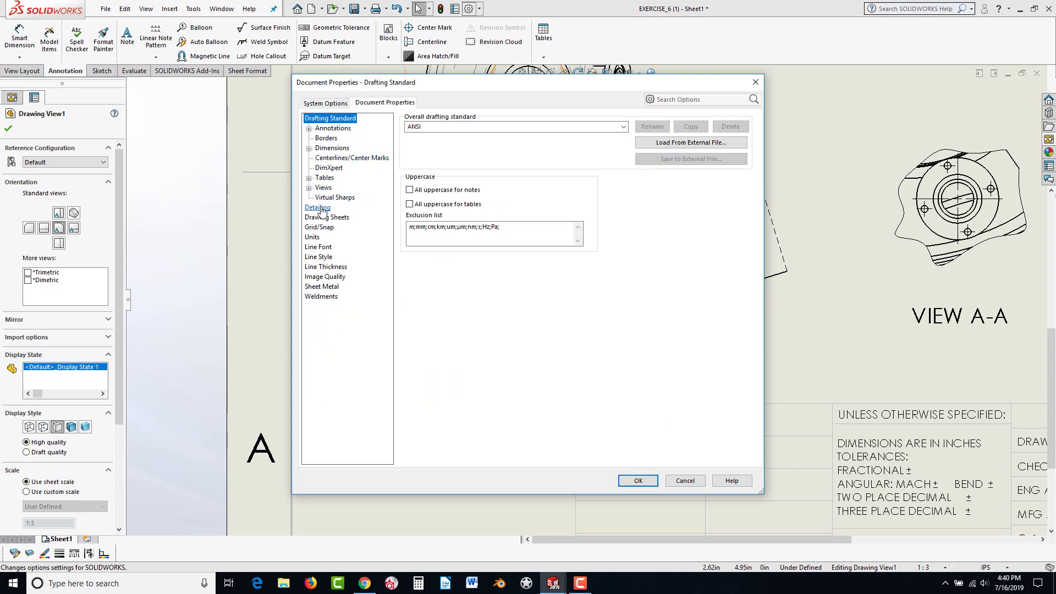
click(332, 149)
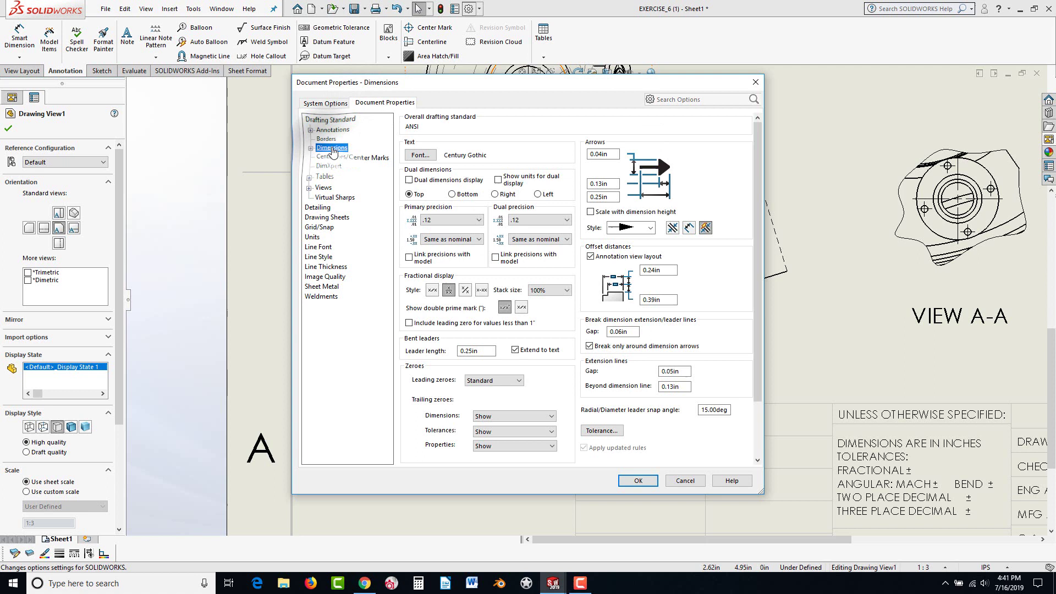
click(419, 154)
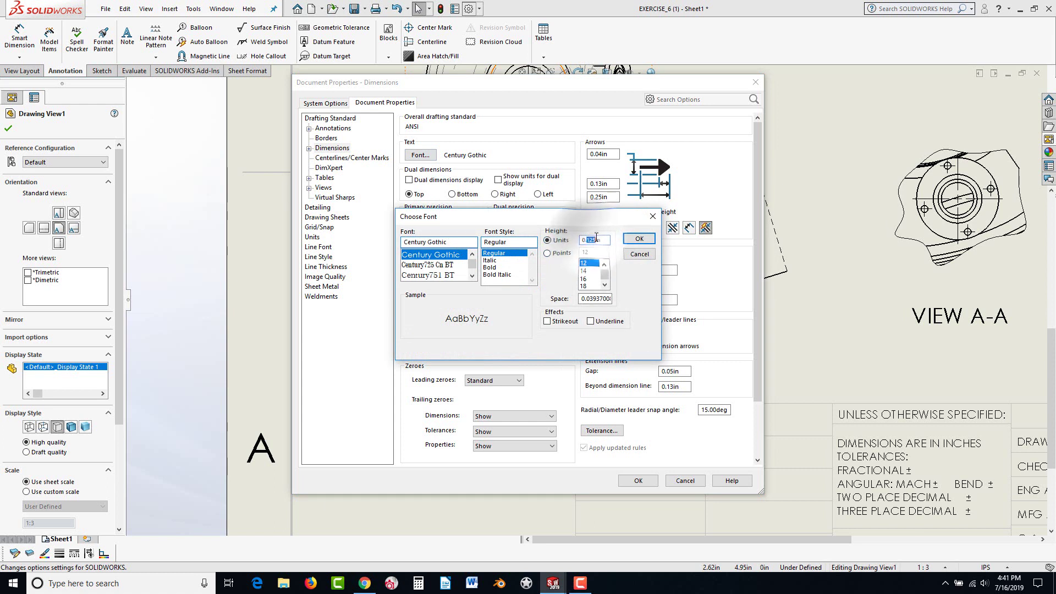
drag(586, 241, 598, 240)
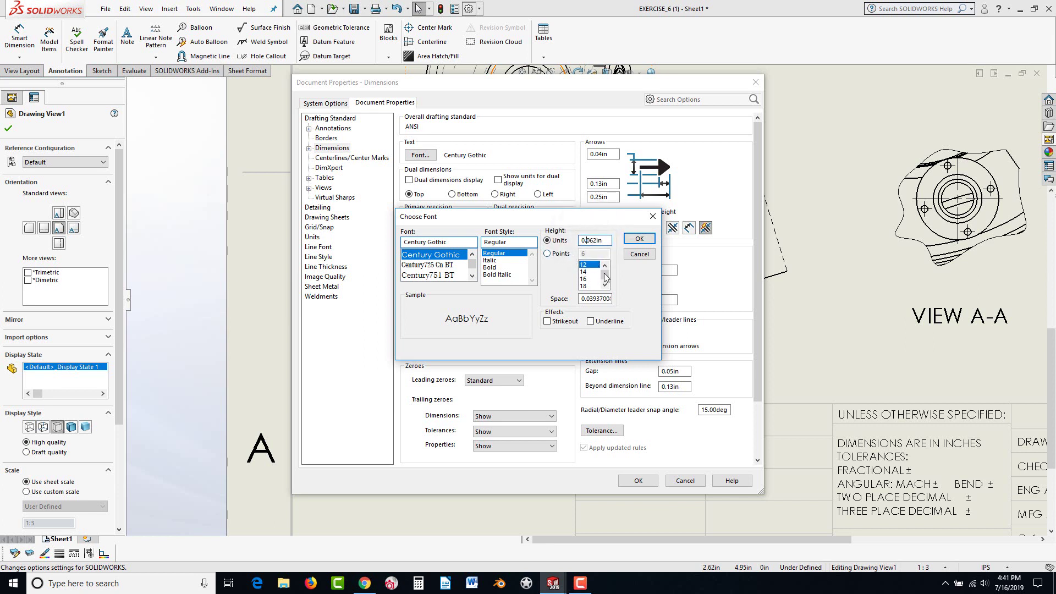
click(639, 239)
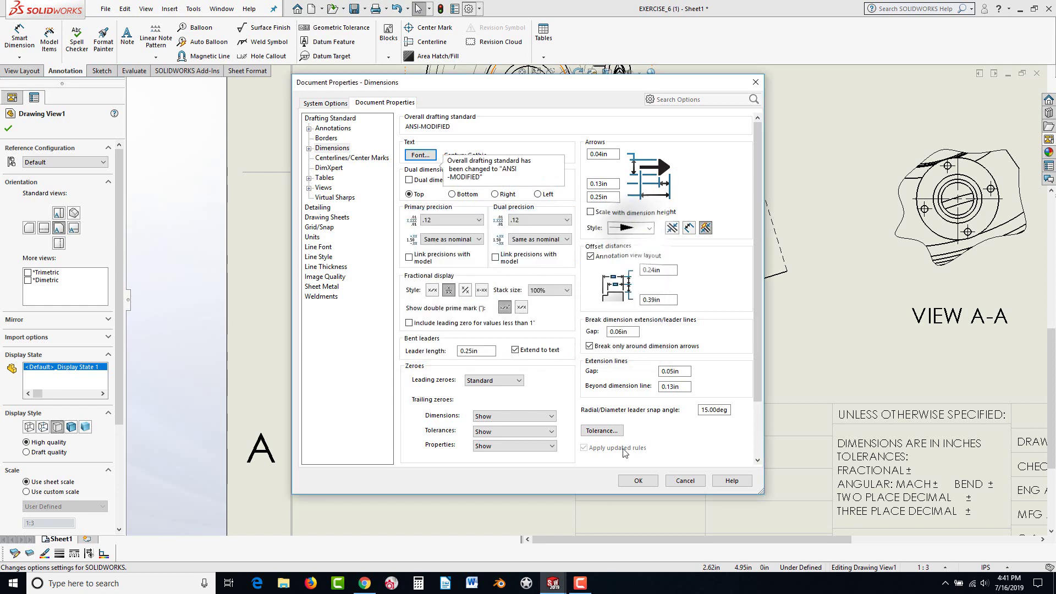
click(638, 481)
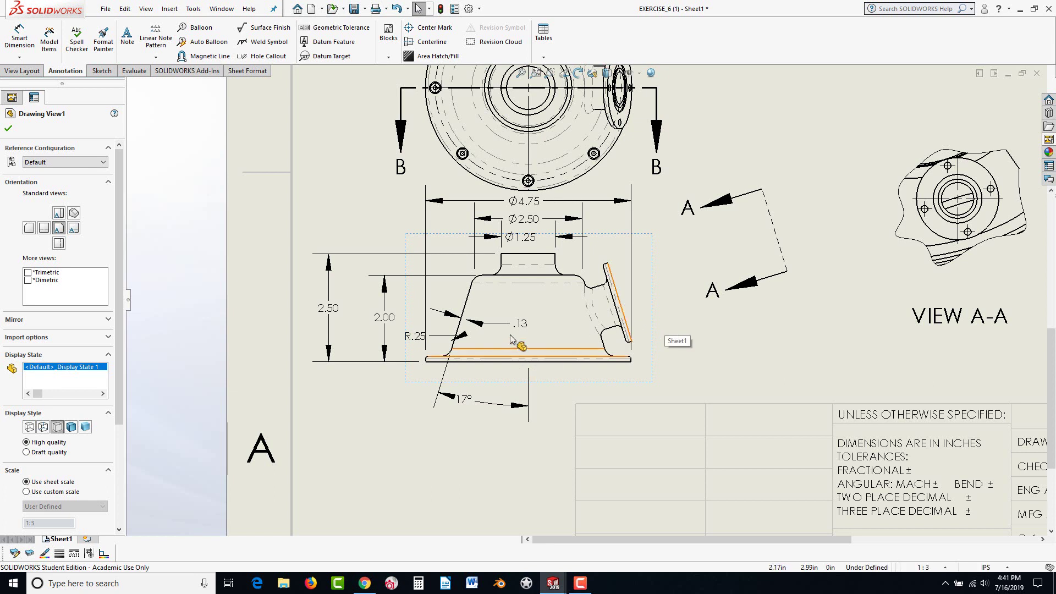
- Open the overall height dimension's value for editing in the front view and close it
double_click(332, 310)
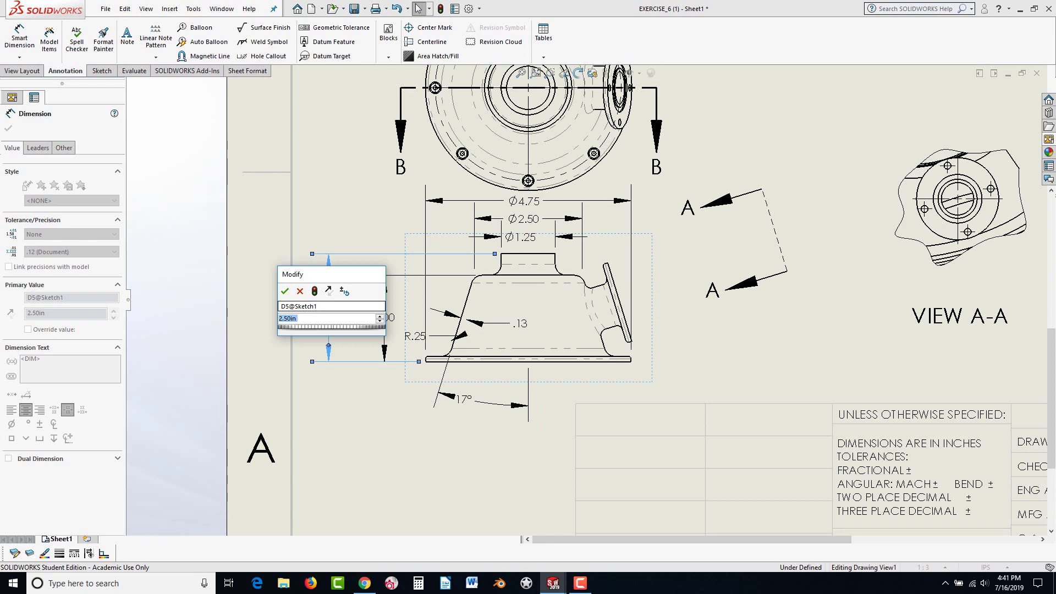
click(284, 291)
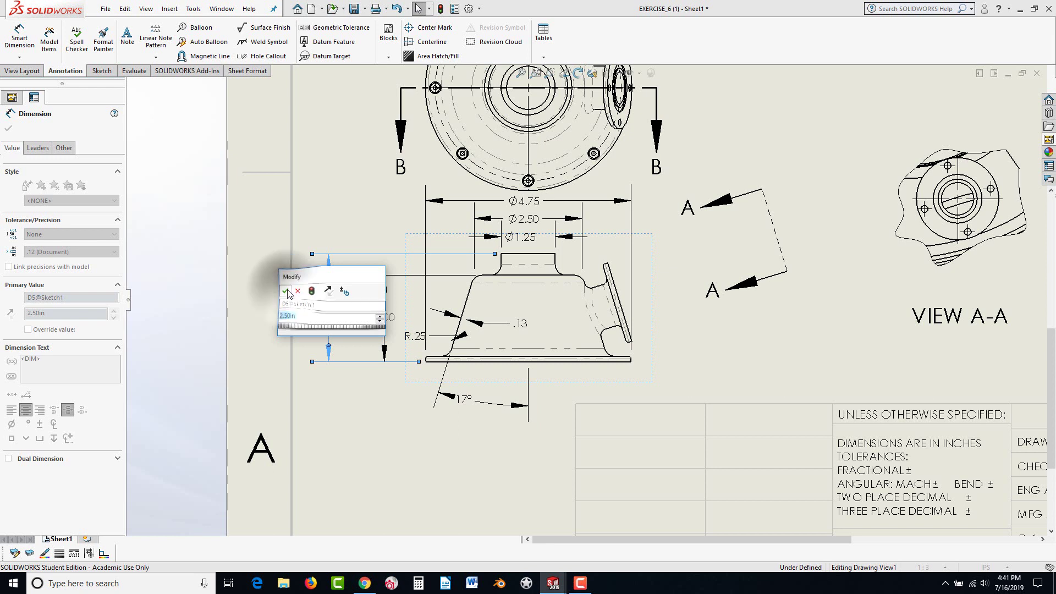
click(335, 416)
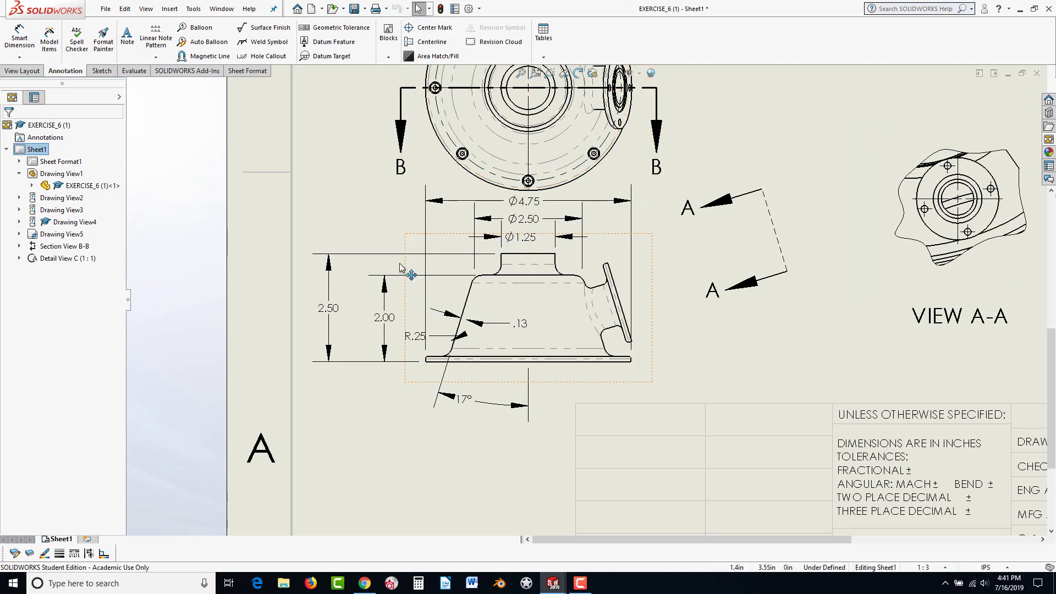
- Move the base flange's diameter dimension from the front view to the top view and display it as a diameter
scroll(537, 308, up, 2)
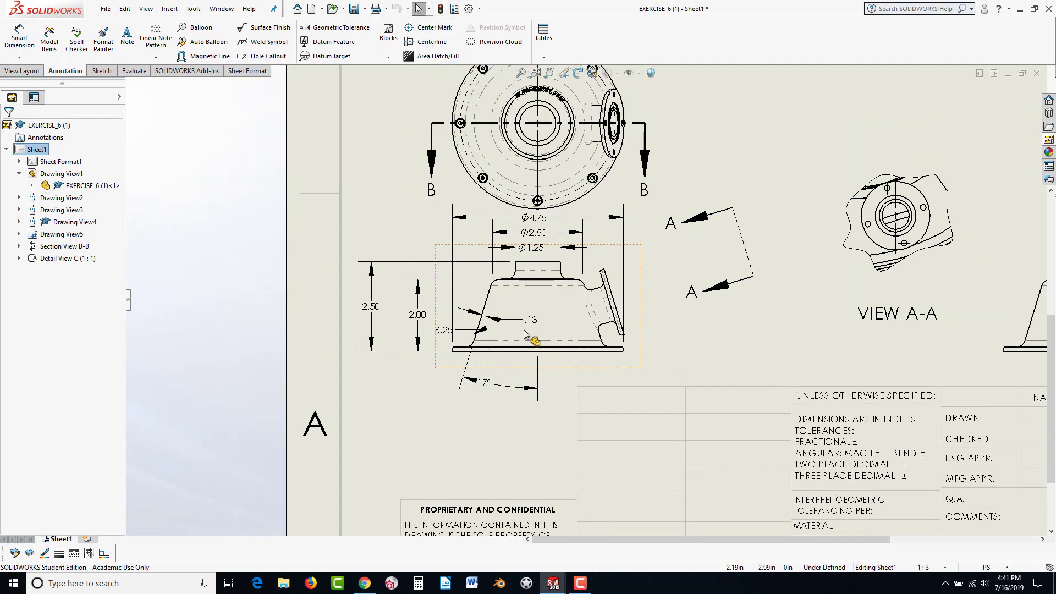
scroll(638, 115, down, 2)
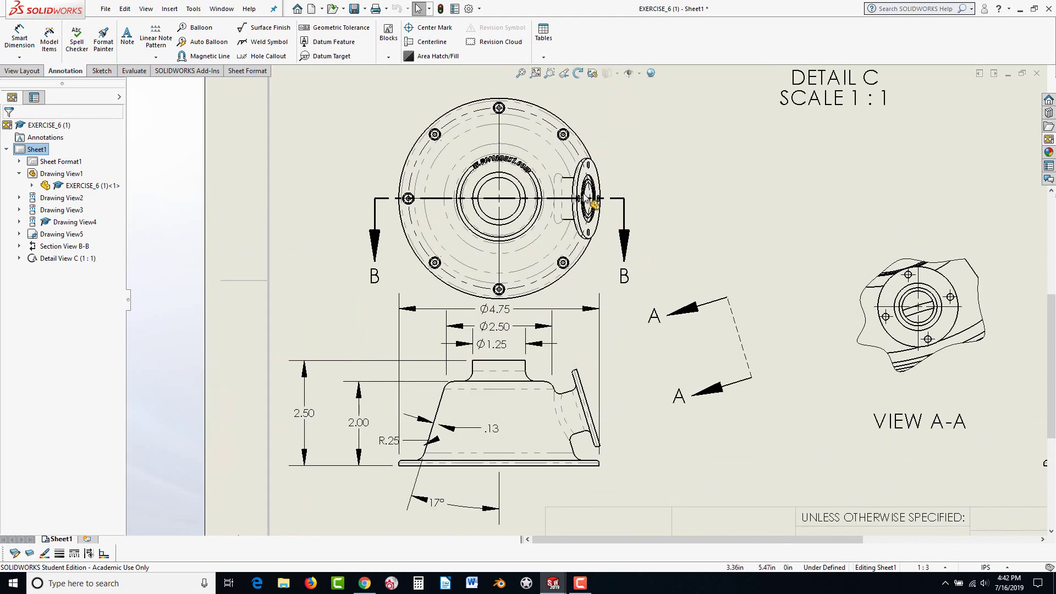
click(500, 316)
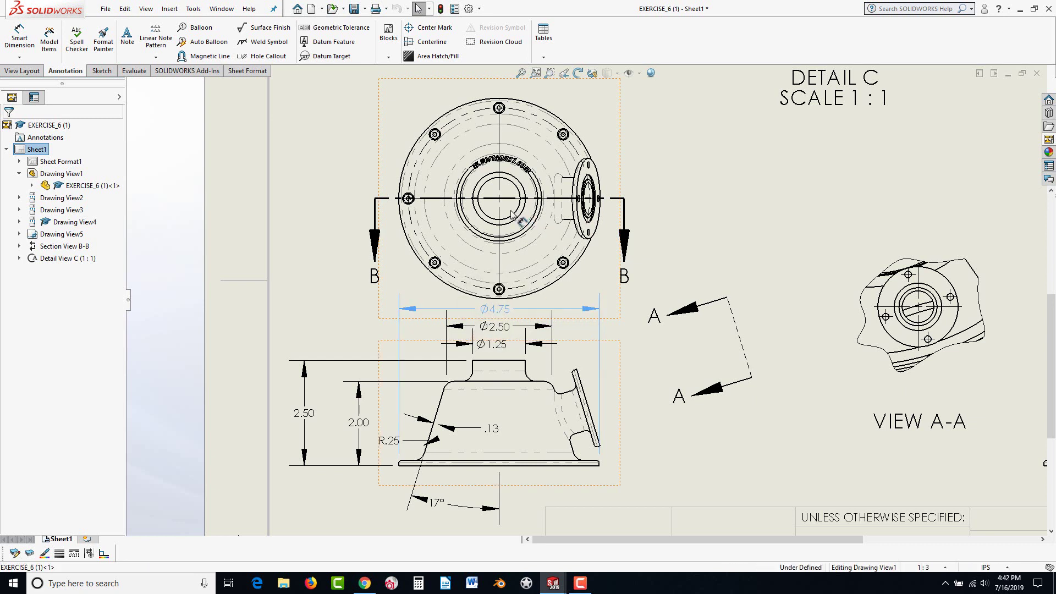
drag(513, 214, 506, 93)
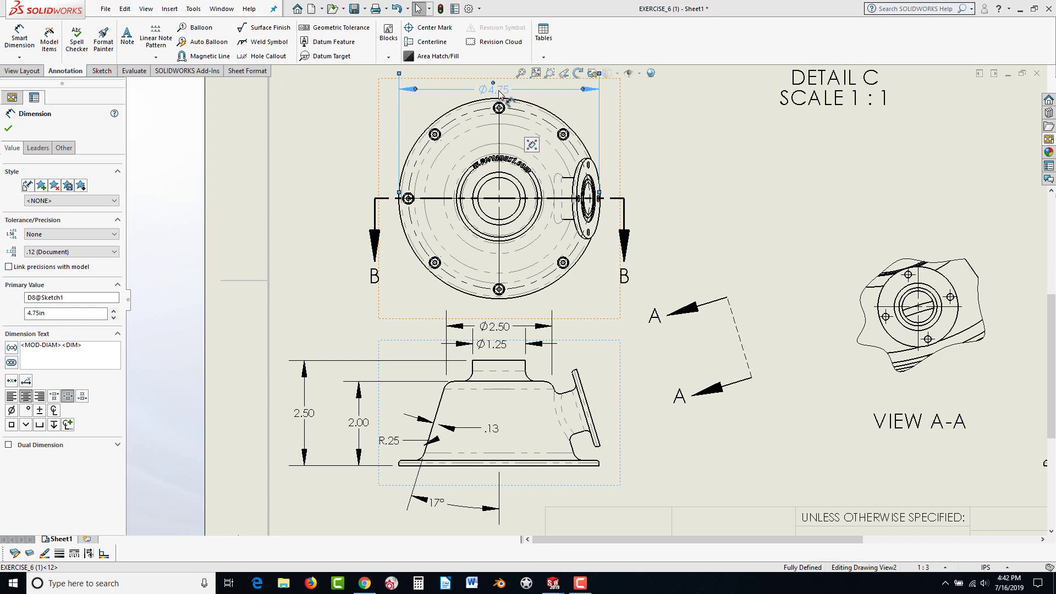
right_click(500, 93)
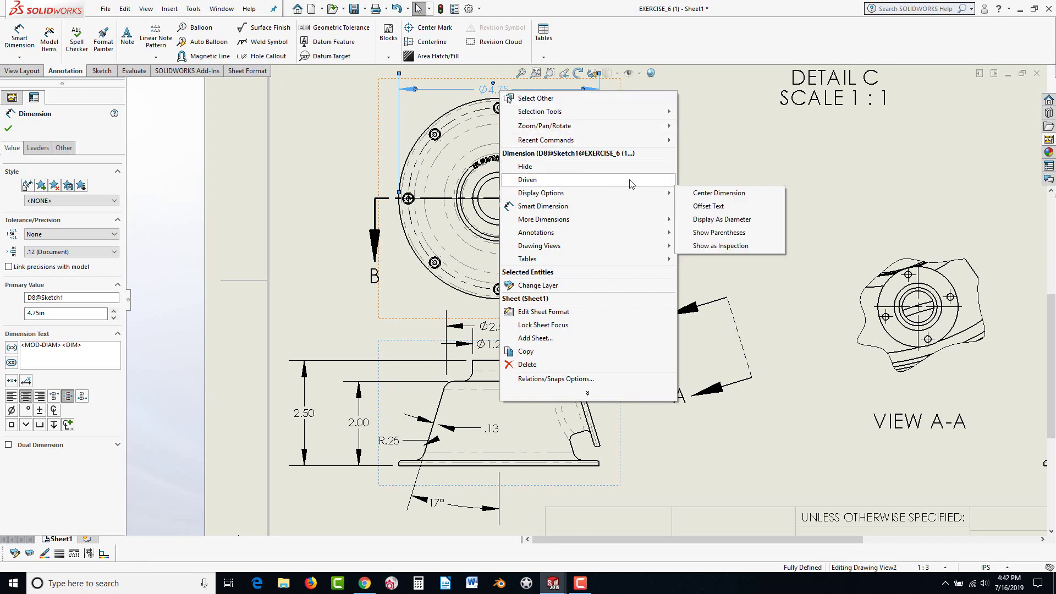
mouse_move(633, 192)
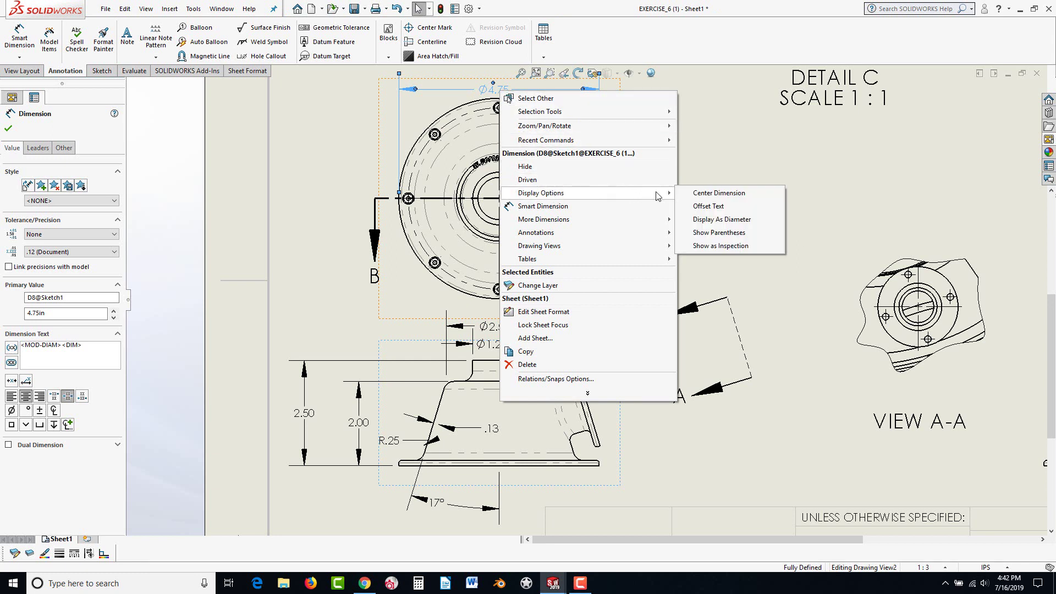
click(716, 220)
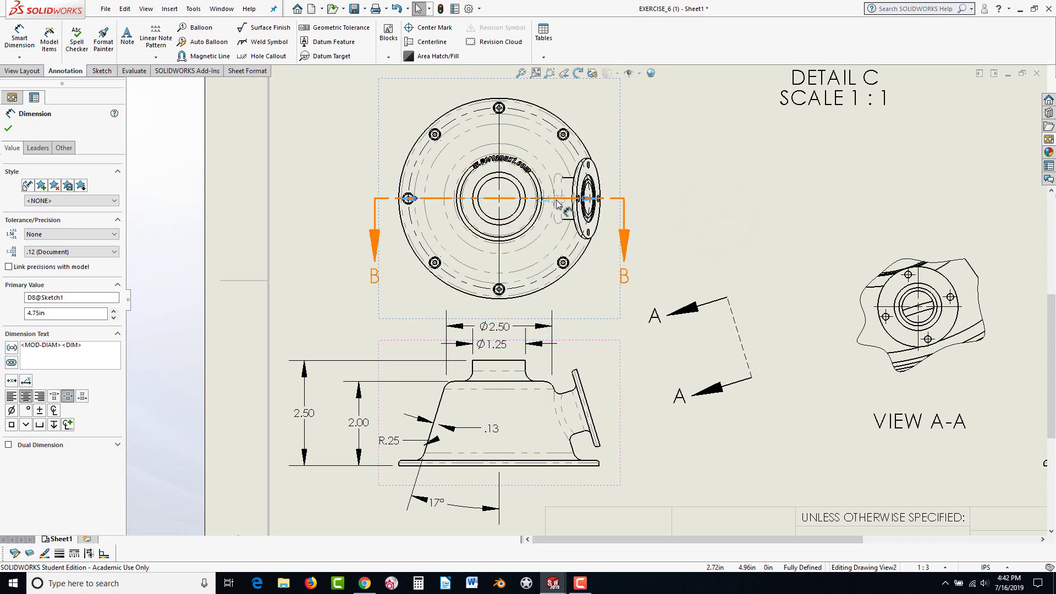
- Place the base flange's diameter dimension outside the top view, above and to the right of the flange circle
drag(555, 205, 669, 104)
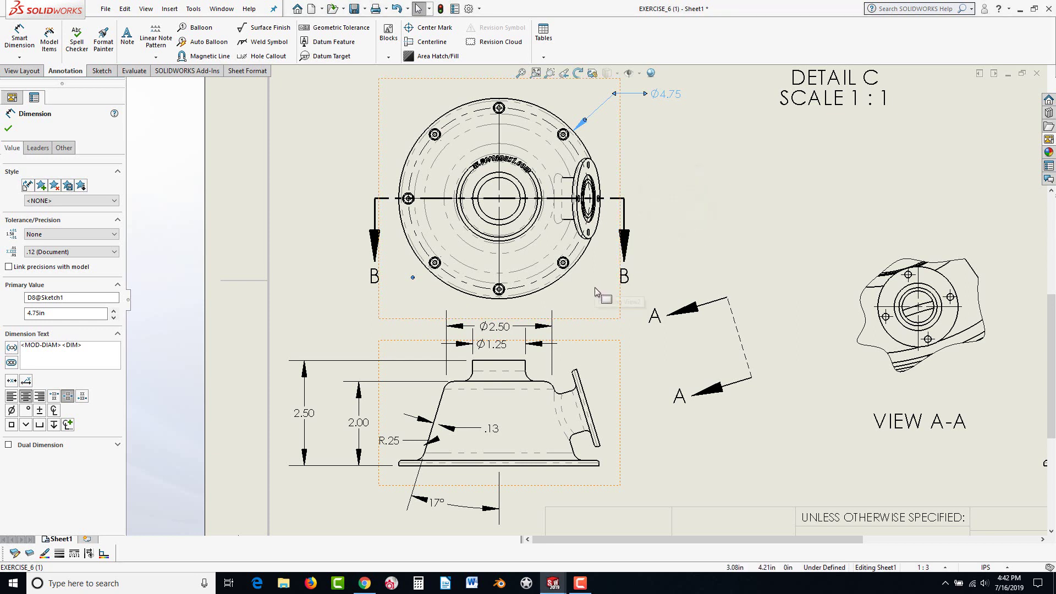
key(Escape)
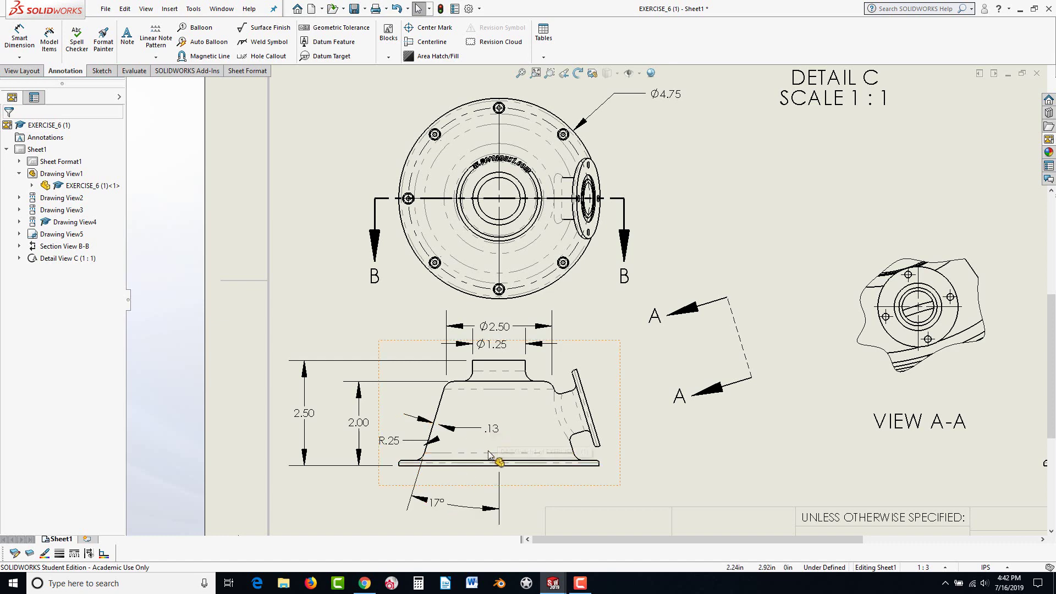
- Move the wall thickness and 17° wall angle dimensions together from the front view into Section View B-B
key(z)
scroll(498, 446, up, 2)
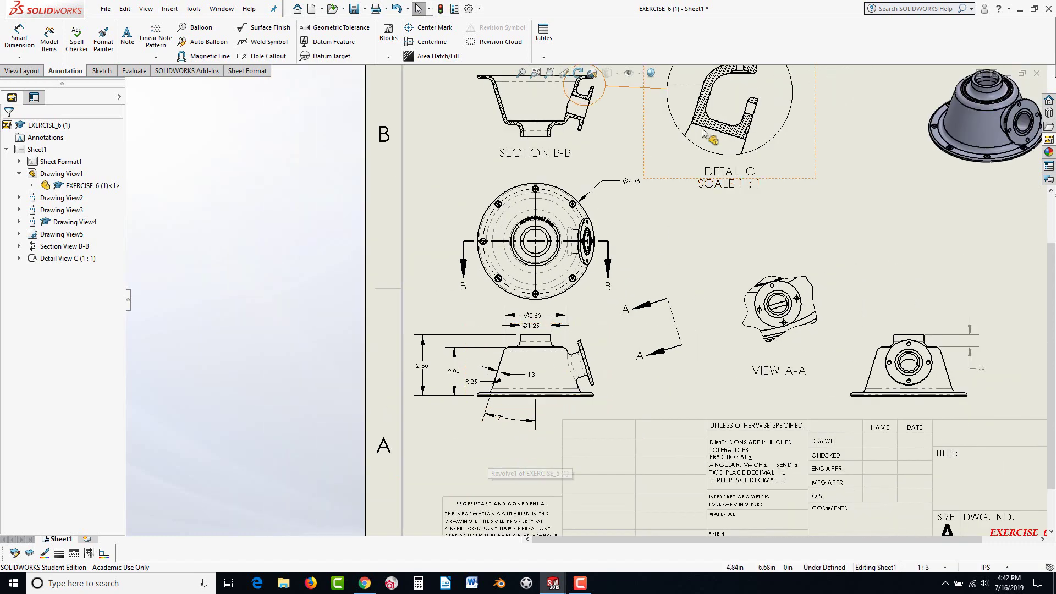
scroll(668, 147, up, 1)
scroll(663, 144, down, 1)
click(471, 481)
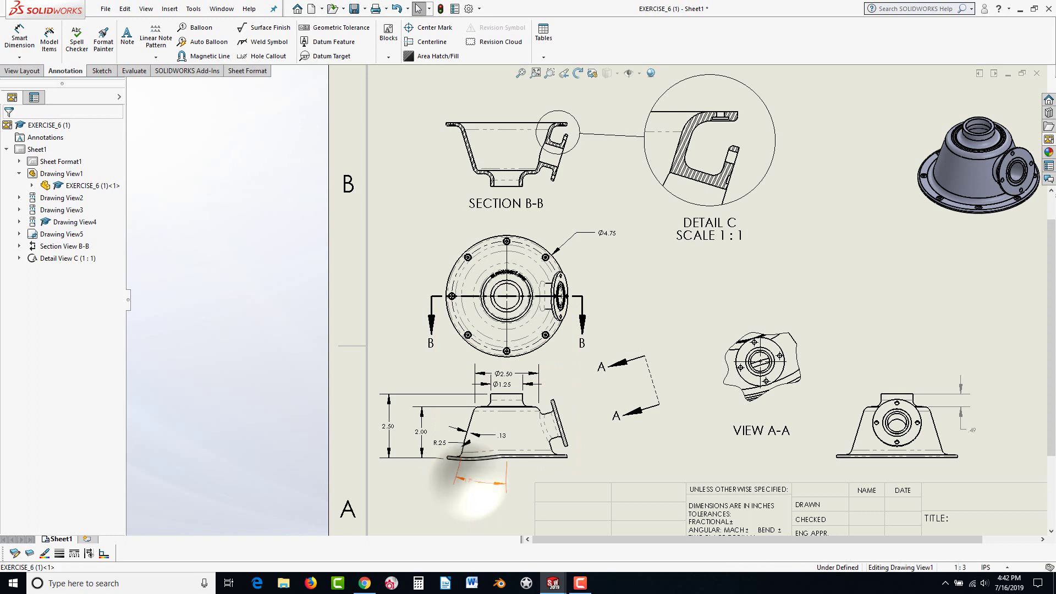
ctrl+click(504, 437)
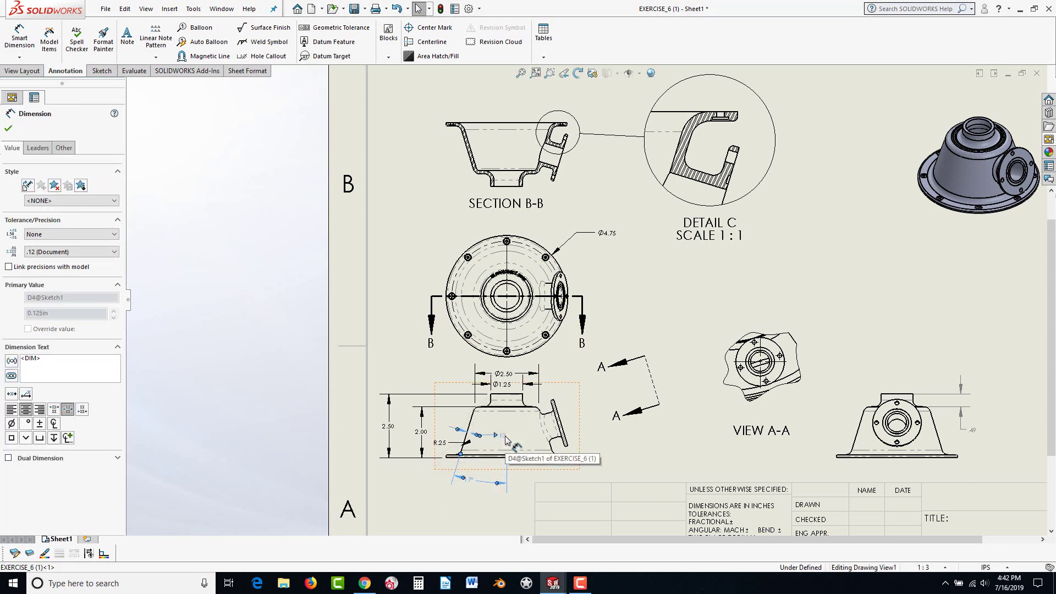
drag(507, 438, 514, 148)
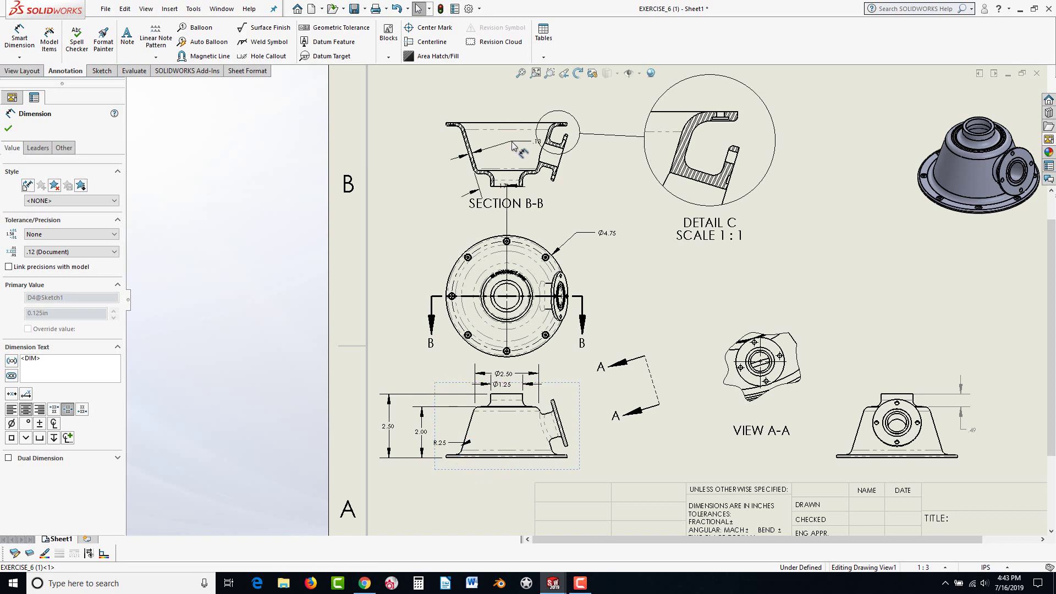
click(414, 189)
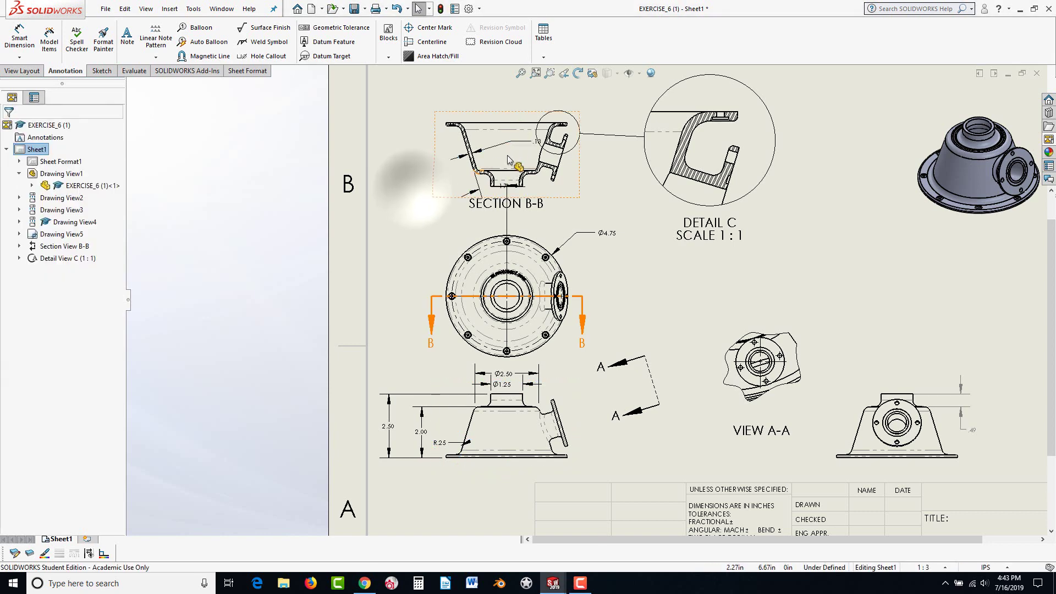
- In Section View B-B, position the wall thickness dimension beside the slanted left wall and the 17° angle dimension above the flange
scroll(385, 231, down, 5)
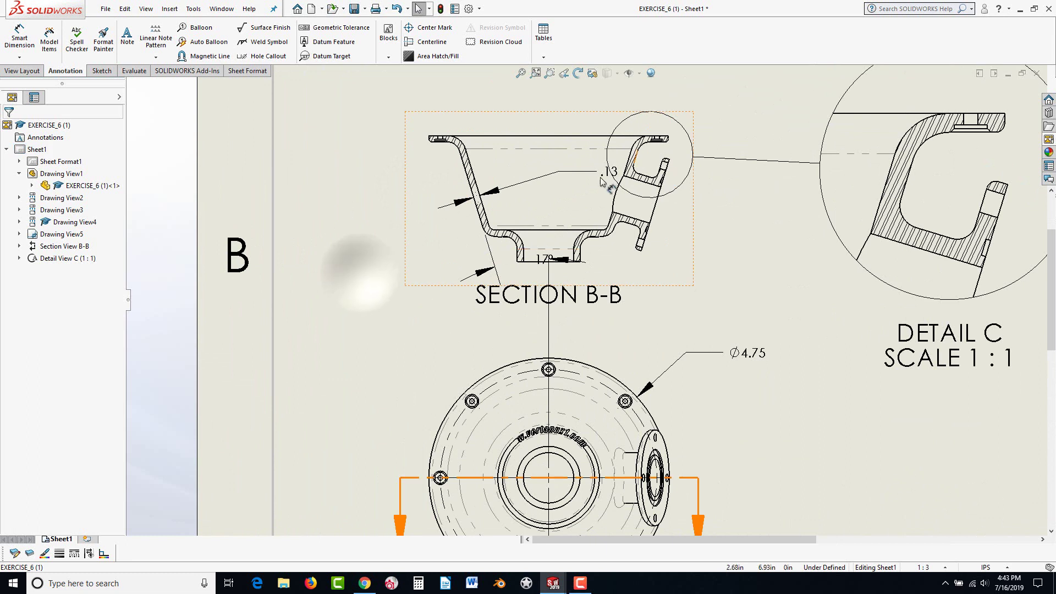
drag(609, 172, 374, 215)
drag(463, 218, 489, 215)
drag(548, 266, 499, 104)
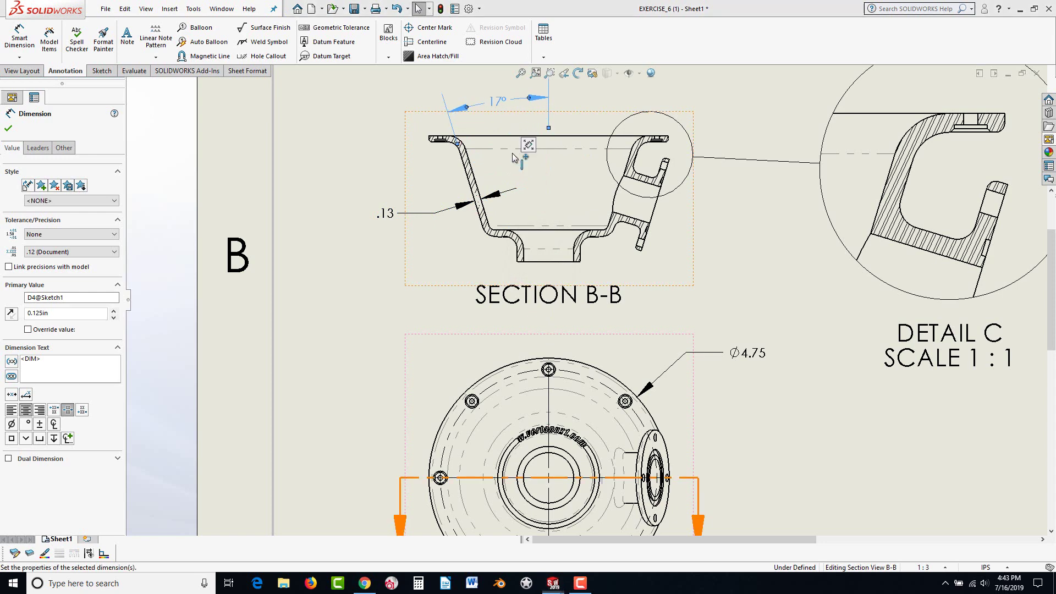
click(370, 292)
- Try to add a centerline between the two slanted wall edges in Section View B-B
scroll(511, 192, down, 2)
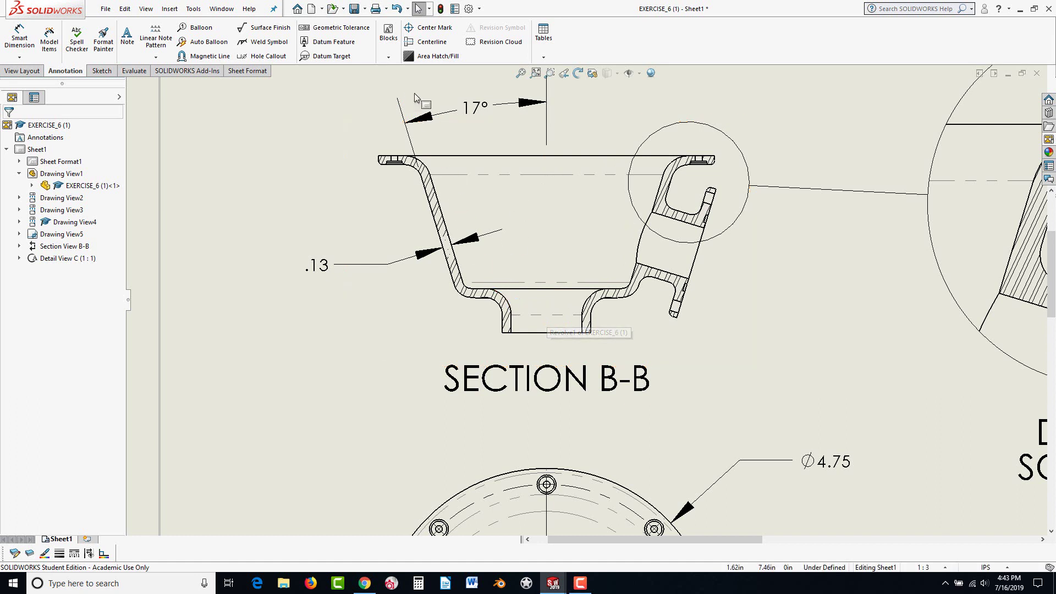
click(428, 43)
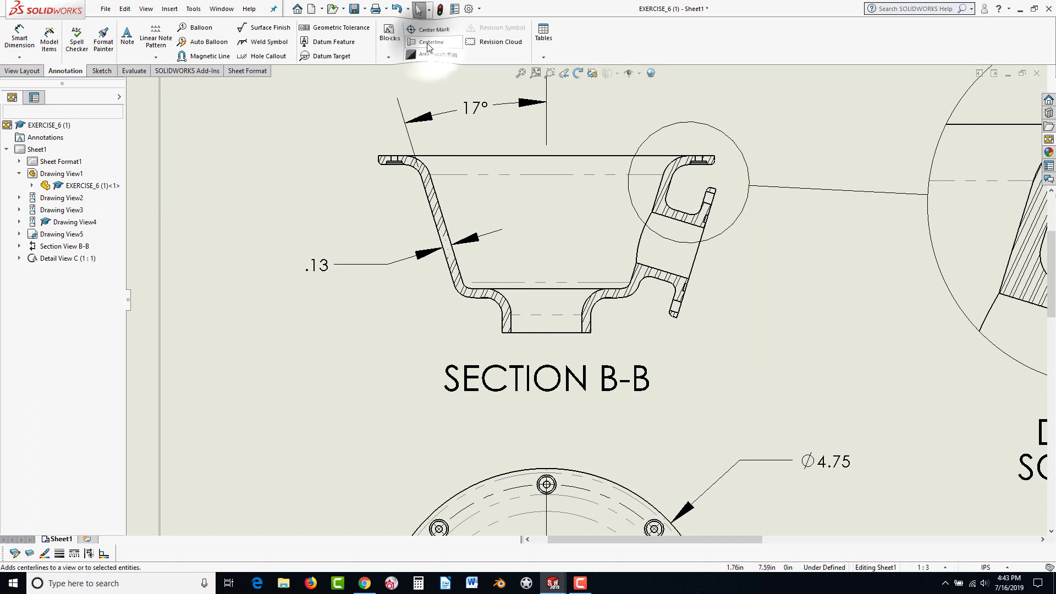
click(446, 265)
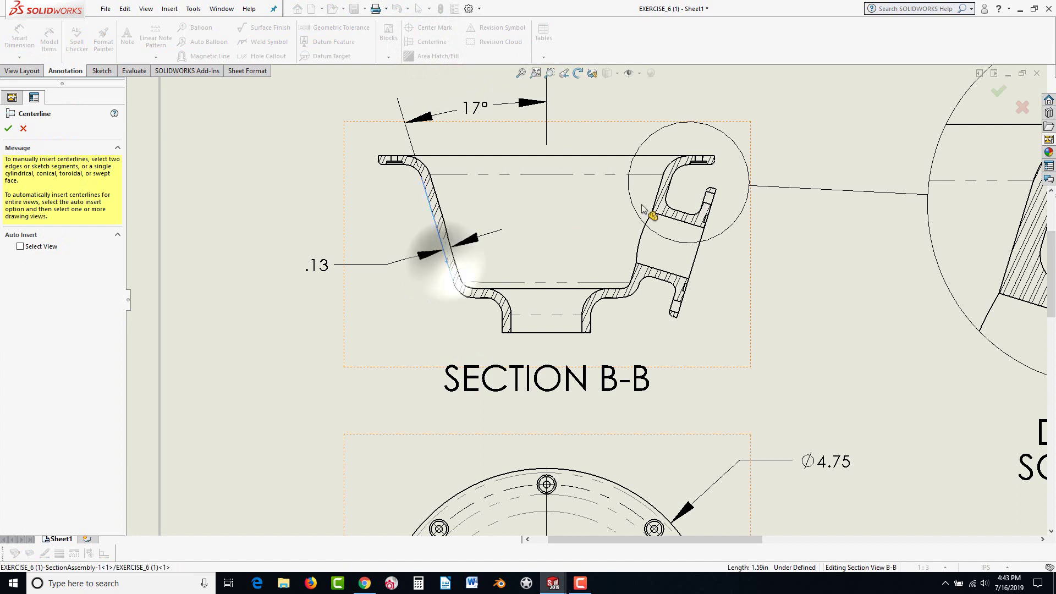
click(668, 194)
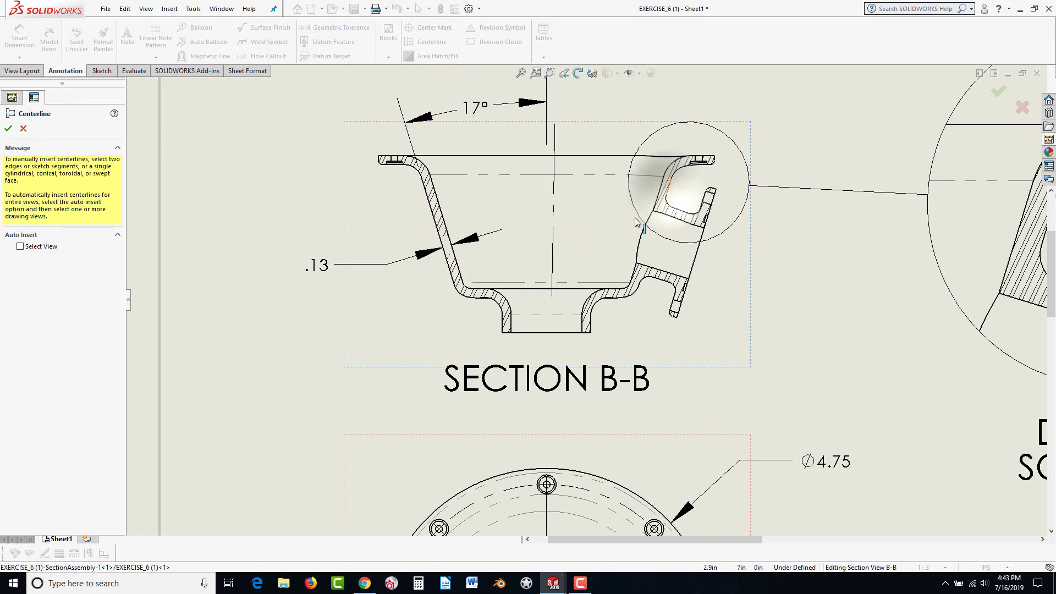
click(553, 233)
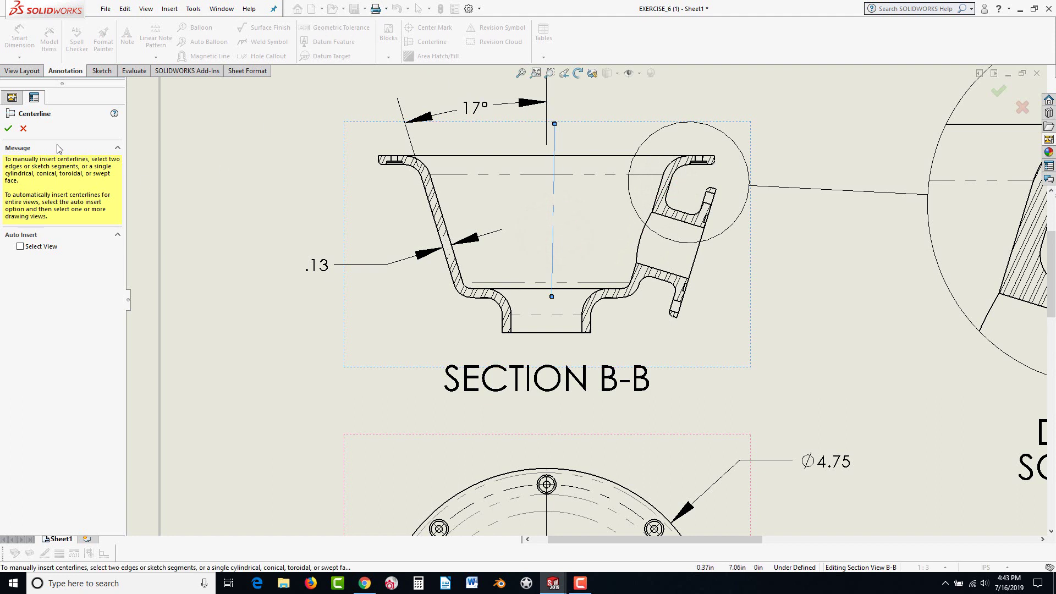
click(24, 128)
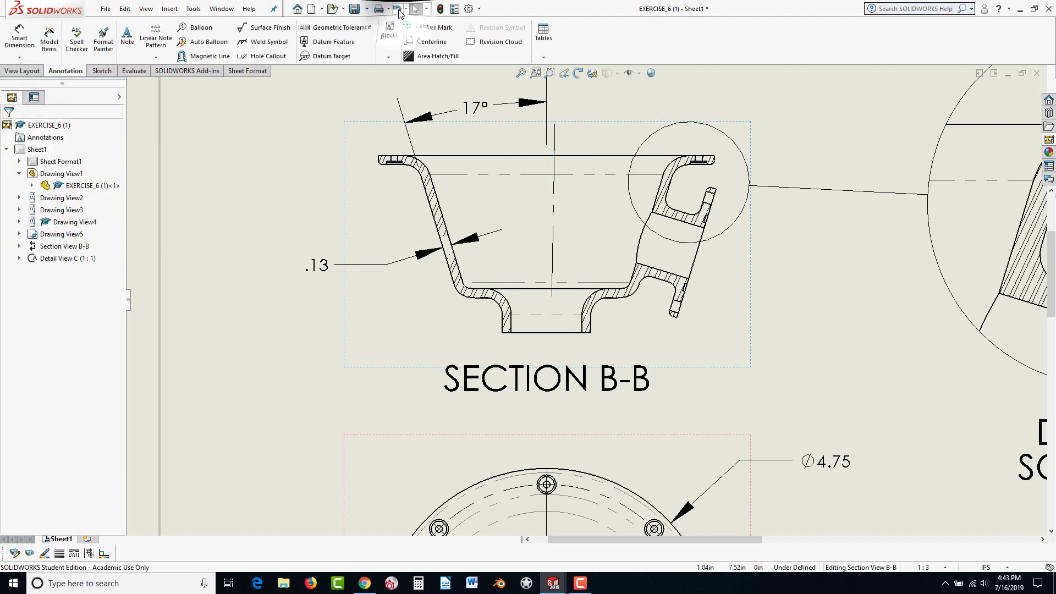
click(286, 146)
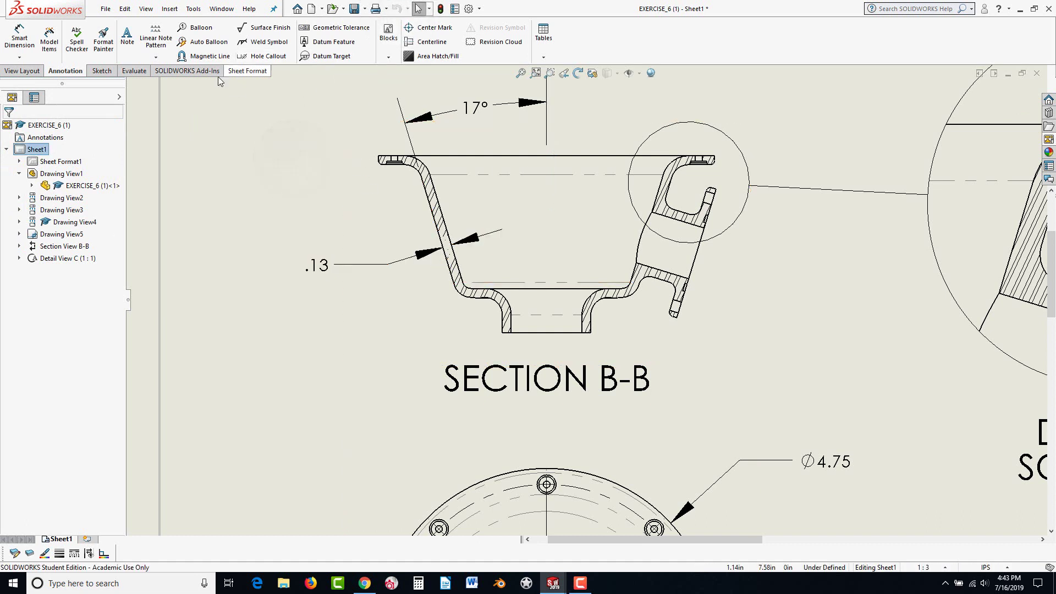
- Add a centerline between the two vertical inner edges of the neck in Section View B-B
click(419, 44)
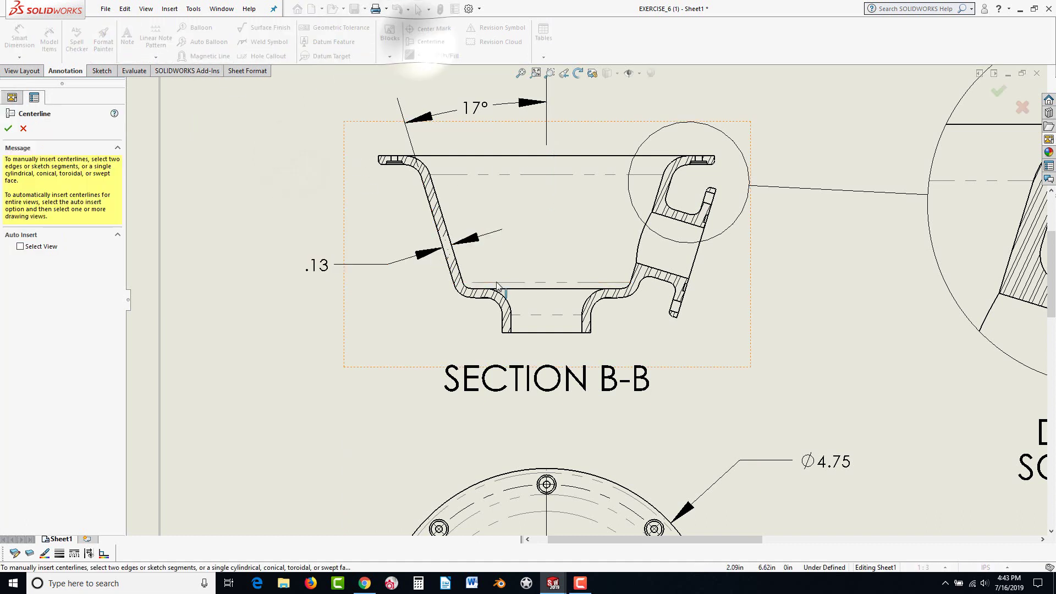
click(511, 324)
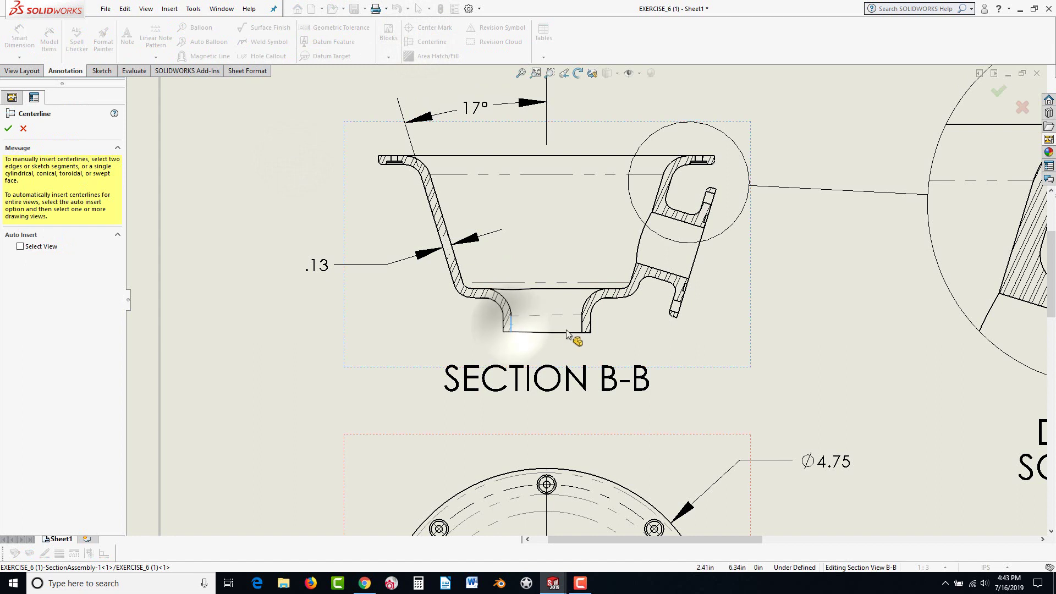
click(582, 324)
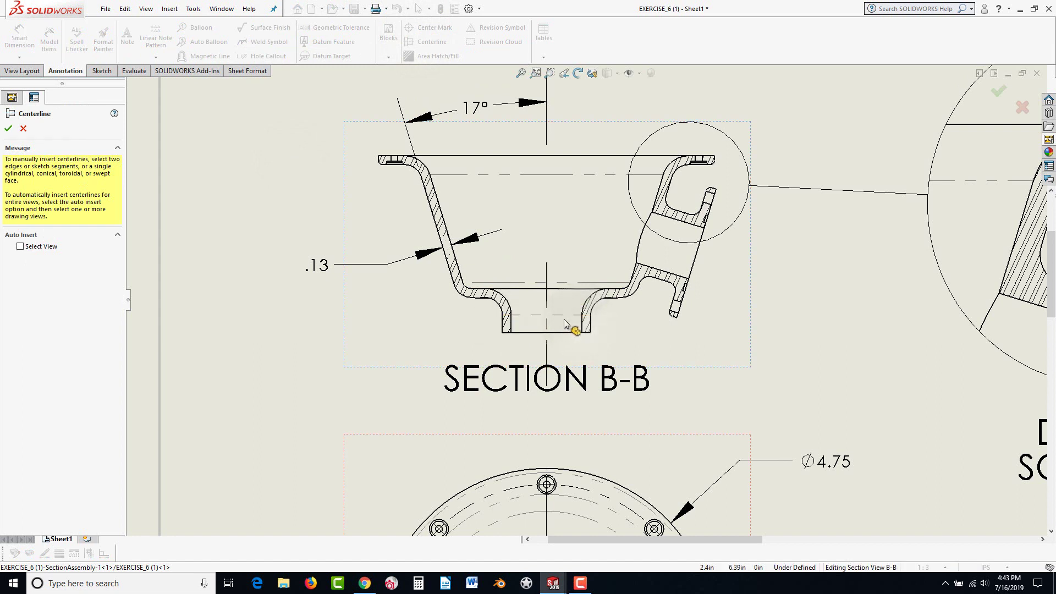
key(Escape)
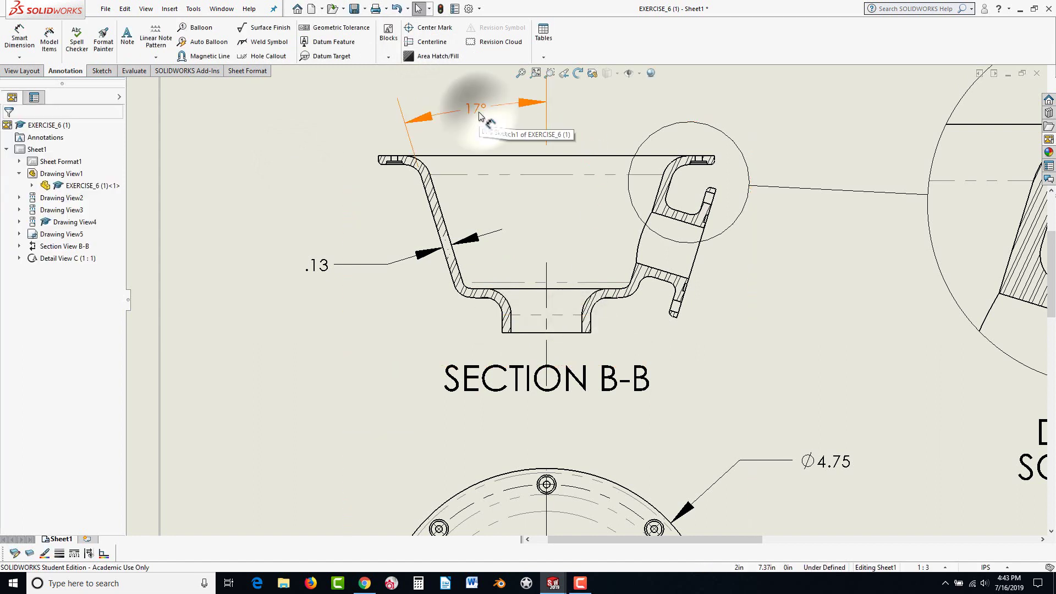
- Extend the 17° dimension's vertical extension line down to the neck centerline and move the SECTION B-B label below the centerline's end
click(474, 109)
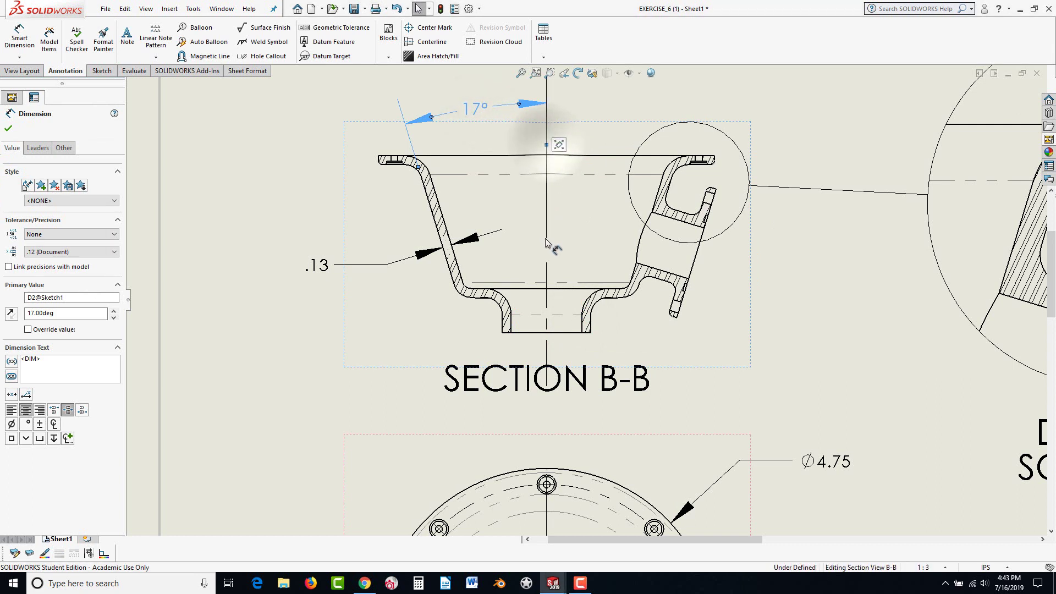
click(626, 336)
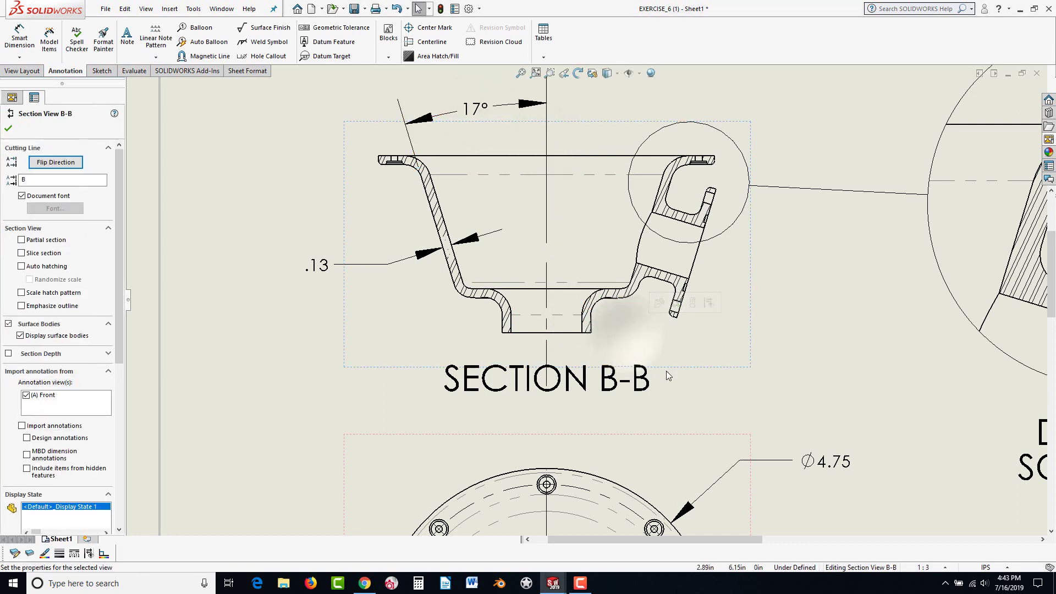
drag(621, 388, 612, 463)
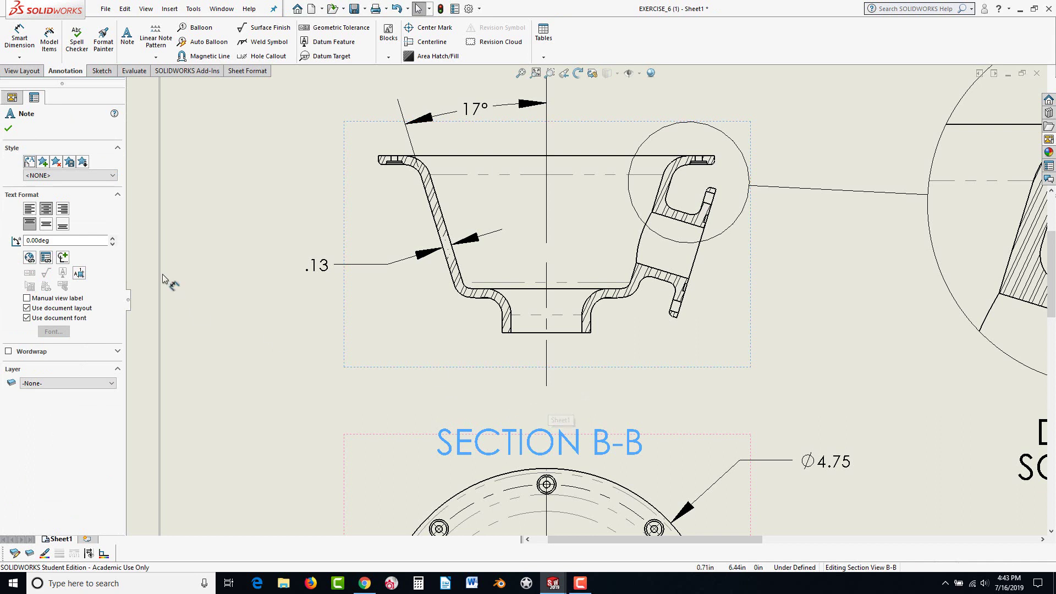
click(185, 198)
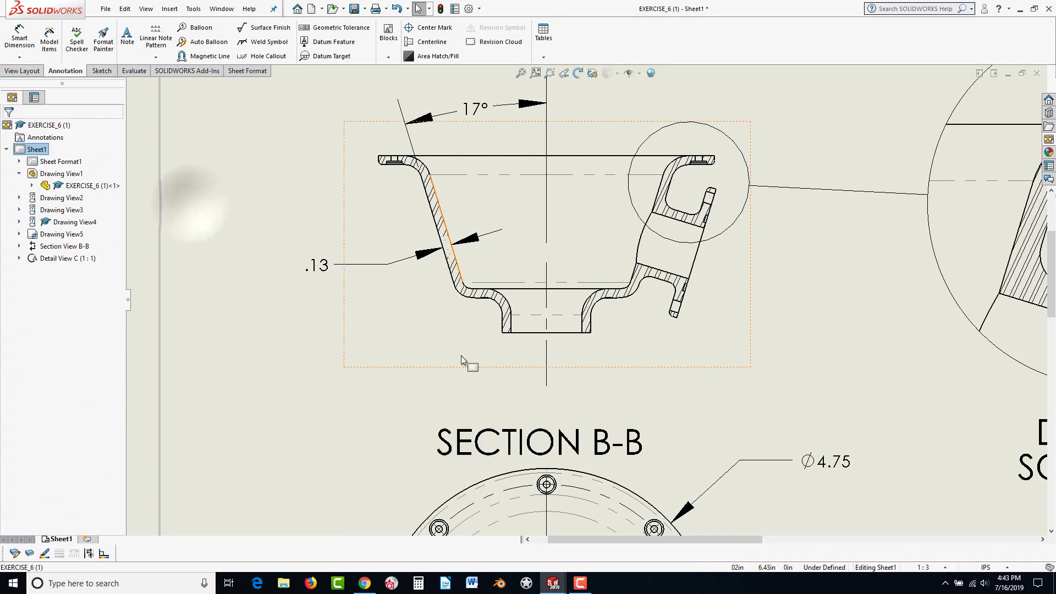
click(258, 178)
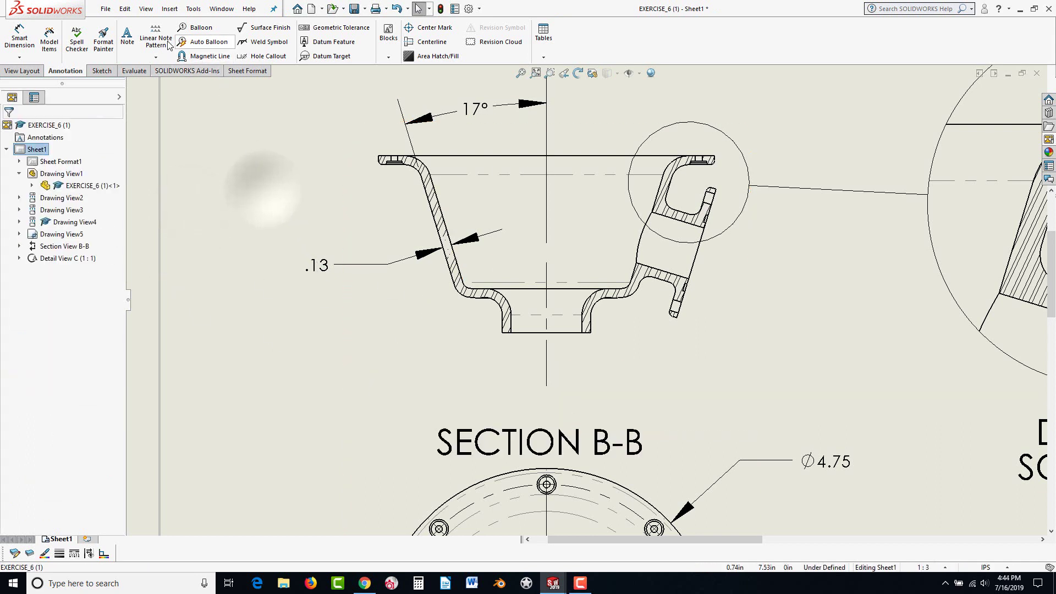
- Try to add a CenterLine symbol note at font size 8 below the centerline in Section View B-B
click(127, 37)
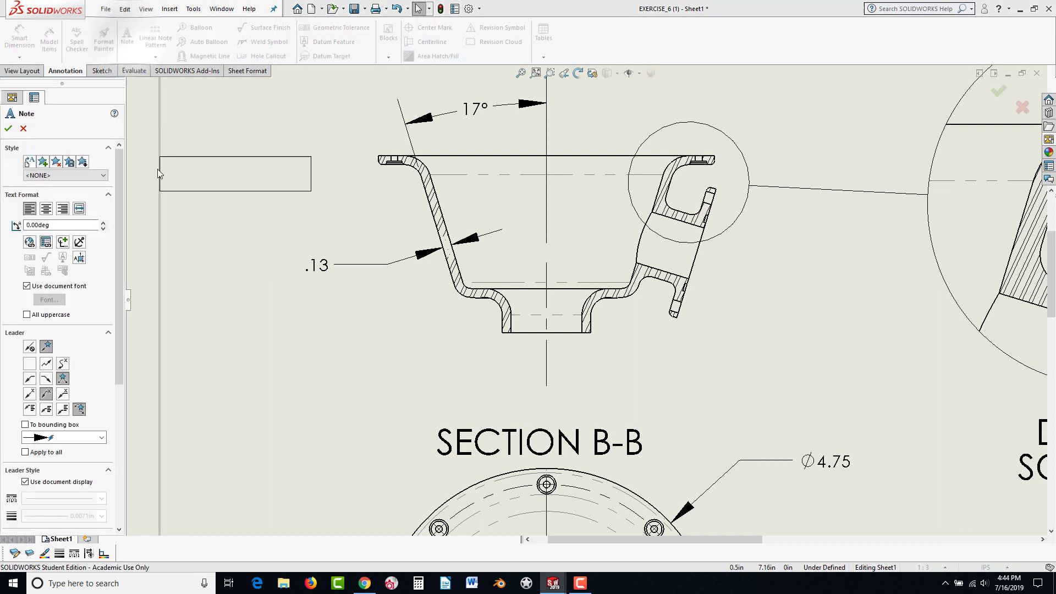
click(63, 243)
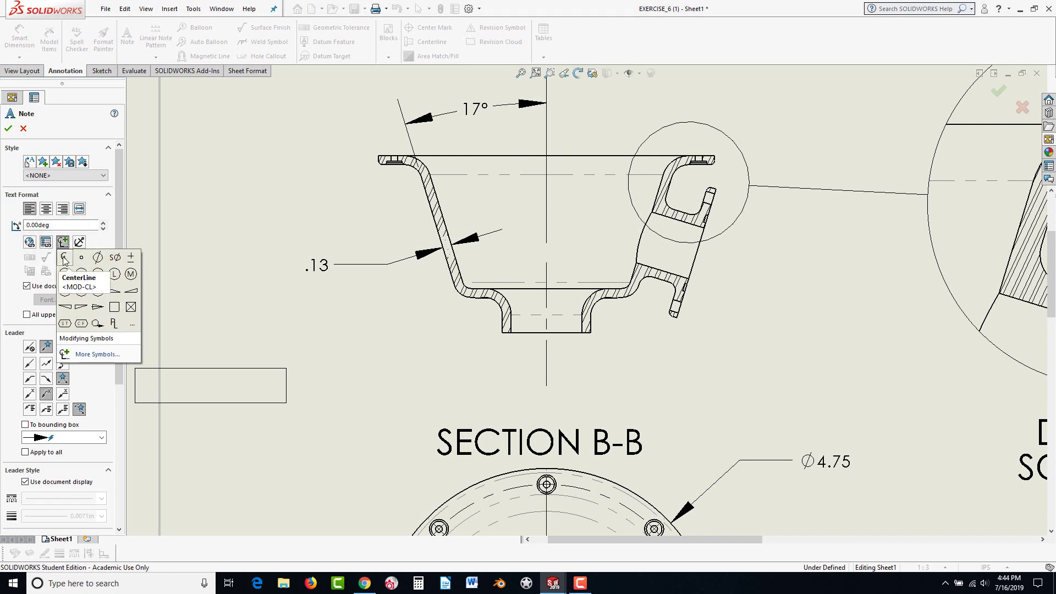
click(65, 257)
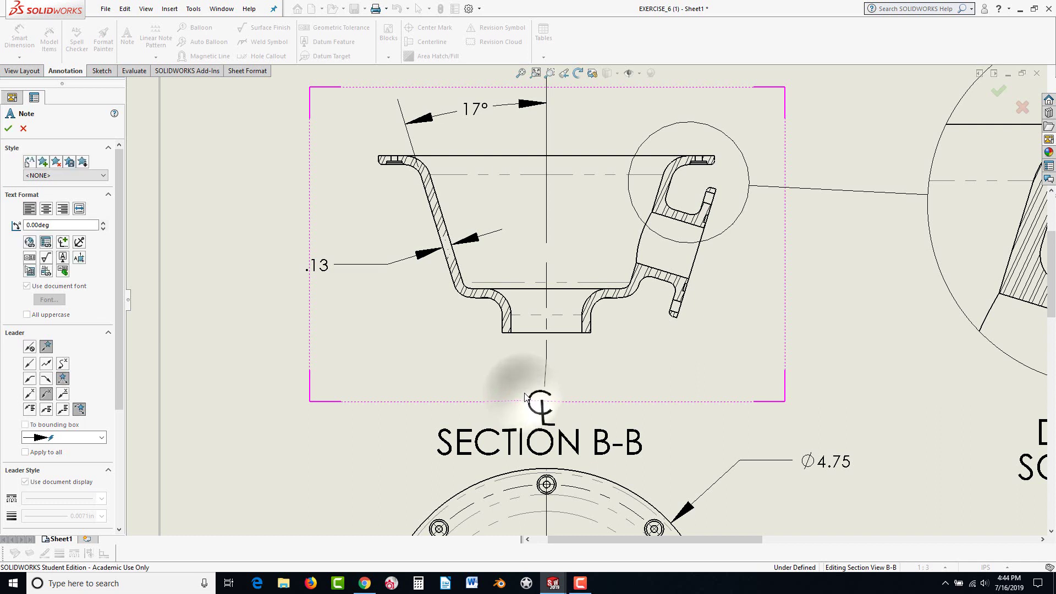
click(524, 398)
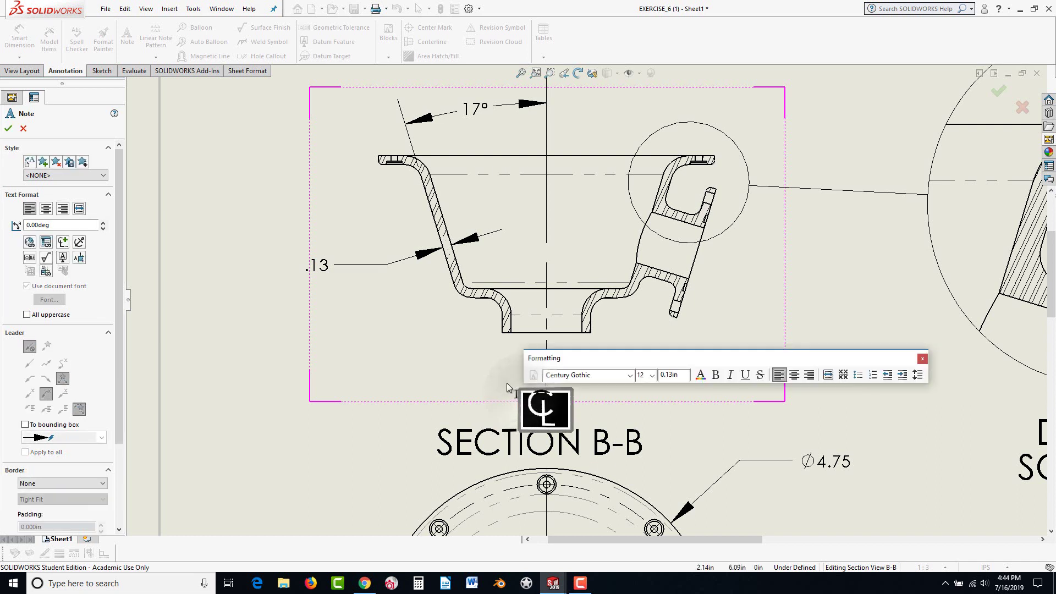
click(653, 376)
click(645, 386)
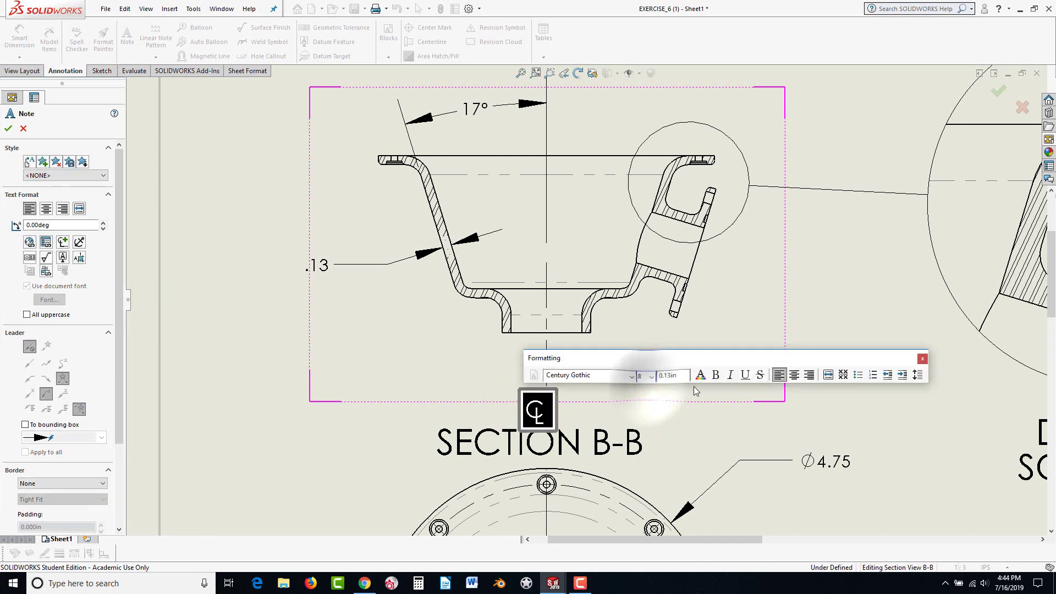
click(922, 359)
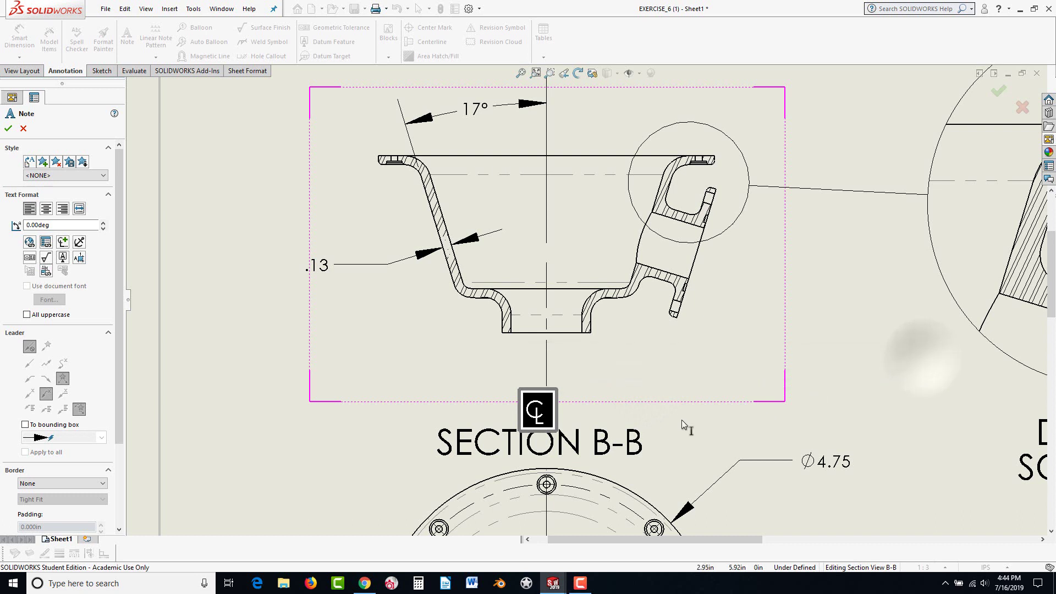
key(Escape)
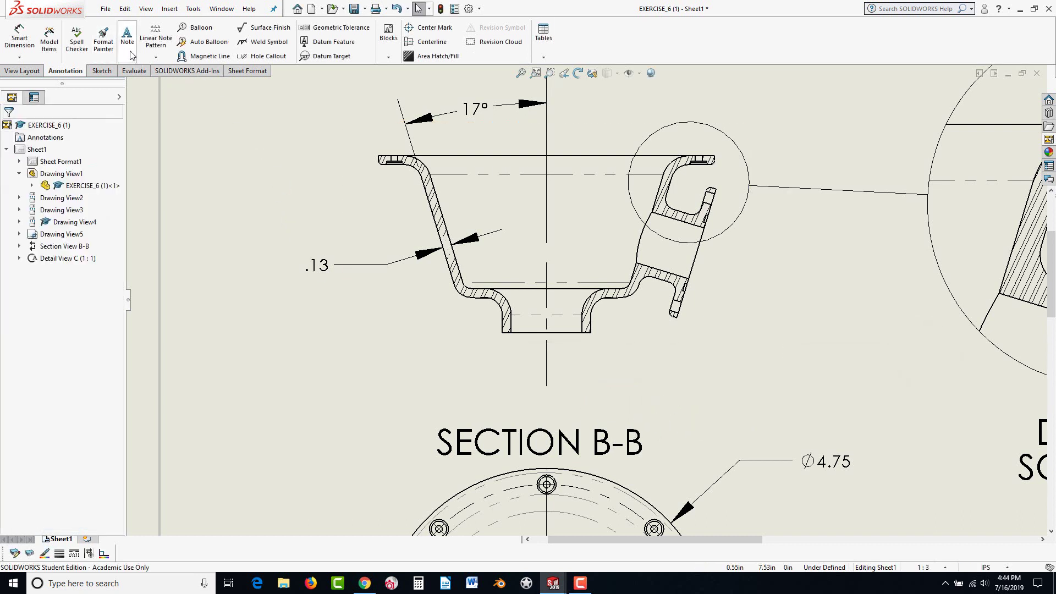
- Place a CenterLine symbol note at the lower end of the neck centerline in Section View B-B, above the section label
click(127, 37)
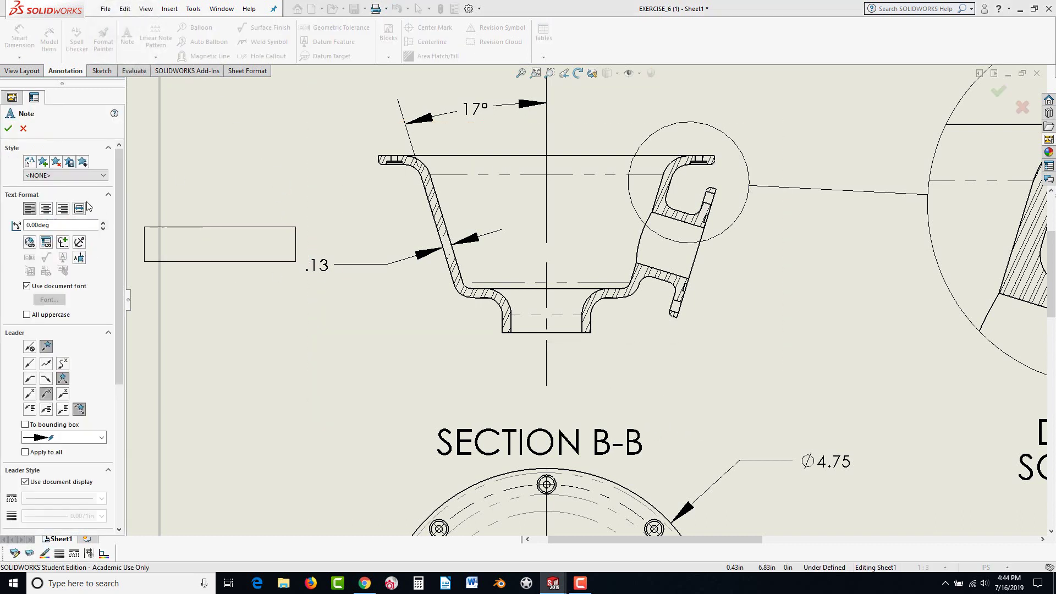
click(63, 242)
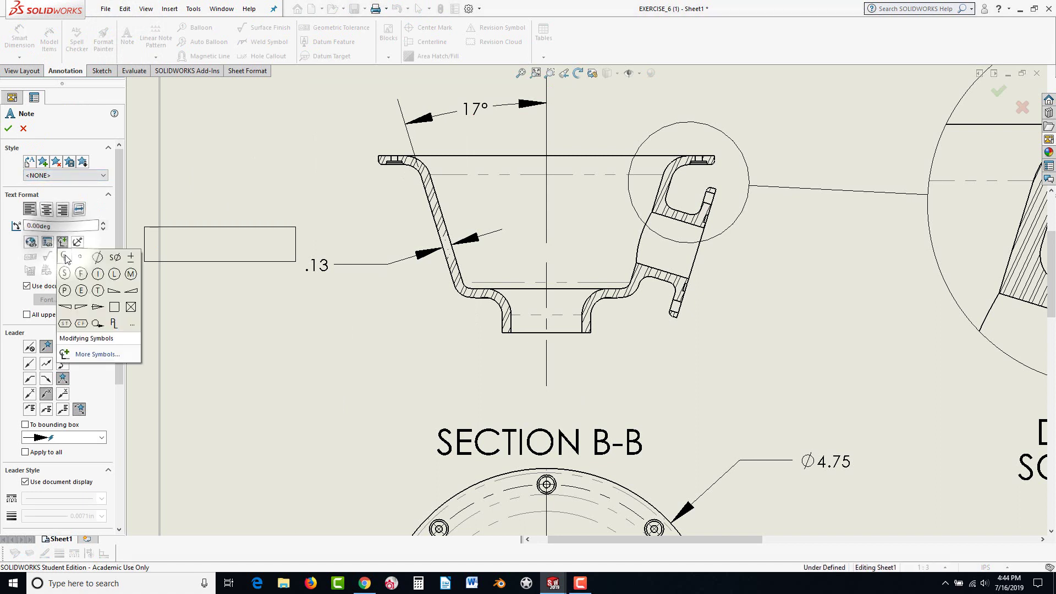
click(68, 260)
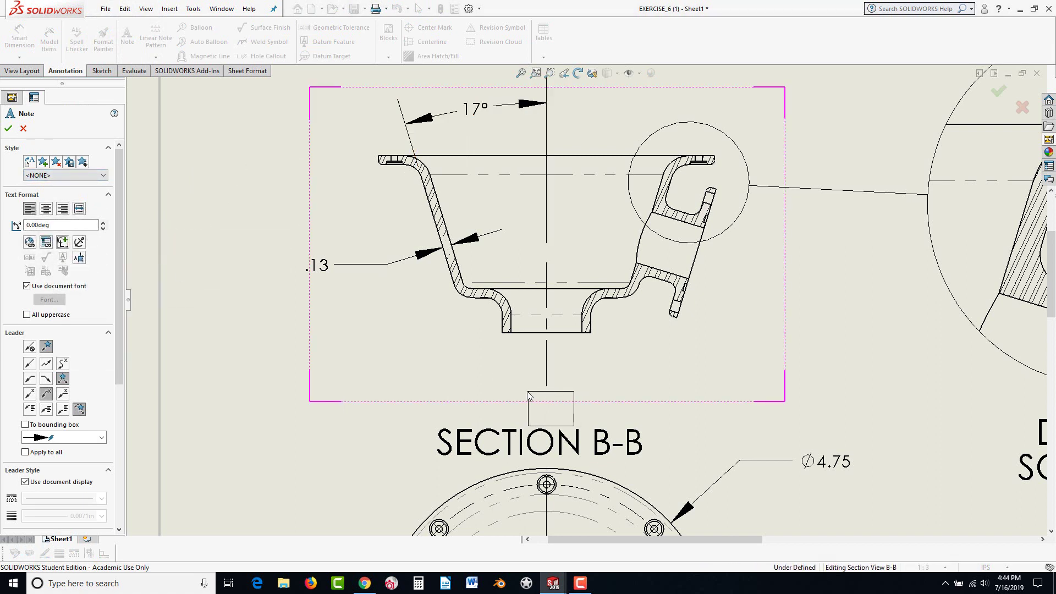
click(527, 394)
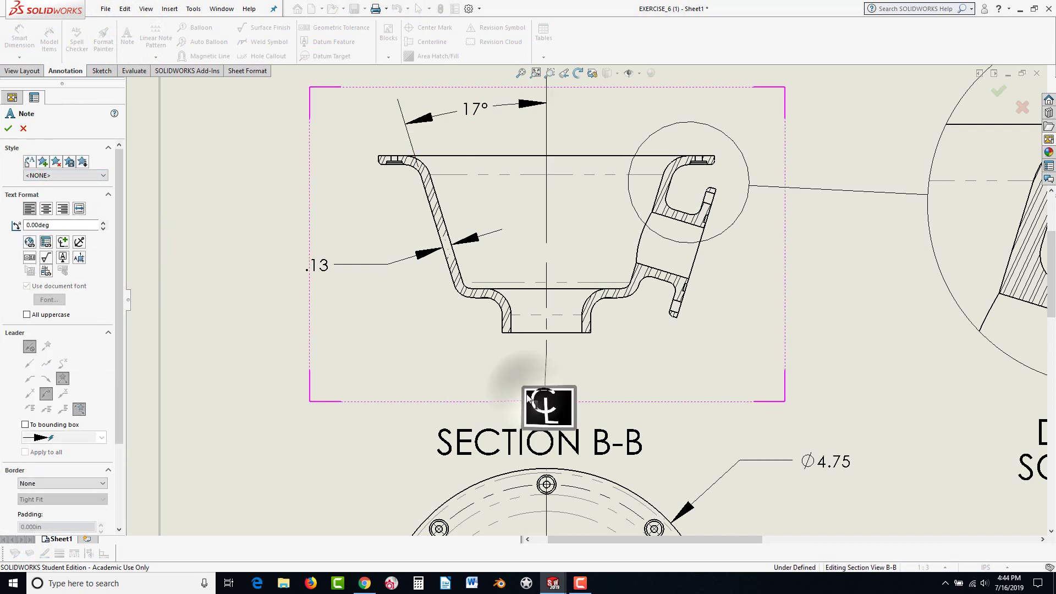
click(612, 405)
key(Escape)
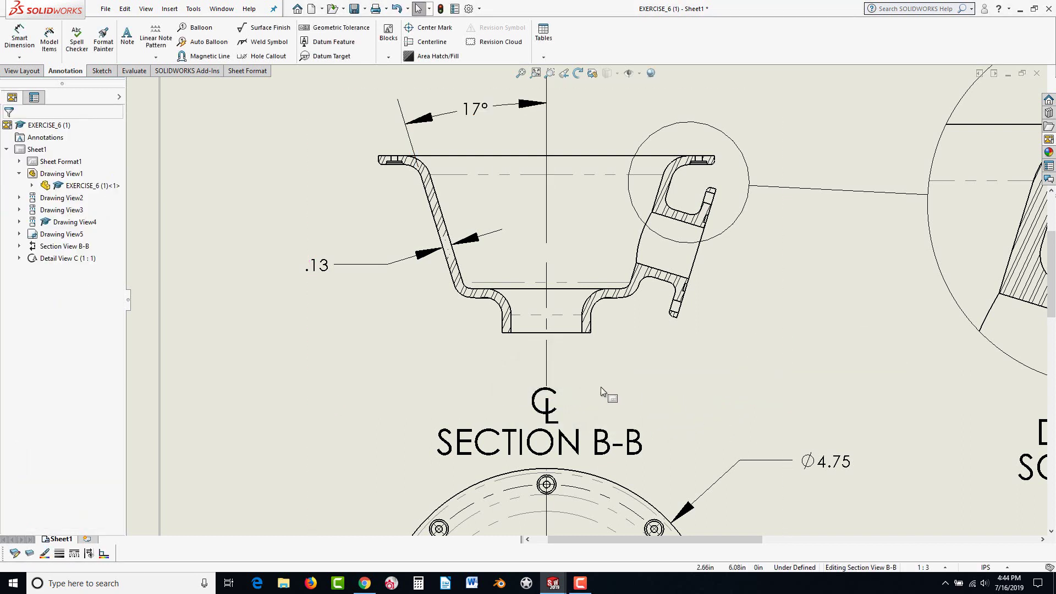
click(555, 408)
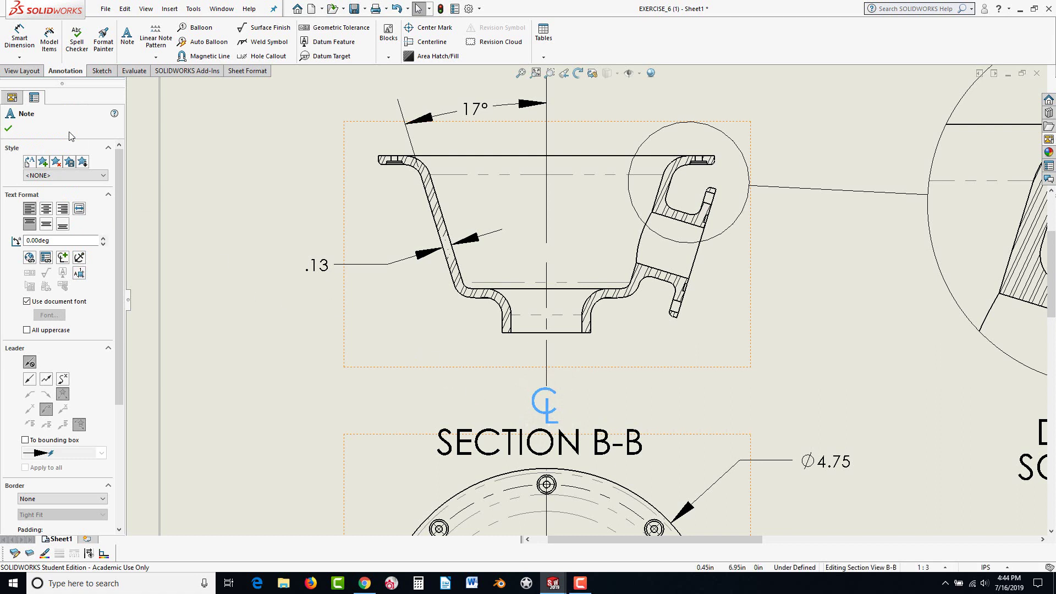
click(8, 130)
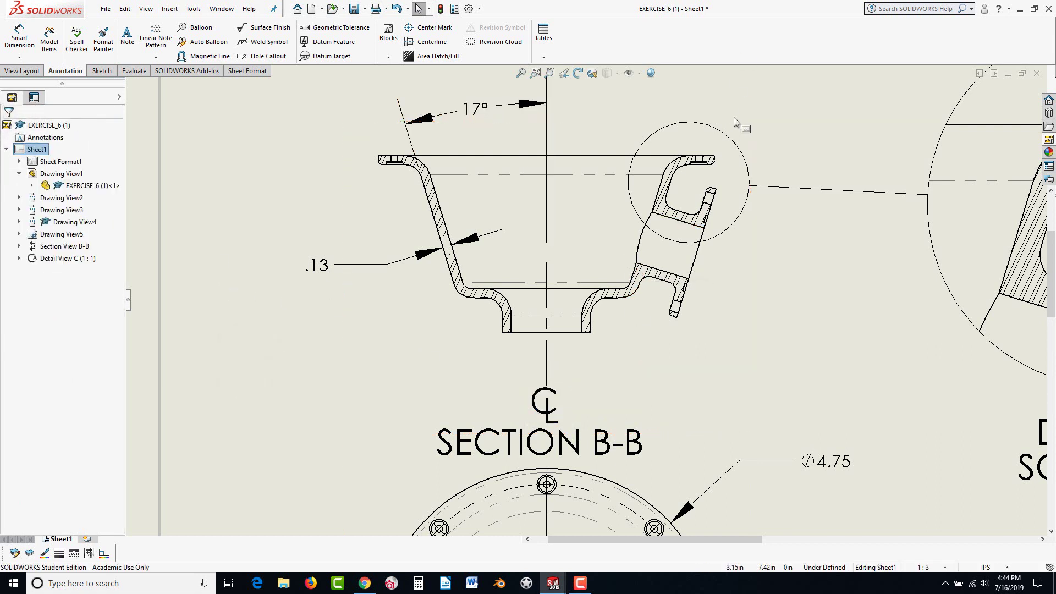
- Move Section View B-B up, away from the top view, to open a gap between its label and the circular view
scroll(723, 227, up, 4)
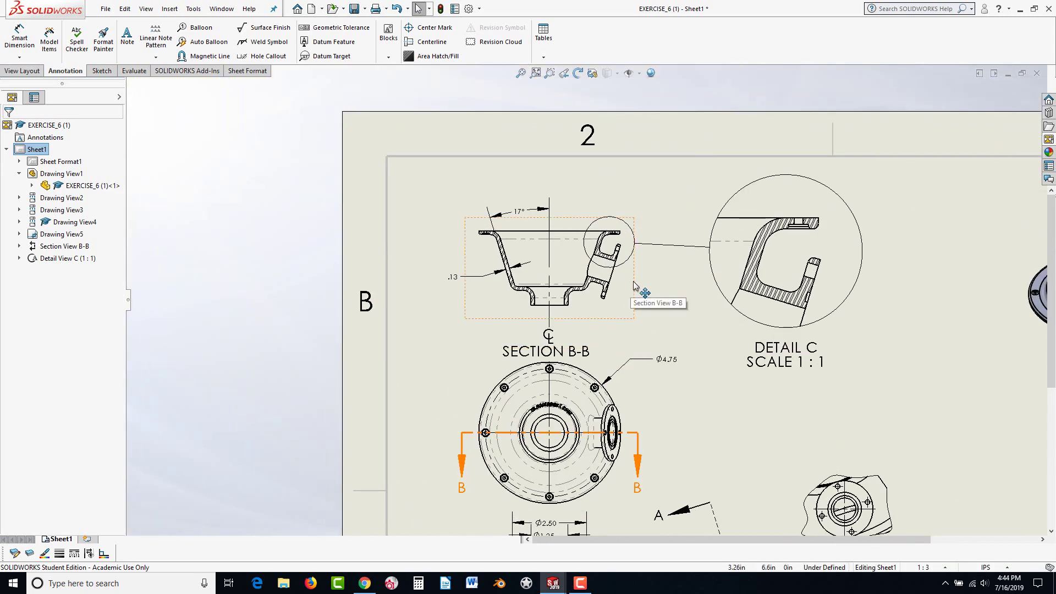
drag(634, 282, 636, 260)
click(680, 384)
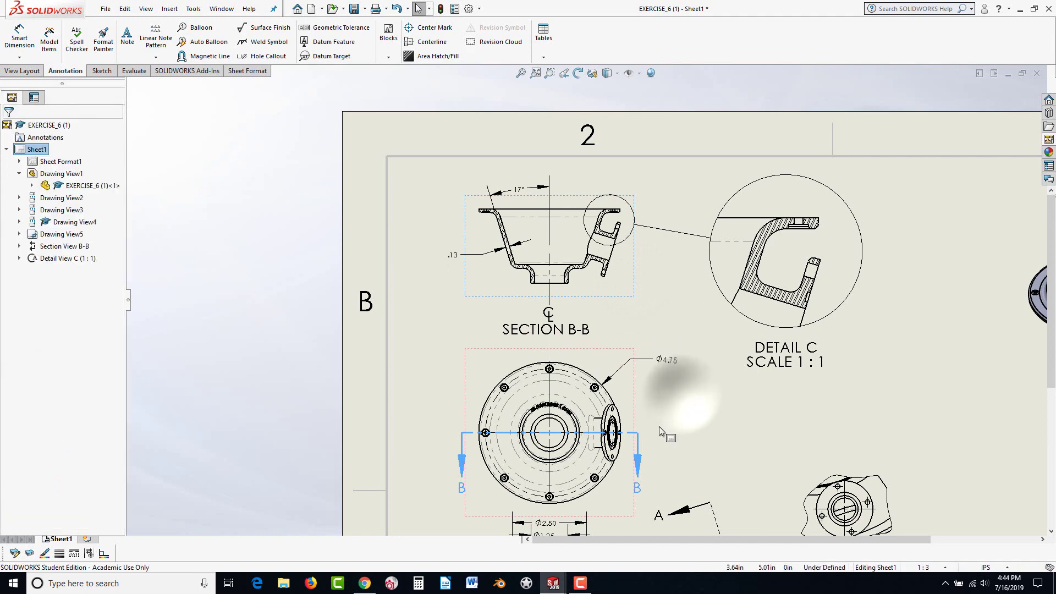
- Move the R.25 dimension up beside the front view's slanted wall and shift the 2.00 and 2.50 height dimensions farther out
scroll(659, 427, up, 2)
scroll(545, 467, down, 4)
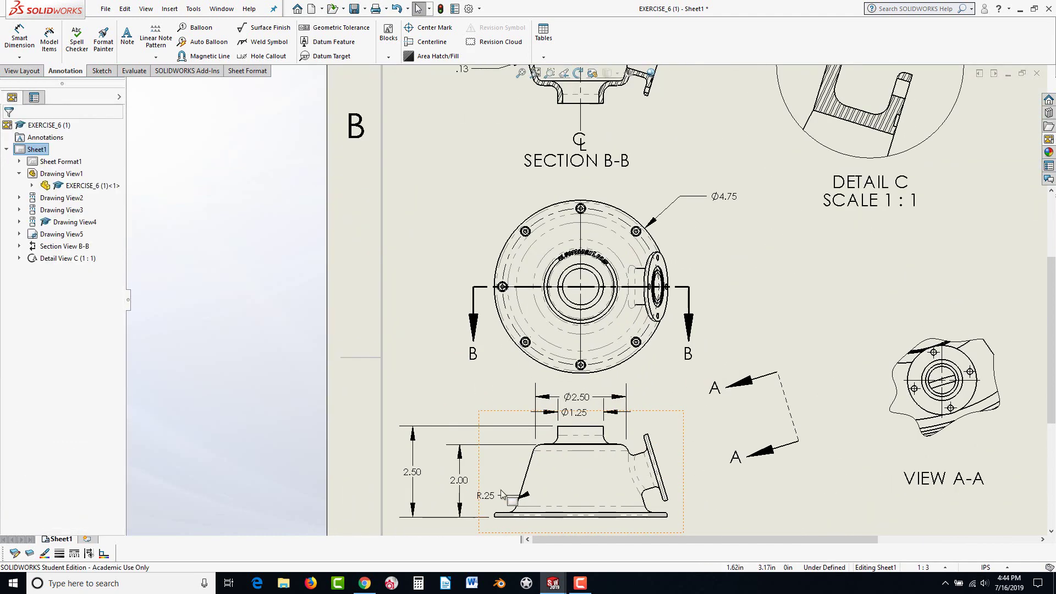
scroll(502, 493, down, 4)
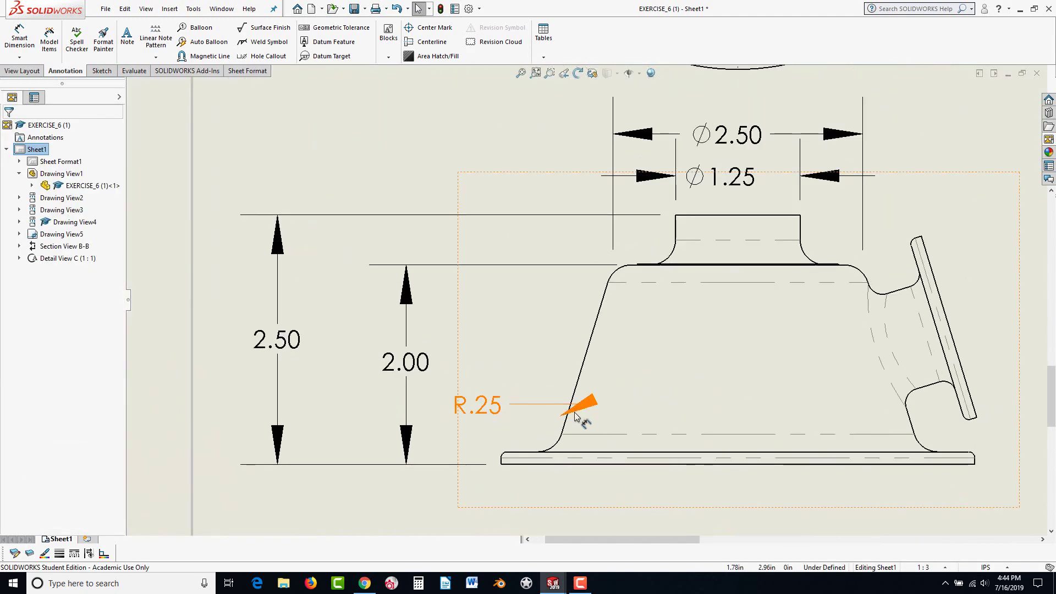
drag(496, 414, 421, 335)
drag(414, 379, 337, 380)
mouse_move(276, 339)
mouse_down()
mouse_move(248, 357)
mouse_move(267, 352)
mouse_move(313, 370)
mouse_up()
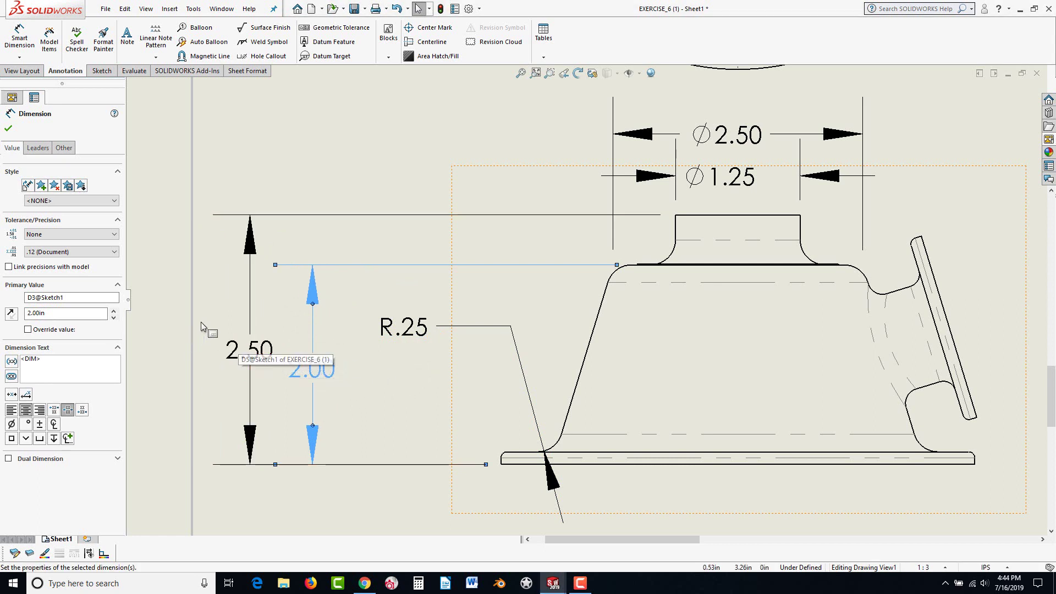
- Give the 2.50 and 2.00 height dimensions a custom text position aligned with their dimension lines, with the 2.00 arrows inside
drag(200, 321, 315, 392)
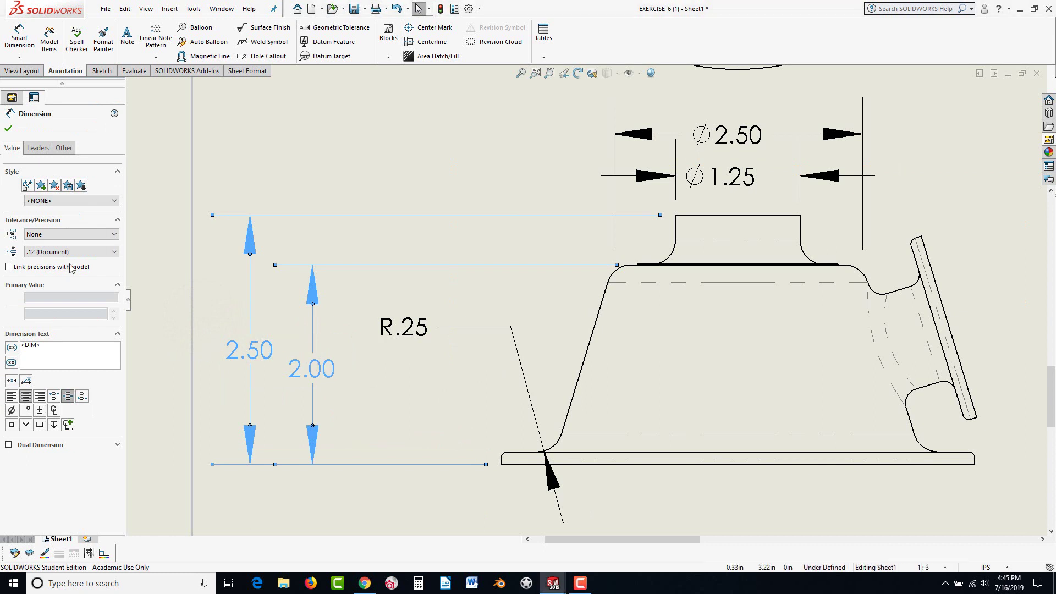
click(41, 148)
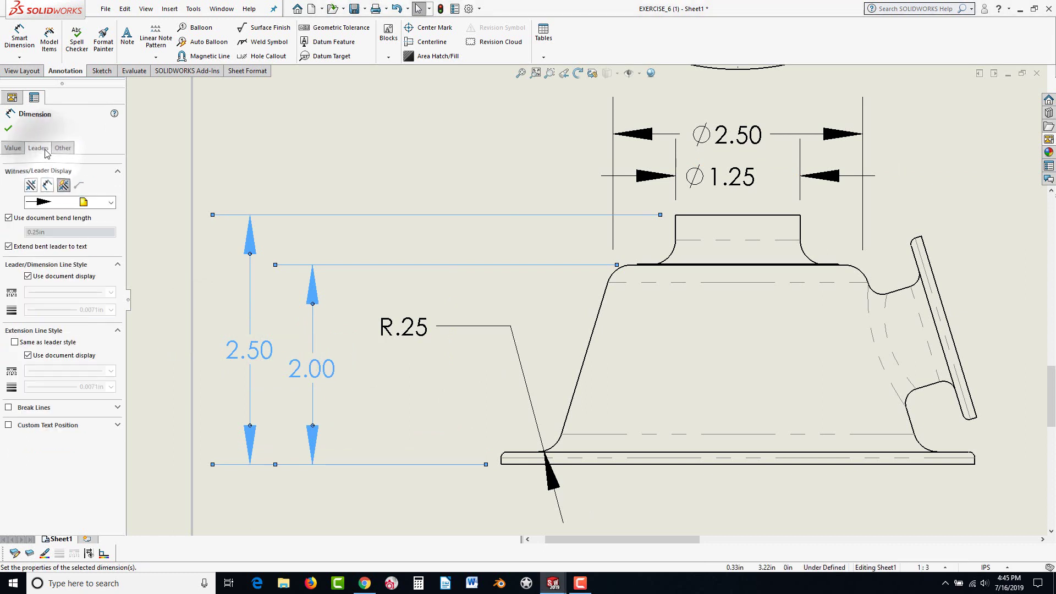
click(8, 426)
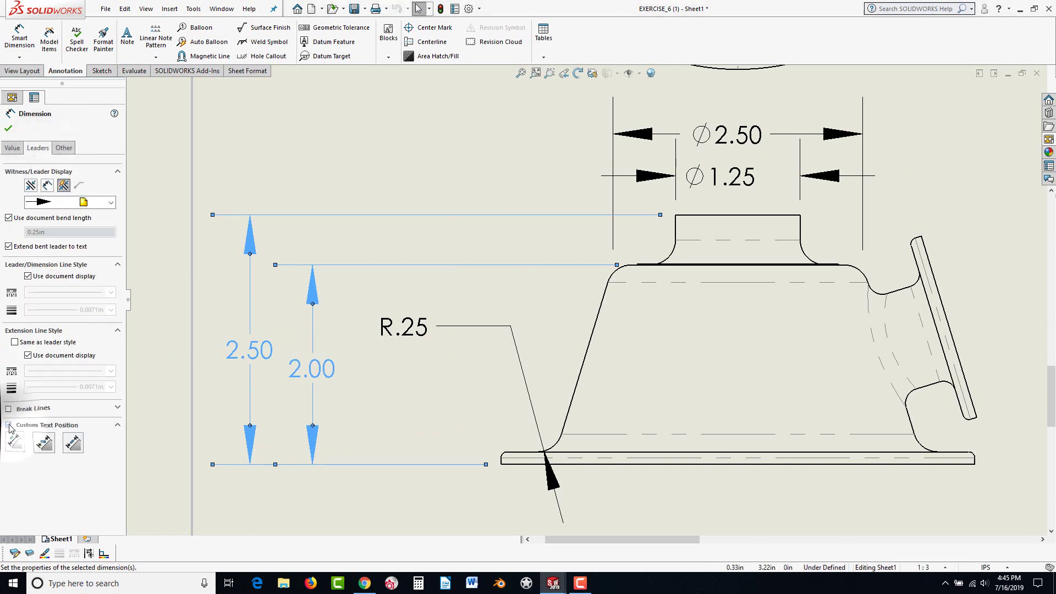
click(73, 443)
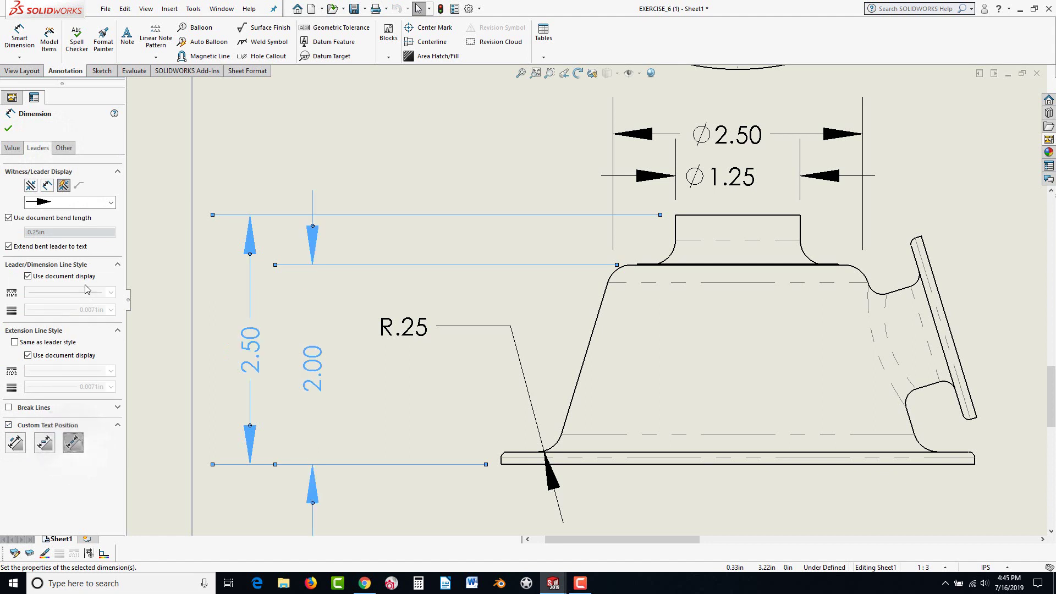
click(8, 128)
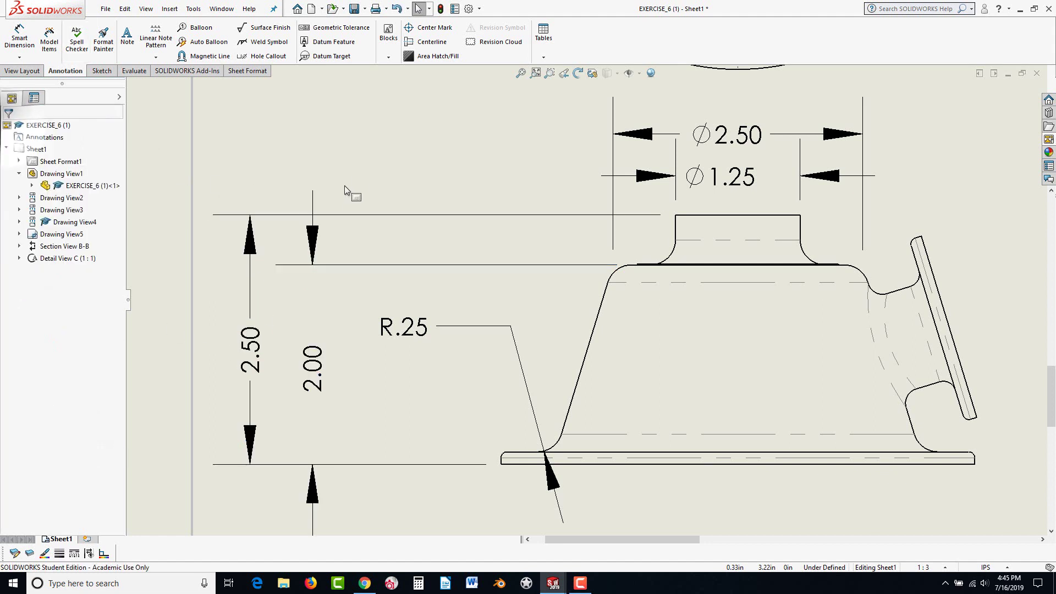
click(313, 226)
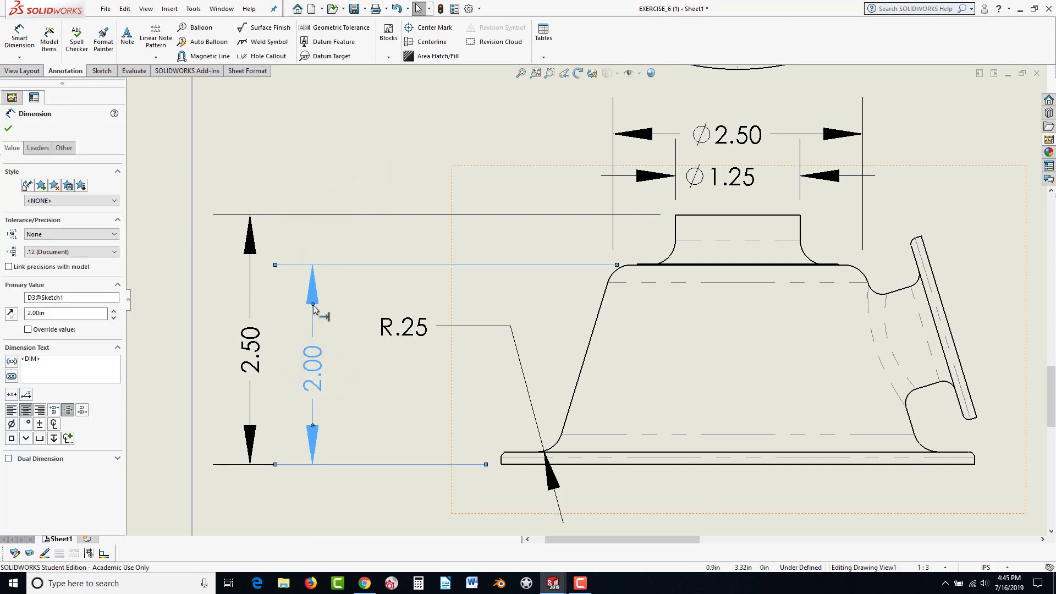
click(326, 515)
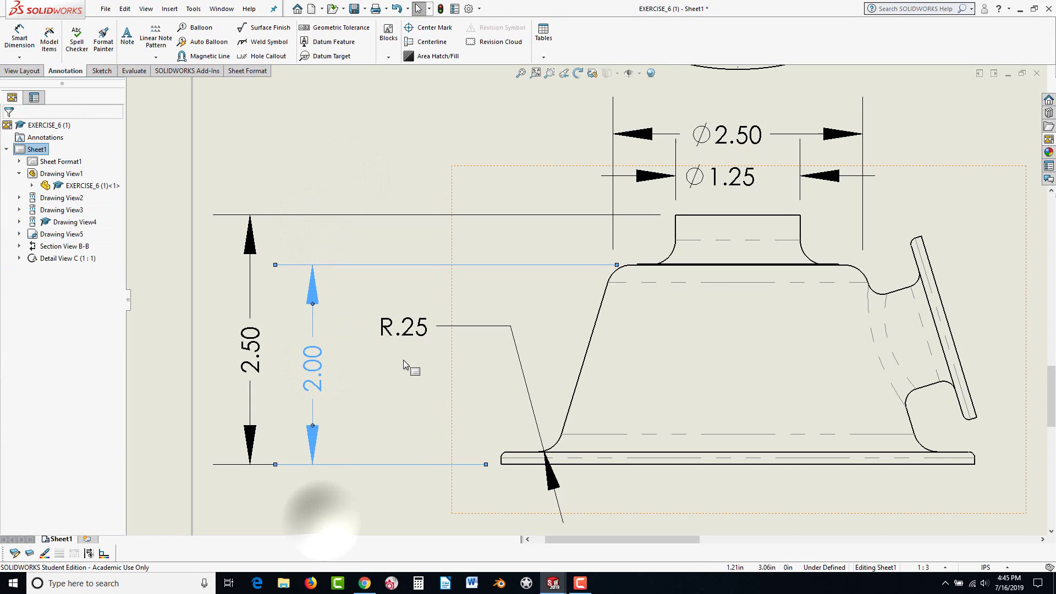
- Shorten the R.25 dimension's bent leader and flip its arrow to the outer side of the base fillet
click(380, 326)
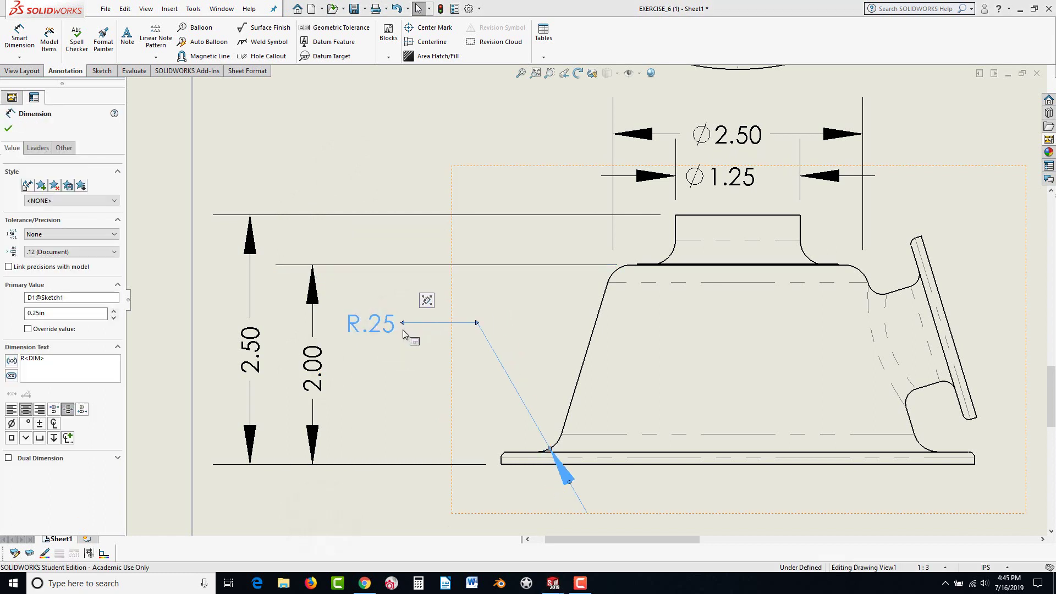
drag(417, 333, 448, 338)
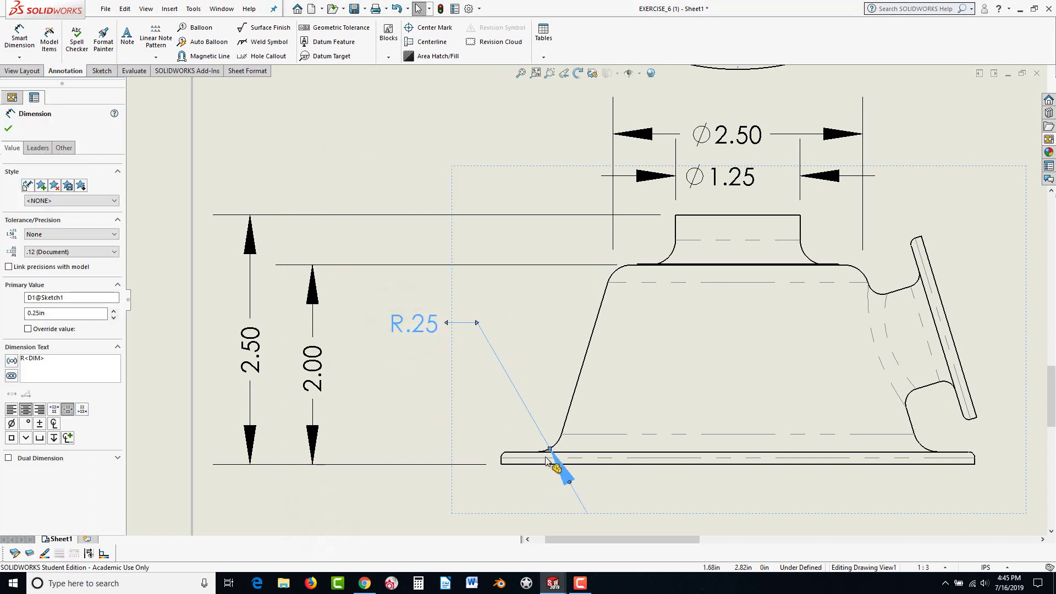
click(568, 481)
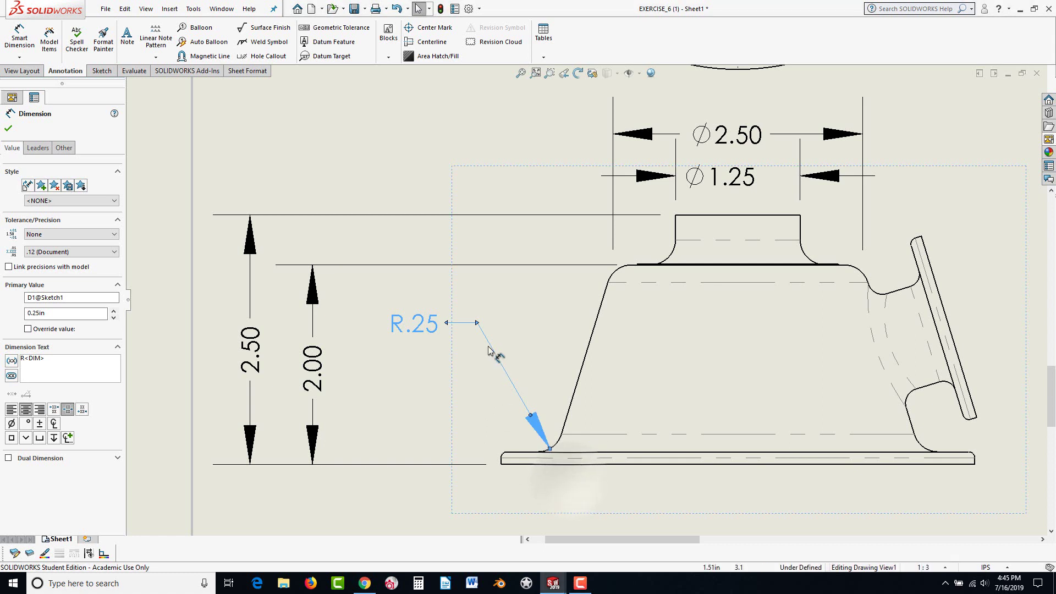
click(391, 397)
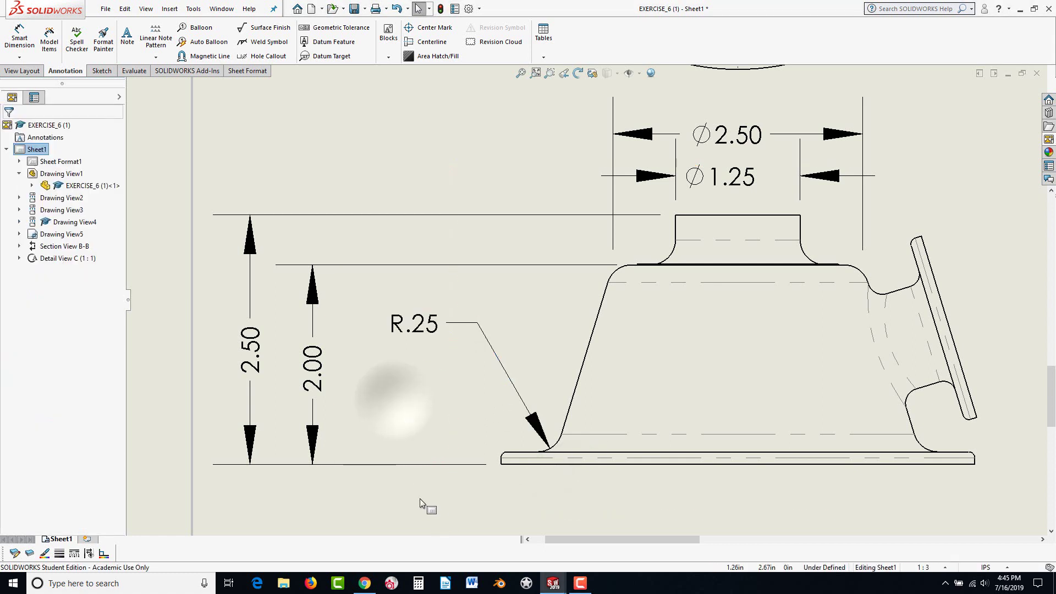
- Space the Ø2.50 and Ø1.25 dimensions farther apart above the front view's neck and centre their text
key(z)
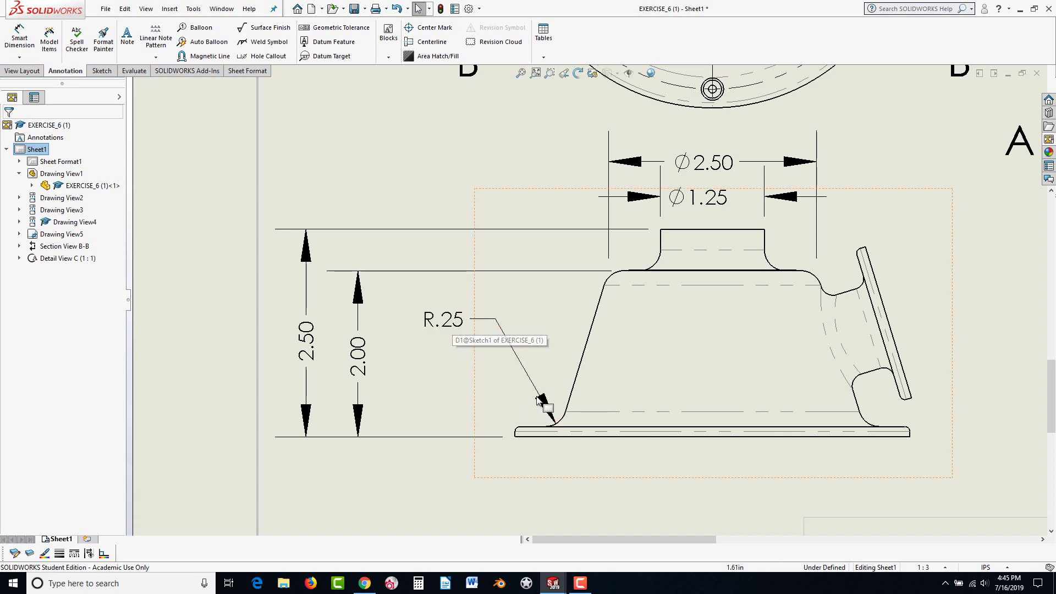
key(z)
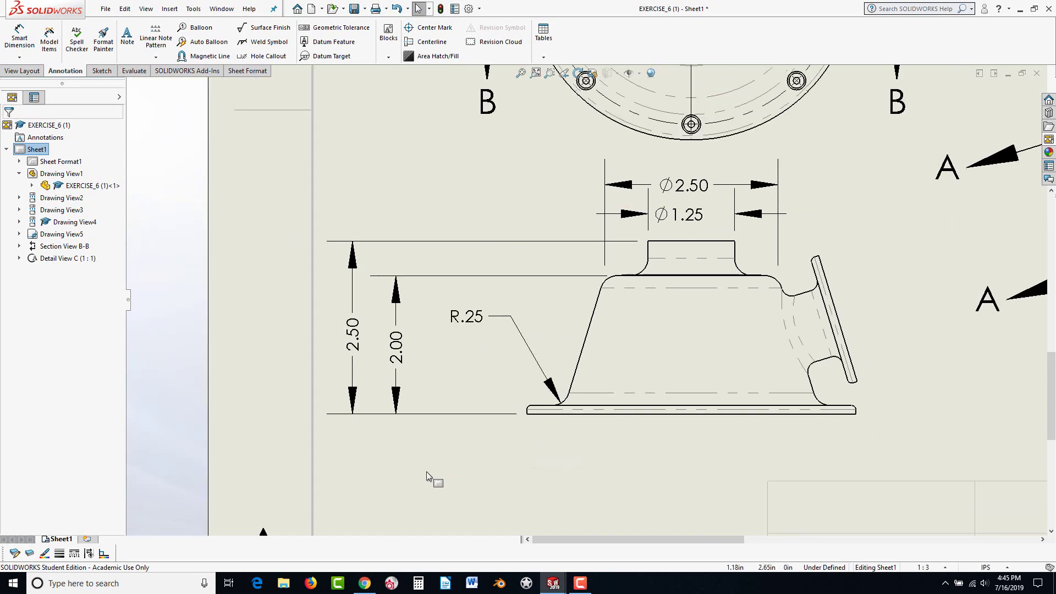
key(z)
key(z)
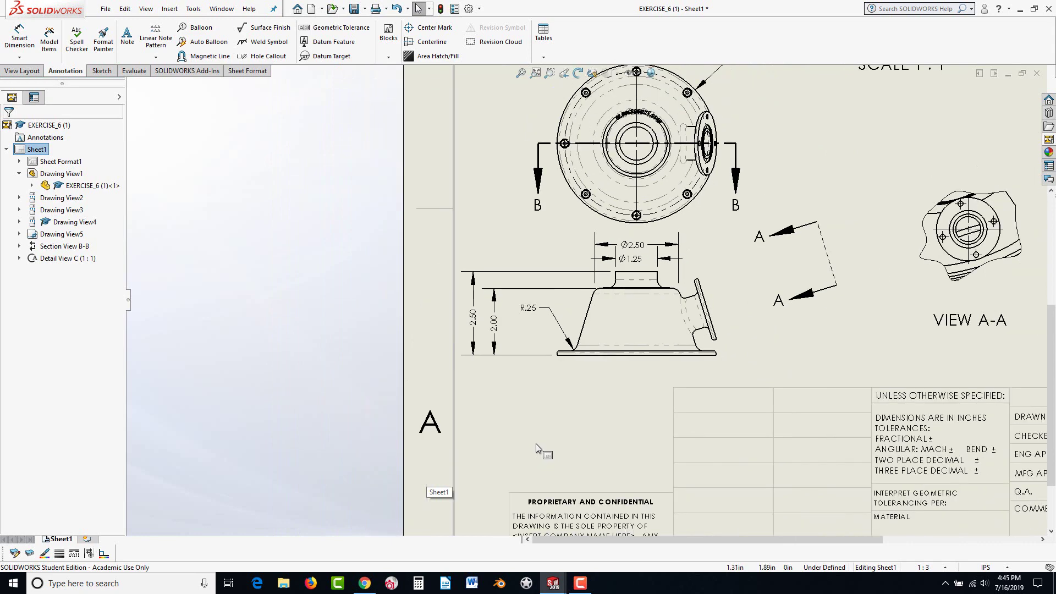
scroll(649, 264, down, 4)
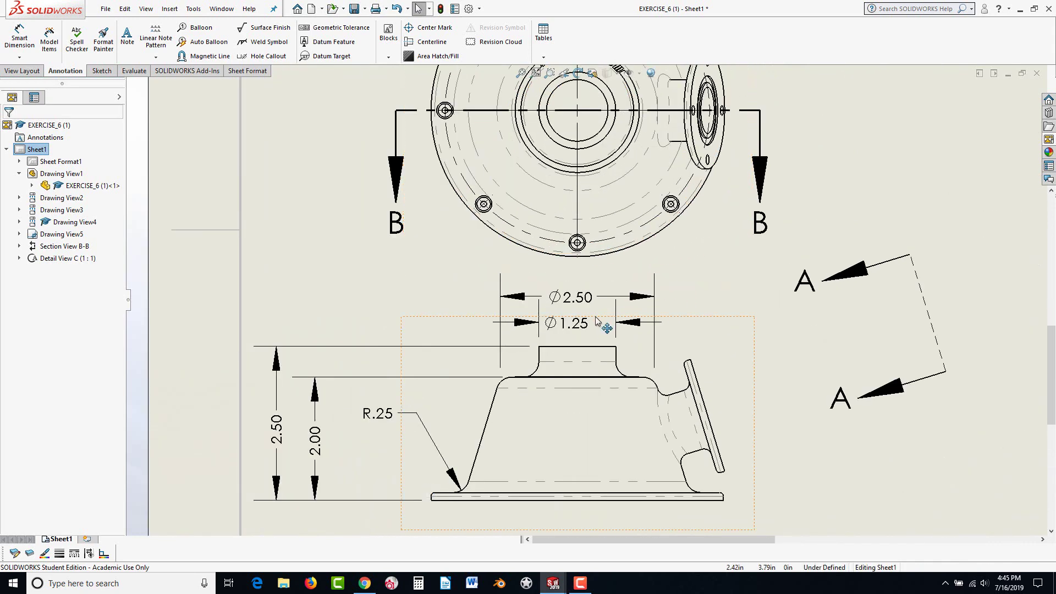
drag(572, 302, 588, 329)
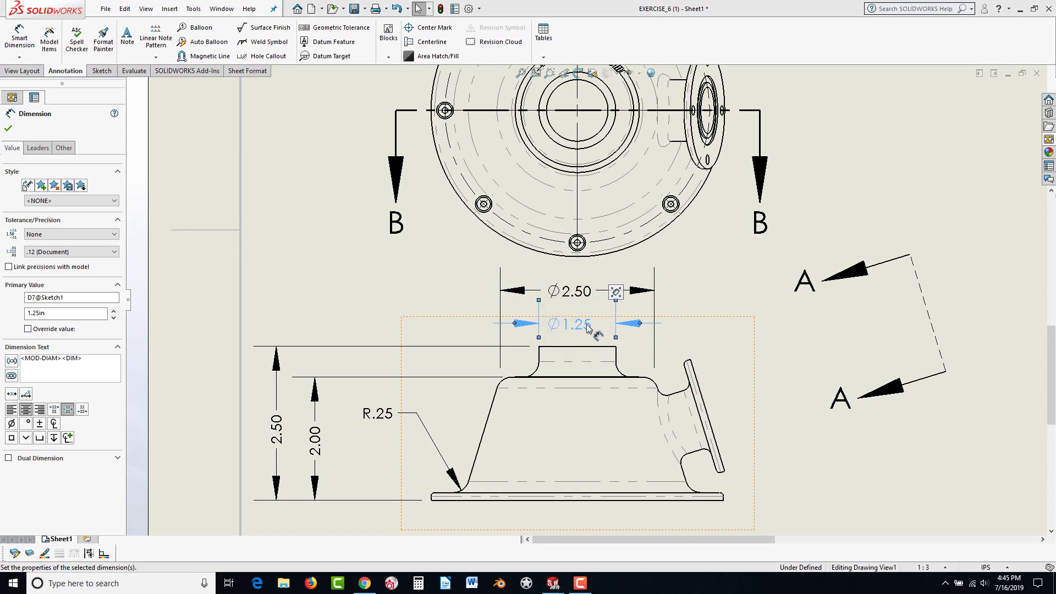
click(302, 234)
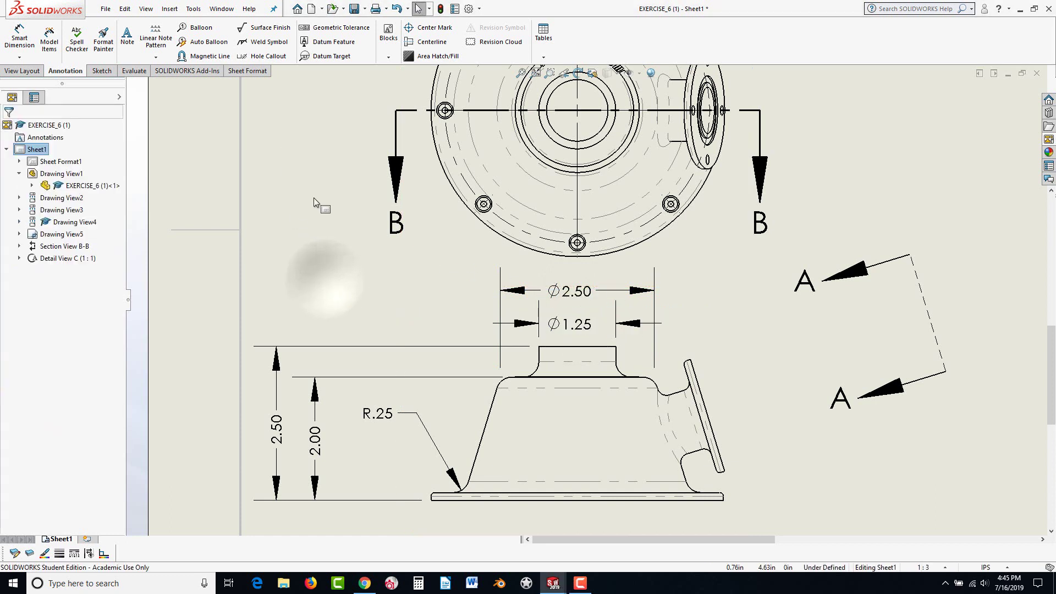
- Delete the Ø1.25 neck diameter dimension above the front view
click(582, 327)
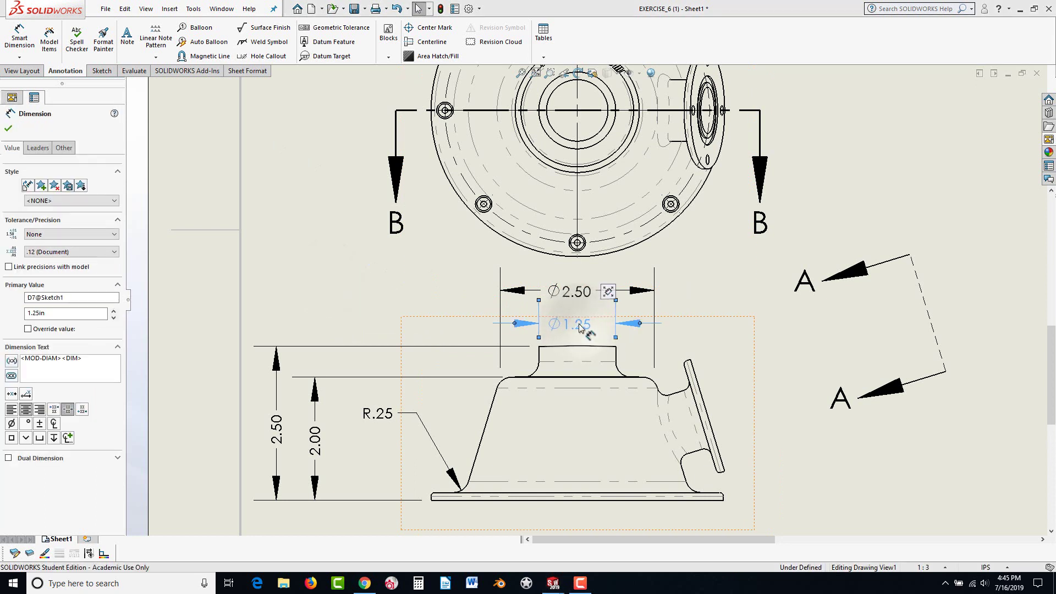
key(Delete)
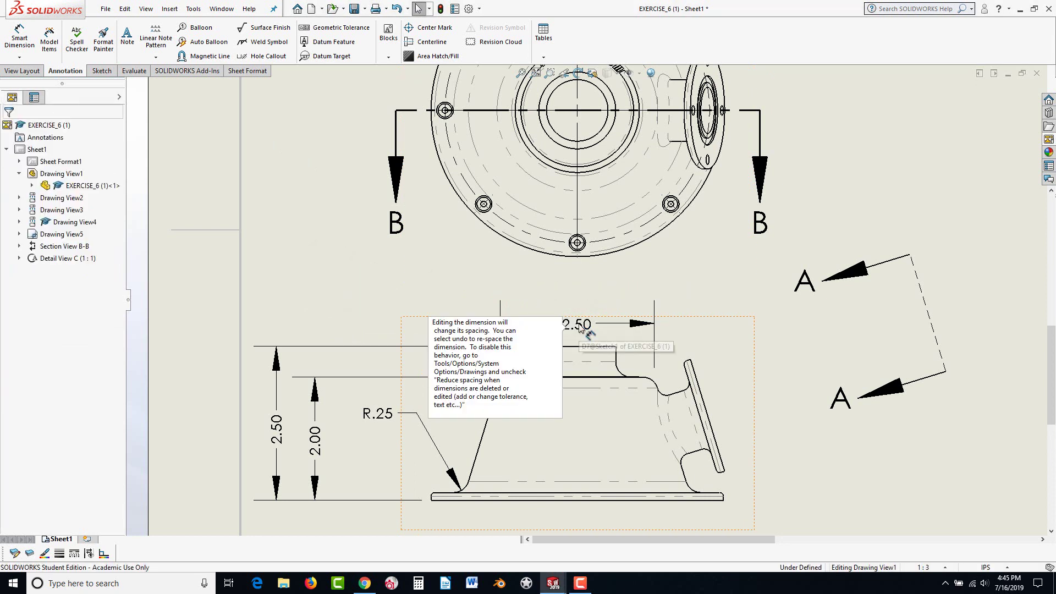
click(689, 297)
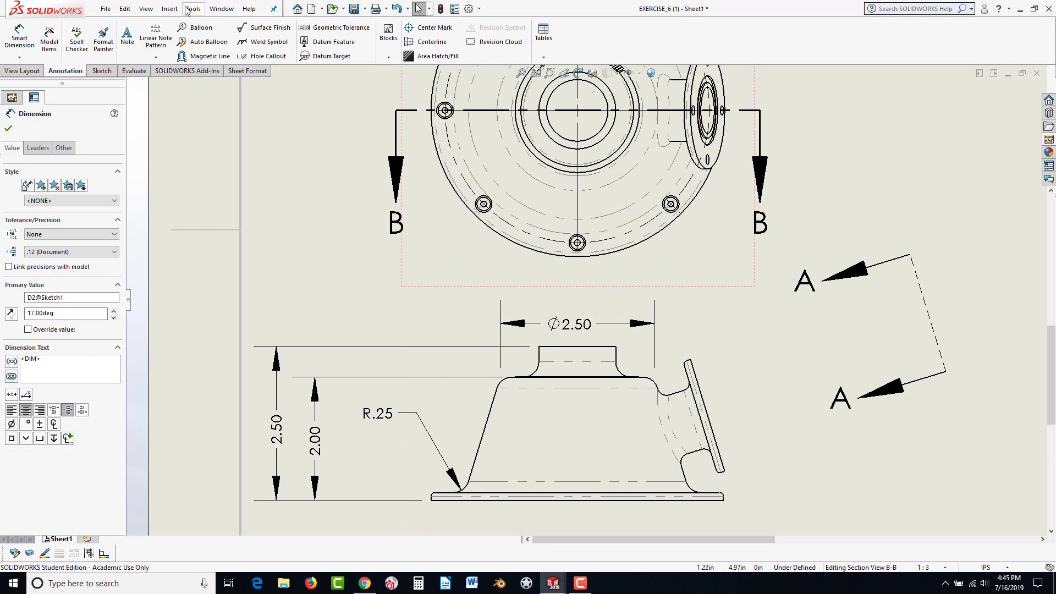
click(146, 9)
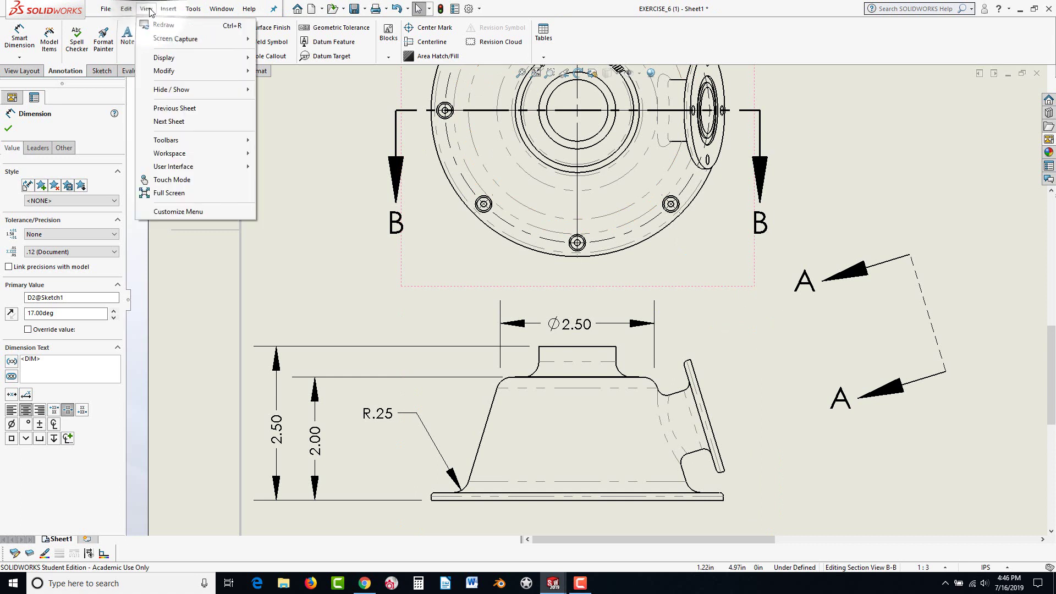
mouse_move(171, 91)
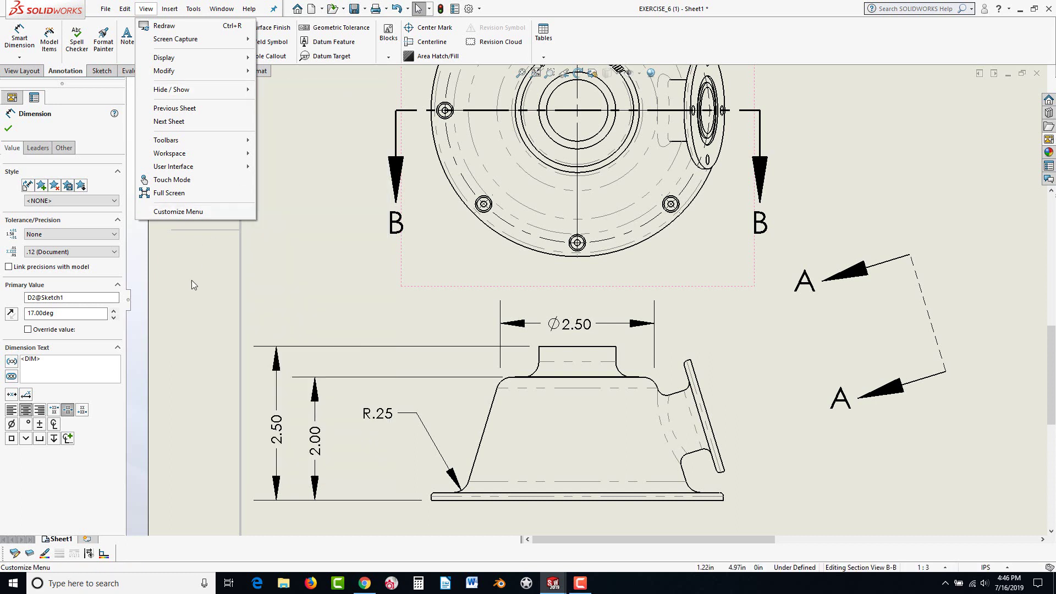
click(192, 280)
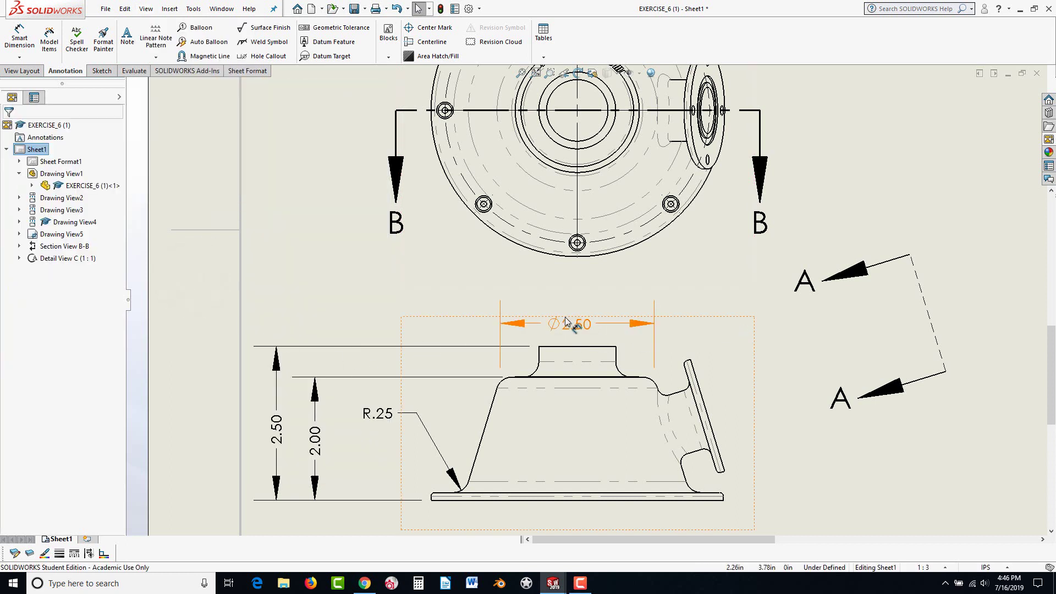
- Move the Ø2.50 dimension slightly higher above the front view's neck
drag(566, 322, 572, 315)
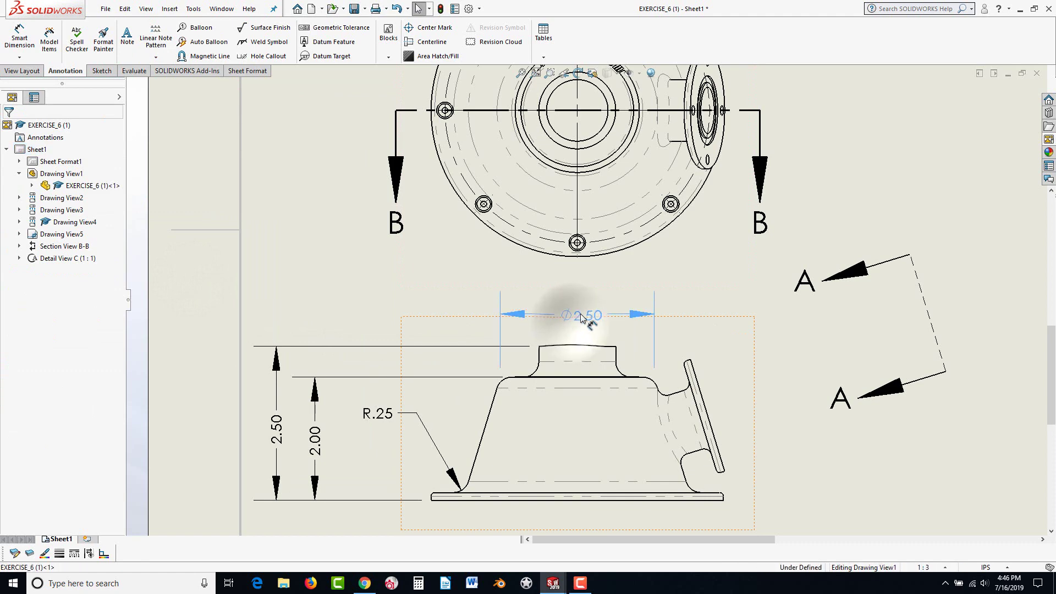
click(709, 268)
- Start a vertical ordinate dimension at the bottom edge of the right view's base, placing its zero label left of the view
scroll(766, 304, up, 5)
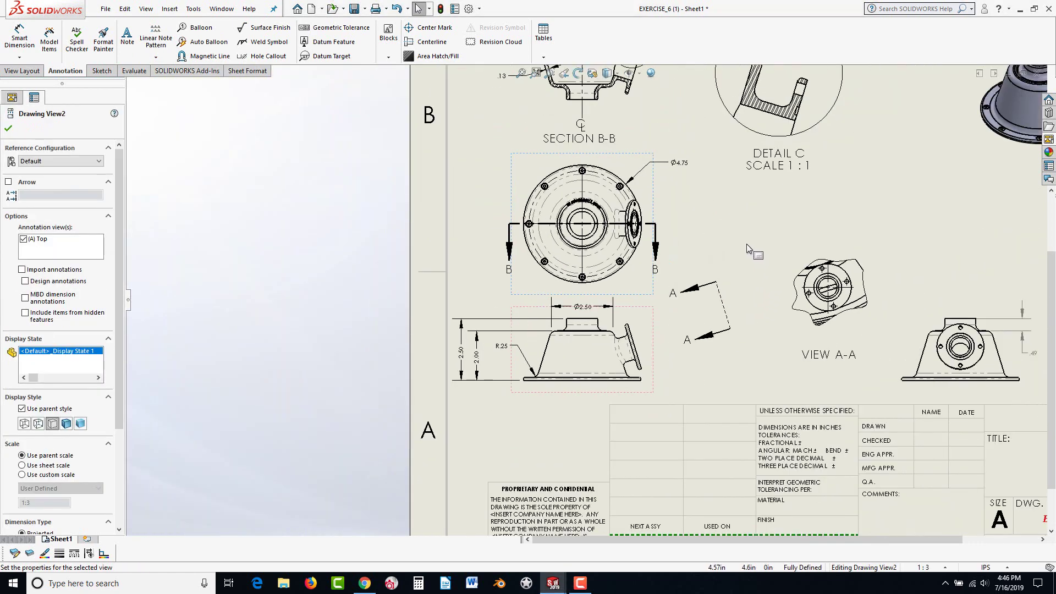
scroll(742, 239, up, 3)
scroll(801, 164, down, 3)
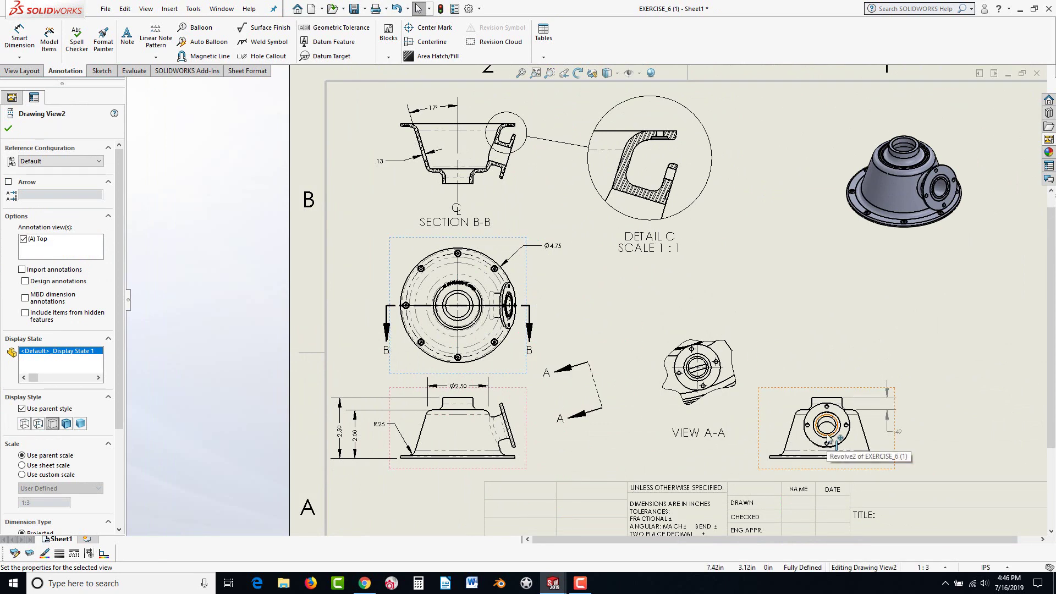
scroll(500, 283, down, 4)
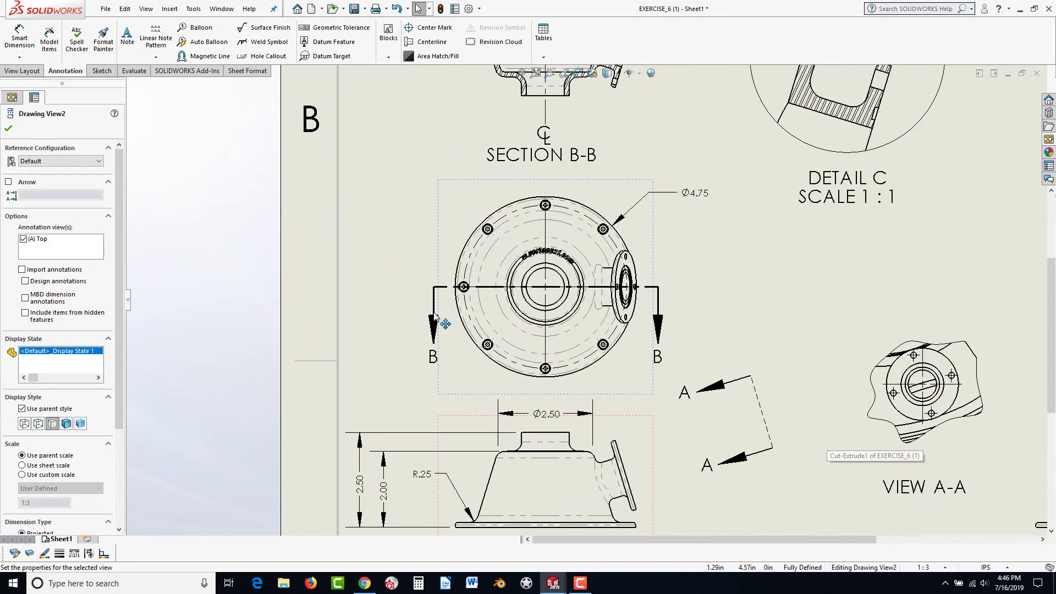
scroll(507, 280, up, 4)
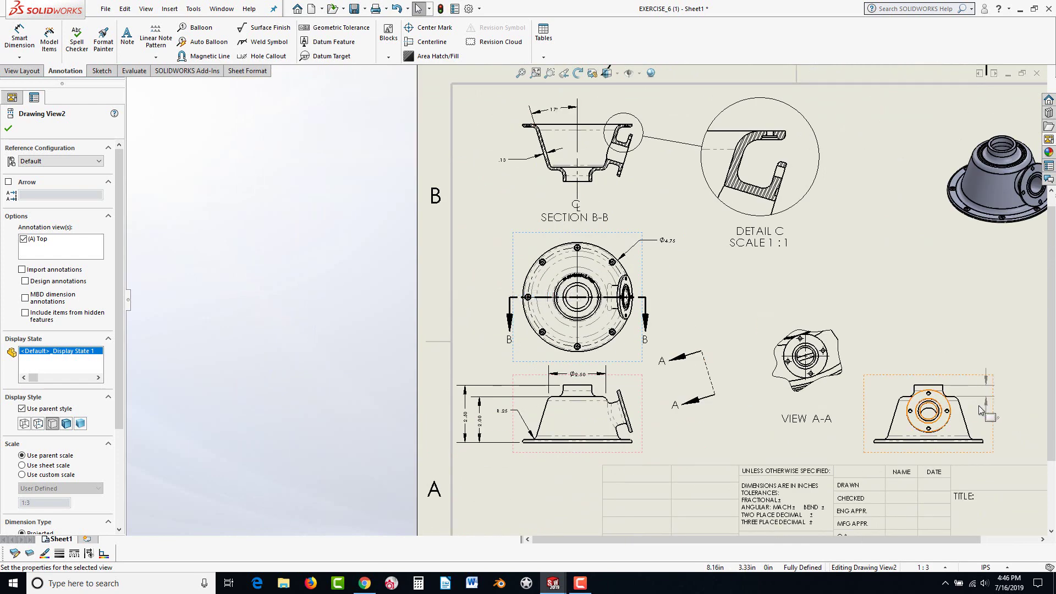
scroll(929, 439, down, 5)
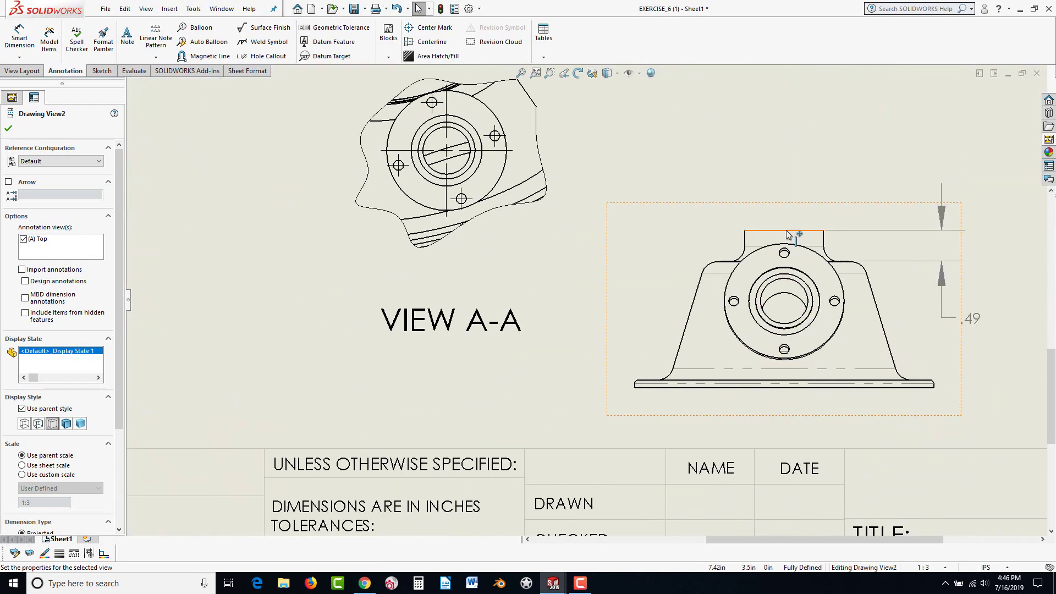
click(20, 58)
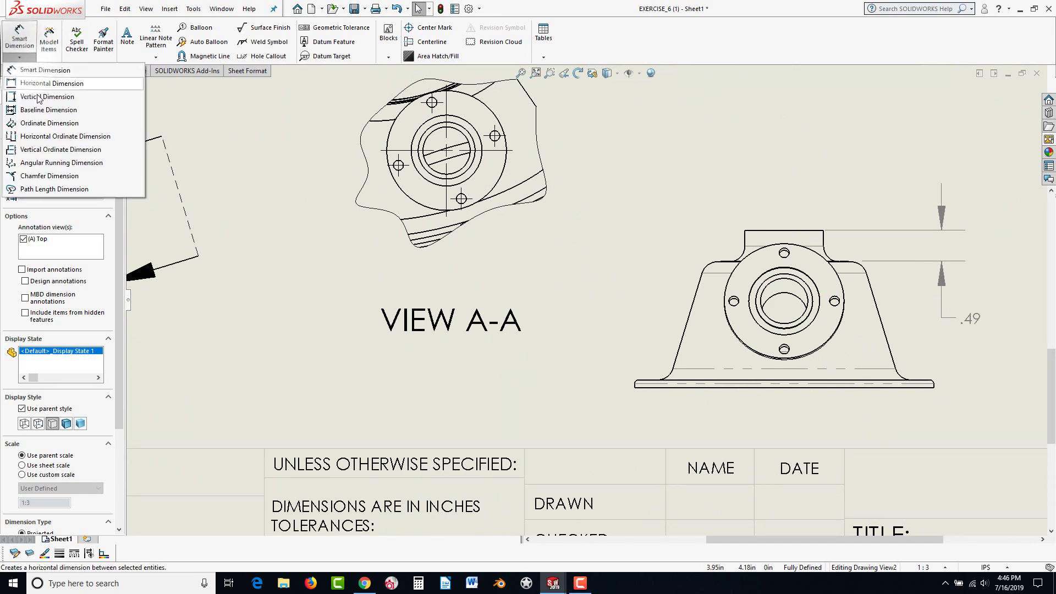
click(22, 148)
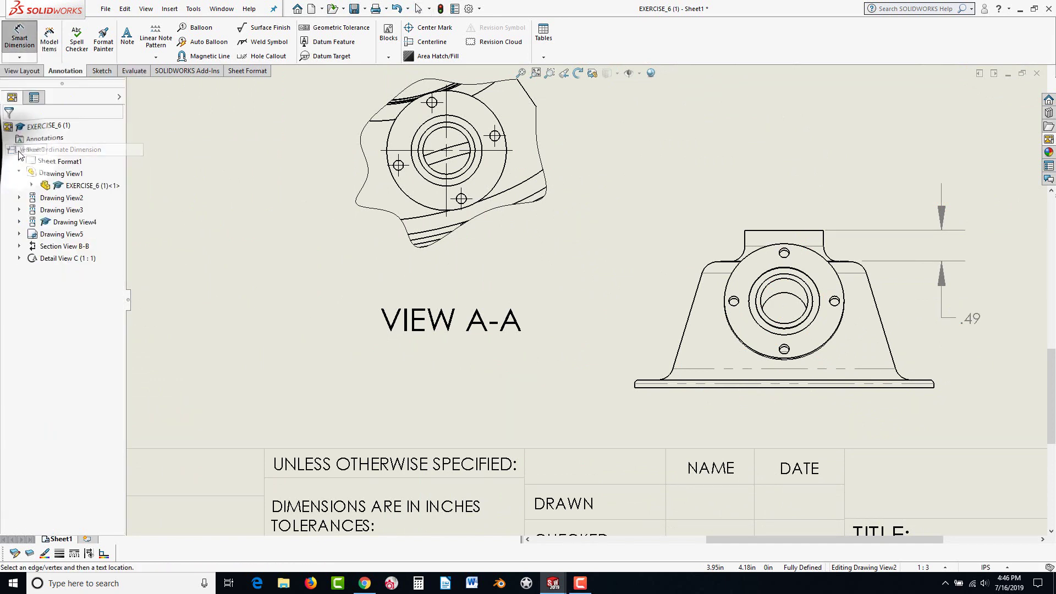
click(706, 392)
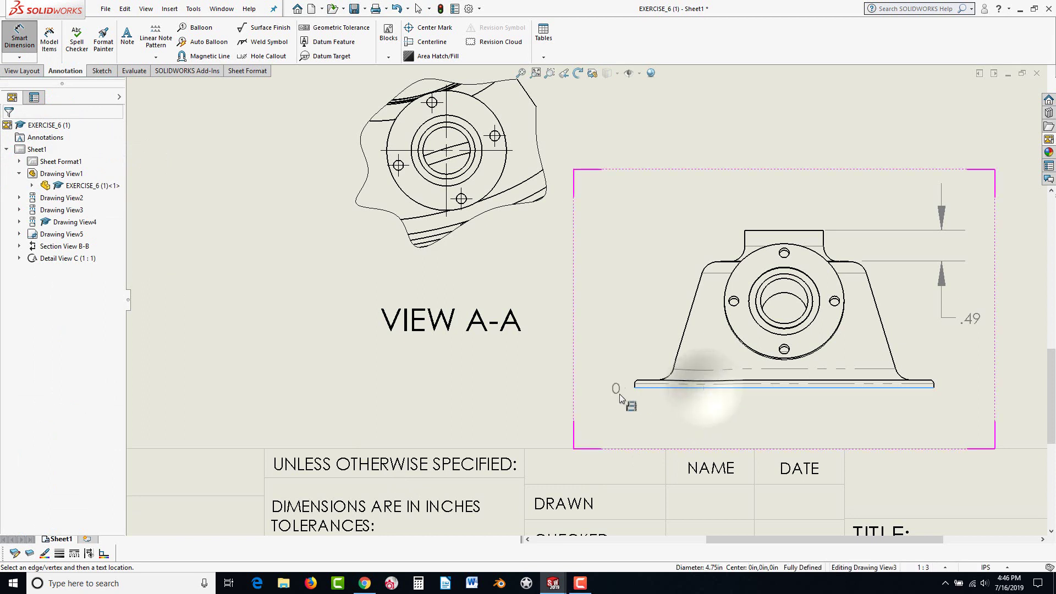
click(582, 389)
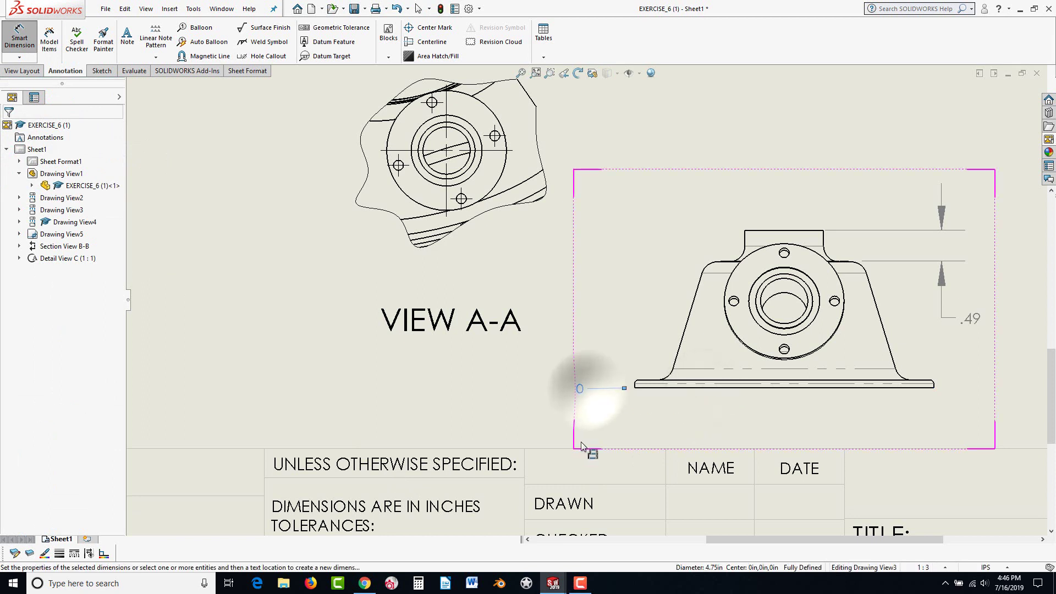
- Add vertical ordinate dimensions for the base flange's upper edge, the body's shoulder and the top of the neck
click(685, 383)
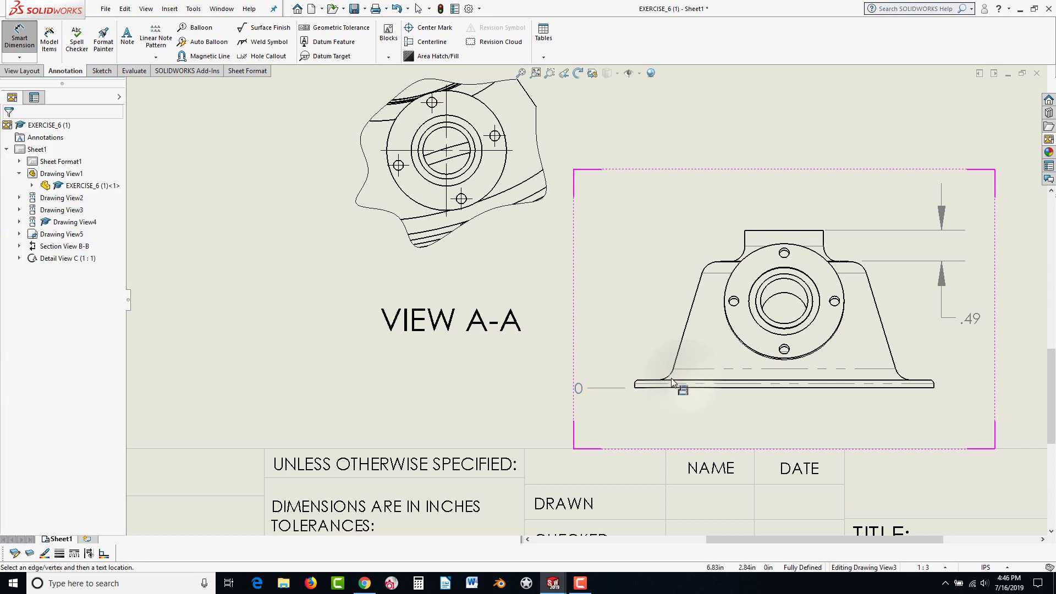
click(650, 381)
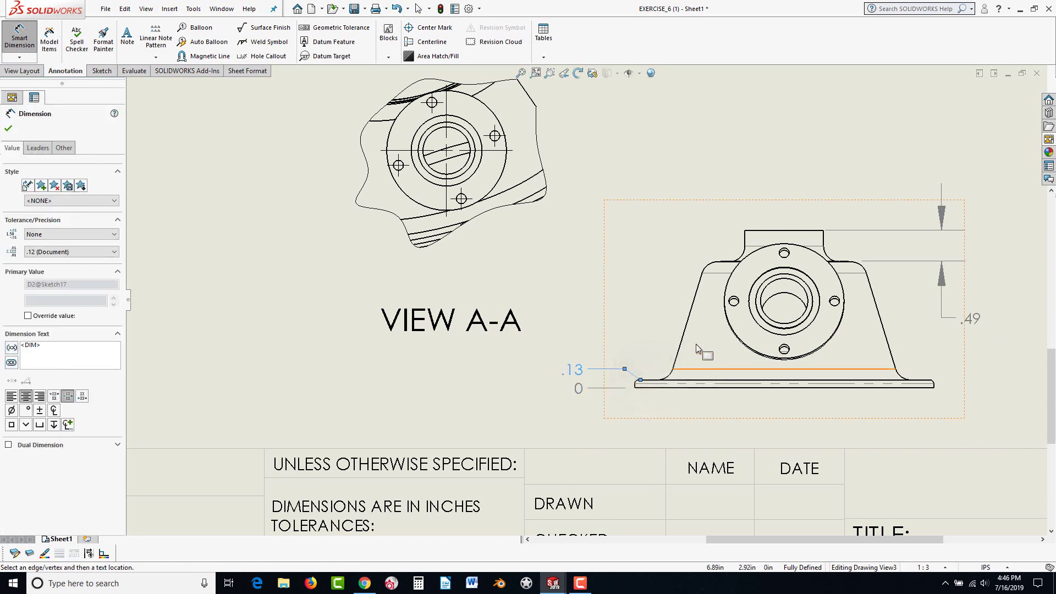
click(721, 263)
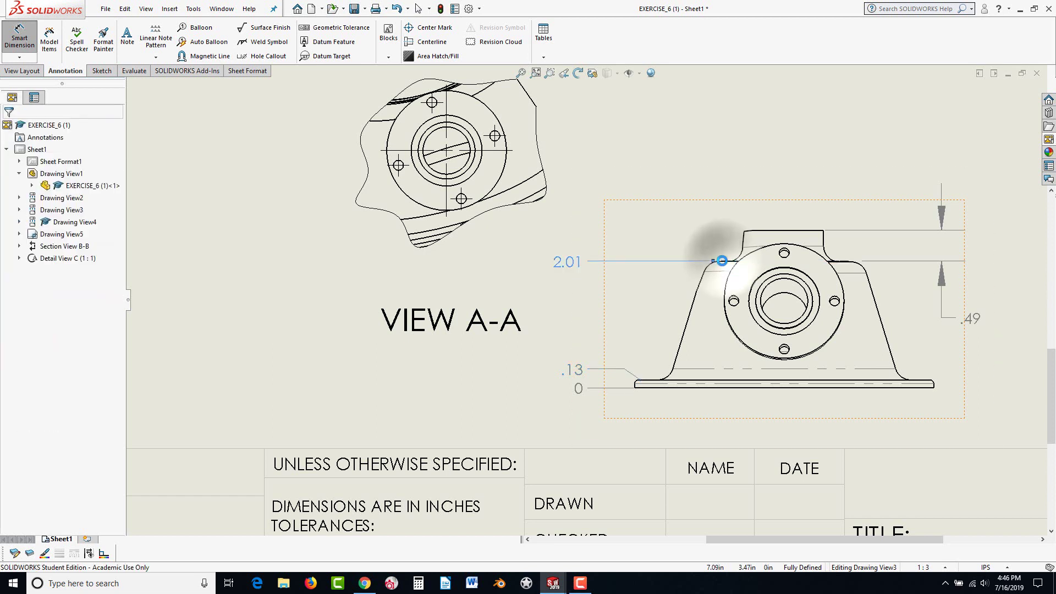
click(754, 230)
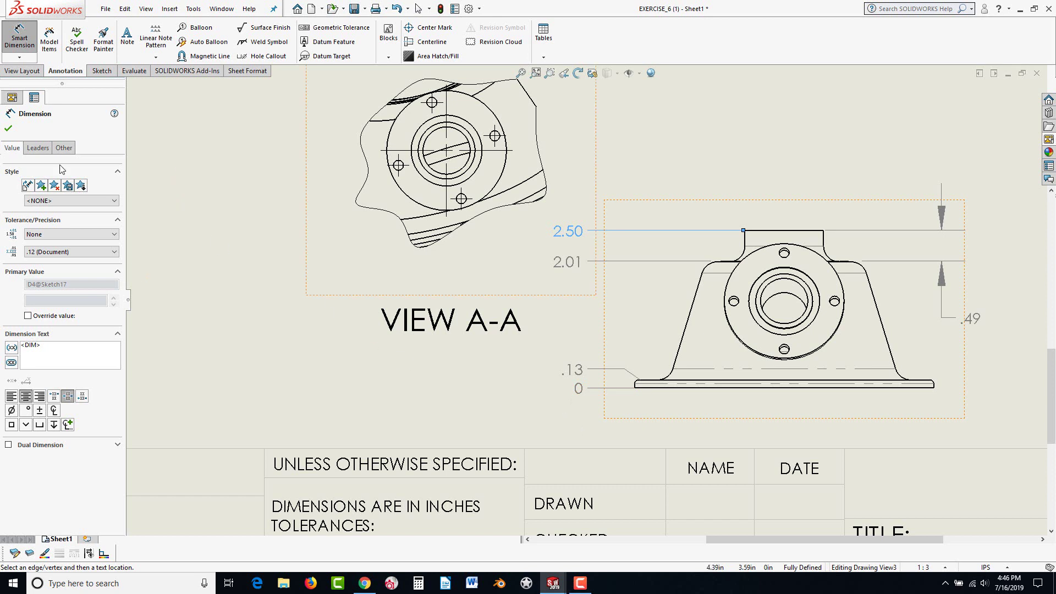
click(7, 129)
click(451, 417)
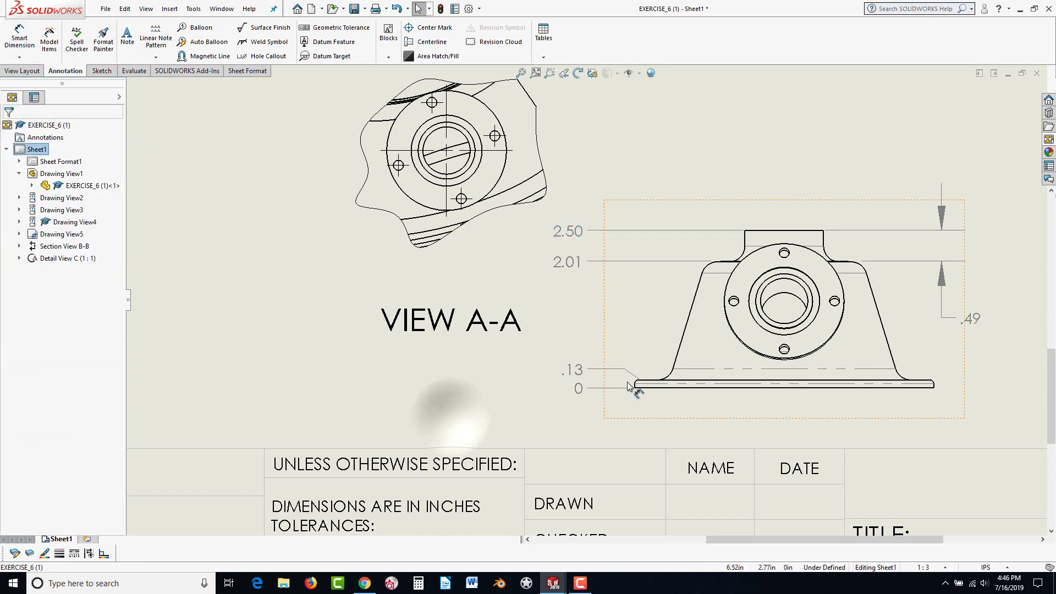
- Shift the aligned ordinate dimensions farther out to the left of the right view
click(583, 265)
drag(583, 265, 577, 268)
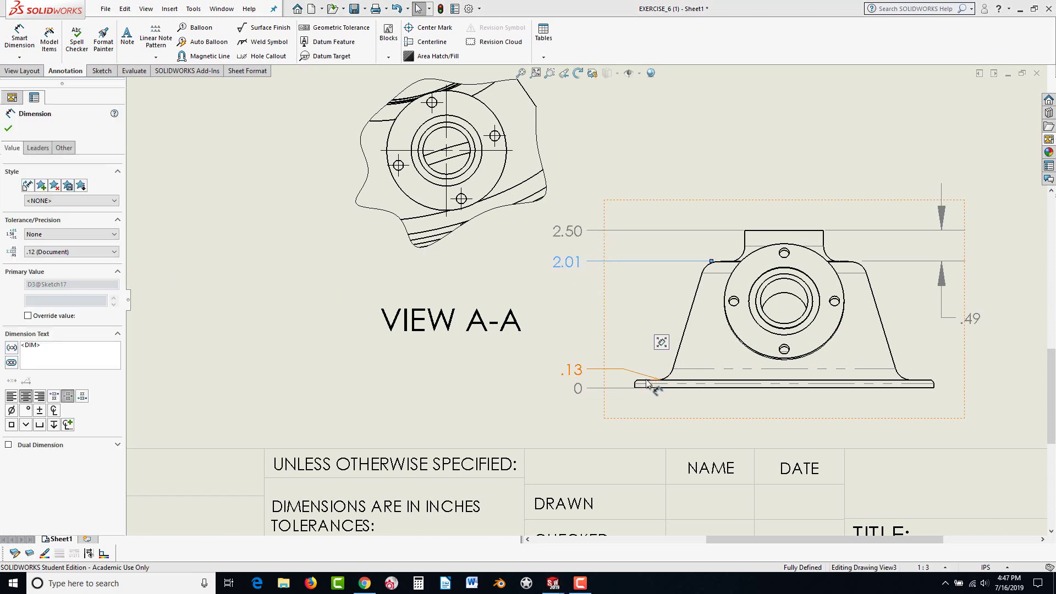
drag(575, 370, 547, 378)
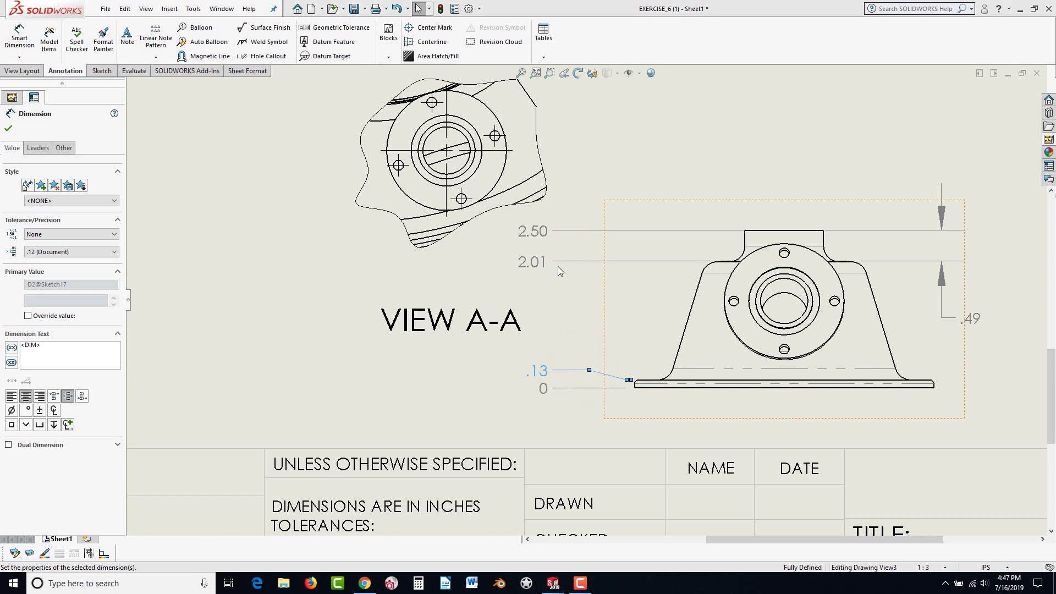
- Jog the shoulder's 2.01 ordinate dimension and lower its text to space it away from the 2.50 ordinate
click(539, 265)
right_click(539, 268)
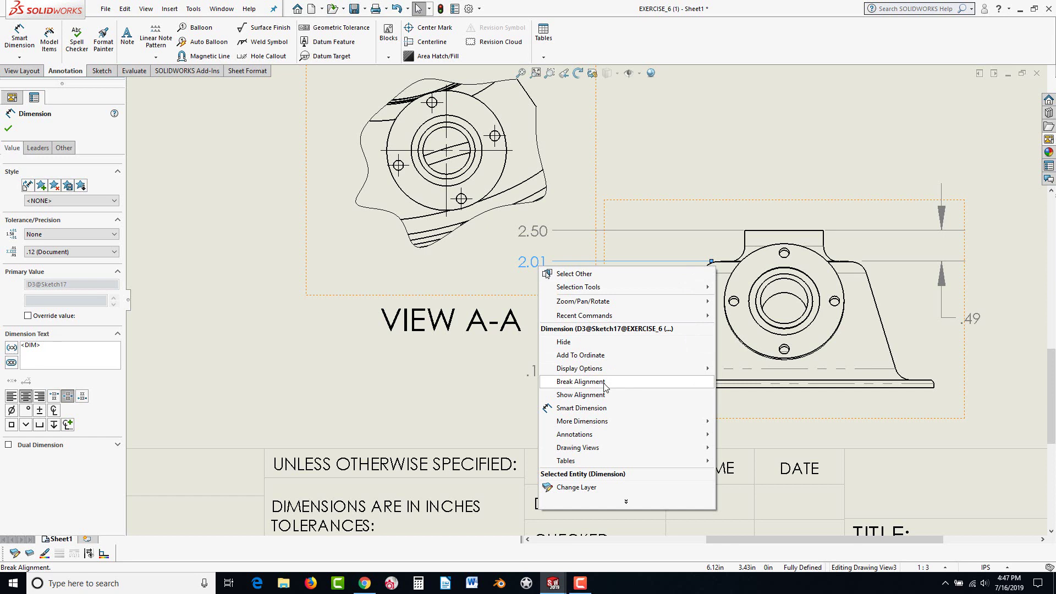
mouse_move(614, 373)
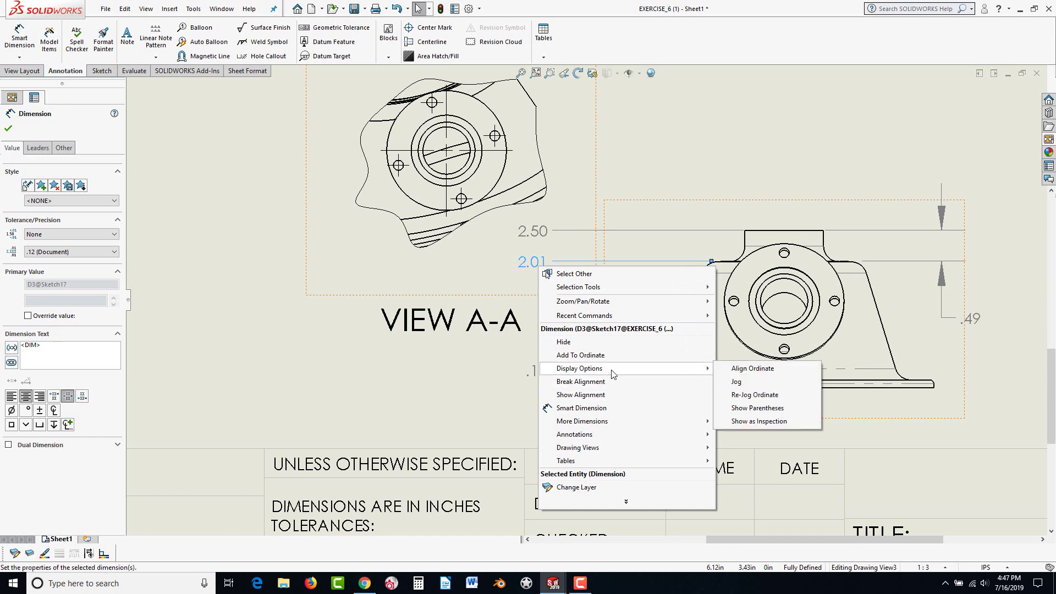
click(743, 382)
drag(523, 274, 521, 300)
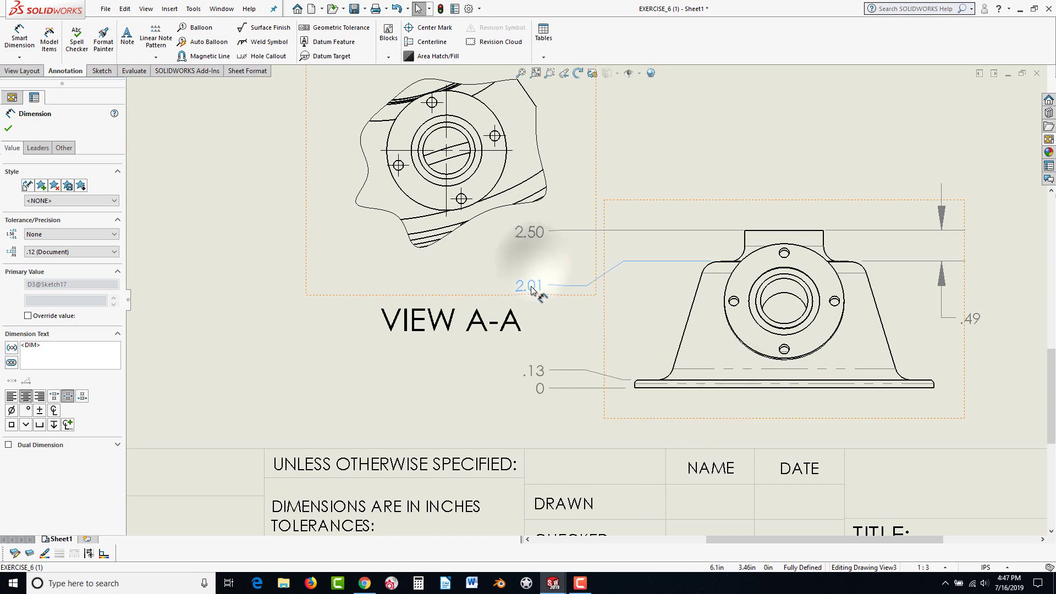
click(644, 287)
click(468, 399)
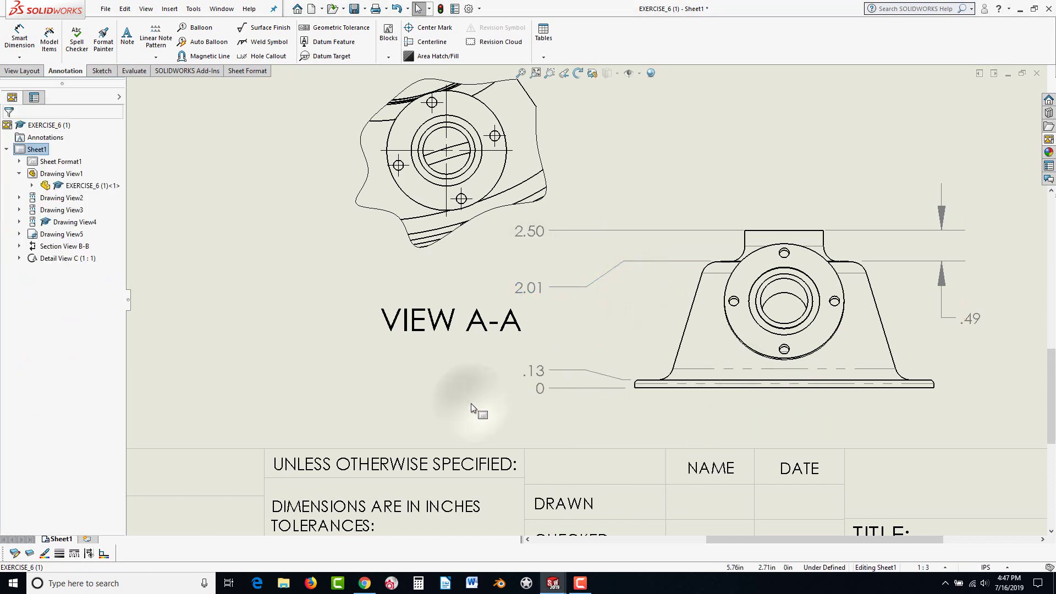
- Show the .49 neck height dimension on the right view as an inspection dimension
scroll(465, 410, up, 6)
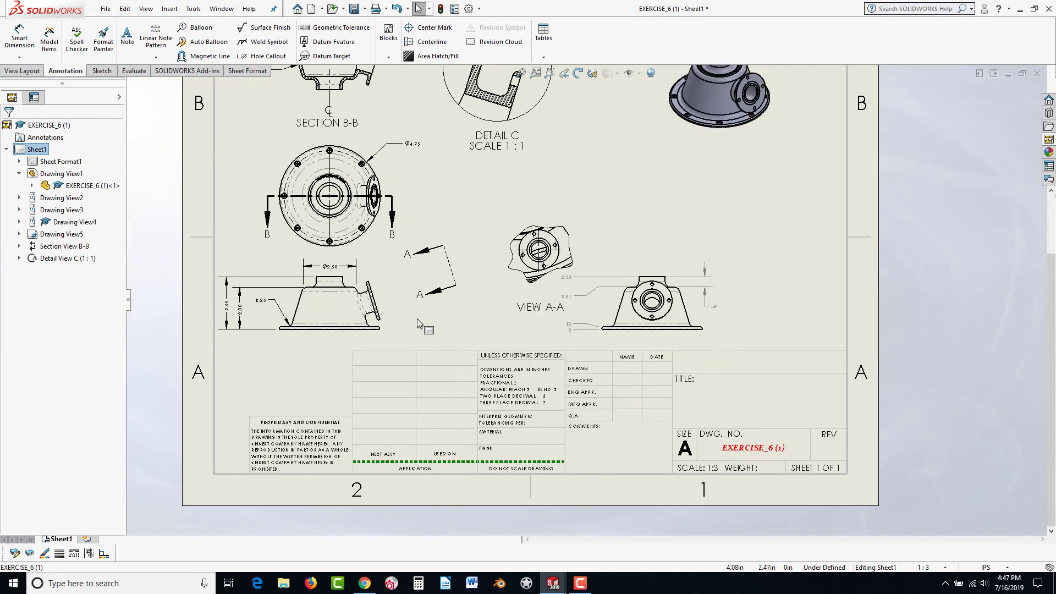
scroll(417, 323, down, 4)
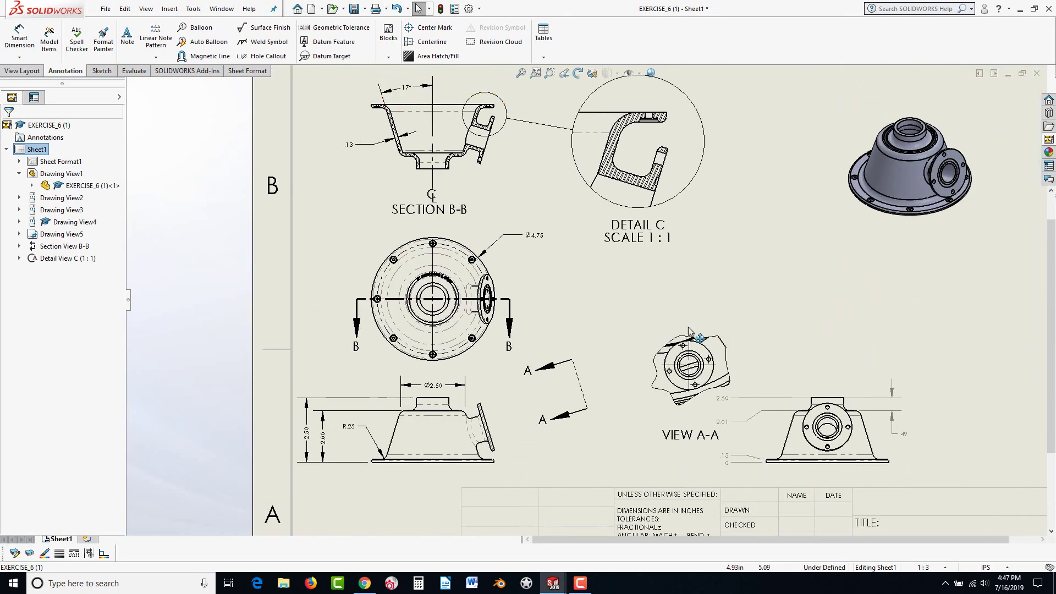
scroll(773, 368, up, 3)
scroll(853, 408, down, 5)
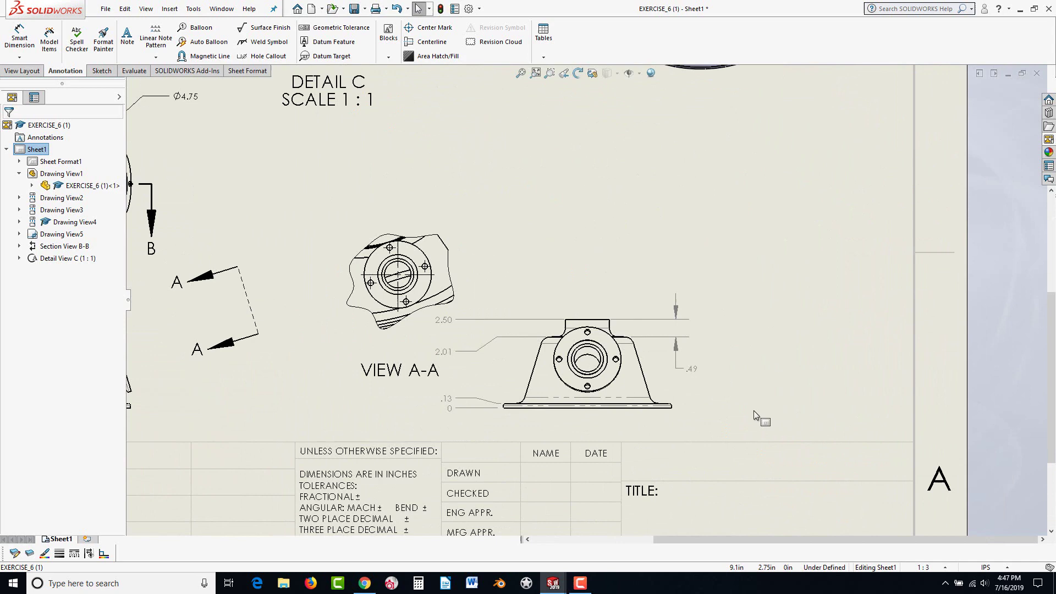
click(692, 370)
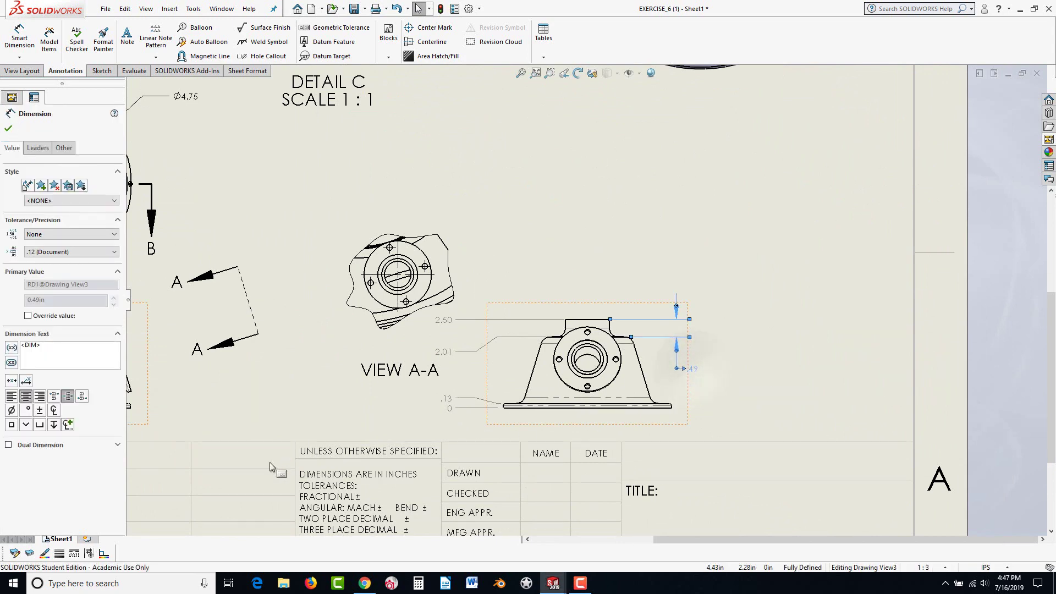
scroll(668, 359, down, 3)
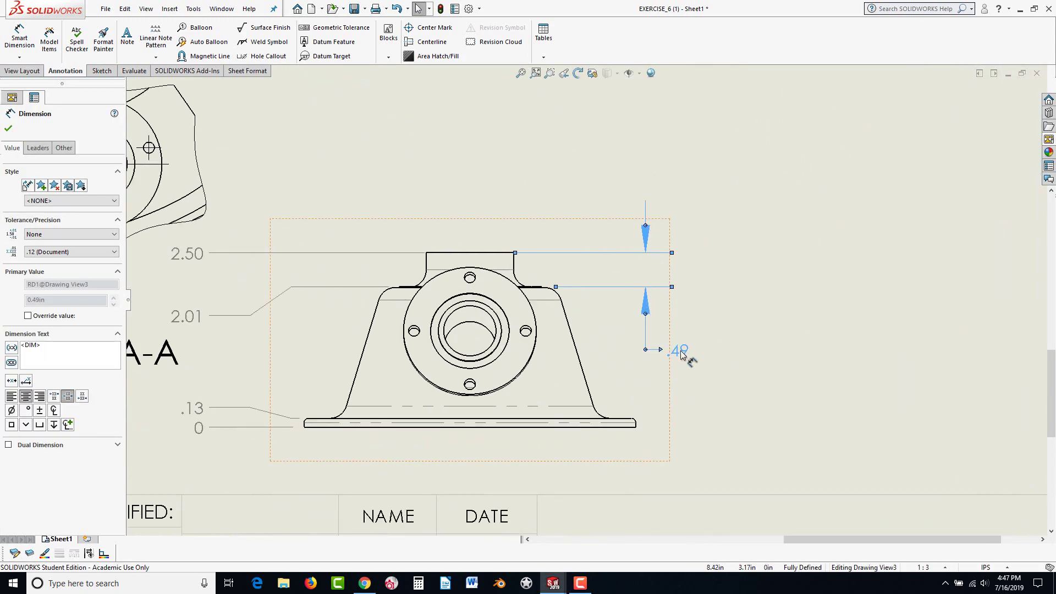
click(11, 366)
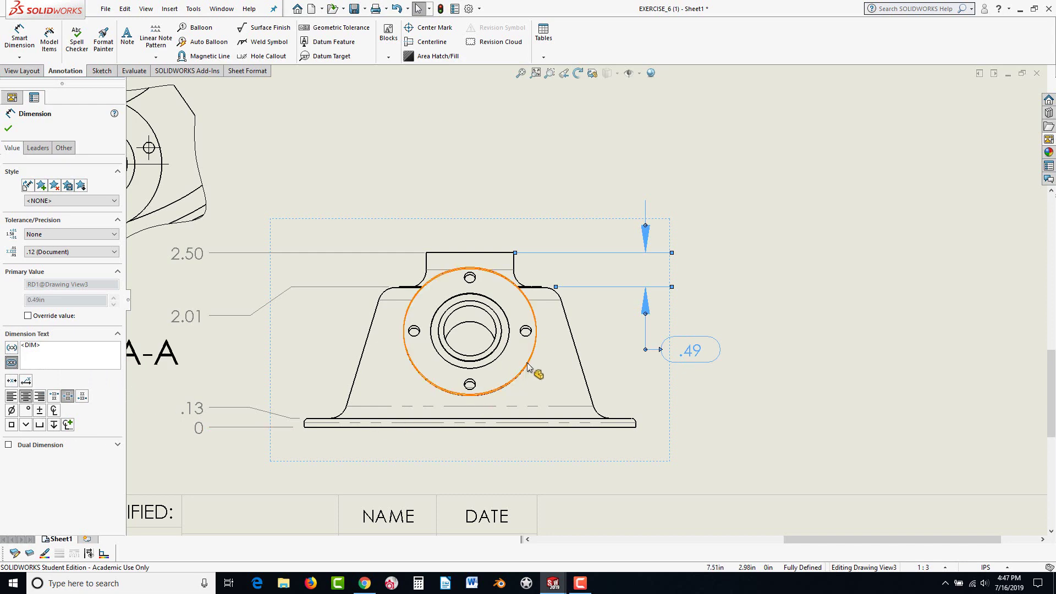
key(Escape)
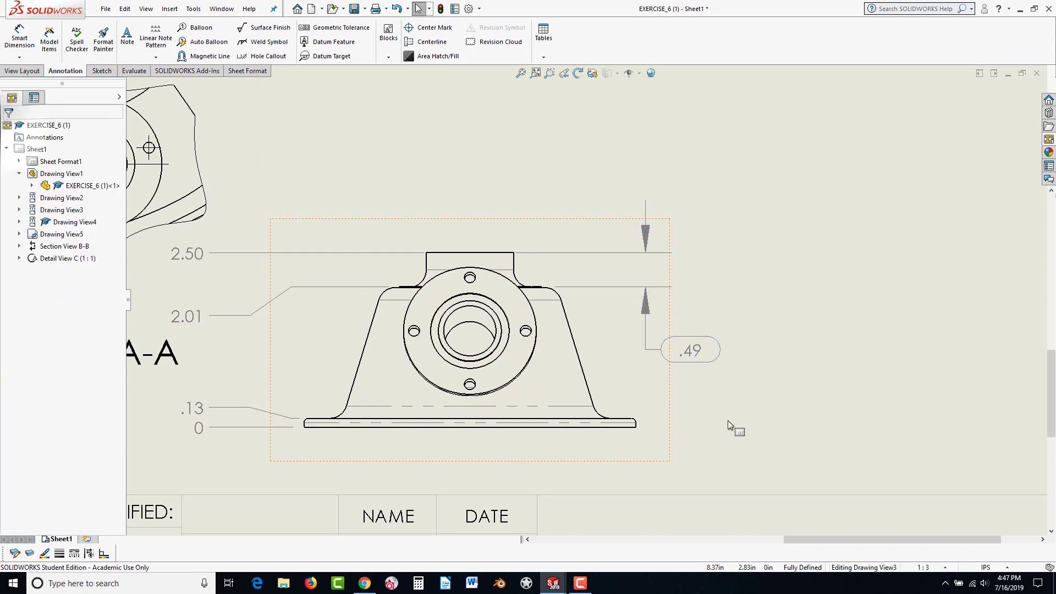
click(728, 422)
- Give the flange's outer circle in View A-A a thicker line and an orange line color
scroll(721, 420, down, 3)
scroll(357, 259, down, 5)
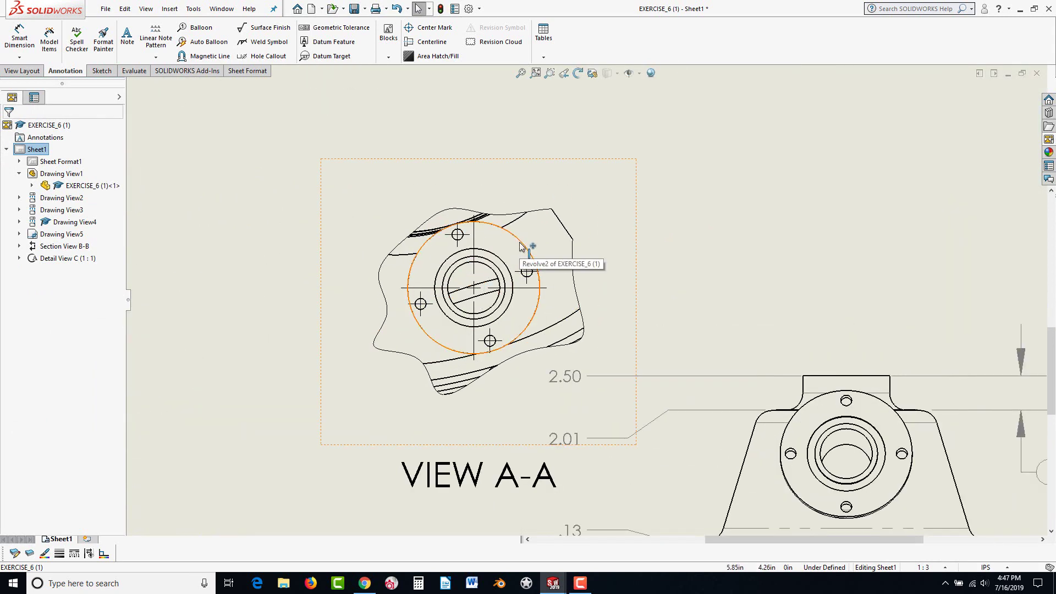
click(519, 246)
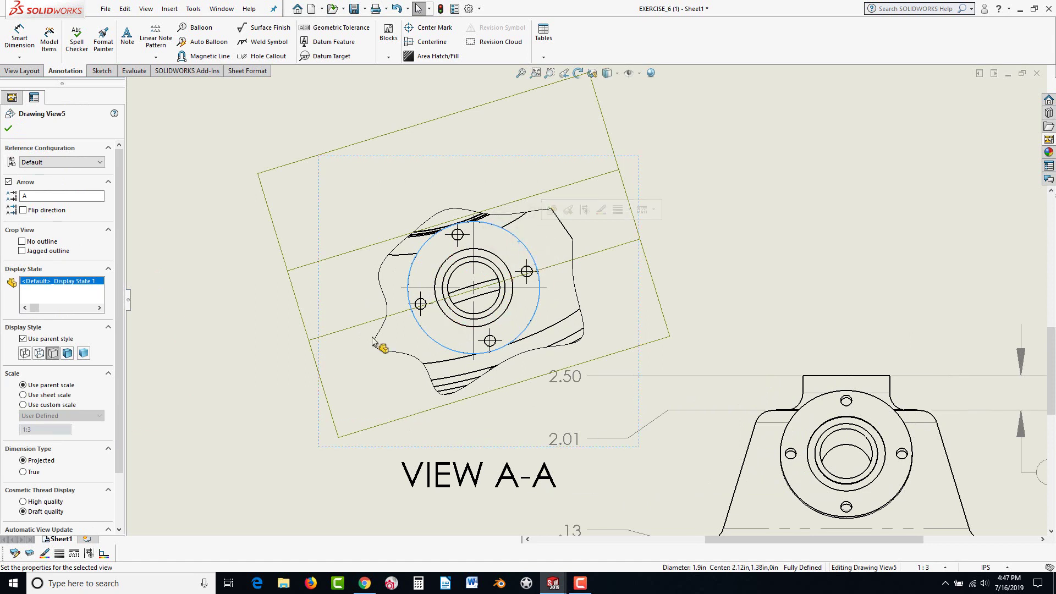
click(60, 553)
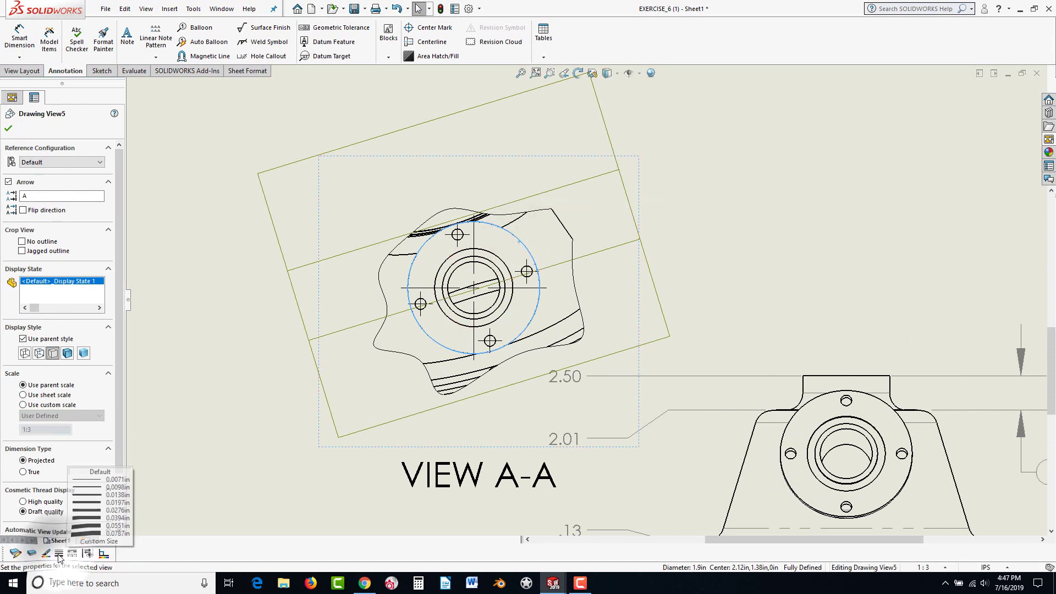
click(90, 505)
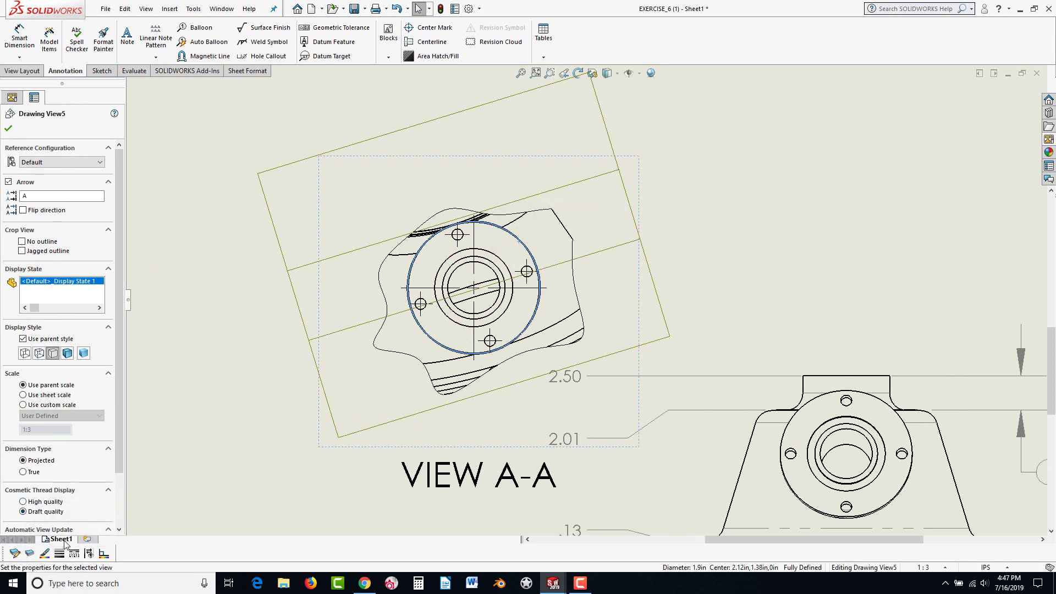
click(44, 554)
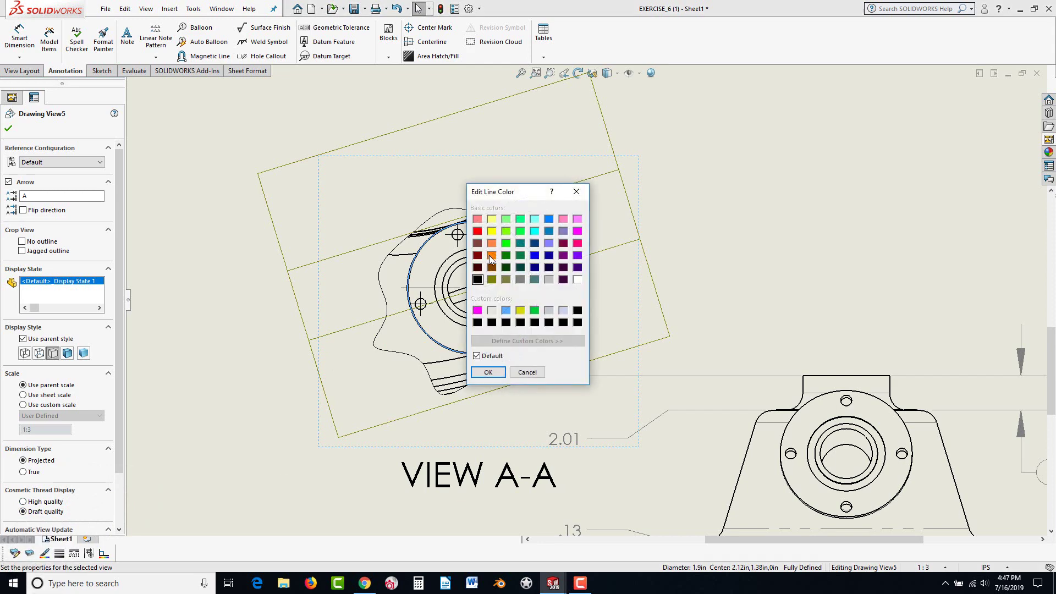
click(486, 371)
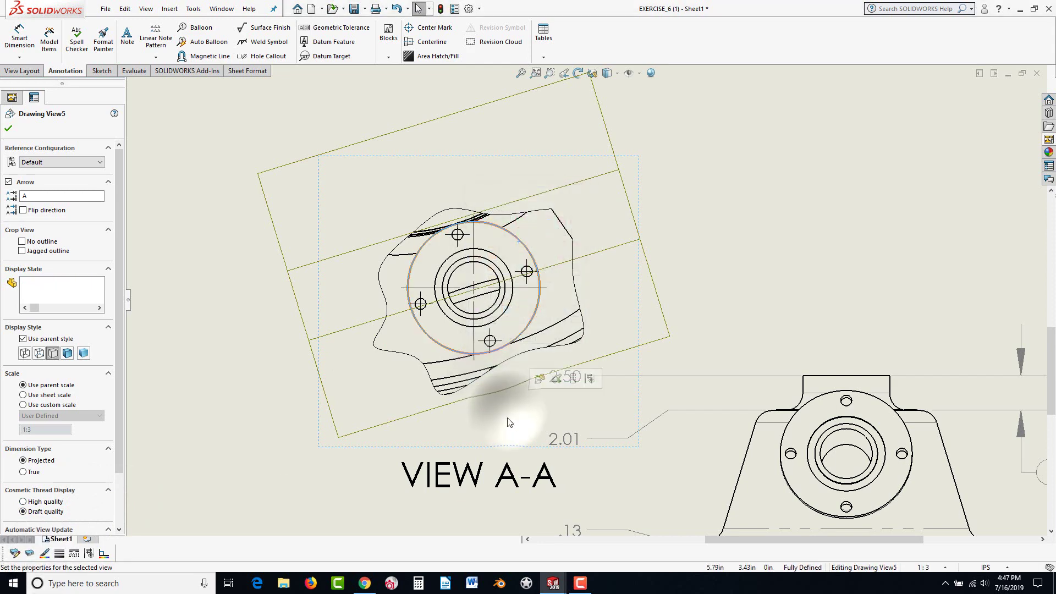
click(774, 210)
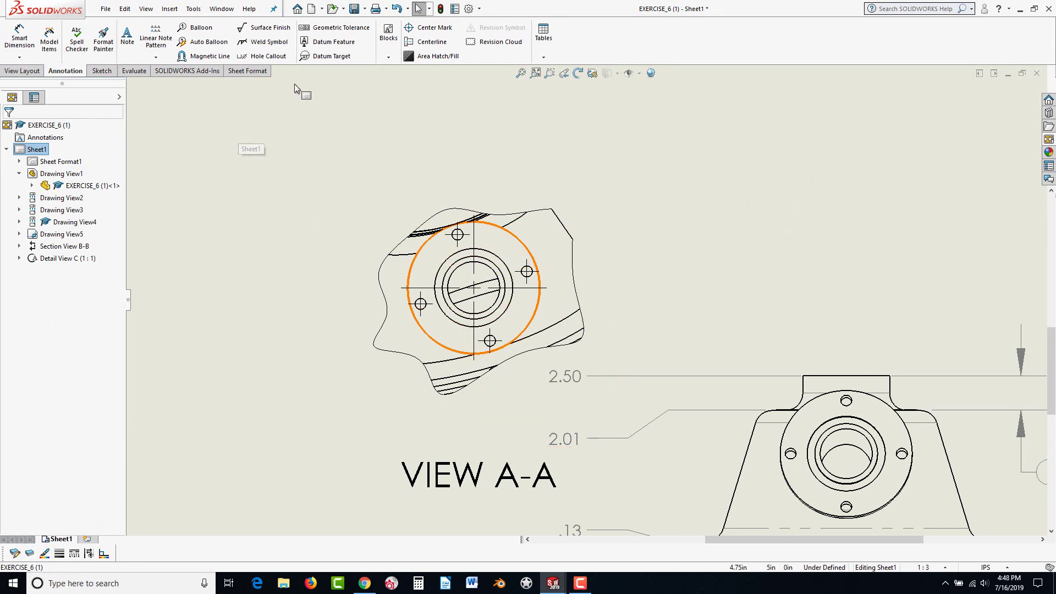
- Add a concentricity geometric tolerance frame with a .005 tolerance beside View A-A, leadered from the flange's outer circle
click(326, 35)
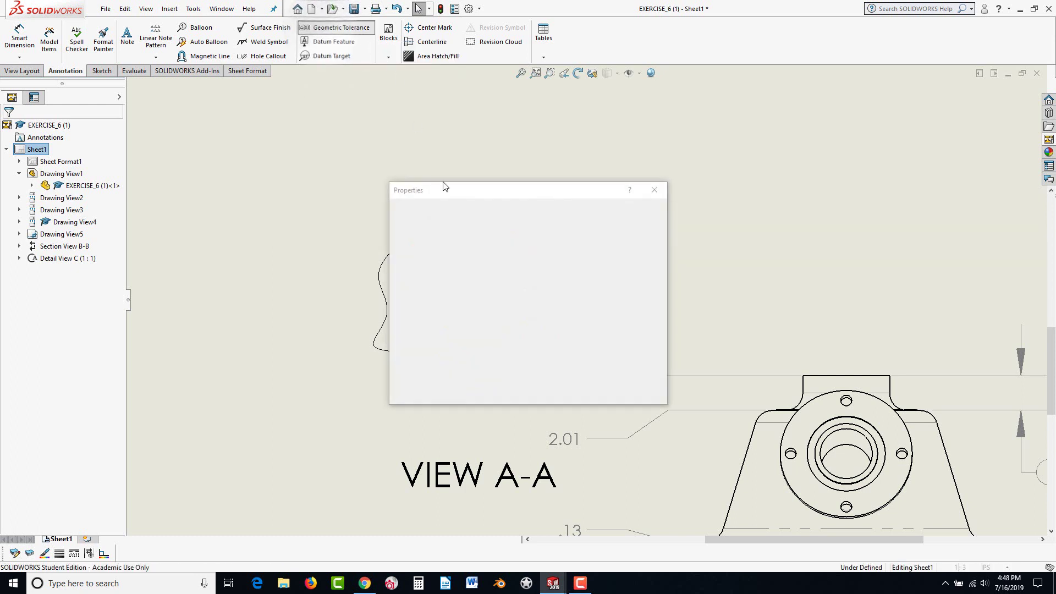
click(436, 266)
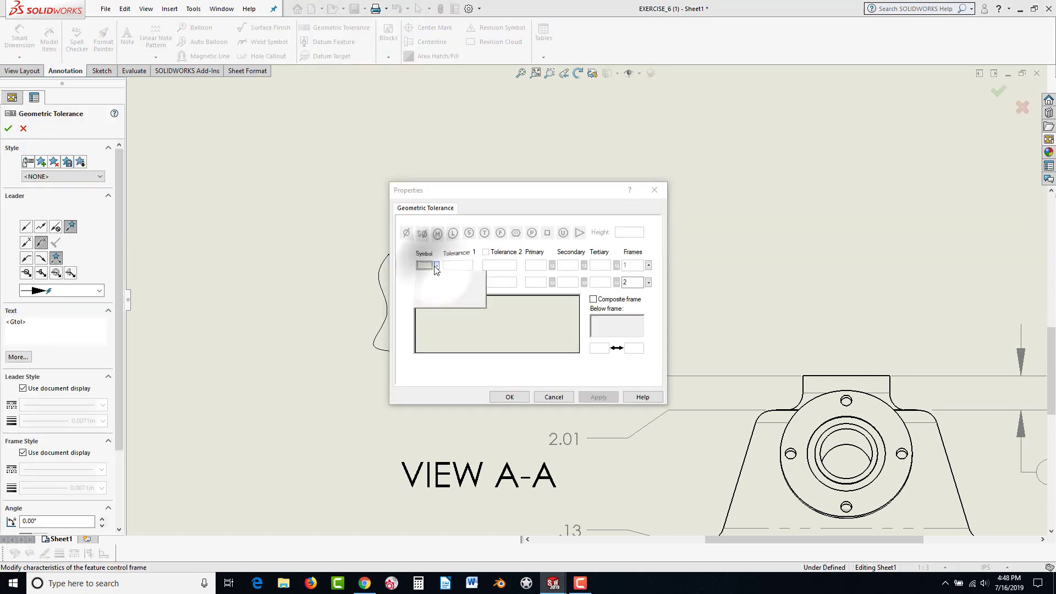
click(425, 302)
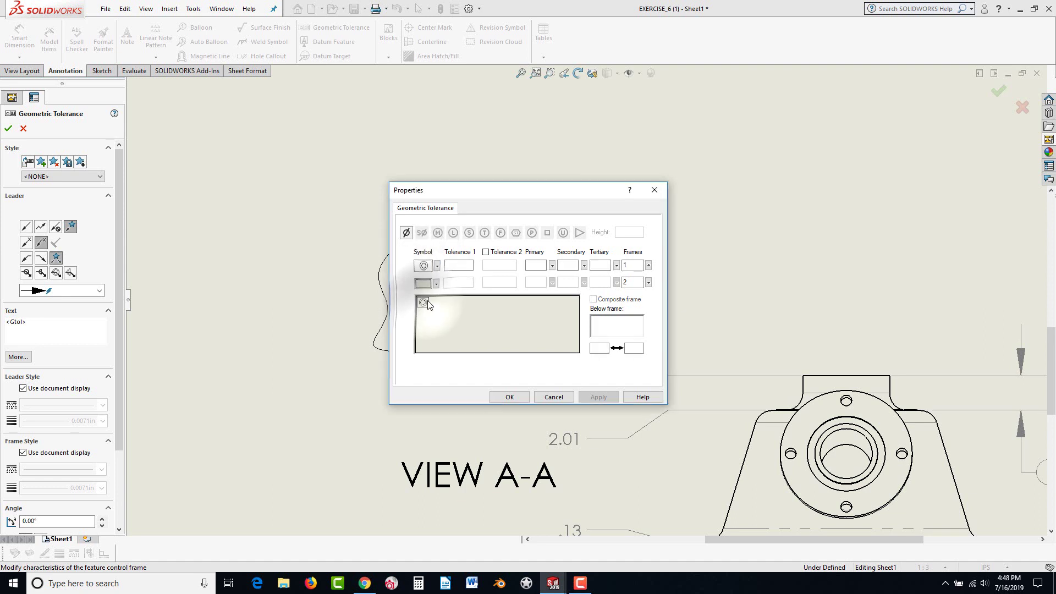
click(461, 266)
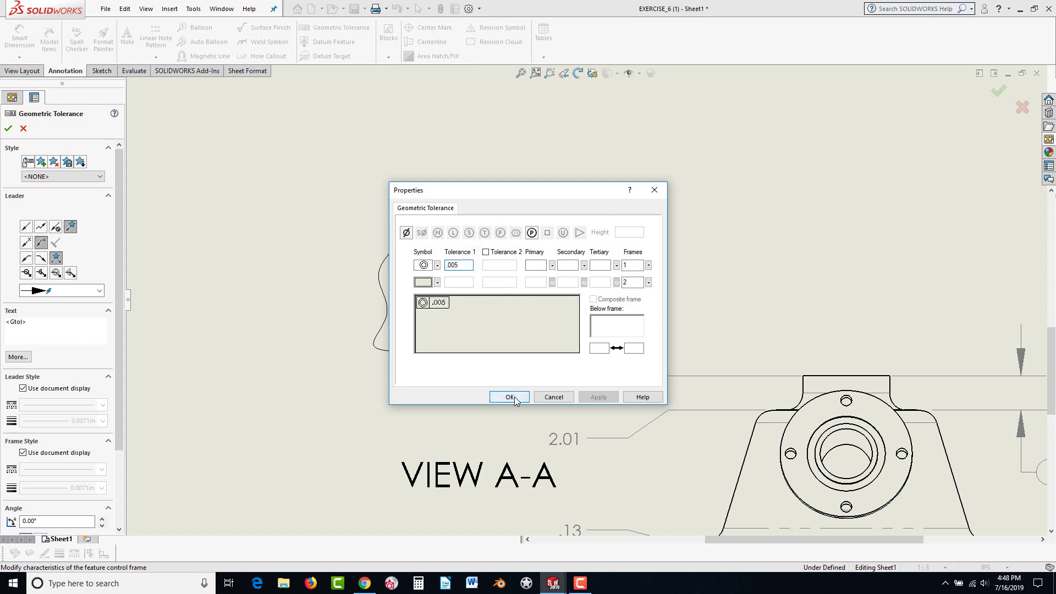
drag(552, 190, 807, 258)
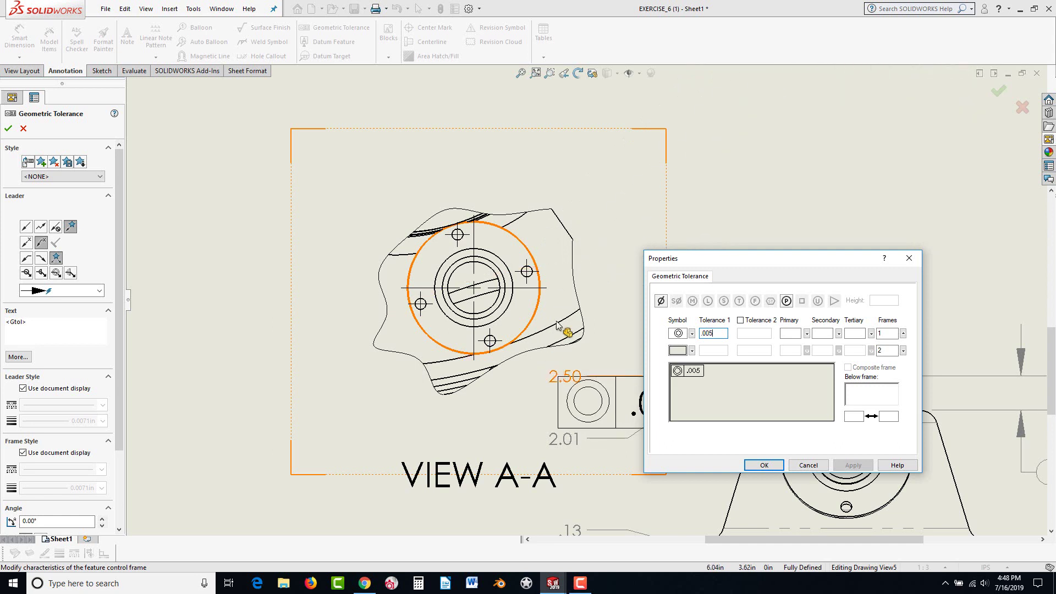
click(530, 249)
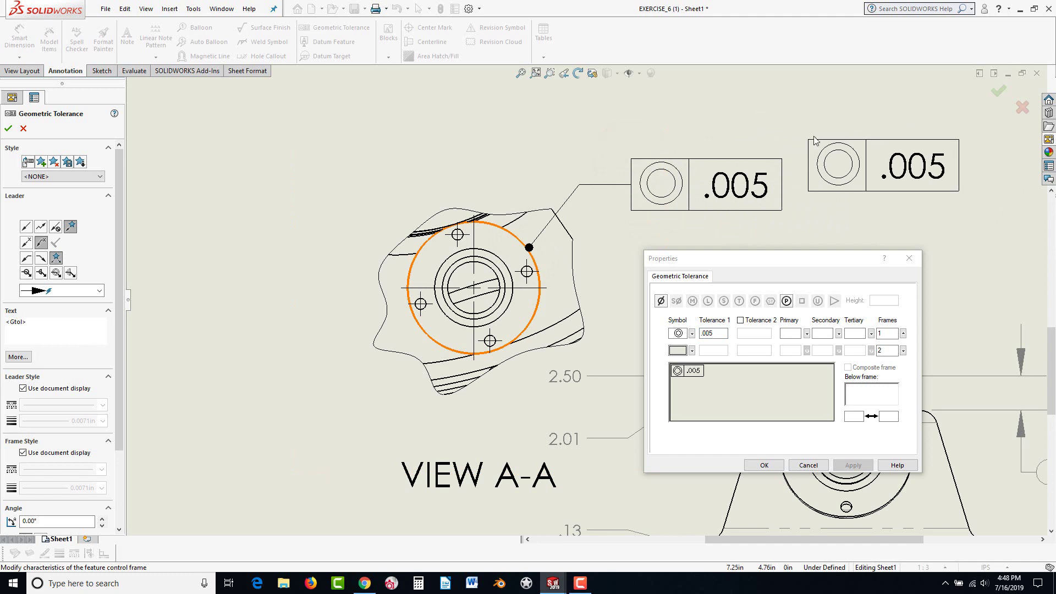
key(Escape)
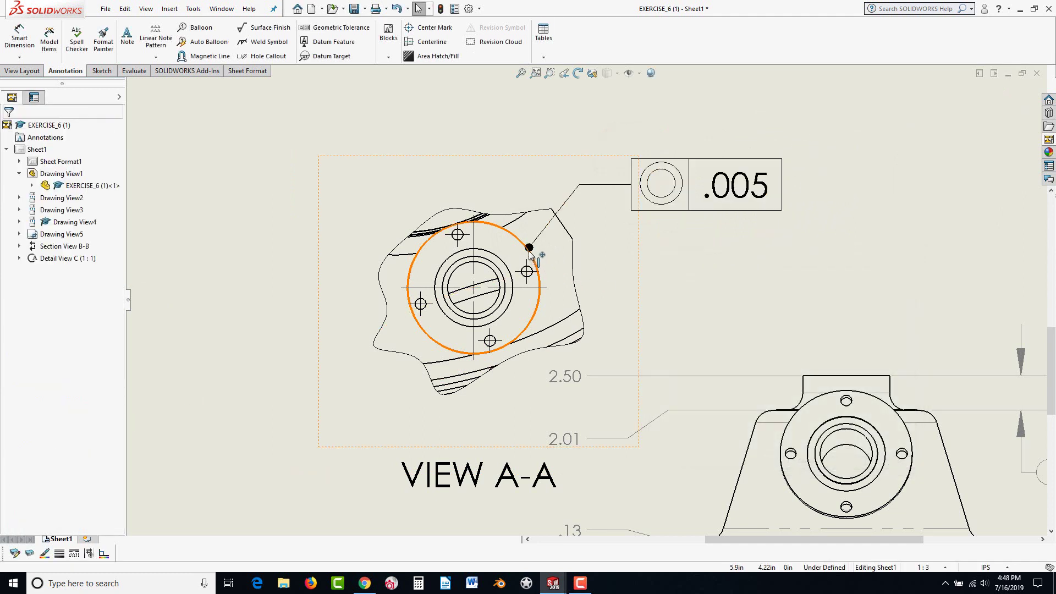
- Reattach the .005 tolerance frame's leader end directly onto the edge of the flange's outer circle in View A-A
mouse_move(530, 248)
mouse_down()
mouse_move(555, 238)
mouse_move(529, 251)
mouse_up()
click(608, 266)
click(667, 275)
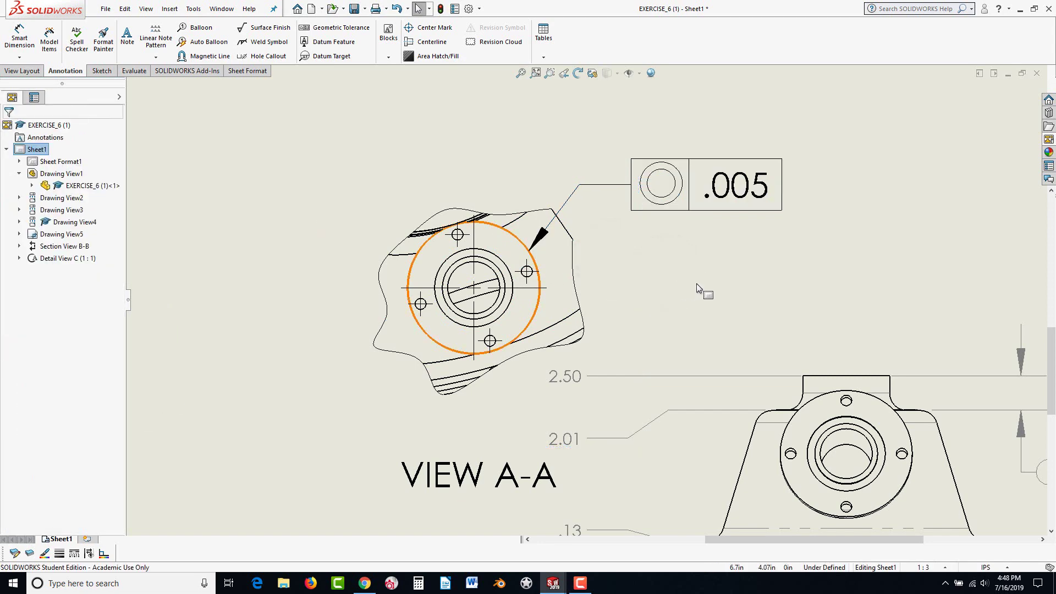
- Attach a surface finish symbol marked G to the outer face of the angled side flange in the front view
scroll(697, 285, up, 5)
scroll(482, 284, up, 4)
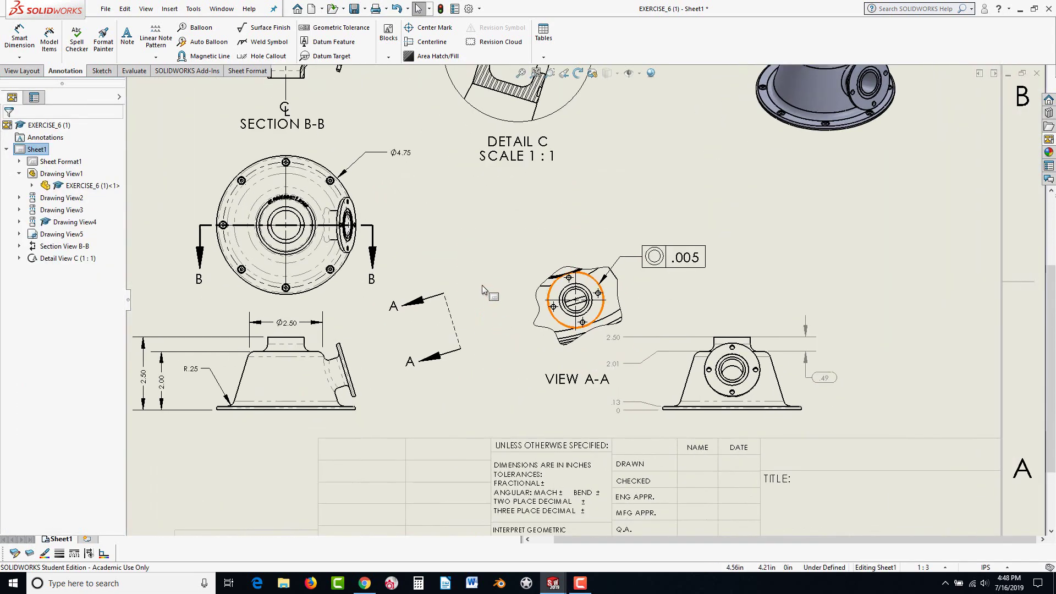
scroll(444, 188, down, 1)
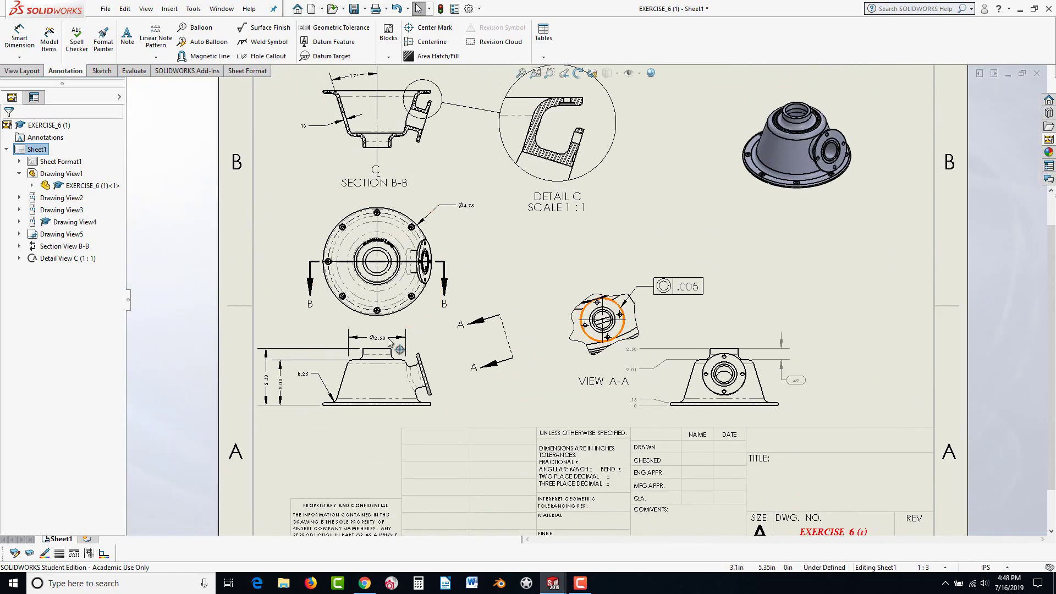
scroll(374, 375, down, 5)
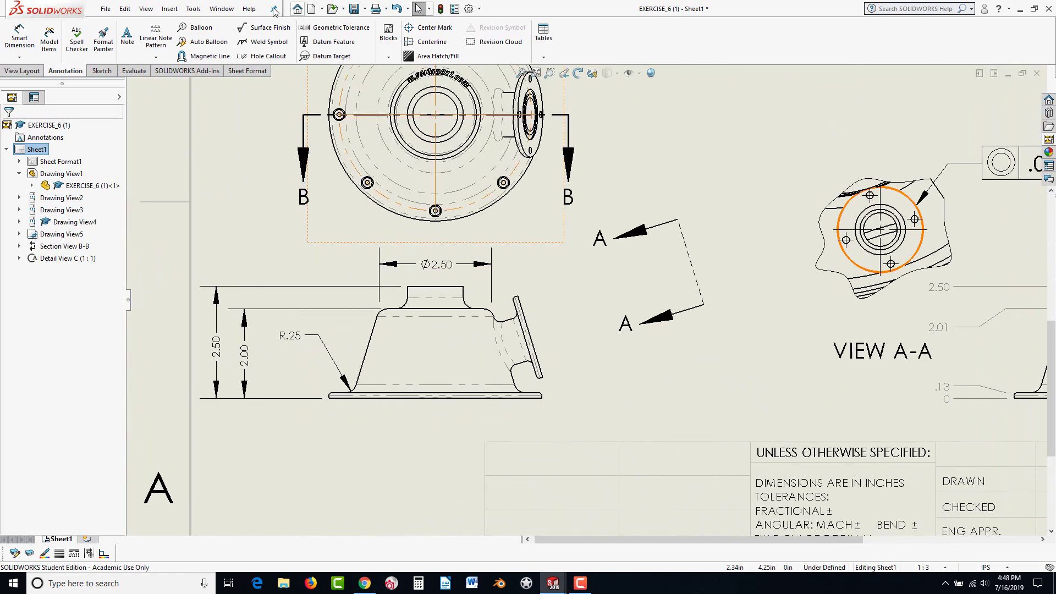
click(256, 28)
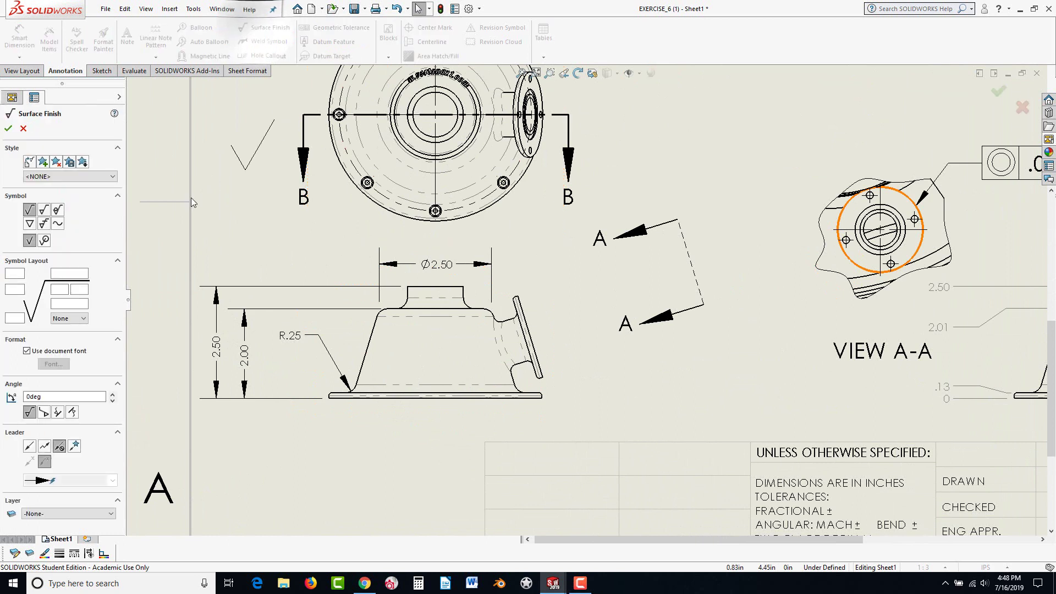
click(45, 224)
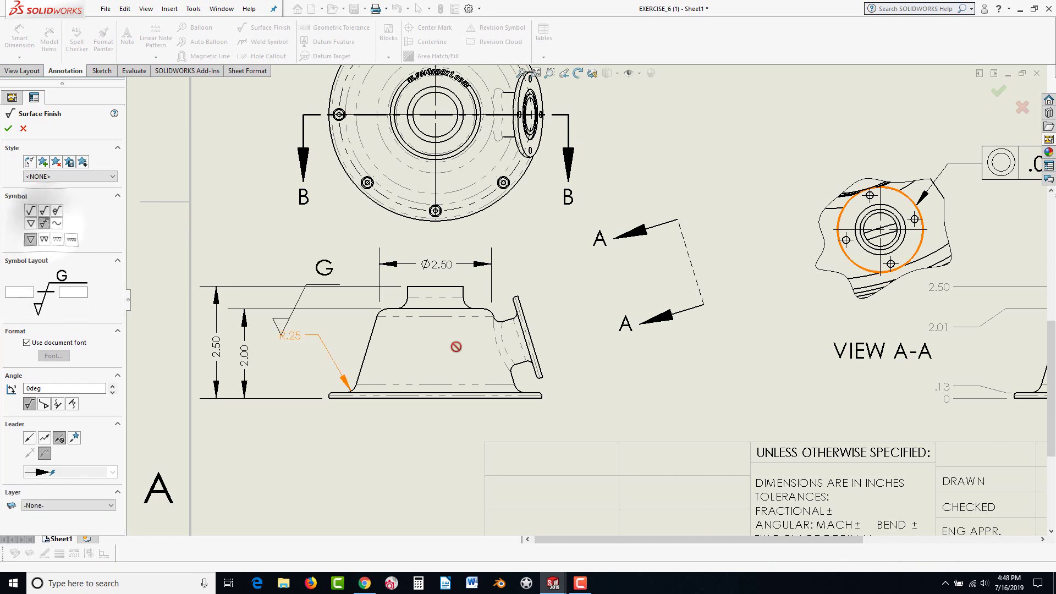
click(528, 329)
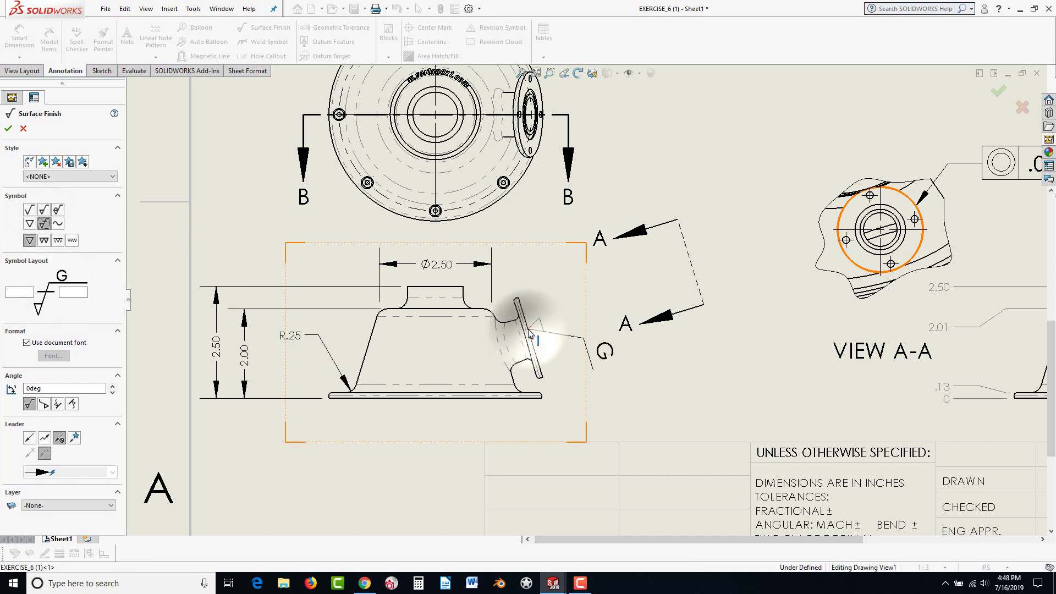
click(8, 128)
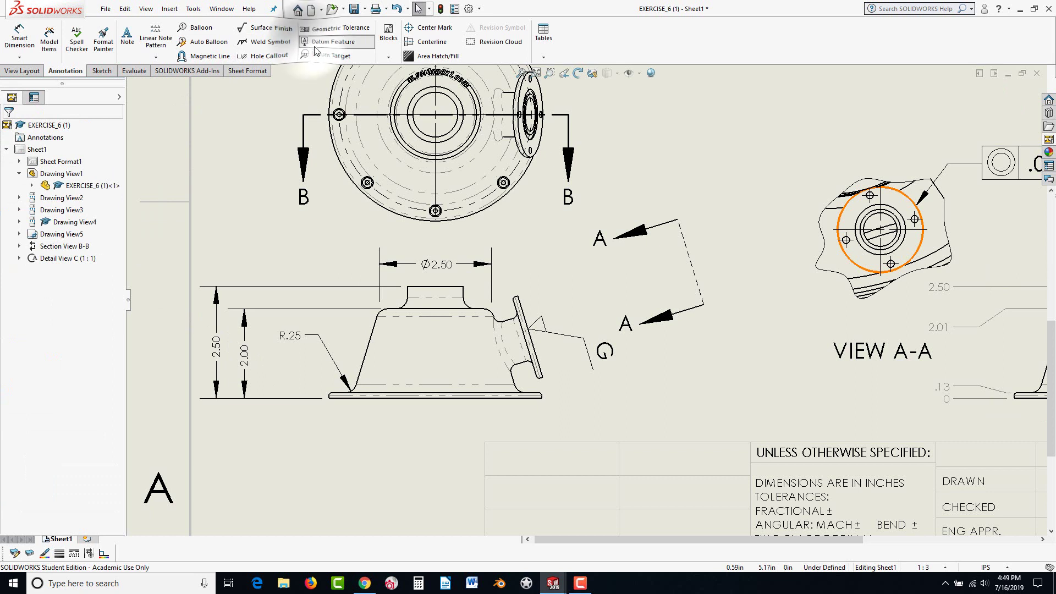
- Attach datum feature A to the angled flange's outer face and datum feature B to the base's bottom edge in the front view
click(333, 42)
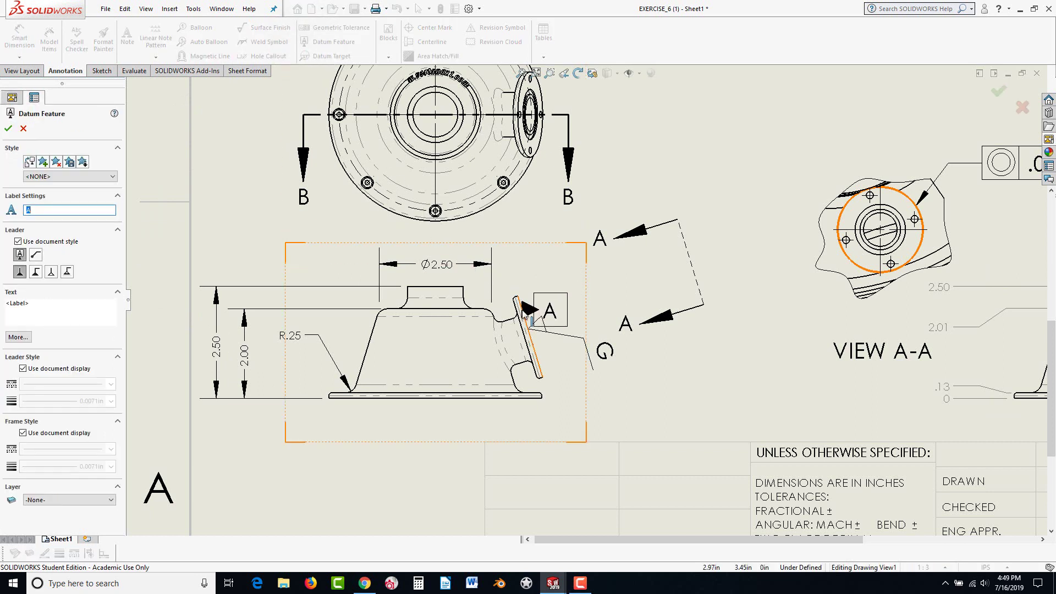
click(523, 304)
click(567, 300)
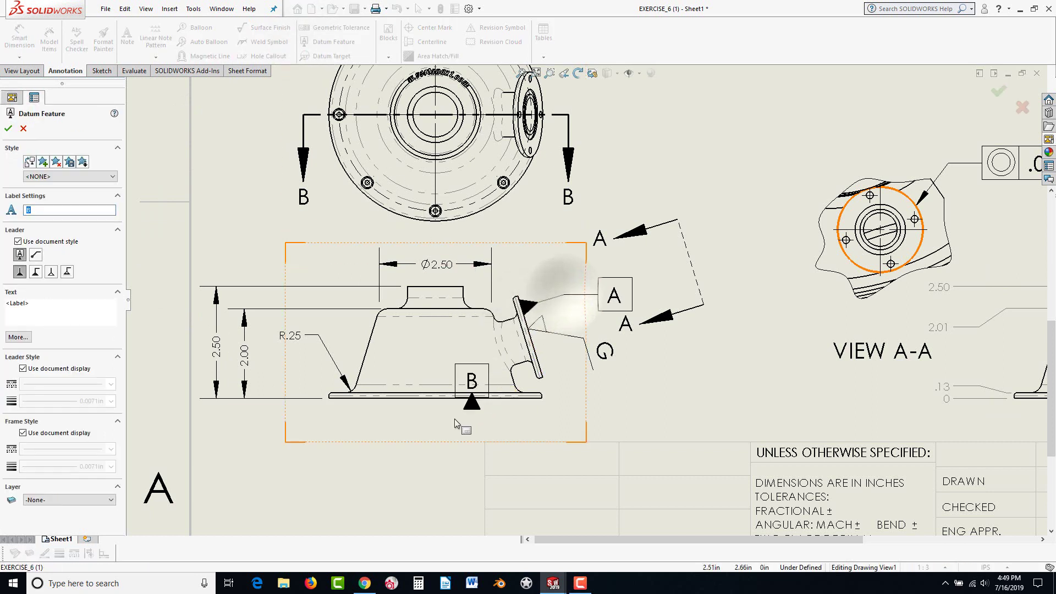
click(463, 397)
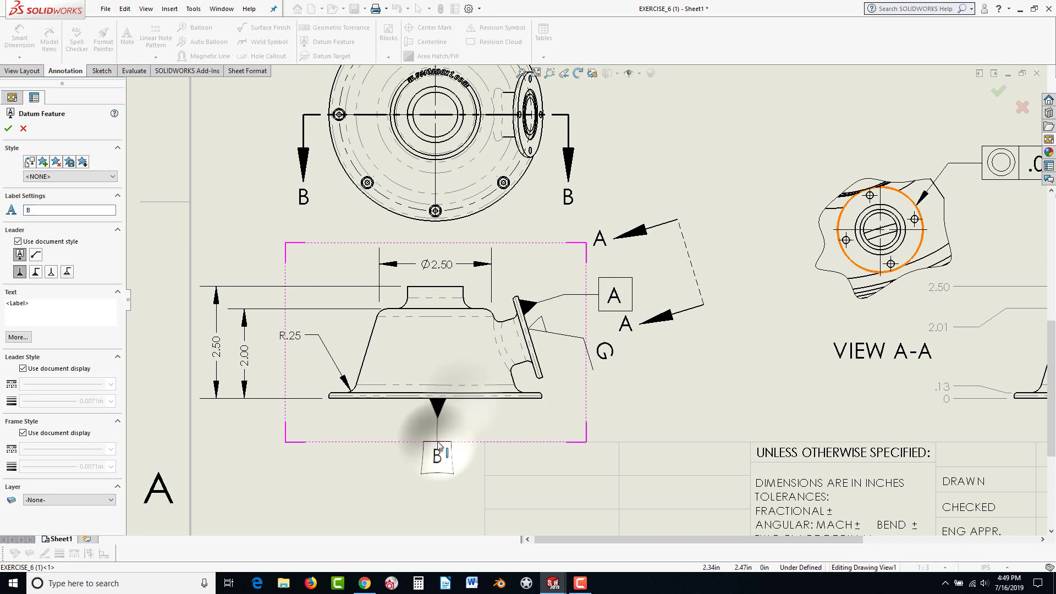
click(437, 459)
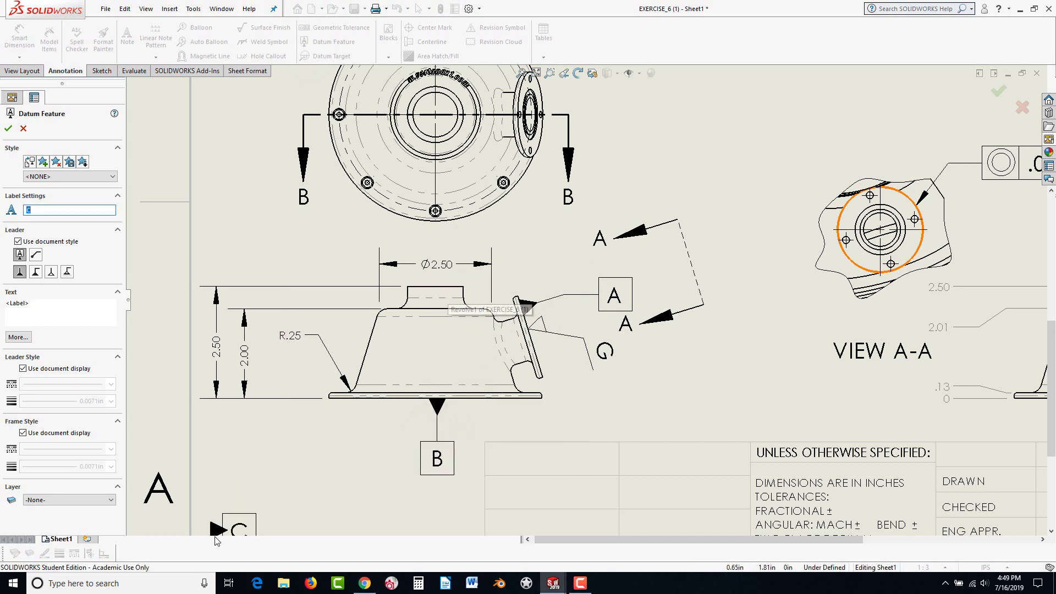
key(Escape)
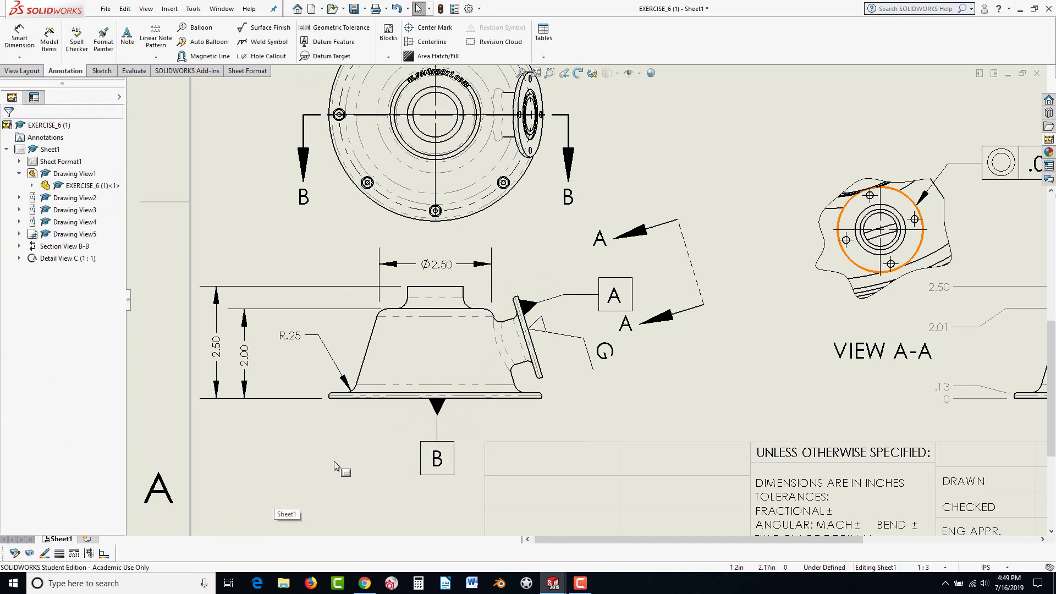
- Add a weld symbol with no weld type or values to the front view, its reference line above the 2.50 diameter dimension
scroll(626, 384, up, 2)
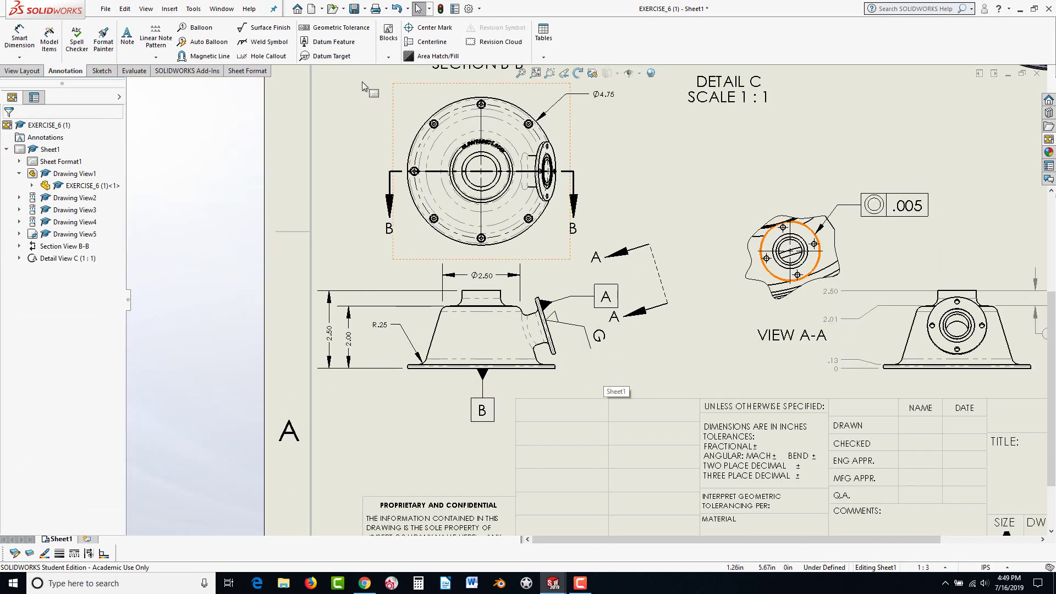
click(268, 42)
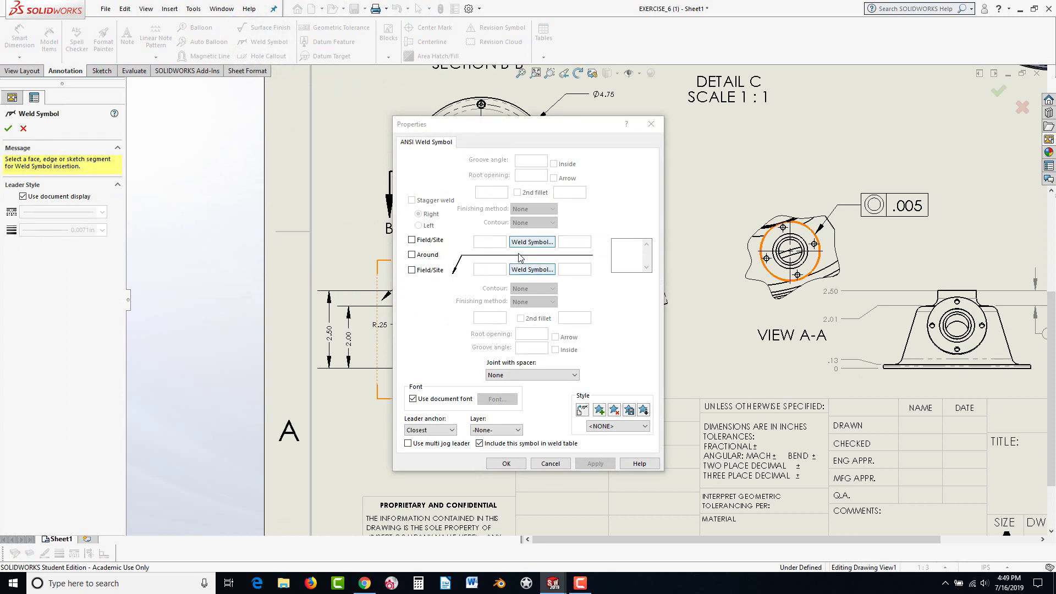
click(532, 242)
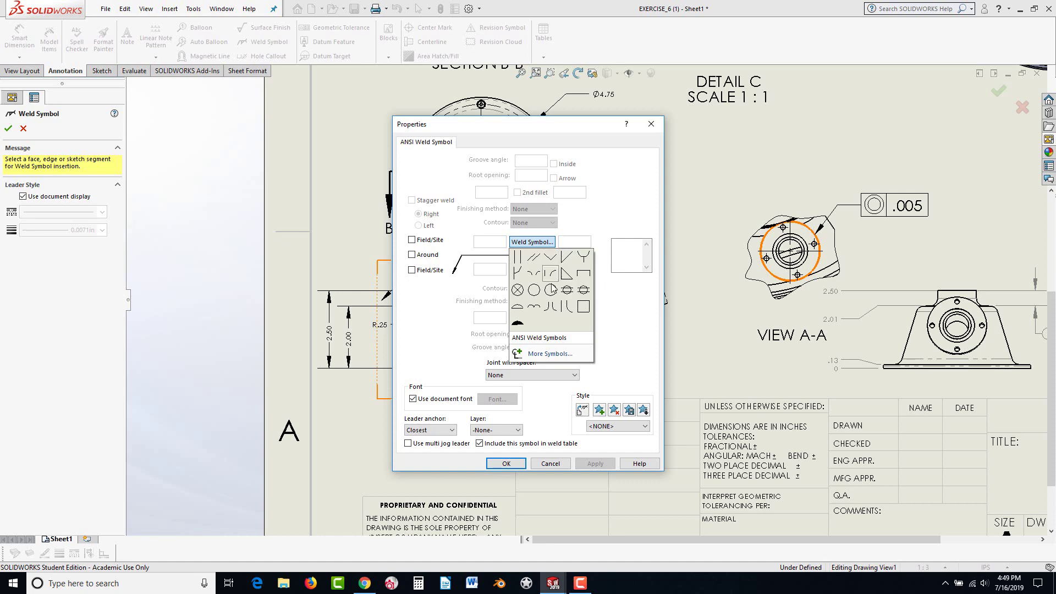
click(503, 465)
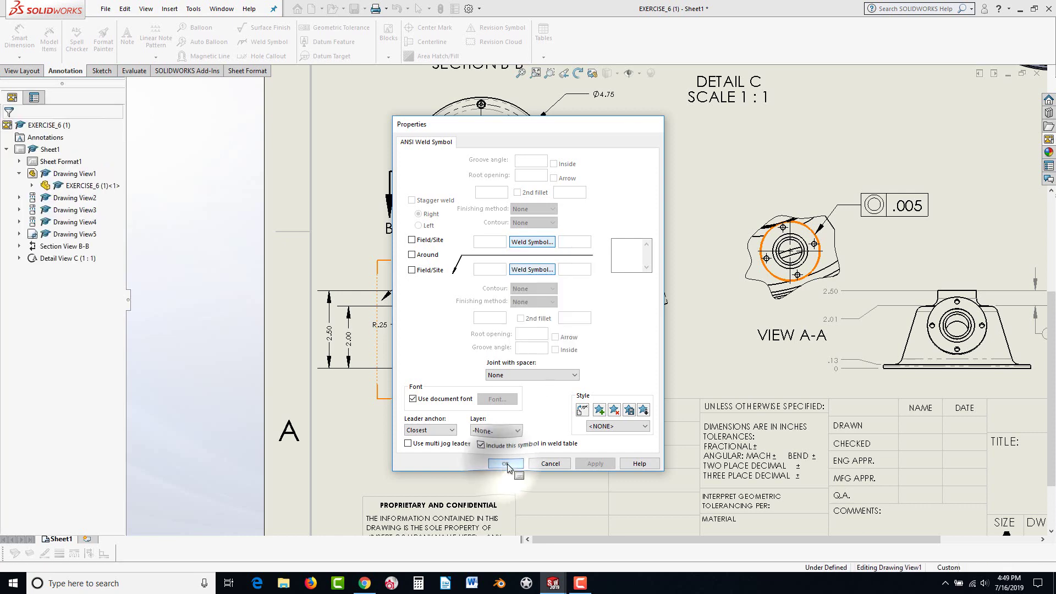
click(503, 465)
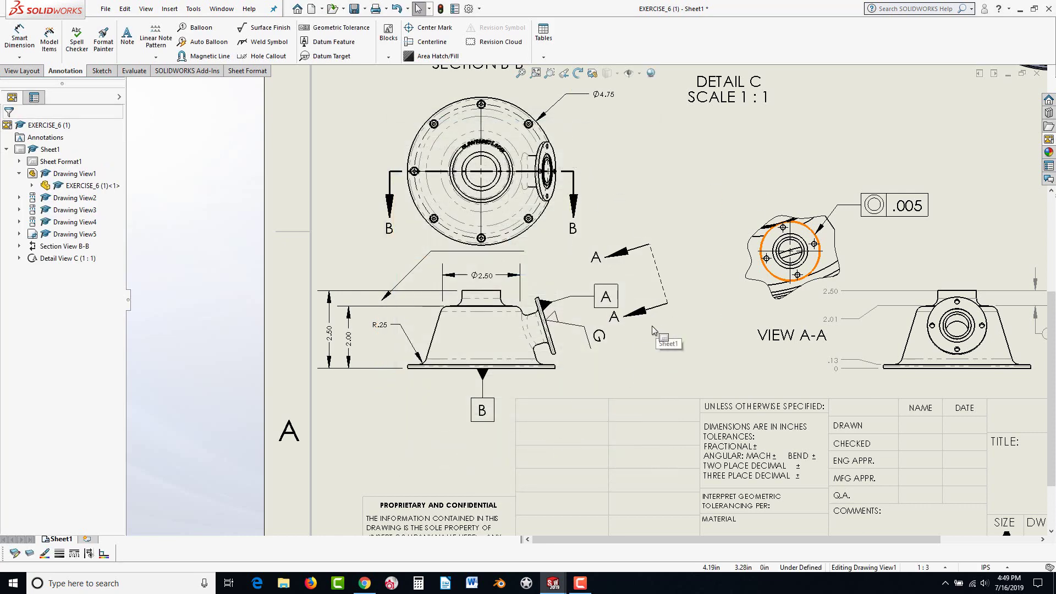
- Shift the front view and its aligned top and section views slightly to the right on the sheet
key(f)
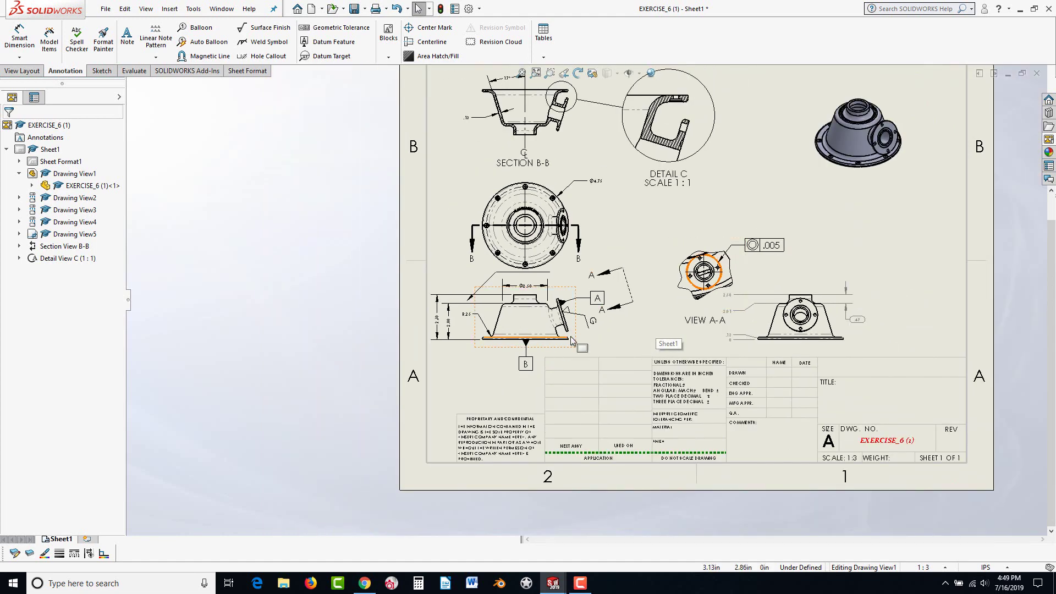
drag(572, 340, 587, 341)
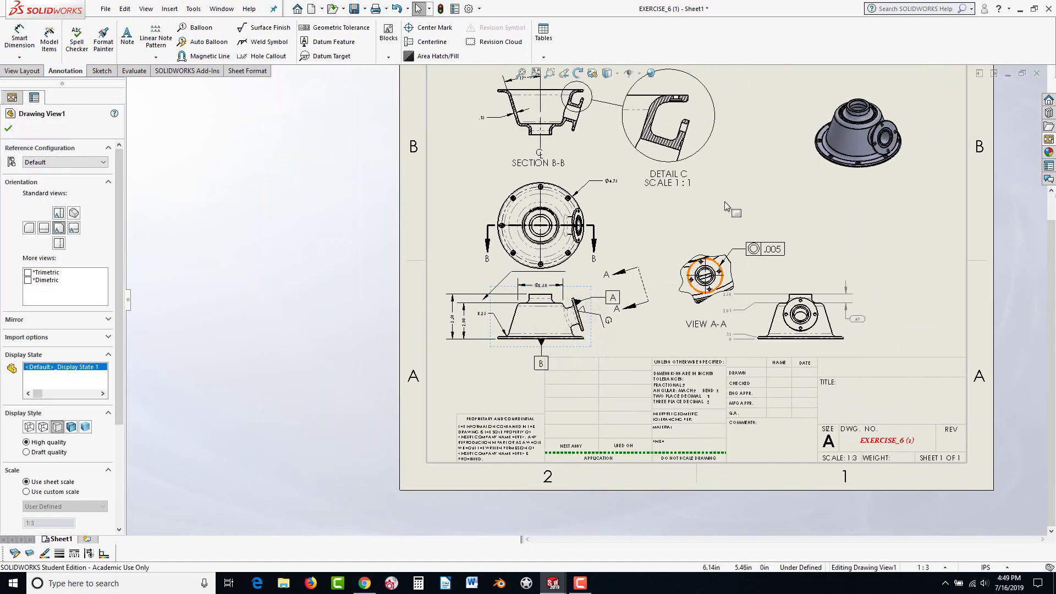
click(706, 219)
- Add the text note "NOTE: TEST" and position it in the empty area to the right of the right view
scroll(707, 227, up, 2)
scroll(803, 141, down, 1)
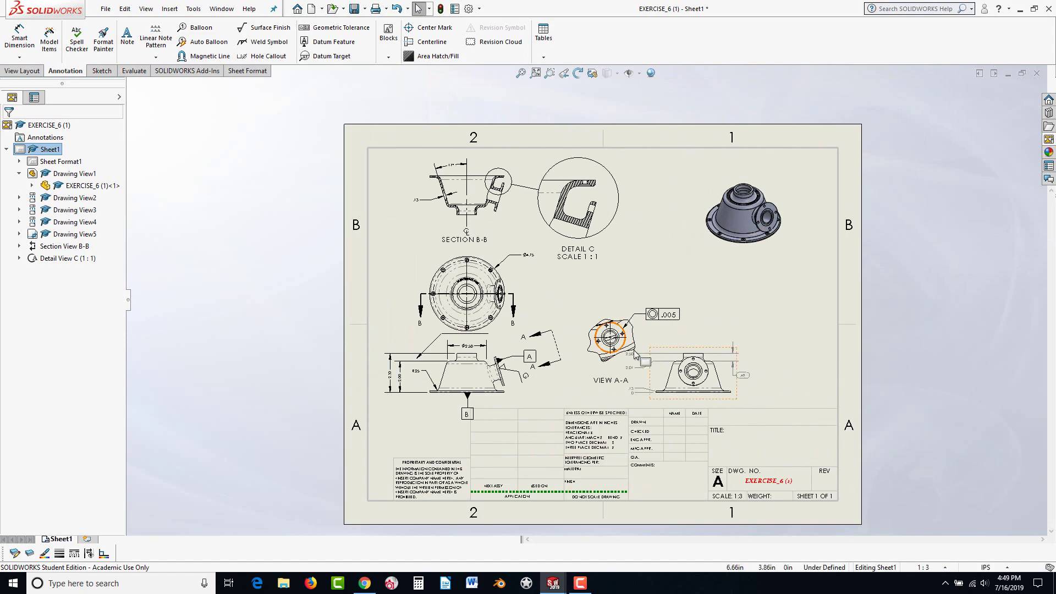
scroll(635, 355, down, 1)
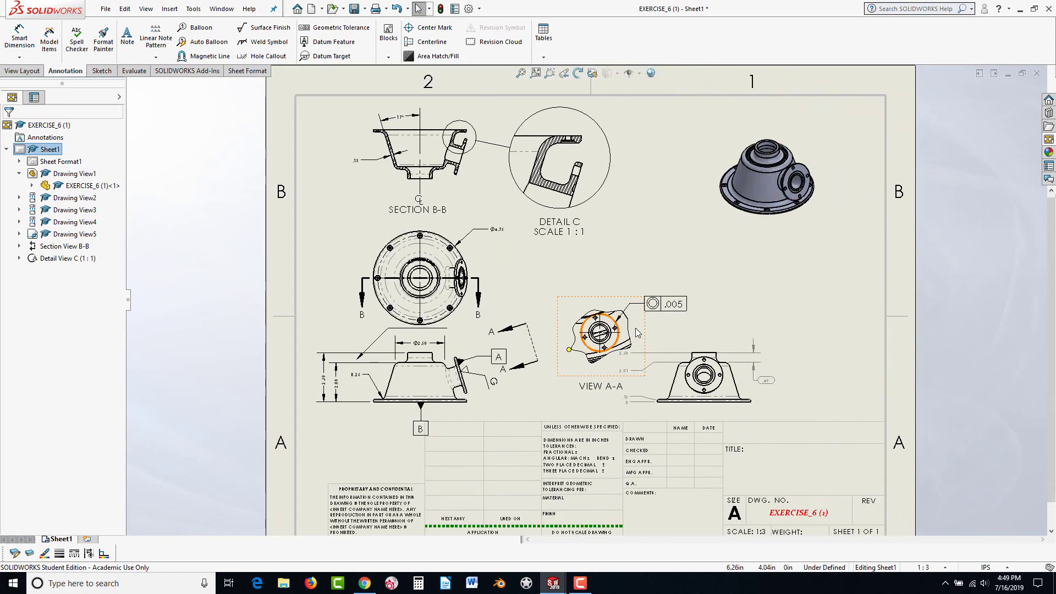
click(127, 43)
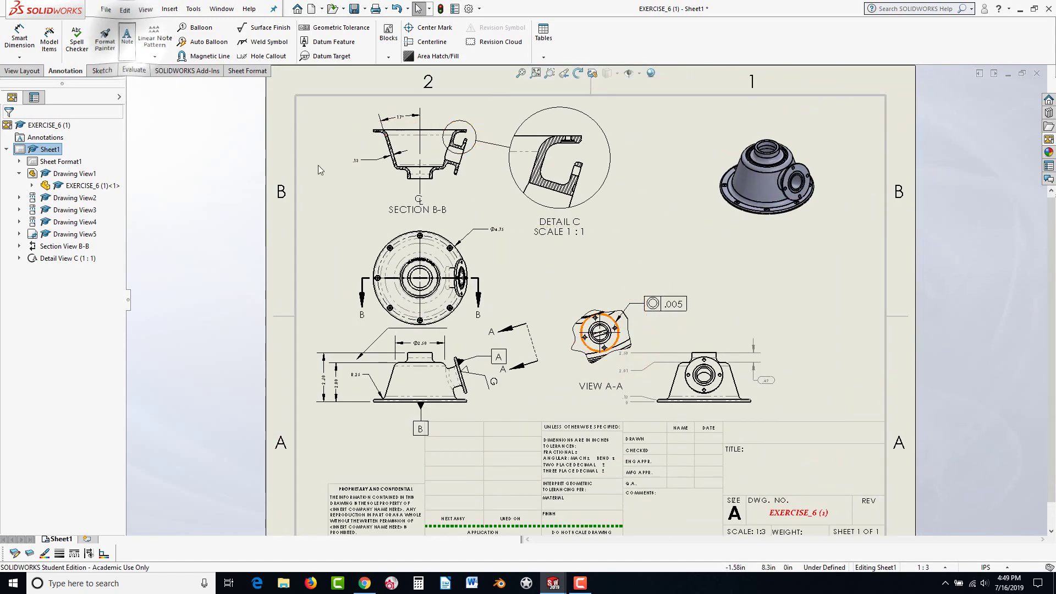
click(776, 304)
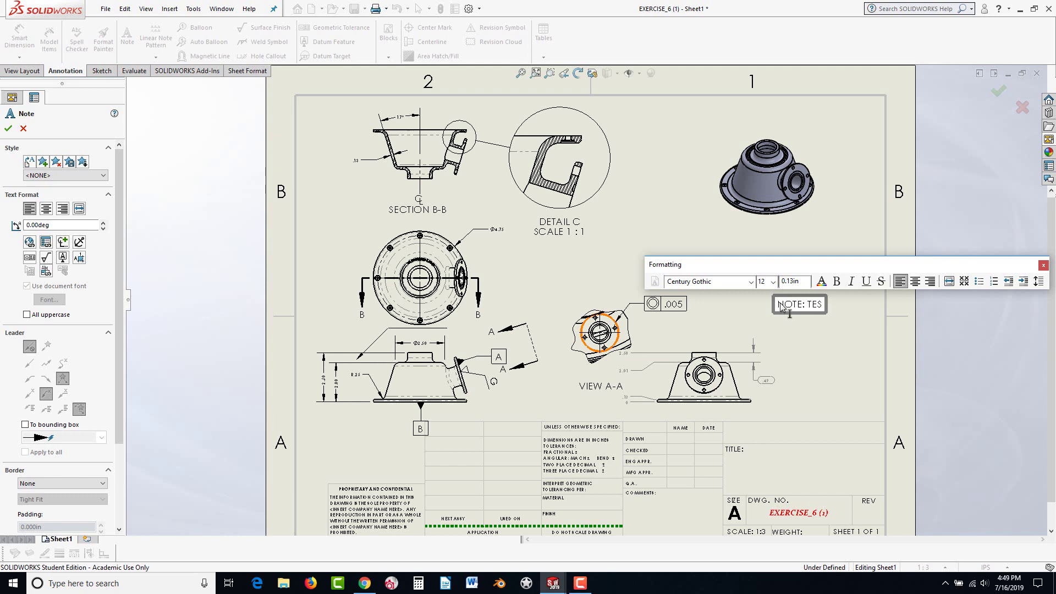
click(797, 351)
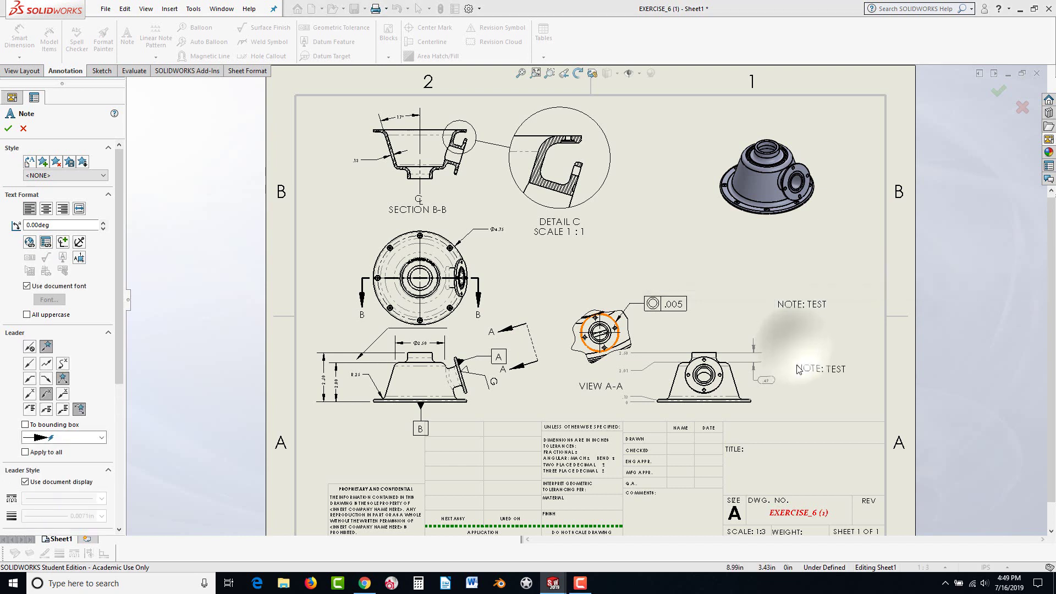
key(Escape)
drag(802, 304, 814, 359)
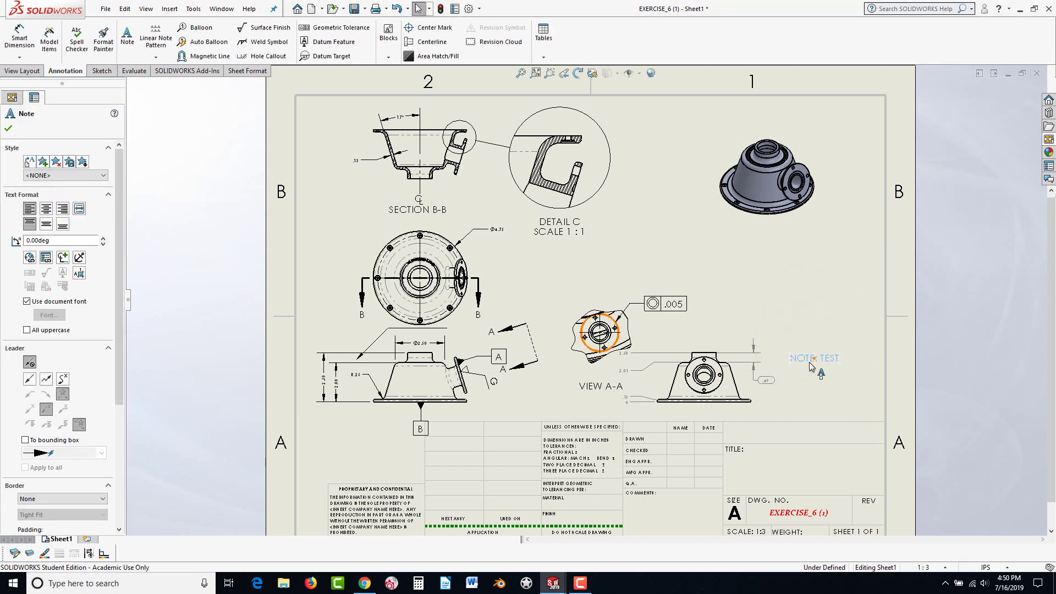
- Reopen the "NOTE: TEST" note to review its formatting options, and move it down to just above the title block, beside the right view
double_click(807, 364)
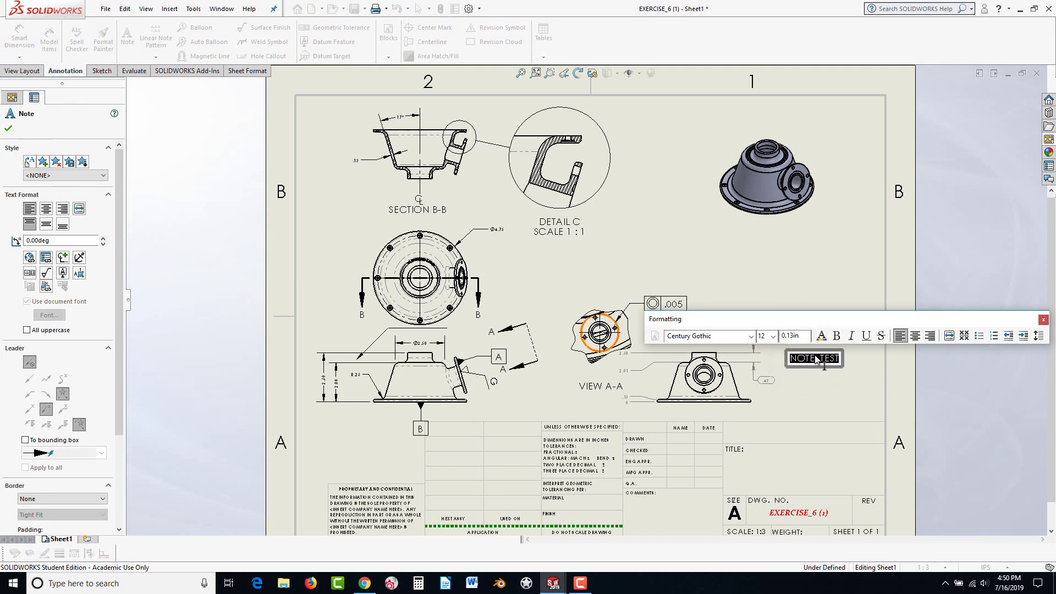
scroll(101, 448, down, 3)
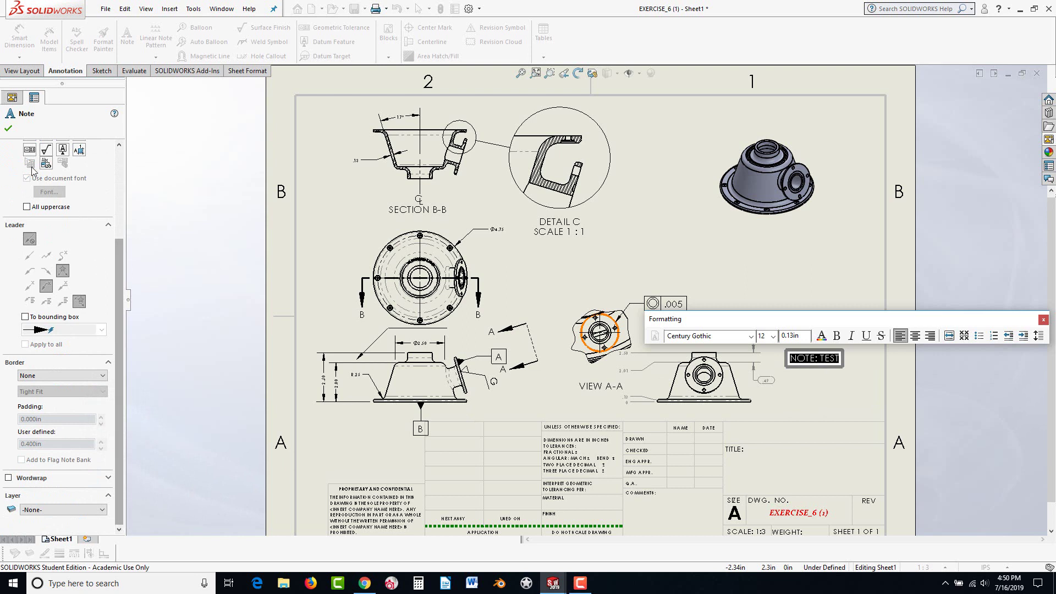
click(7, 128)
drag(814, 365, 843, 406)
click(774, 278)
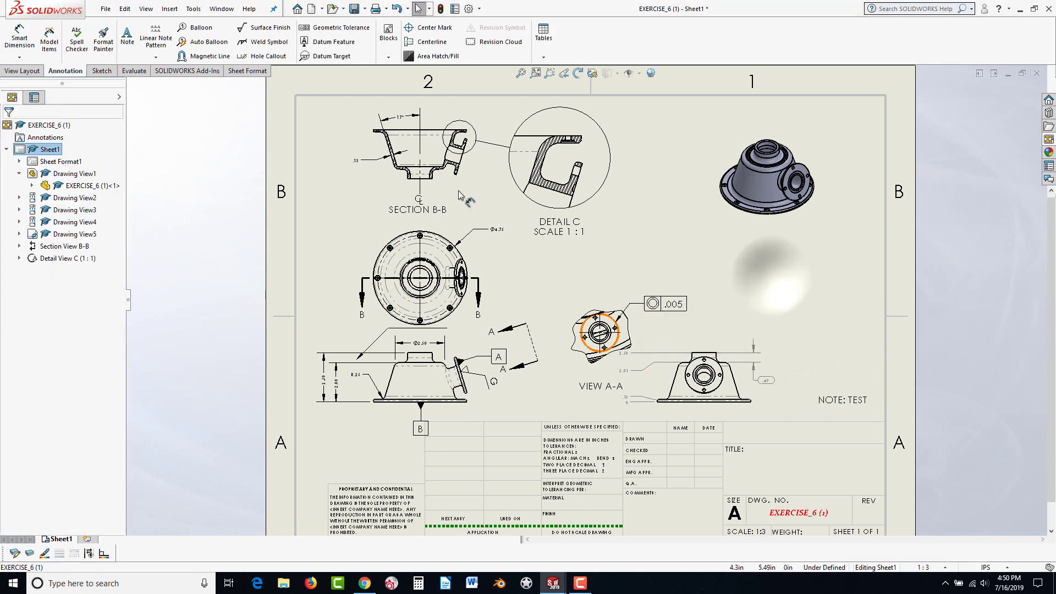
- Browse the object types that can be inserted into the drawing, without inserting any
click(168, 9)
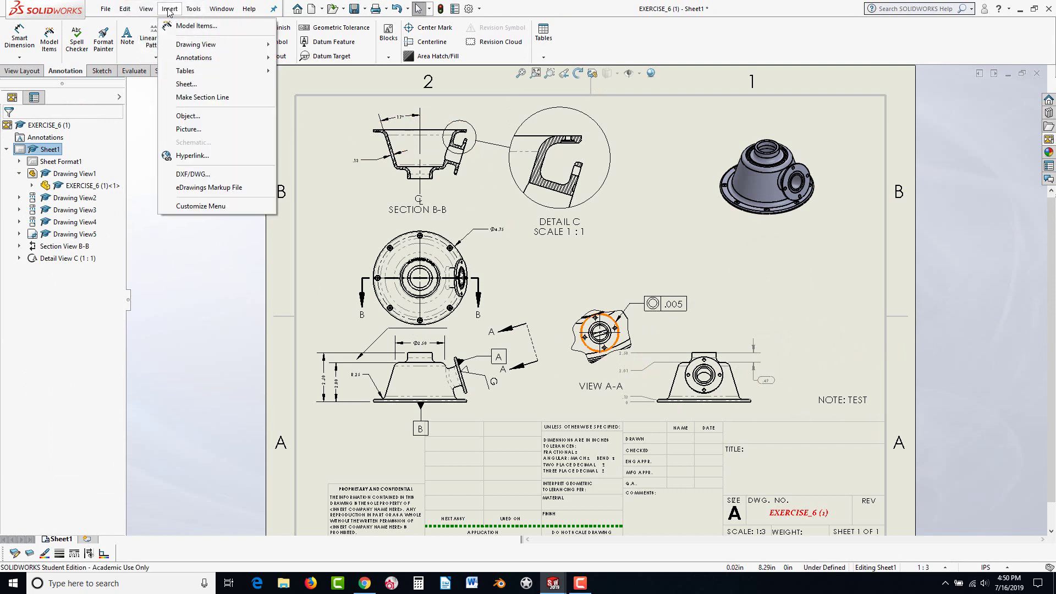
click(186, 84)
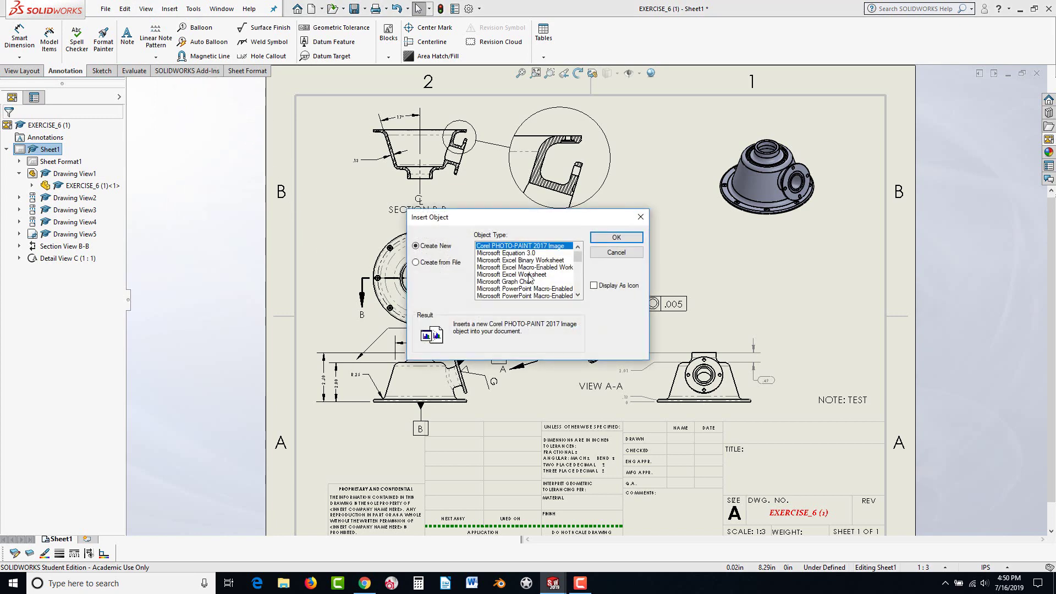
mouse_move(580, 258)
mouse_down()
mouse_move(575, 298)
mouse_move(579, 264)
mouse_up()
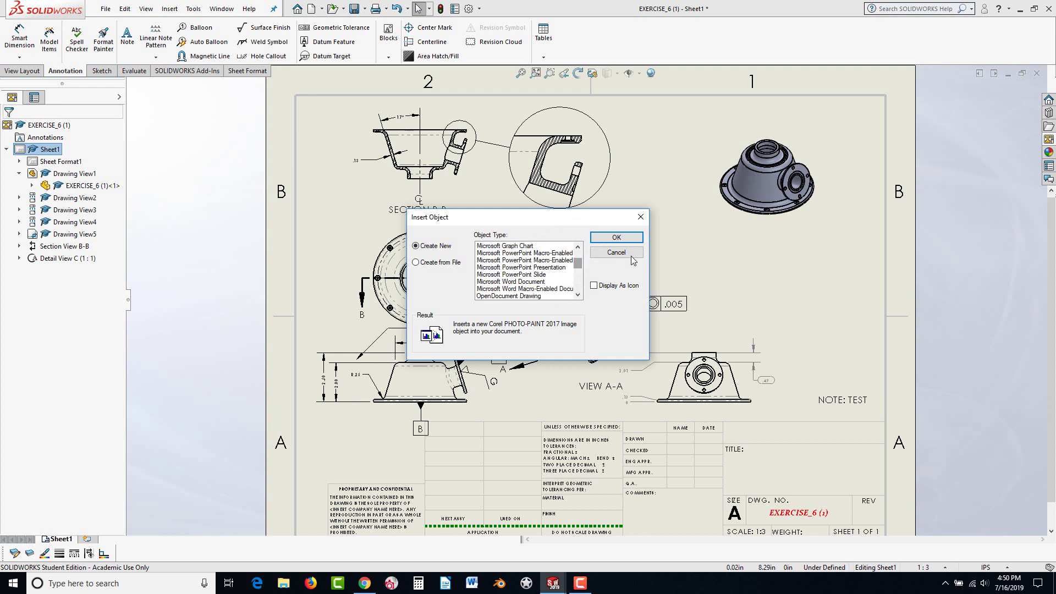
click(622, 252)
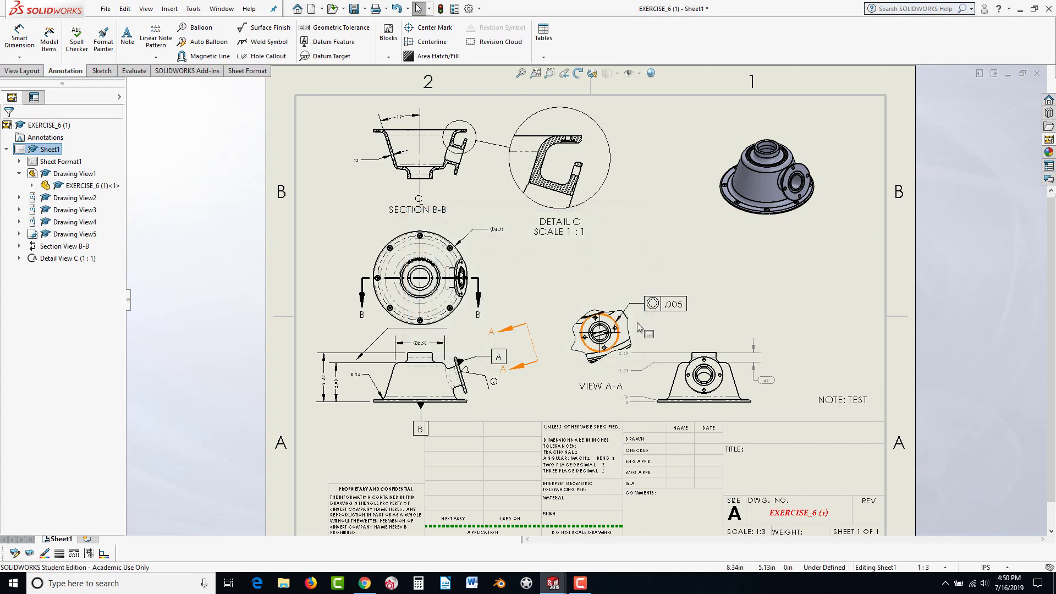
- Shift auxiliary View A-A slightly left and down on the sheet, and fit the whole sheet in view
mouse_move(582, 272)
mouse_down()
mouse_move(712, 246)
mouse_move(547, 304)
mouse_move(580, 290)
mouse_up()
click(735, 226)
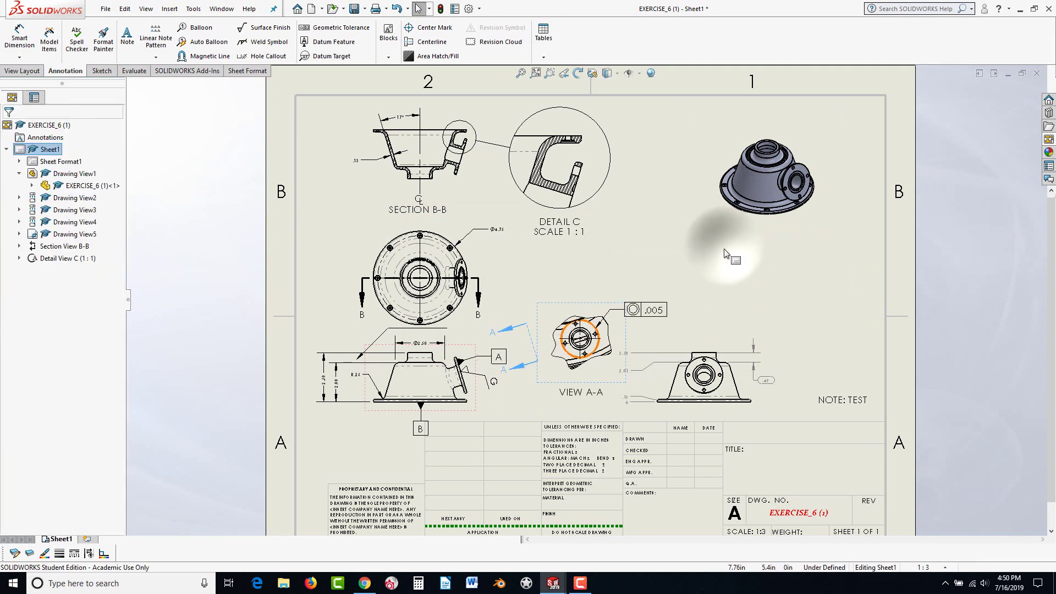
key(f)
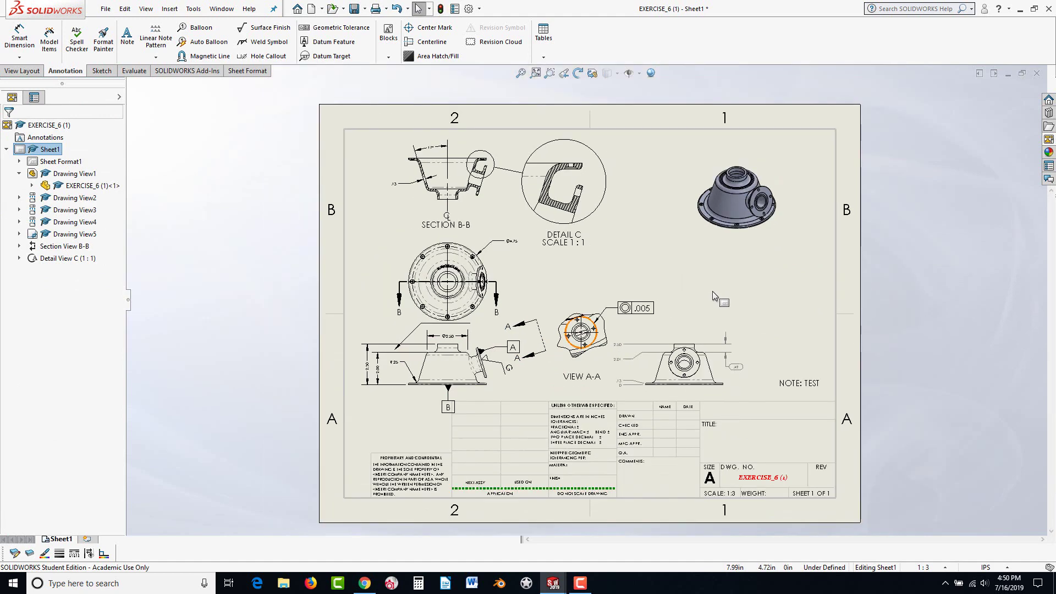
- Review the file formats offered for saving a copy of the drawing, without saving it
click(104, 10)
click(129, 98)
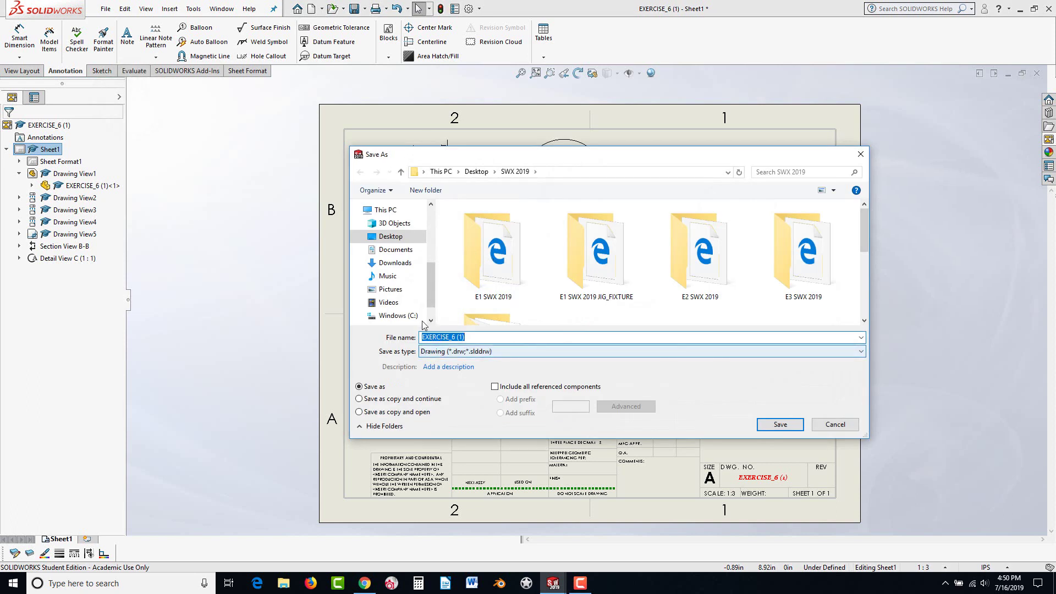
click(437, 351)
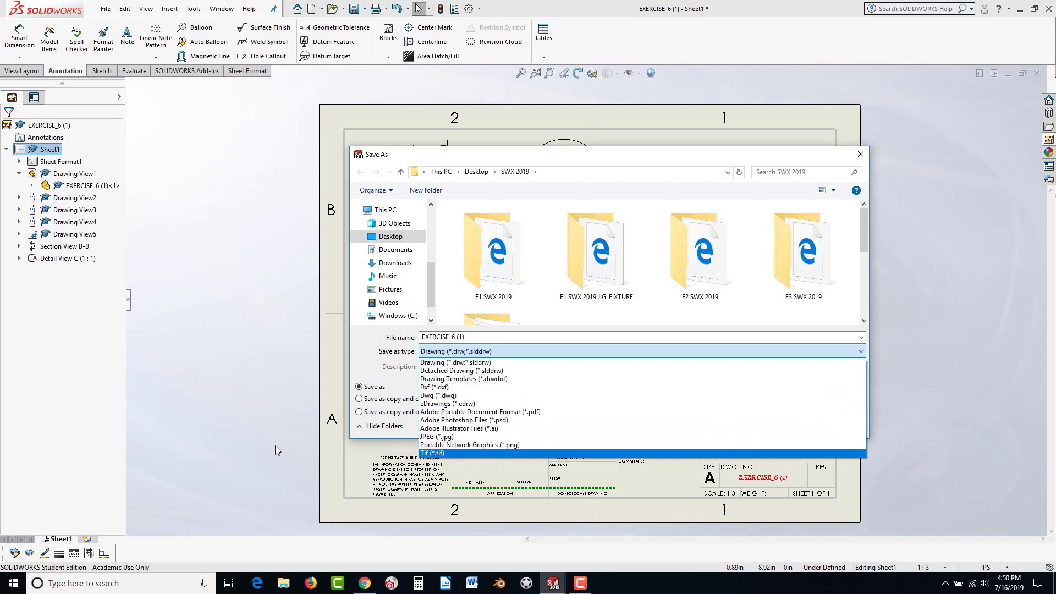
click(252, 430)
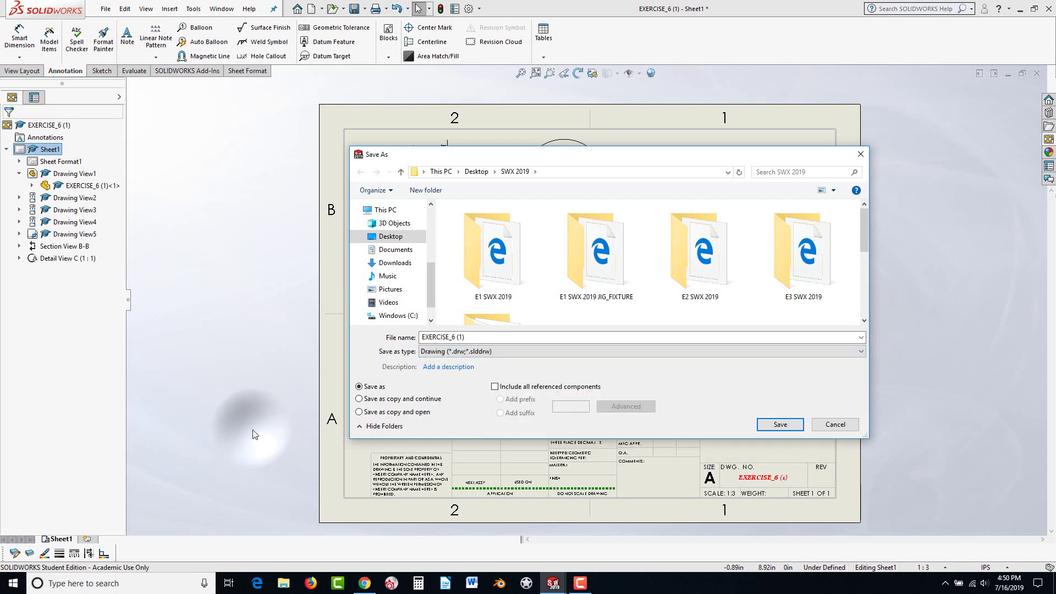
click(827, 427)
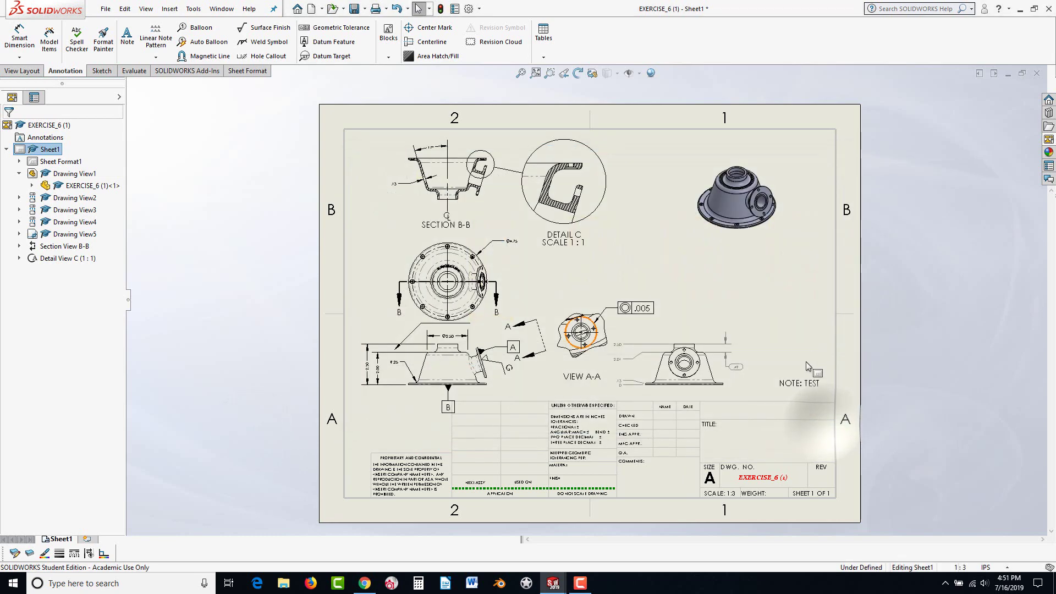